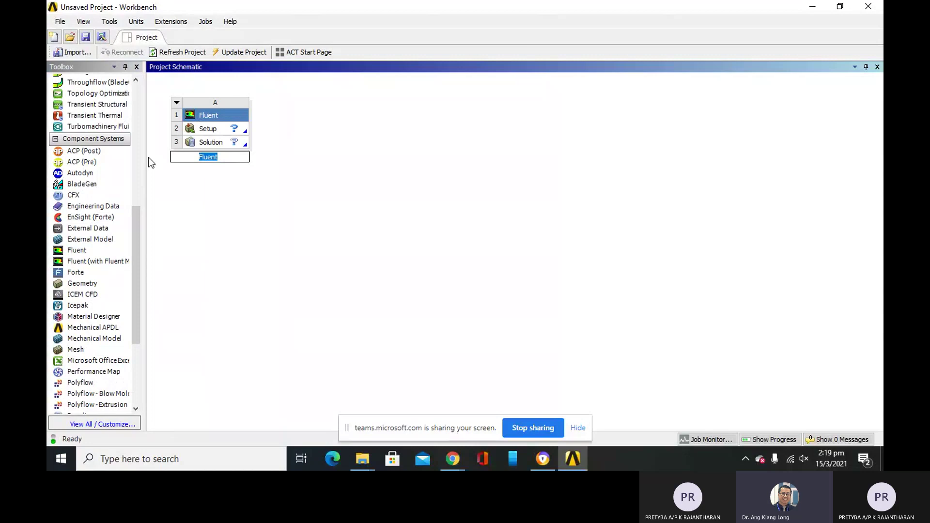
Name the new Fluent system in the project schematic Porous.
text(D)
key(BackSpace)
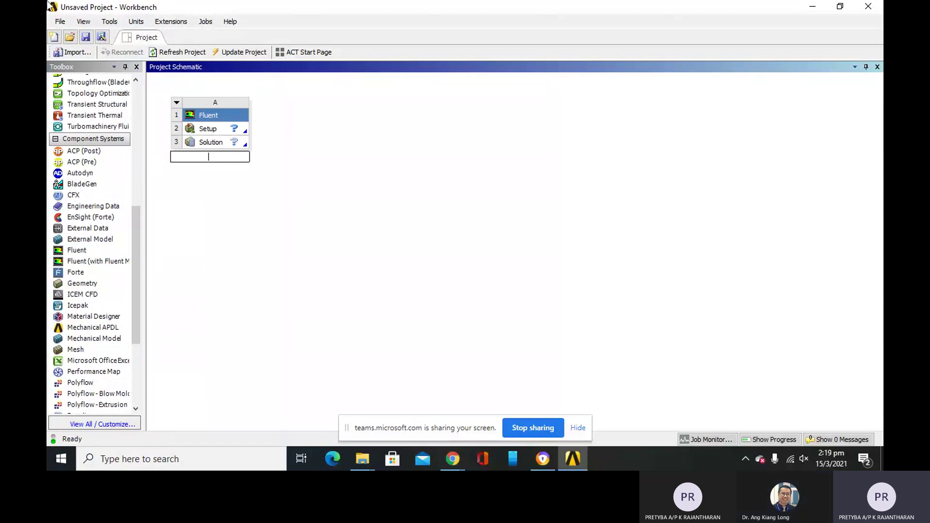
text(Porous)
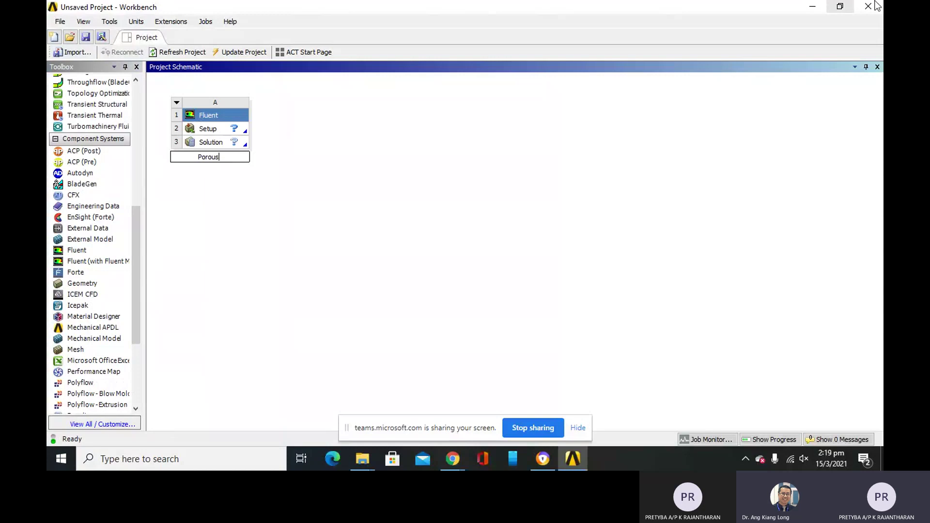
key(Return)
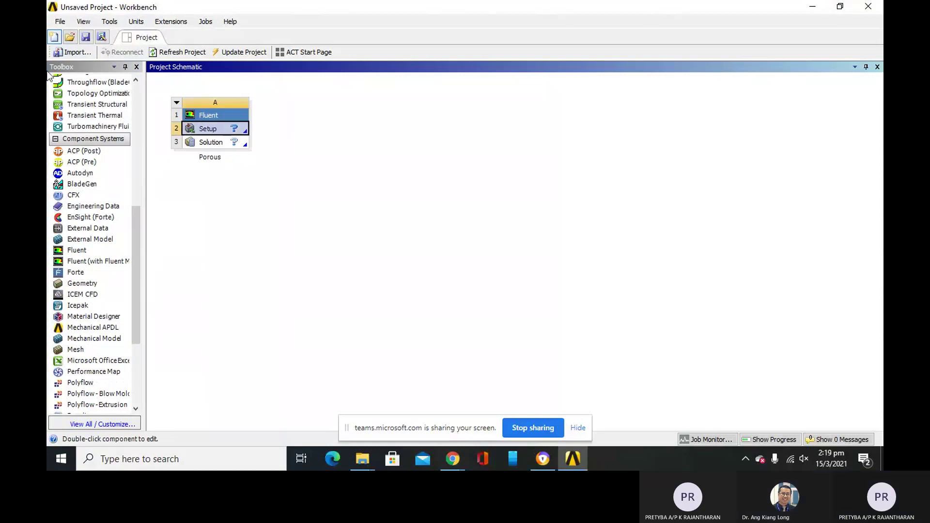
Save the project on the Desktop under the file name porous.
click(54, 23)
click(54, 23)
click(57, 27)
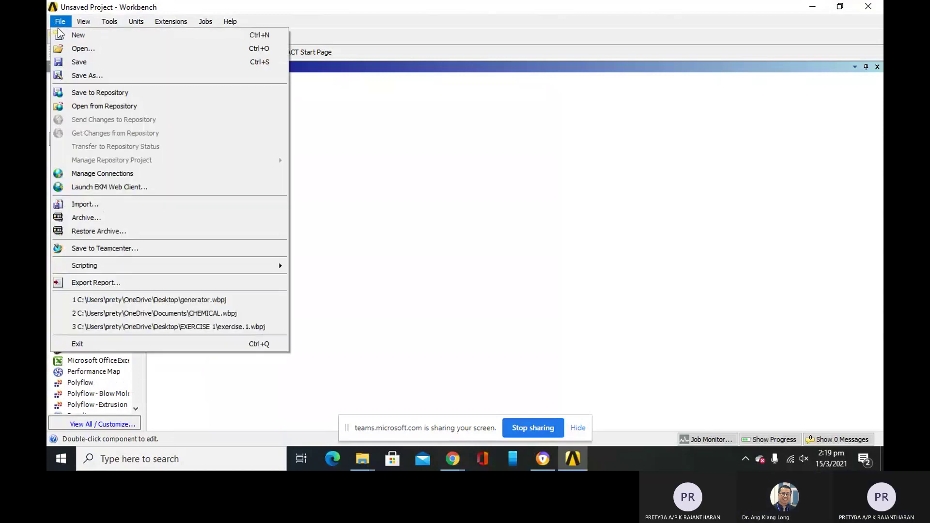
click(74, 77)
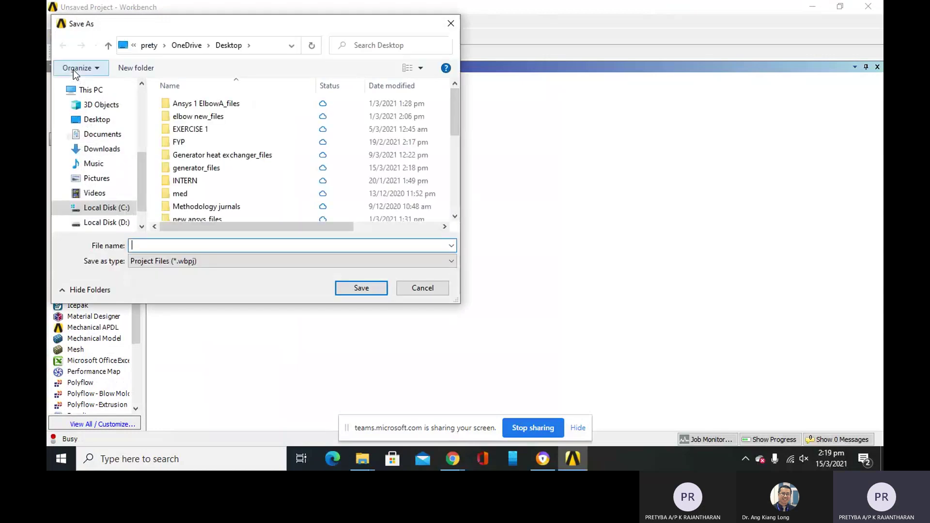
text(porous)
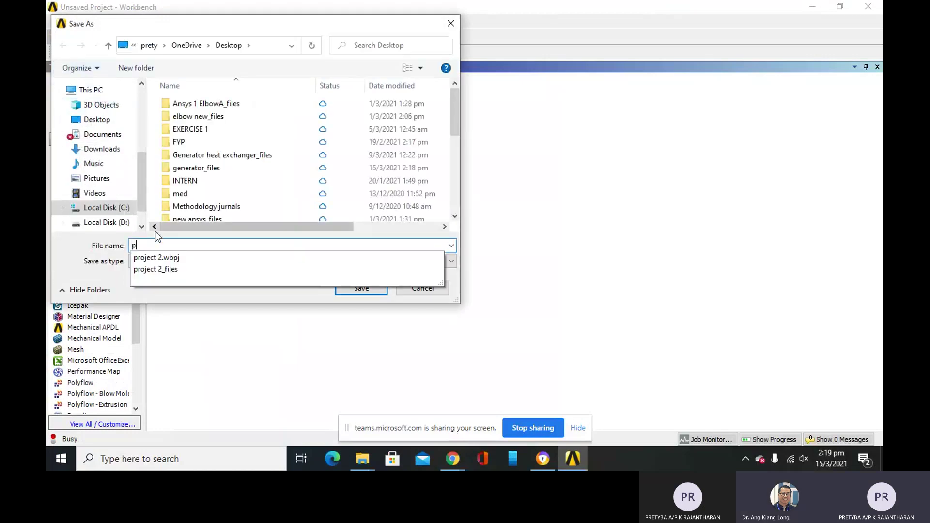
click(384, 291)
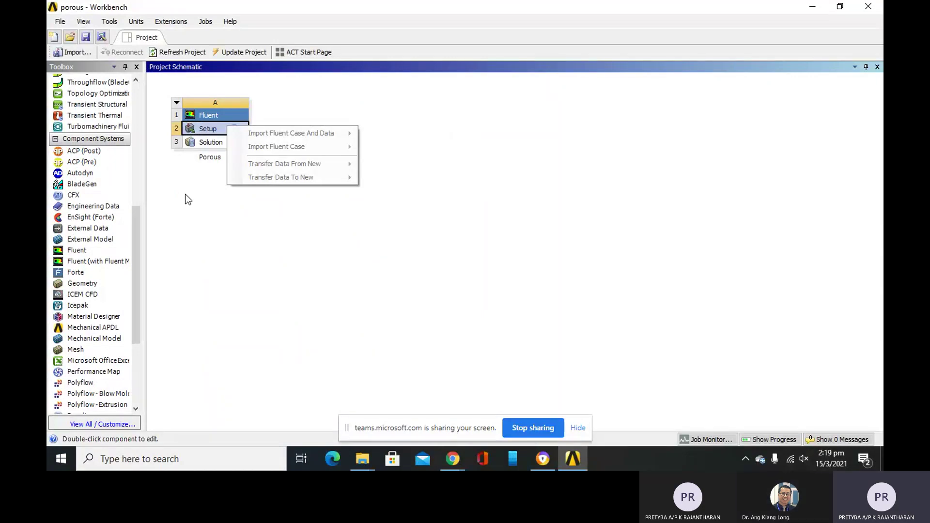
Start Fluent from the Porous system's Setup cell as a 3D serial session with Double Precision enabled.
click(188, 199)
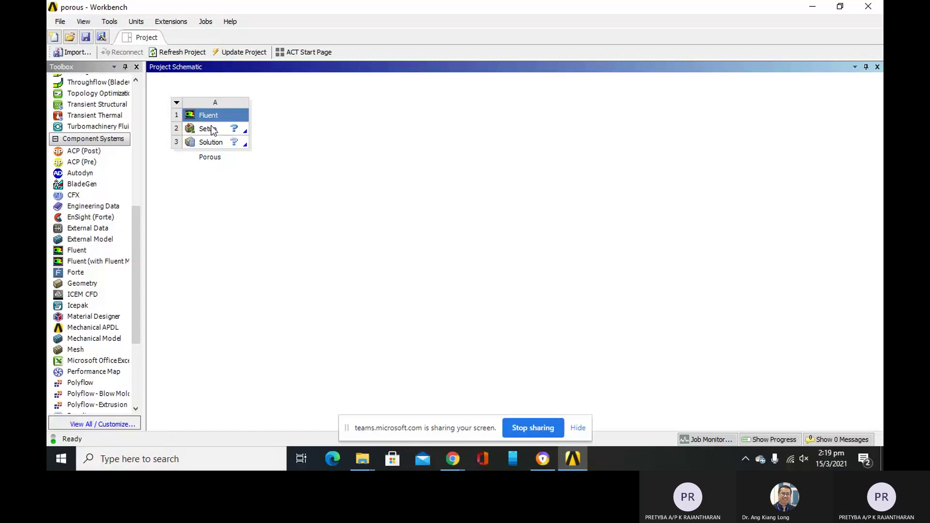
click(211, 130)
double_click(212, 130)
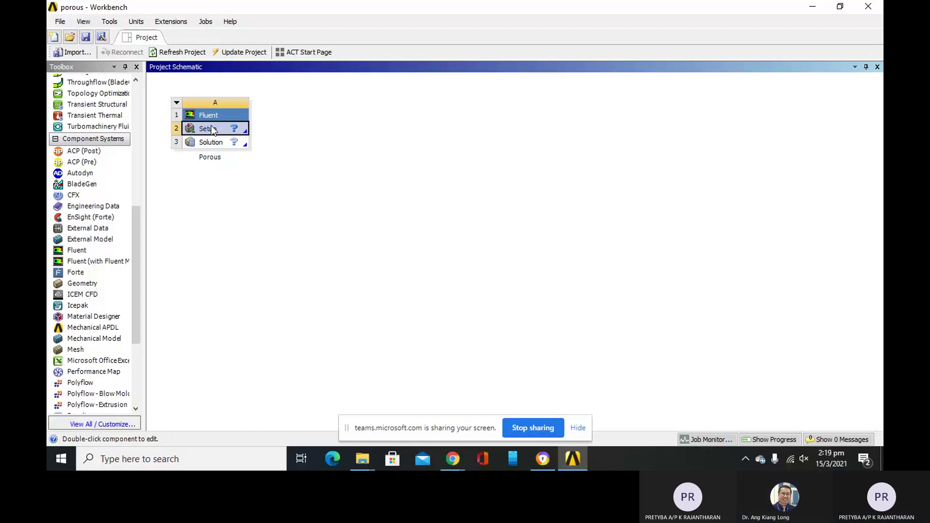
right_click(211, 130)
click(231, 135)
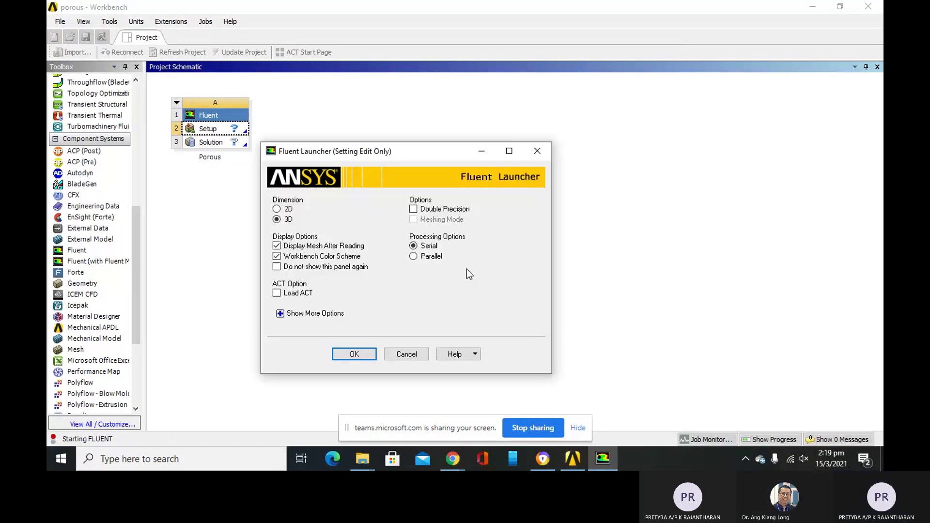
click(413, 209)
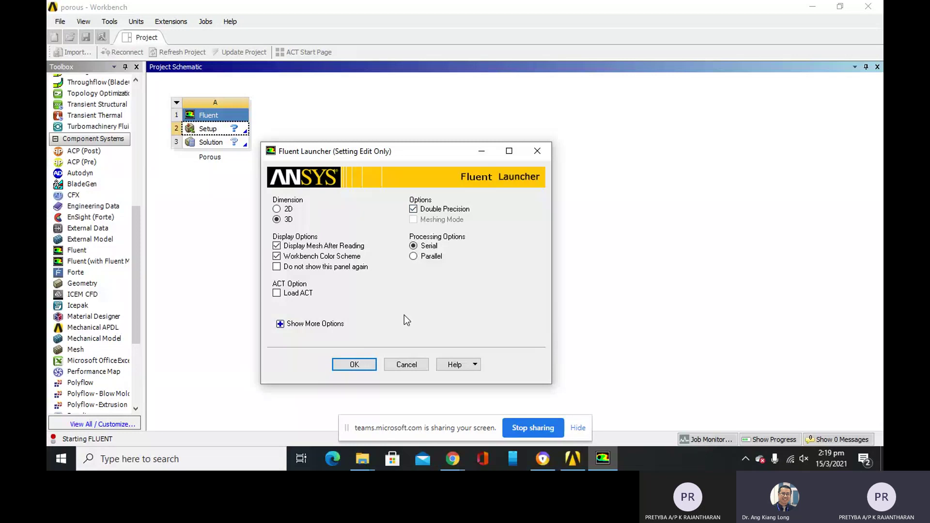
click(374, 367)
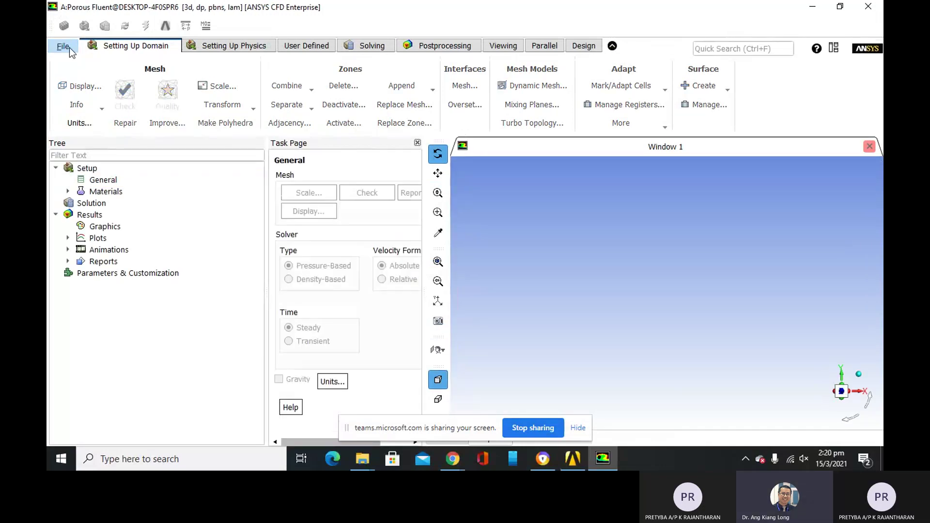
Import the mesh catalytic_converter.msh from the Downloads folder "File for flow through porous media-20210315".
click(69, 48)
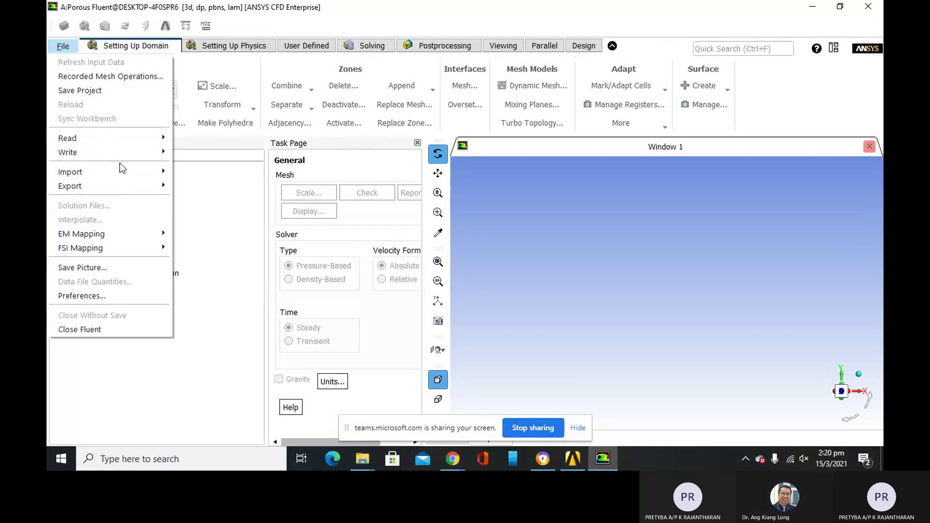
mouse_move(124, 170)
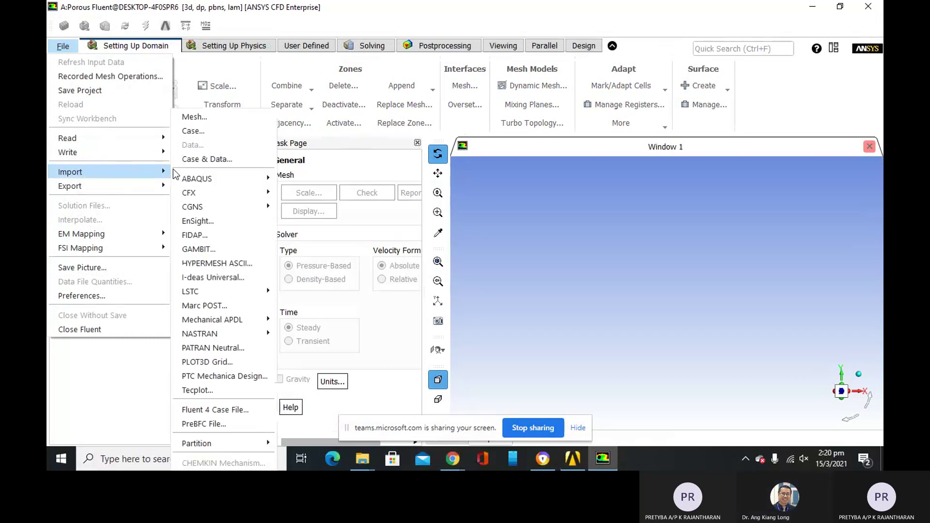
click(189, 119)
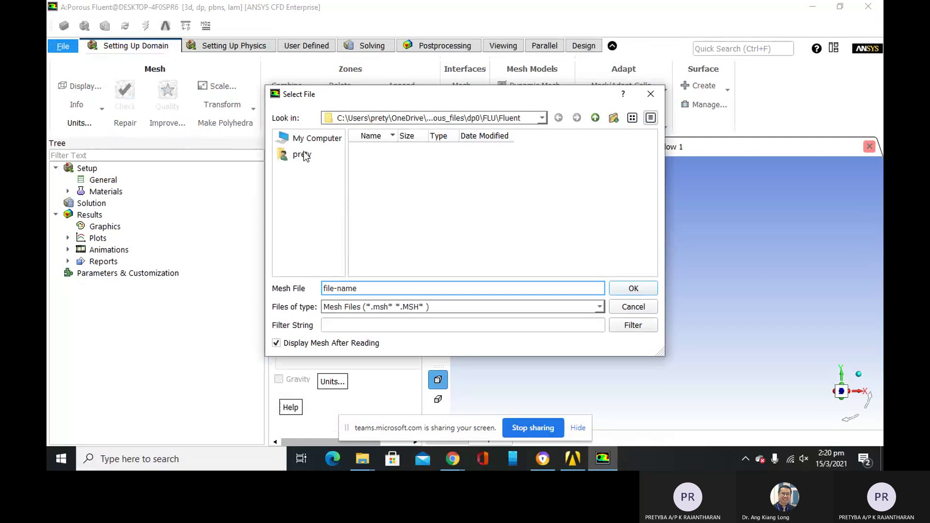
click(305, 155)
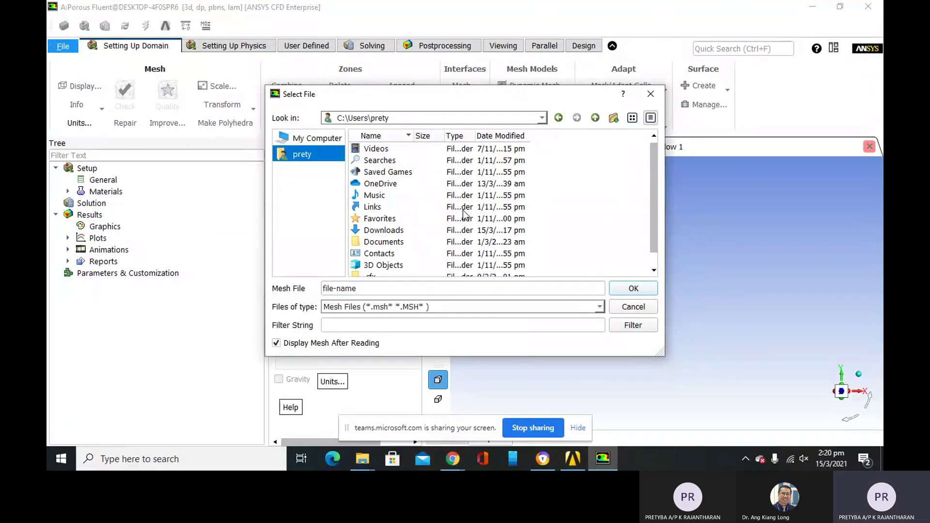
double_click(463, 231)
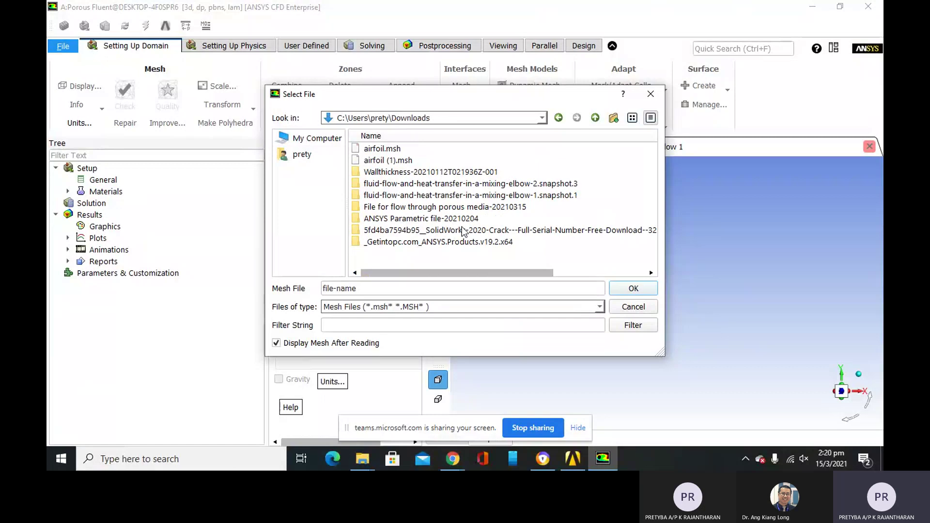
double_click(464, 207)
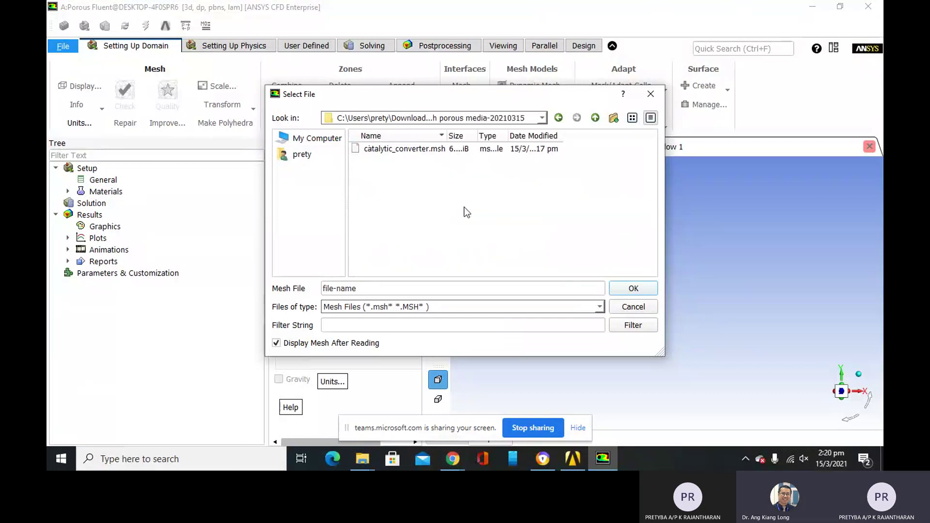
click(462, 149)
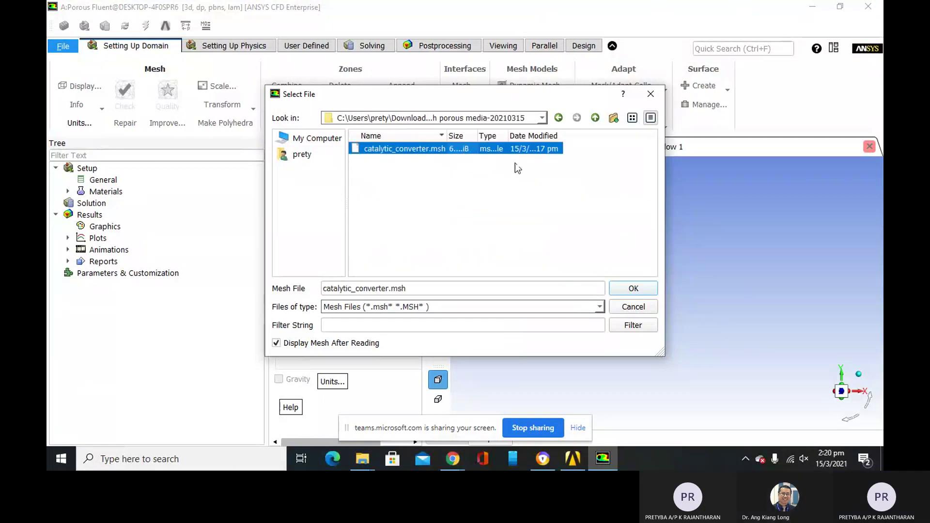
click(652, 287)
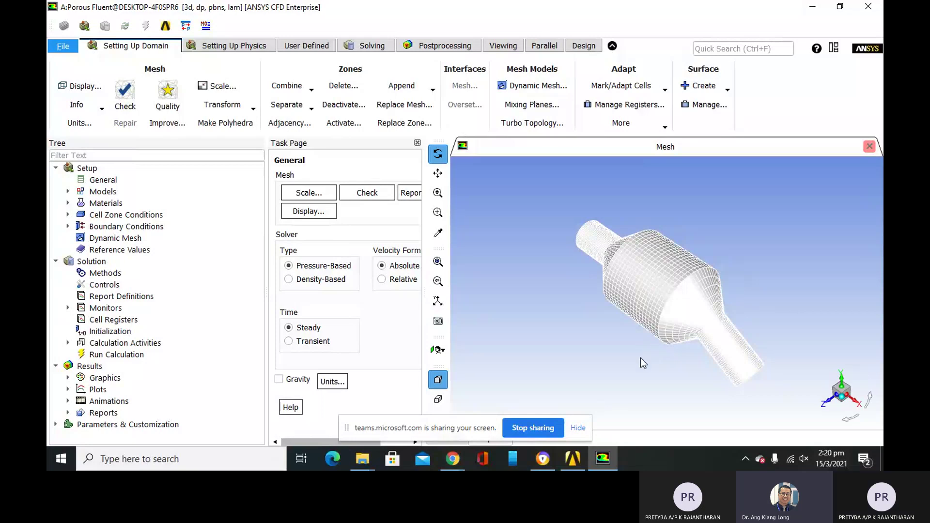
Dismiss the screen-sharing bar and inspect the imported catalytic converter mesh from several angles, including its end face.
click(579, 419)
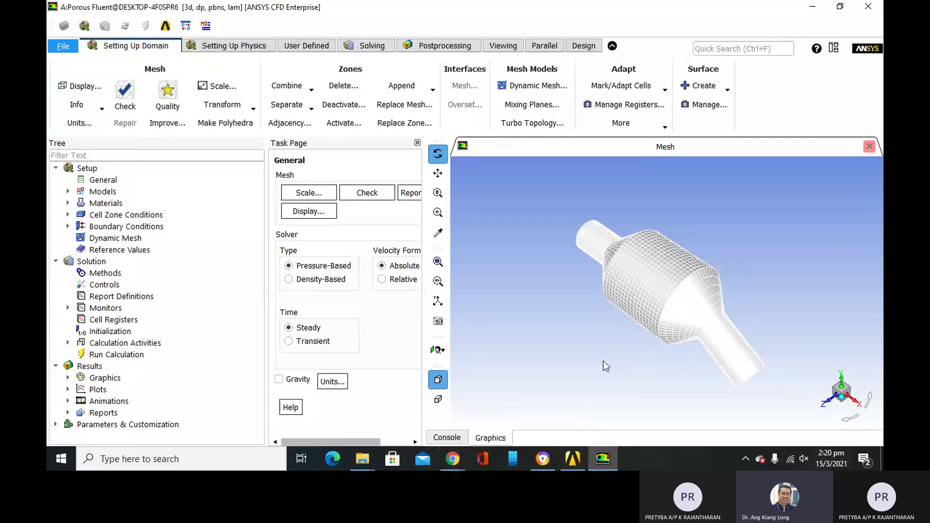
scroll(644, 308, up, 5)
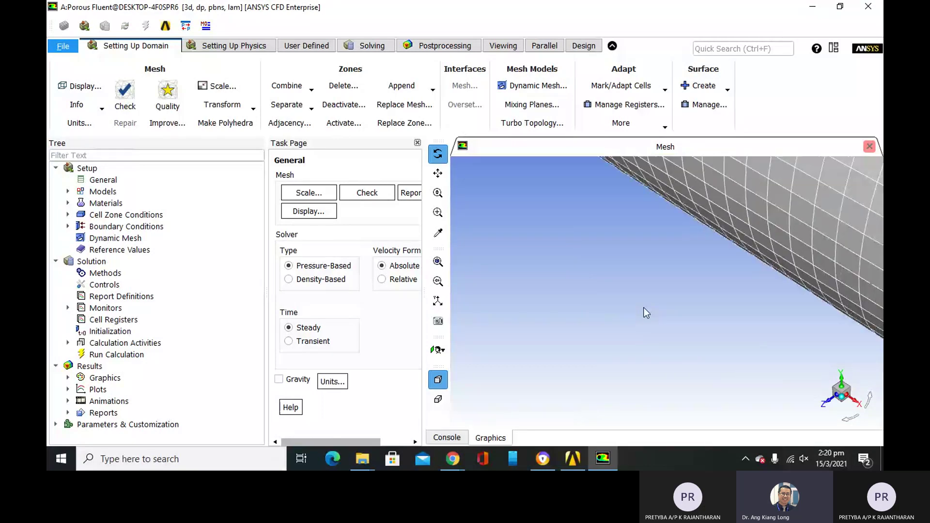
scroll(644, 308, down, 3)
drag(696, 260, 487, 270)
drag(753, 309, 590, 307)
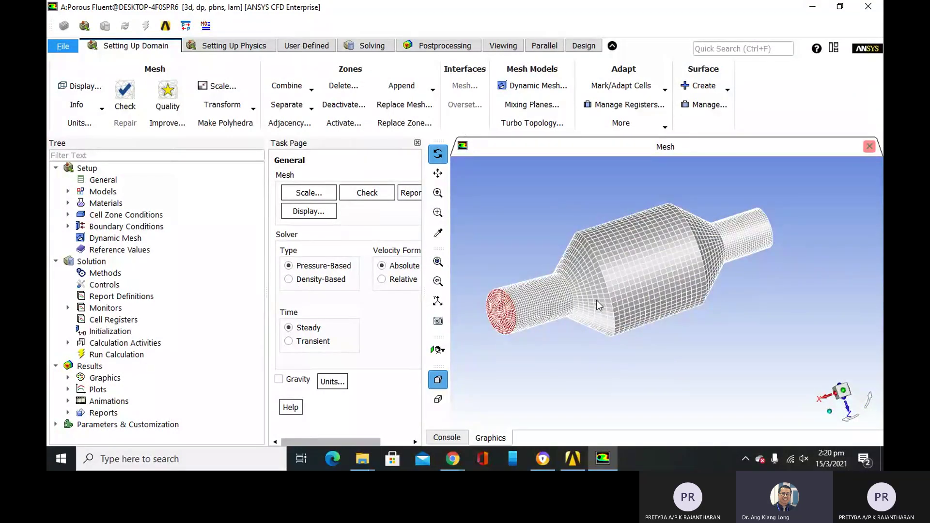
drag(597, 301, 674, 271)
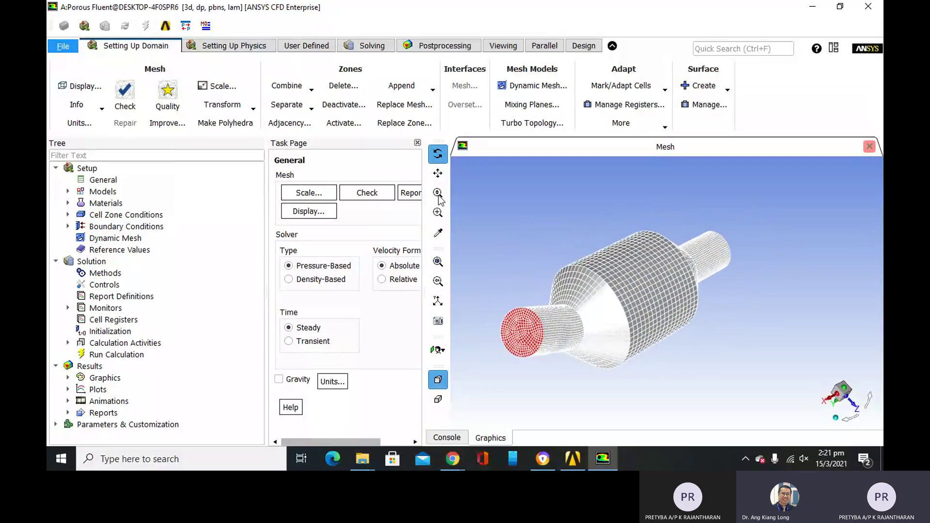
Run a mesh check and read the minimum volume in the console report.
click(132, 94)
click(448, 438)
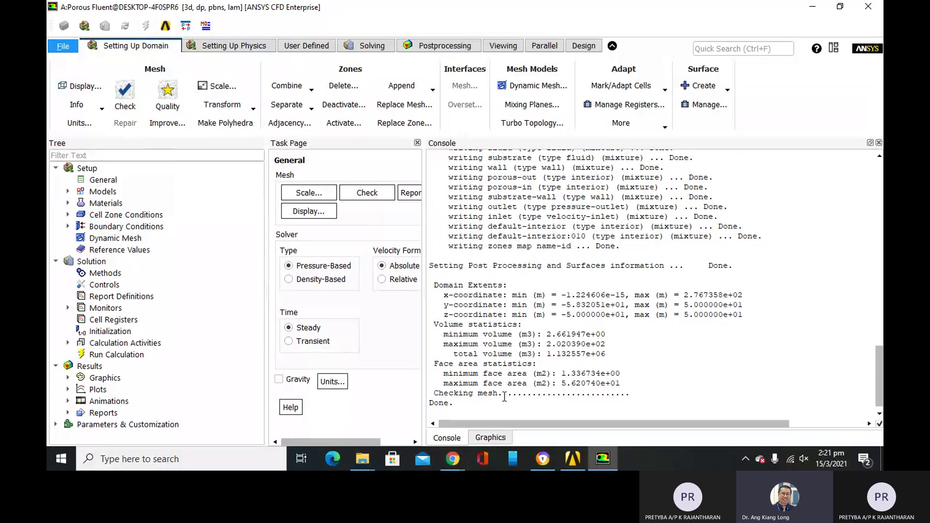
drag(440, 334, 610, 333)
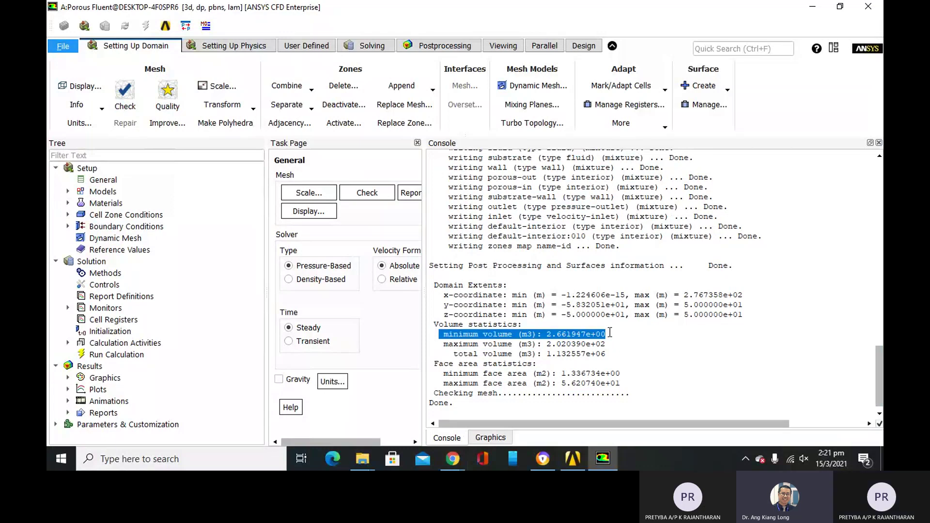
click(610, 331)
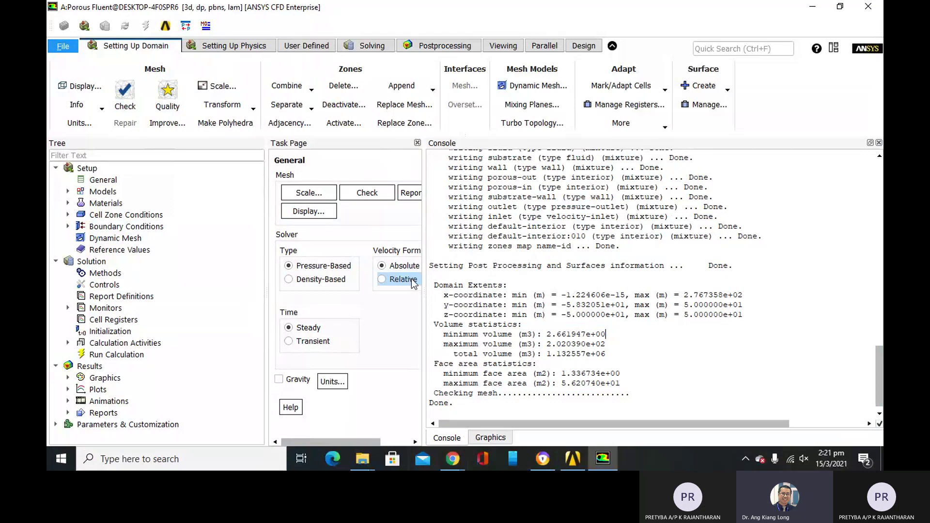
Review the console output of the mesh import for the zone list and the node, face and cell counts.
scroll(495, 306, up, 6)
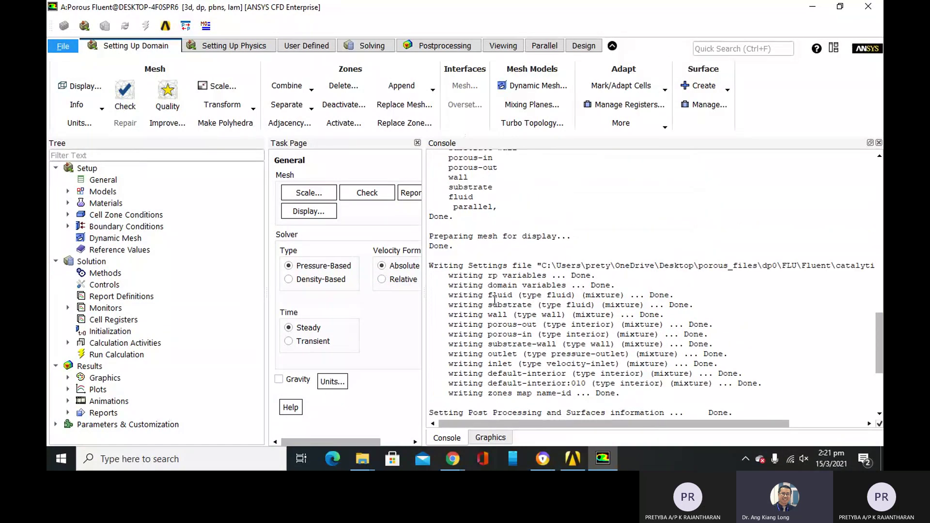
scroll(495, 299, up, 4)
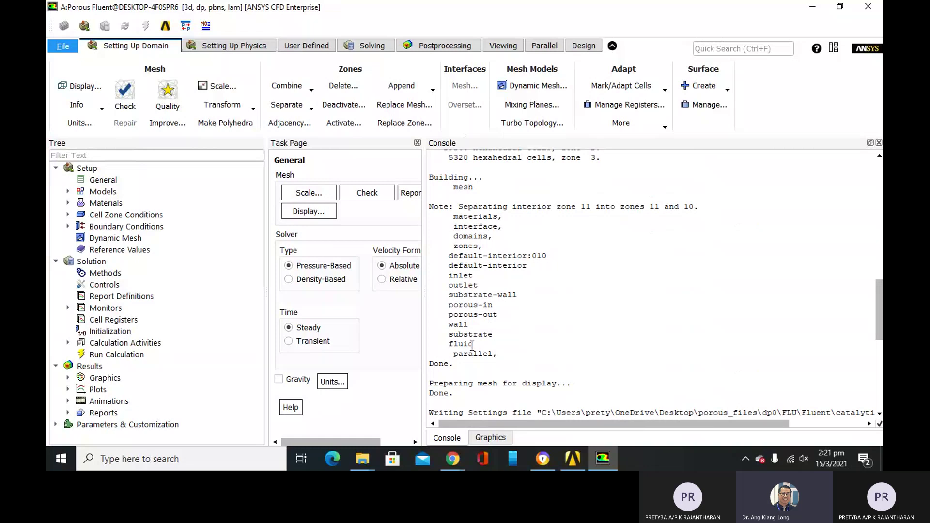
scroll(472, 346, up, 20)
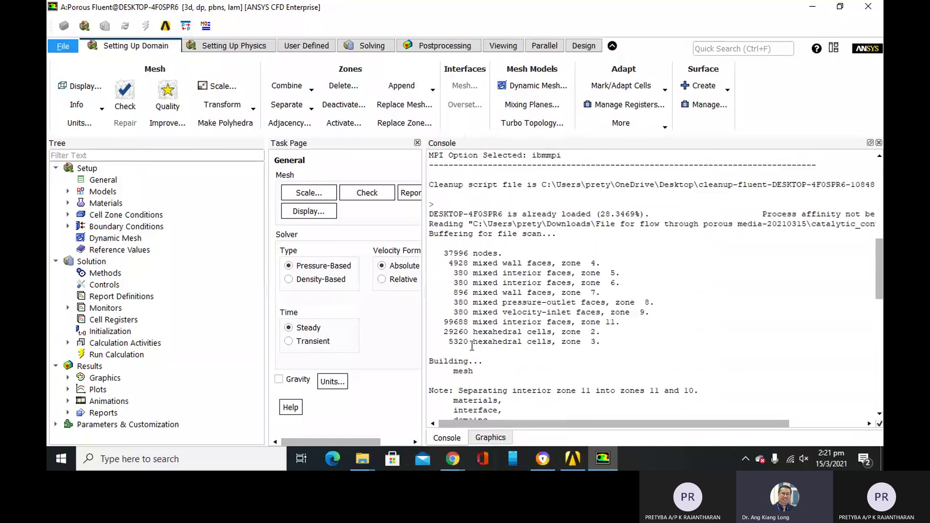
scroll(472, 346, up, 5)
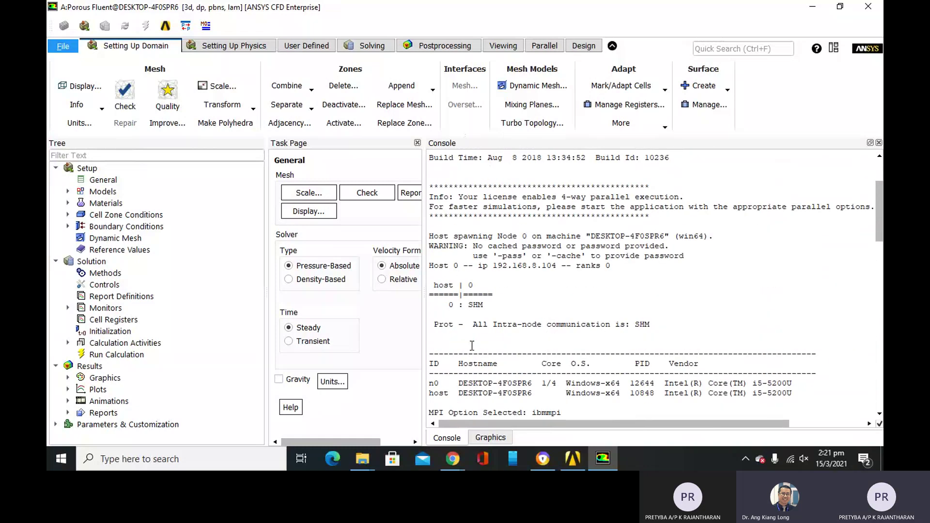
scroll(472, 346, down, 2)
scroll(472, 346, down, 3)
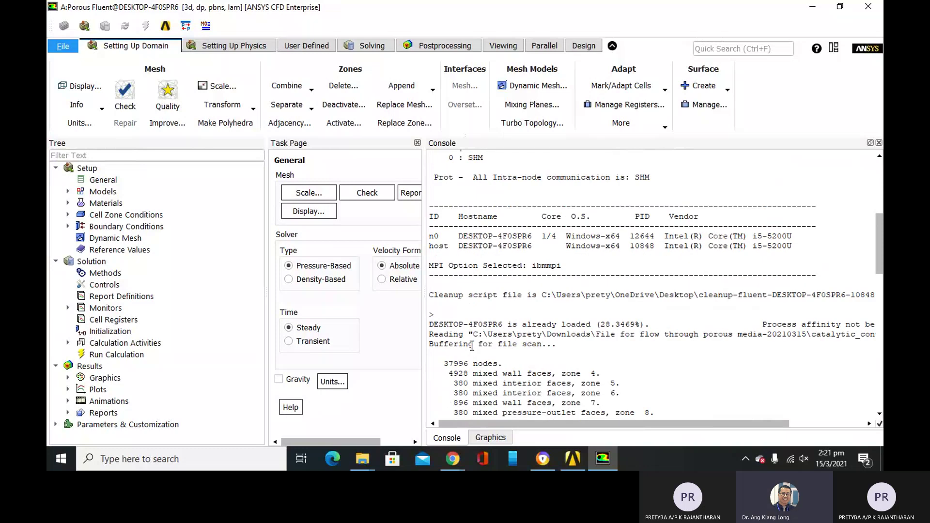
scroll(472, 346, down, 3)
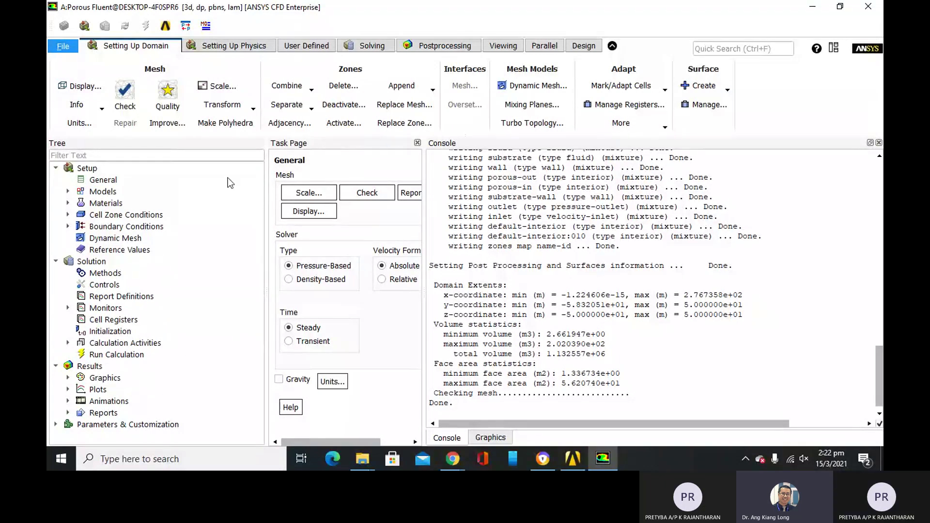
Set the view length unit to mm and scale the mesh twice as created in mm, then close the scaling settings.
click(219, 92)
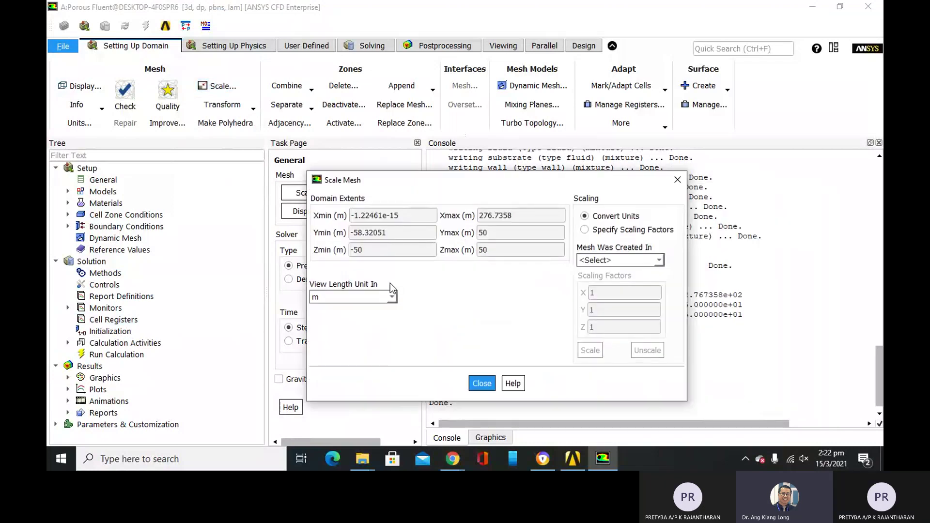
click(392, 297)
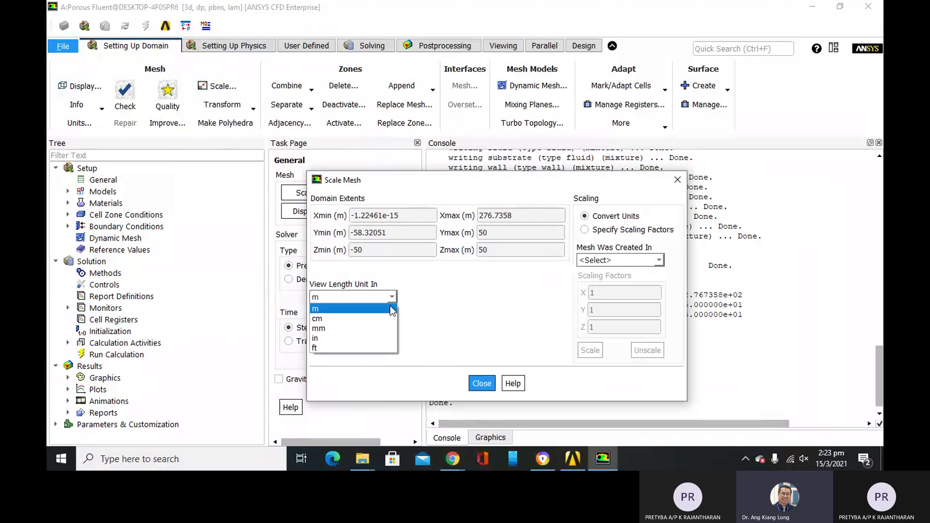
click(378, 331)
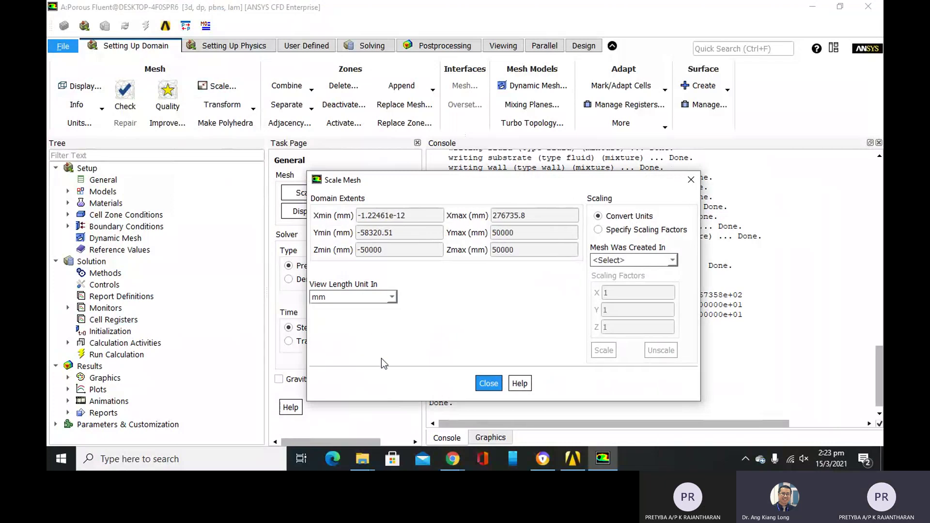
click(626, 260)
click(623, 300)
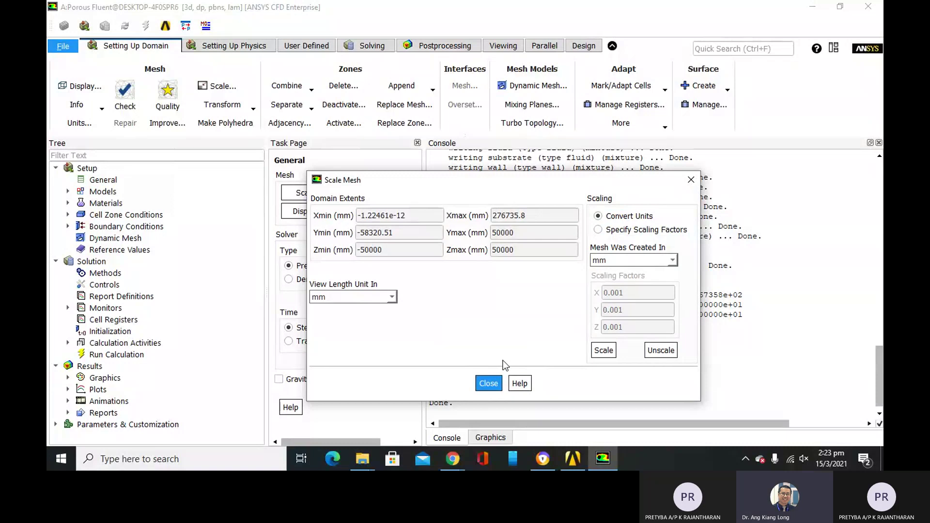
click(612, 350)
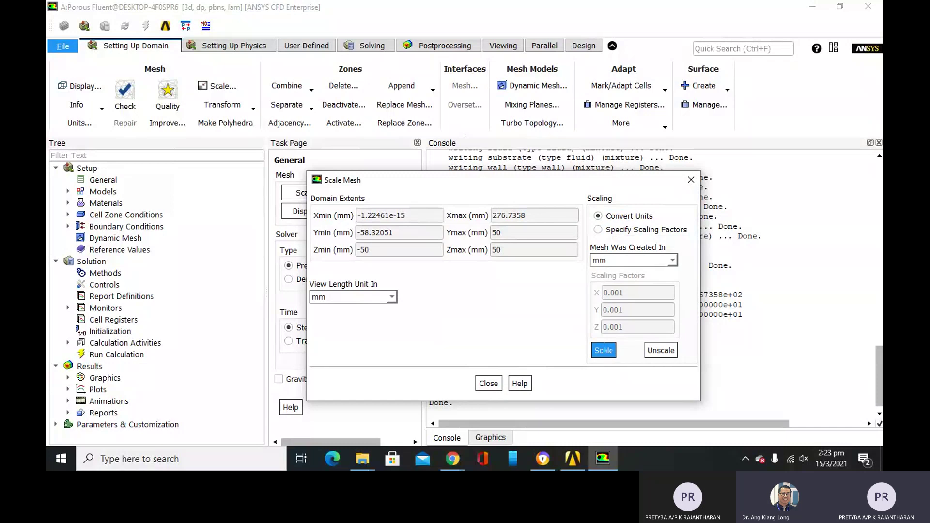
click(604, 350)
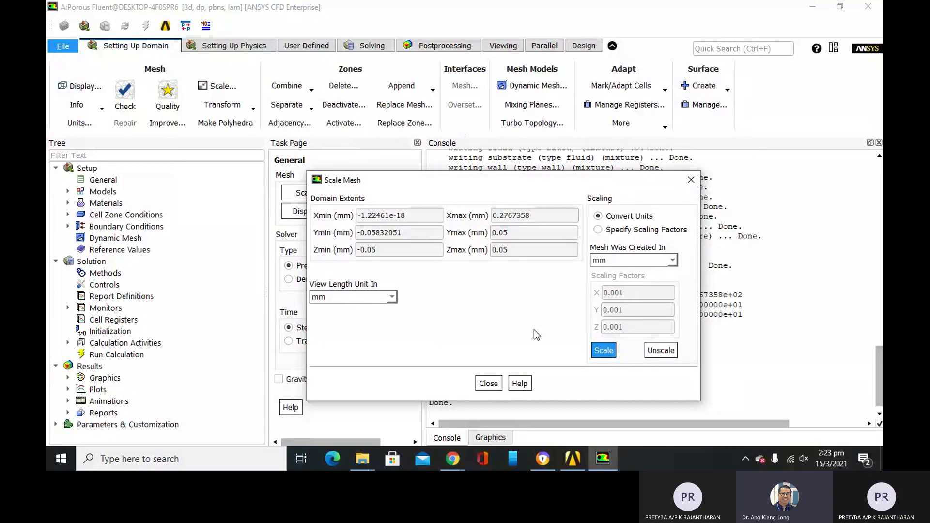
click(489, 383)
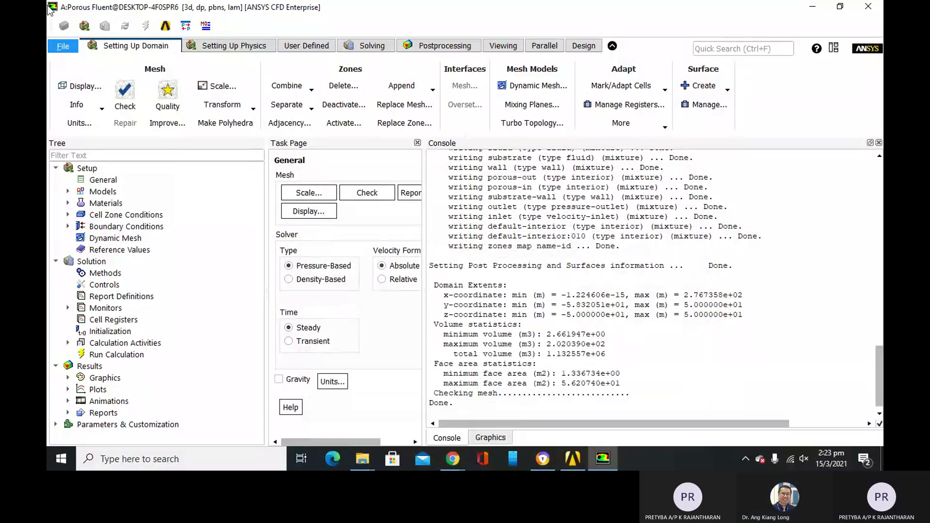
Close Fluent and reopen the Porous system's Setup from Workbench with double precision and serial processing.
click(881, 7)
click(507, 242)
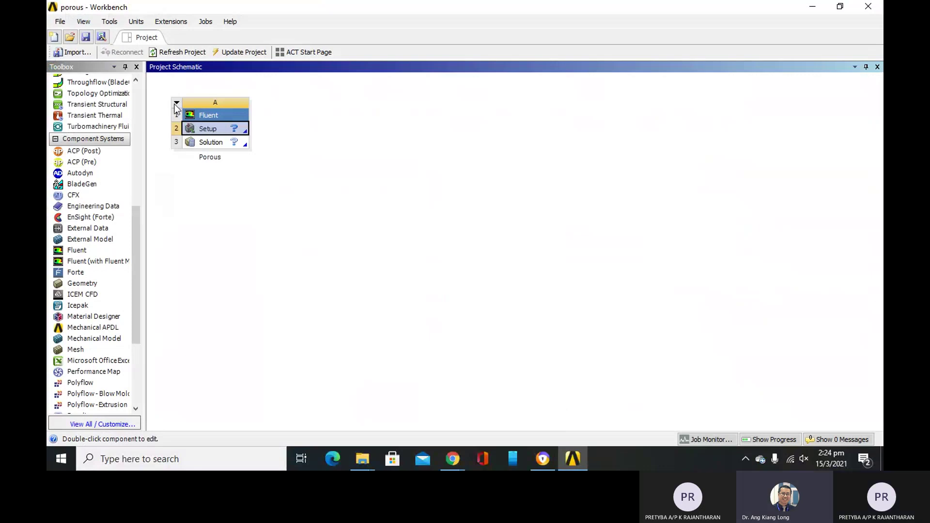
right_click(237, 129)
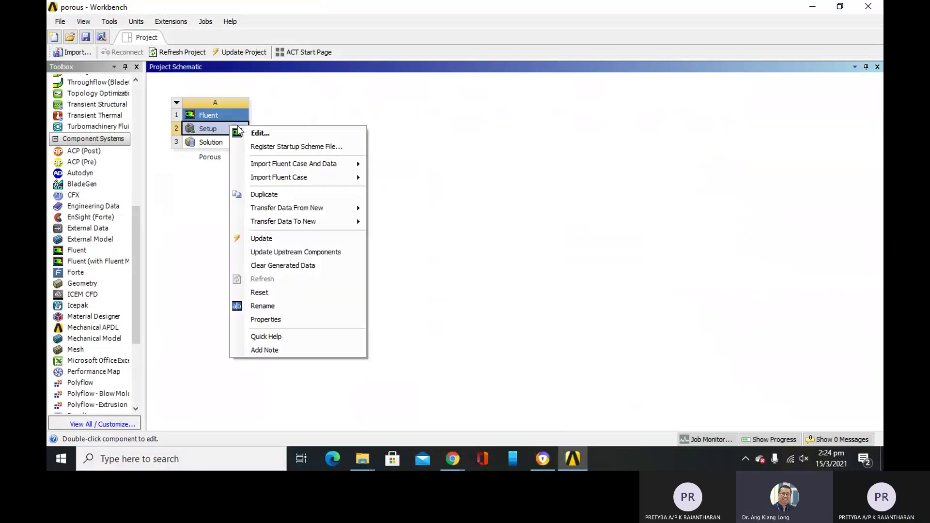
click(255, 132)
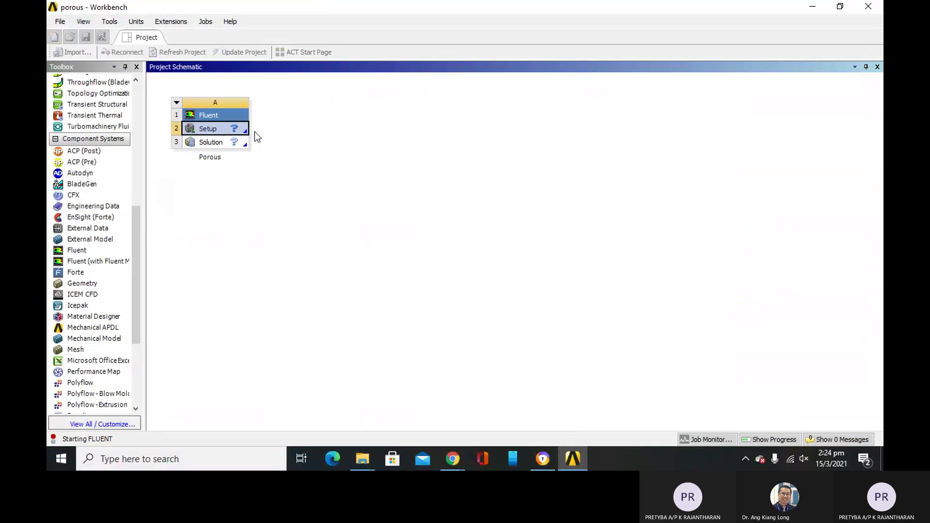
click(413, 209)
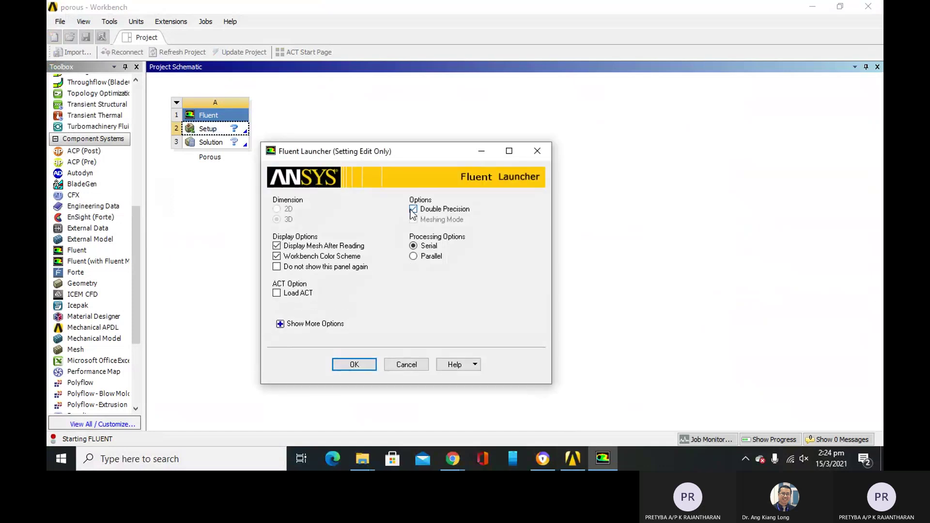
click(358, 366)
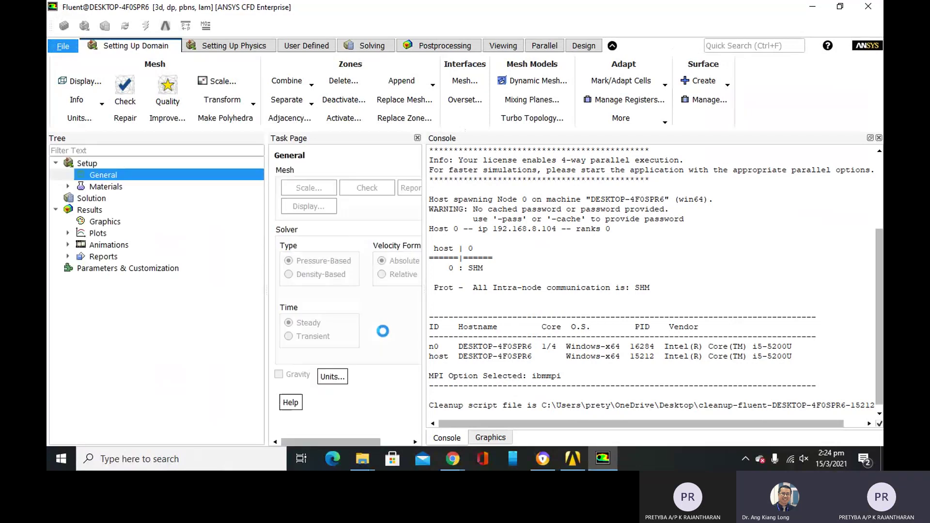
Run a mesh check on the reopened case and review the domain extents and volume statistics in the console.
click(490, 438)
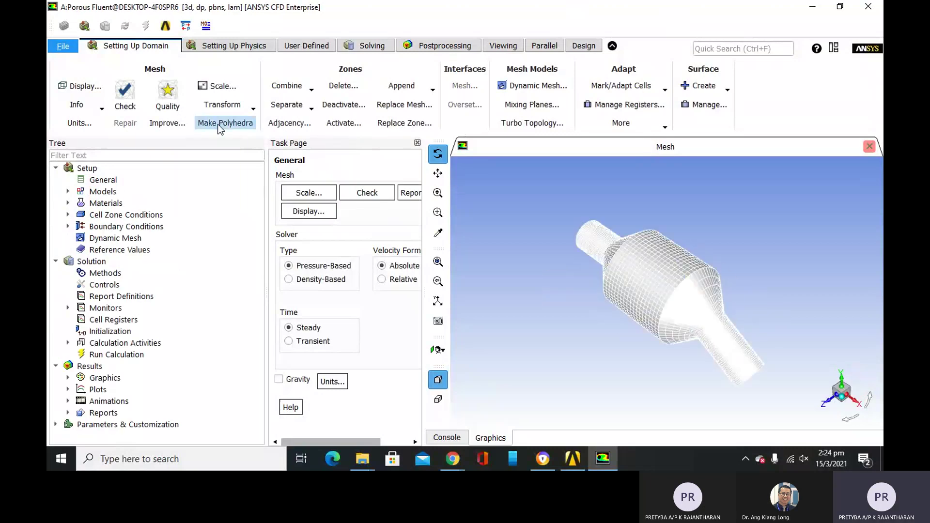
click(131, 105)
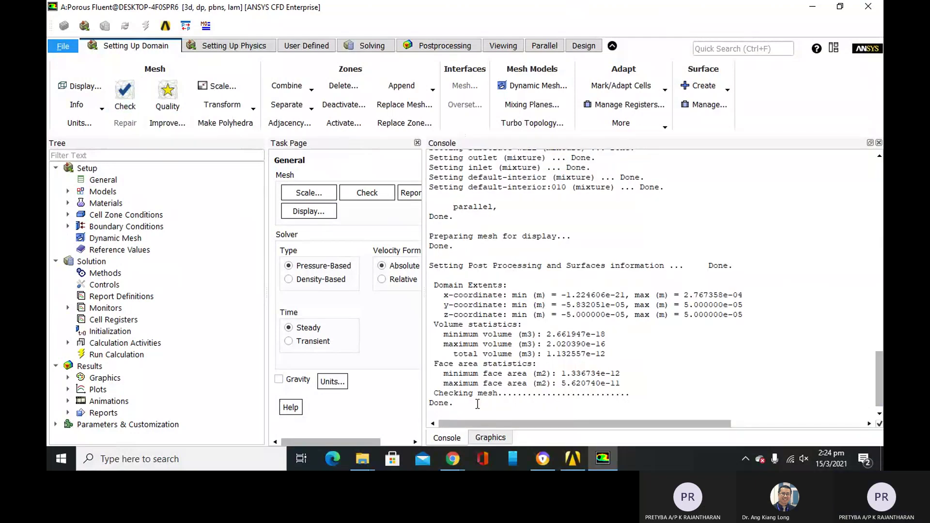
scroll(483, 323, up, 3)
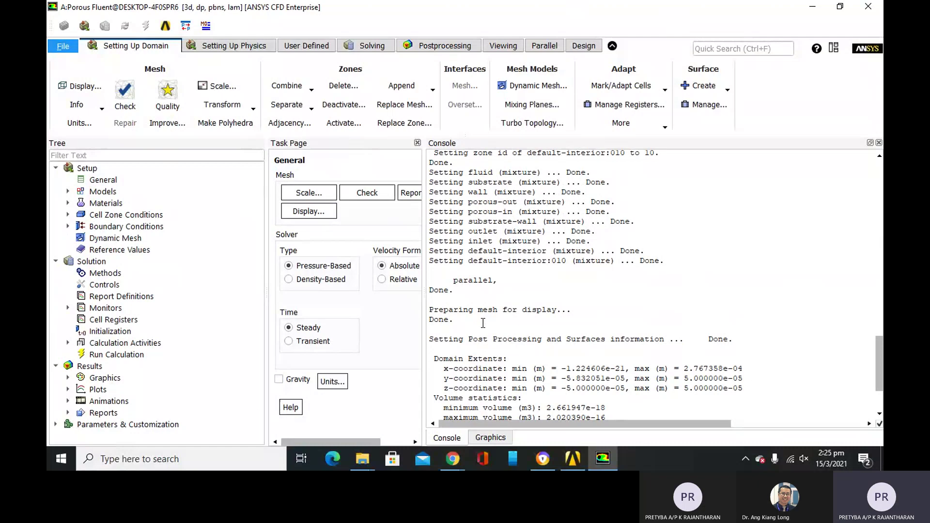
scroll(483, 323, down, 3)
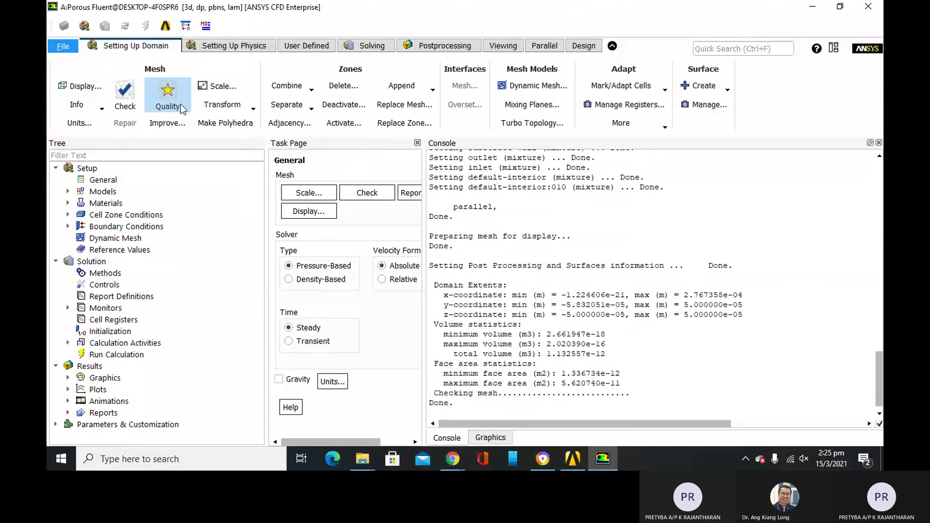
Compare the scaled mesh's domain extents in m and mm with mm as the creation unit, and exit without rescaling.
click(222, 88)
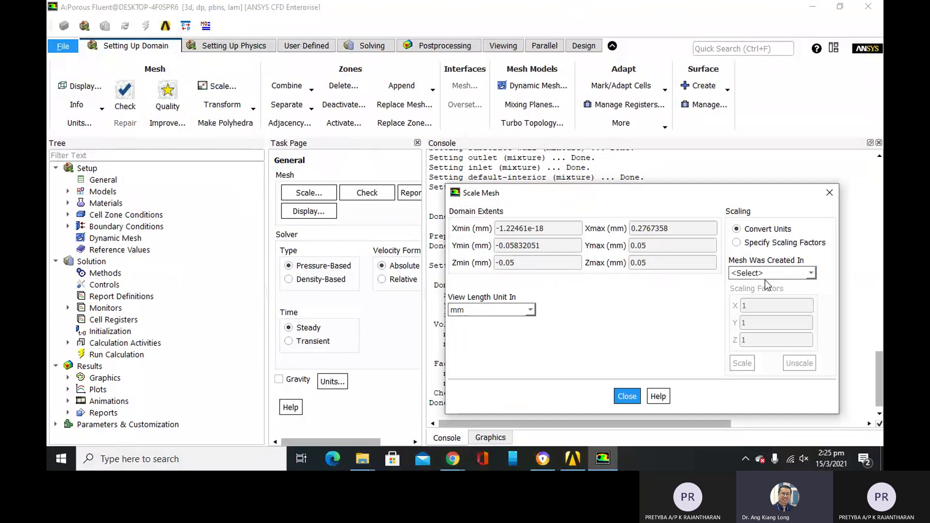
click(810, 273)
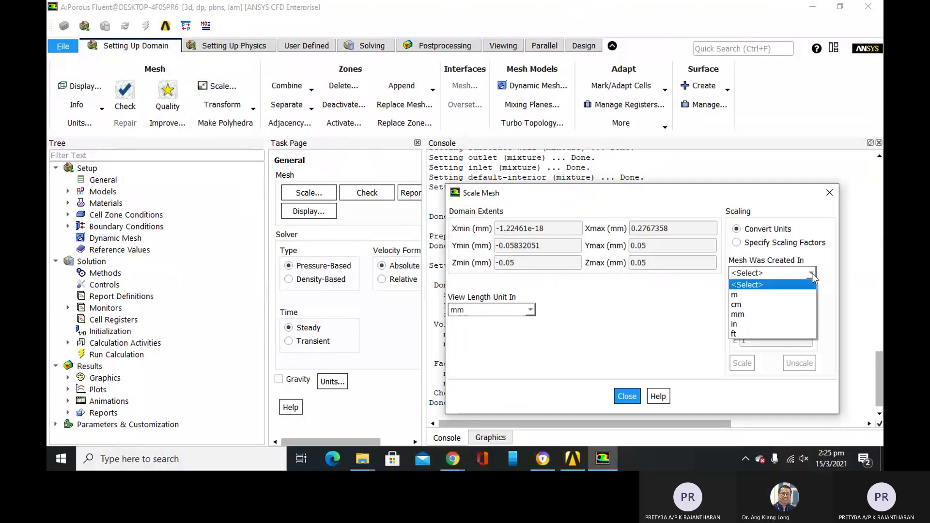
click(750, 315)
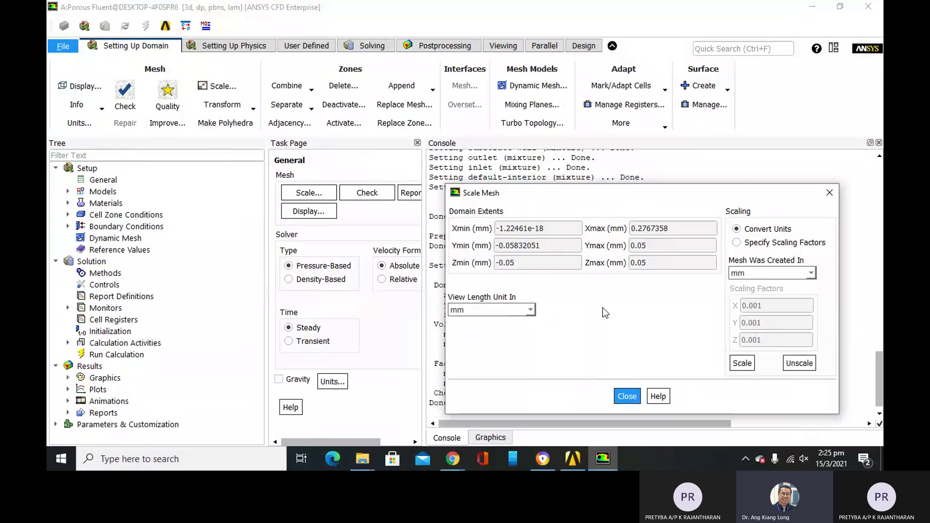
click(640, 229)
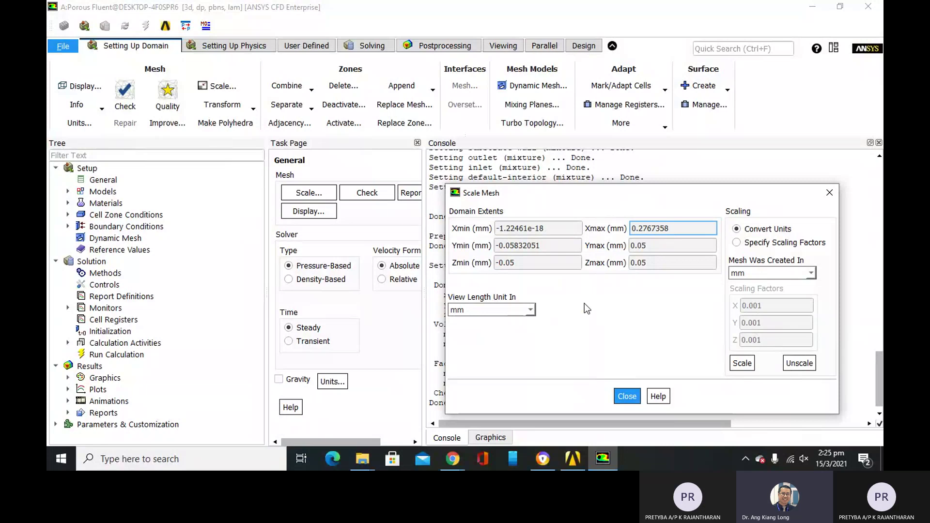
click(533, 310)
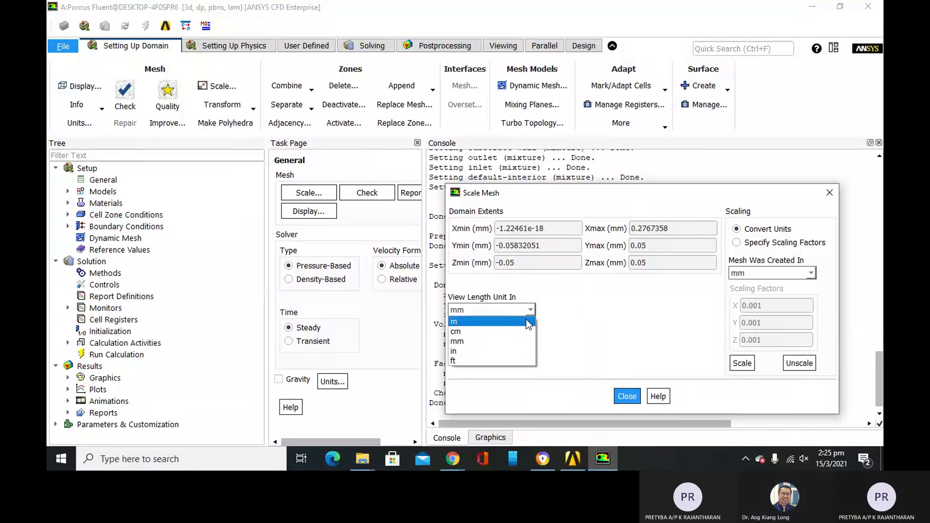
click(526, 321)
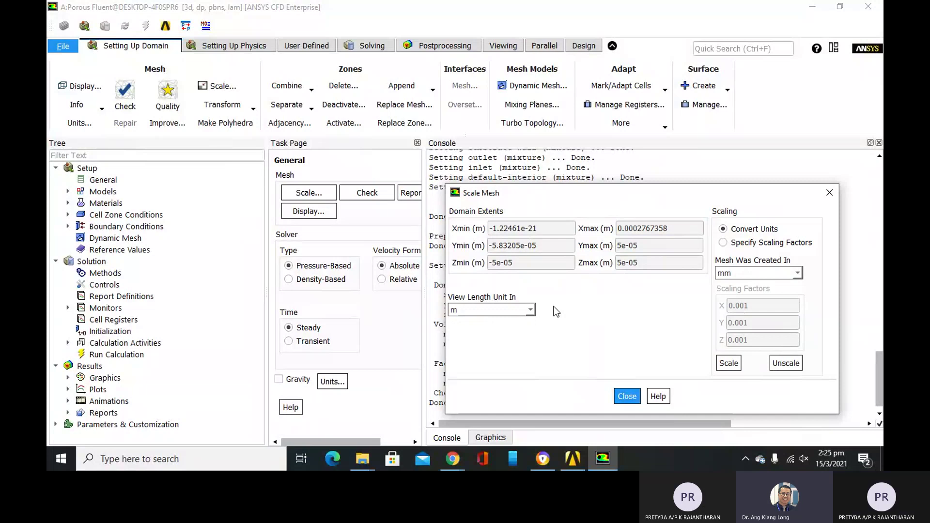
click(535, 309)
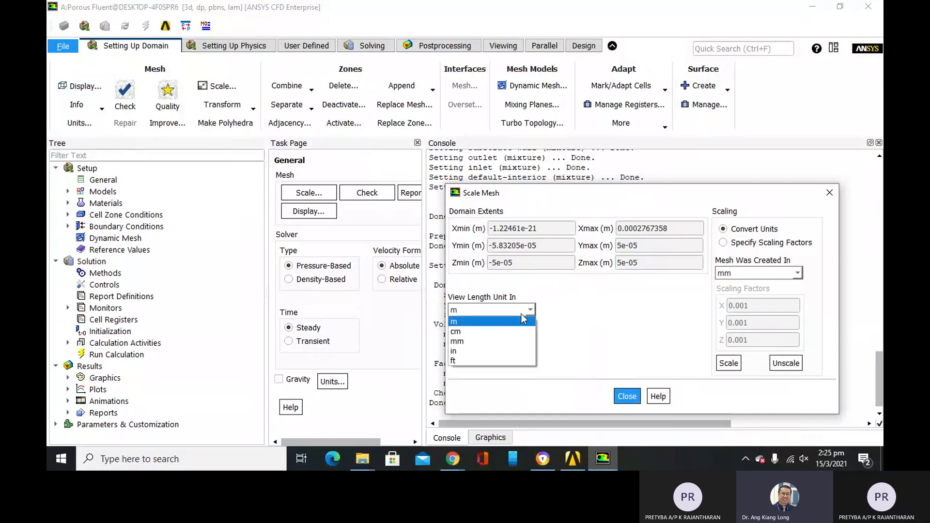
click(514, 333)
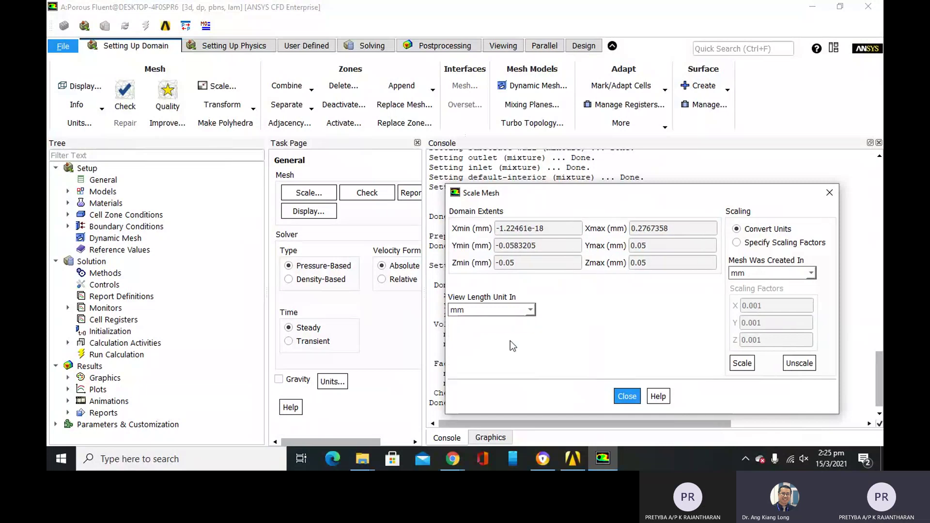
click(830, 192)
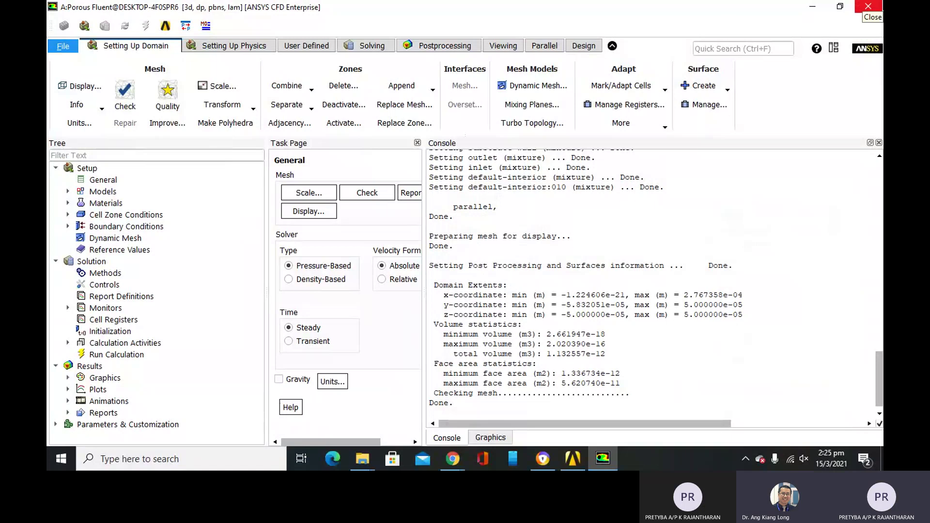
Close Fluent and switch back to the porous project in Workbench.
click(868, 5)
click(496, 250)
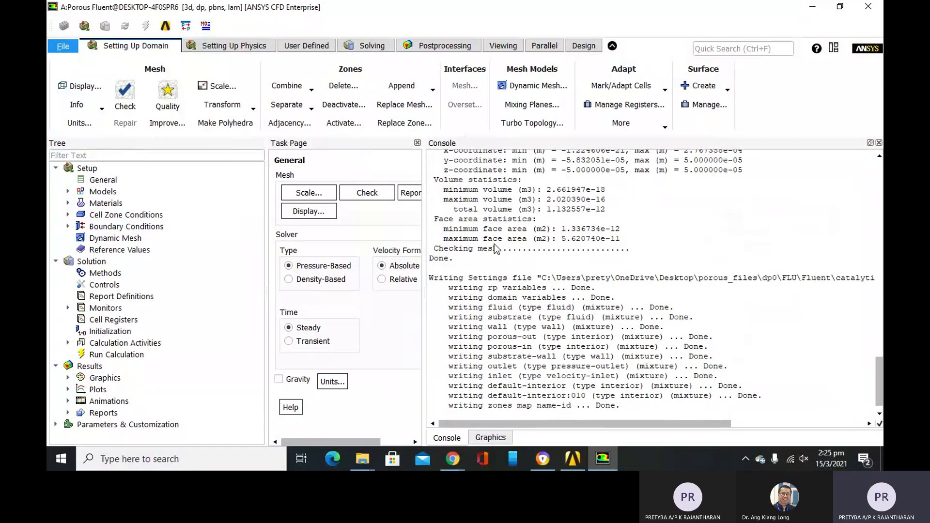
click(565, 458)
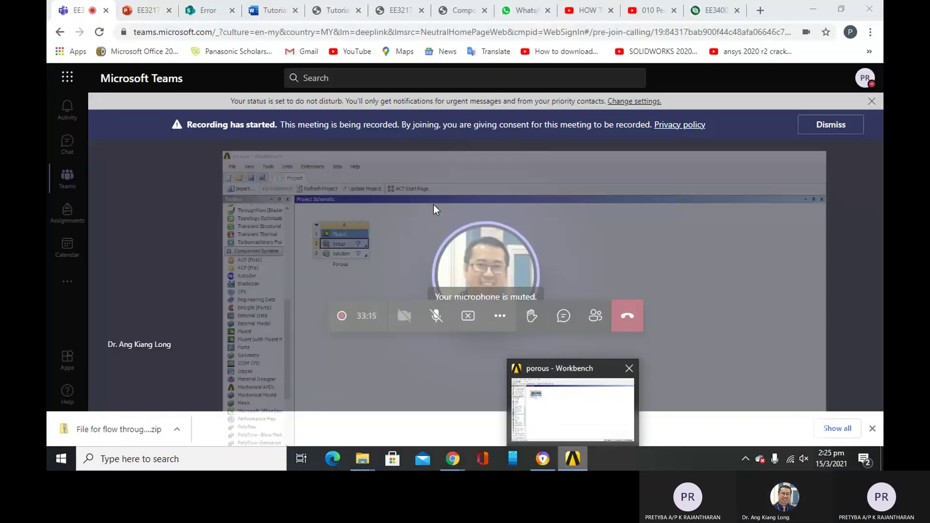
click(557, 464)
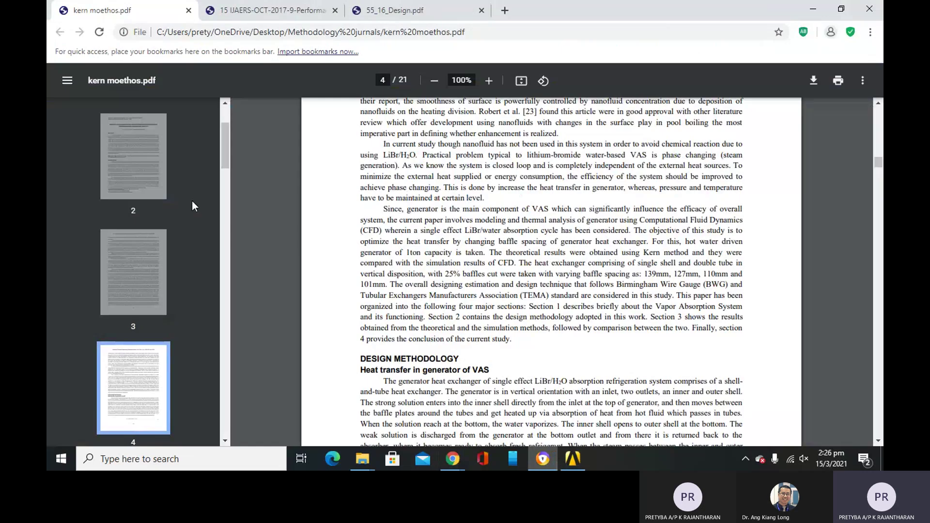
click(573, 459)
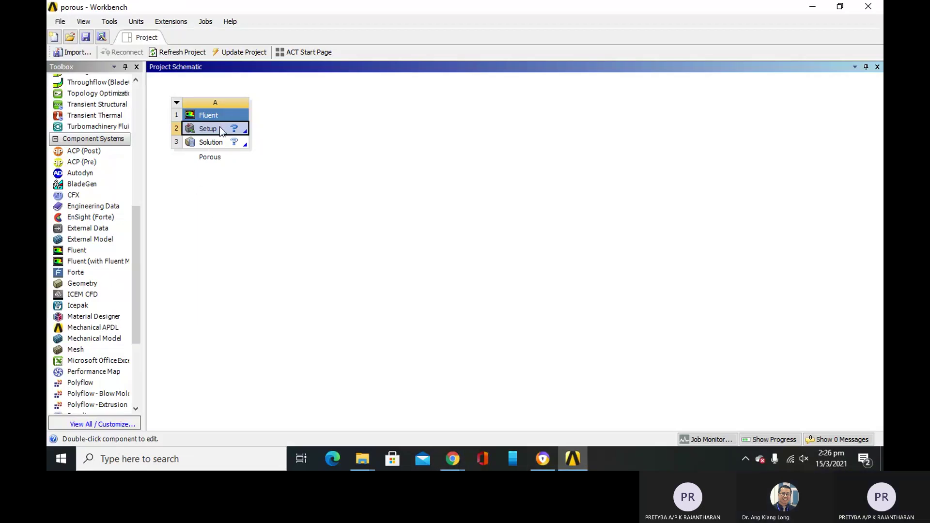
Delete the Porous Fluent system, including its unshared data, from the project schematic.
double_click(219, 128)
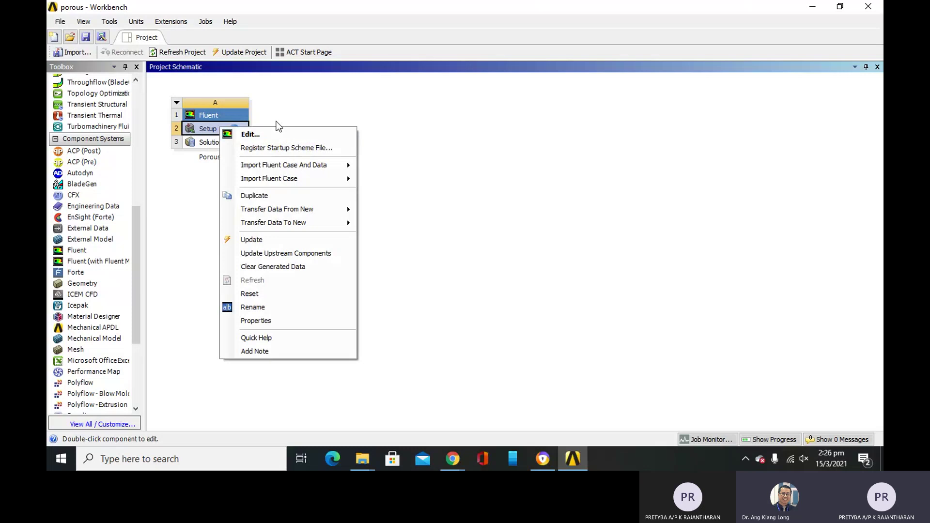
click(232, 118)
right_click(233, 118)
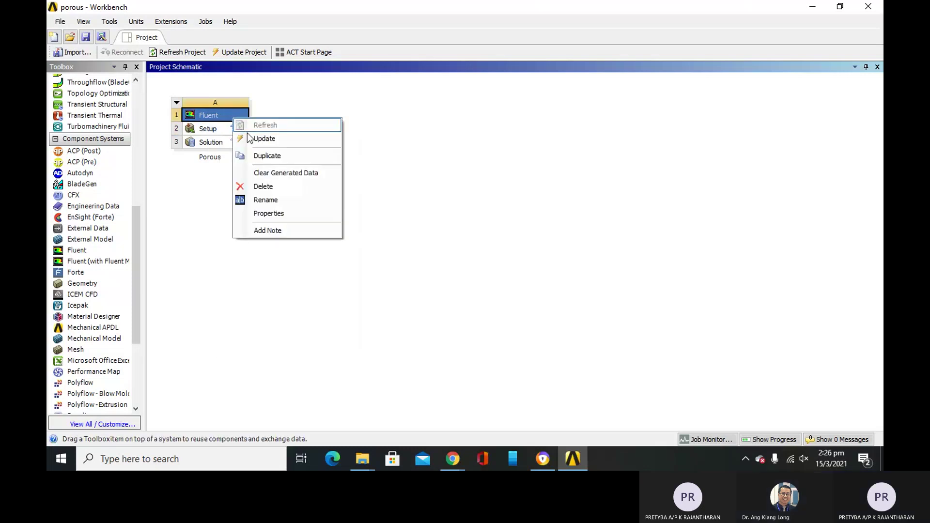
click(262, 186)
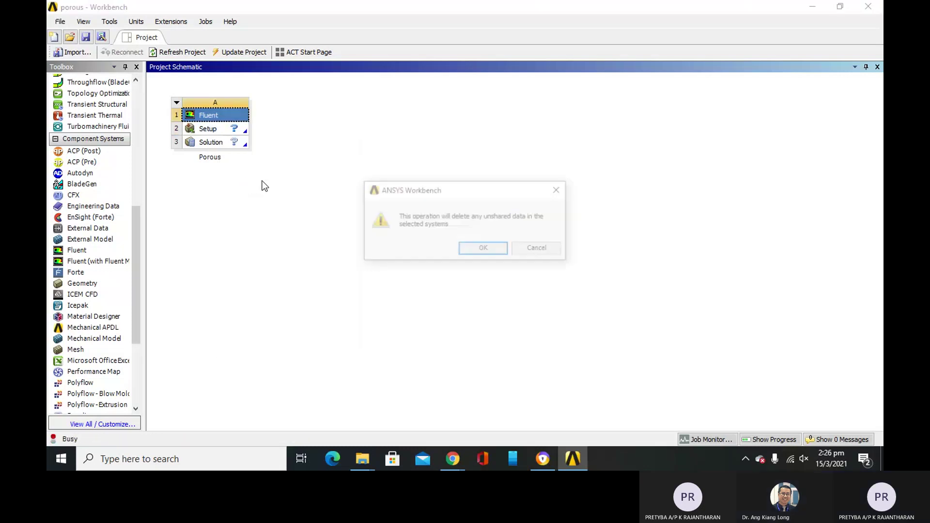
click(473, 247)
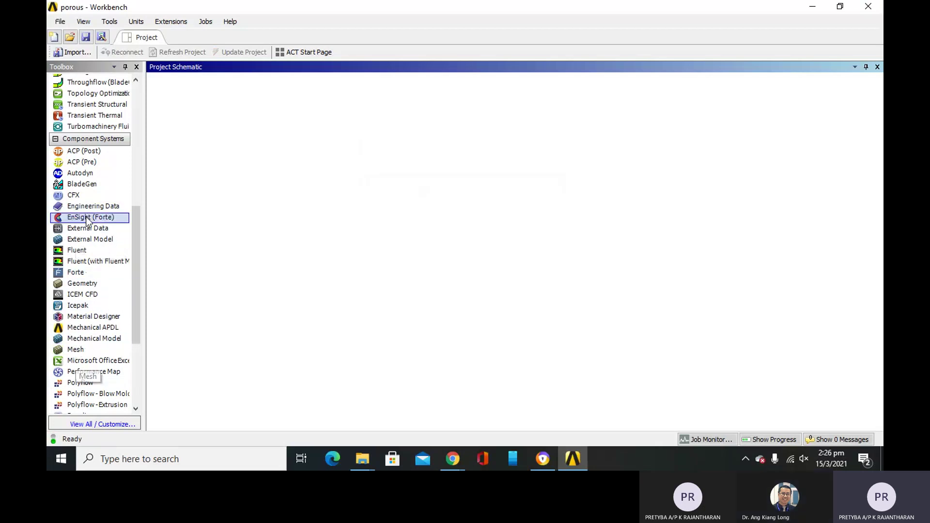
Add a new standalone Fluent component system to the empty project schematic and name it porous.
scroll(90, 185, down, 4)
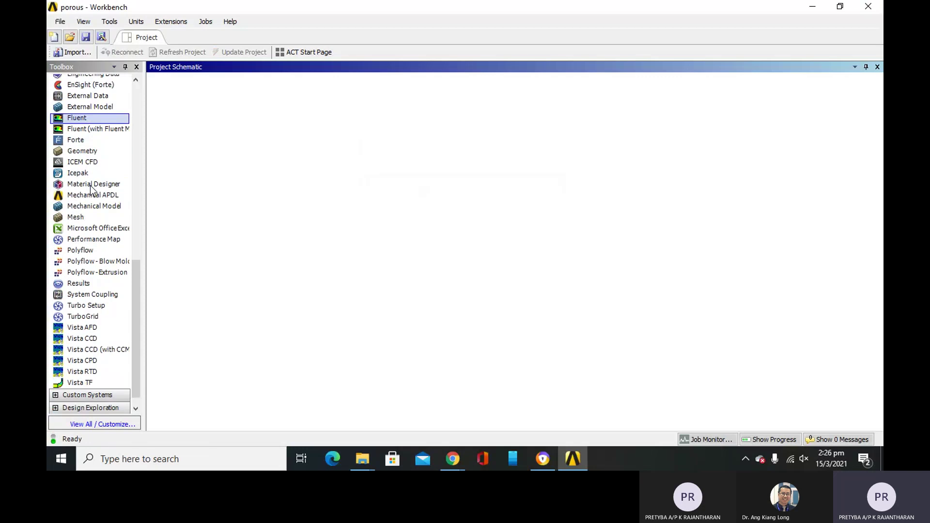
scroll(90, 185, up, 2)
double_click(94, 186)
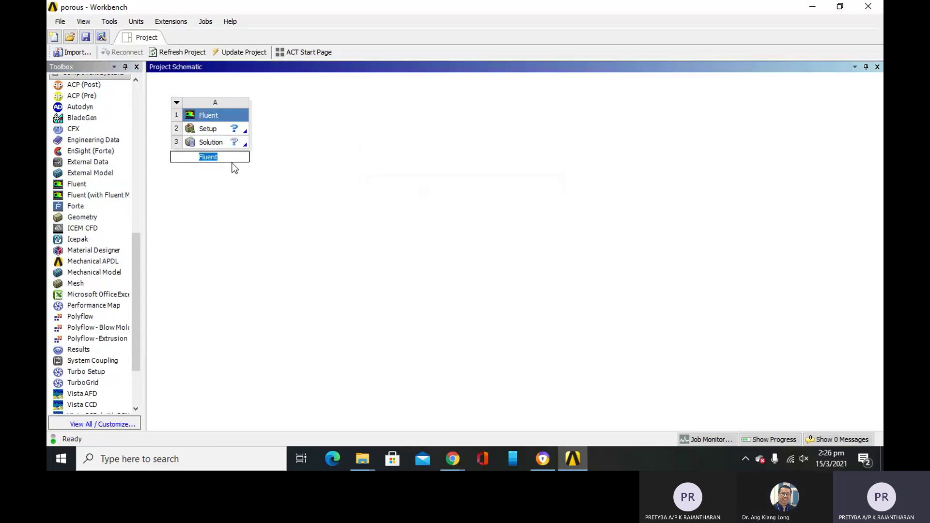
key(Return)
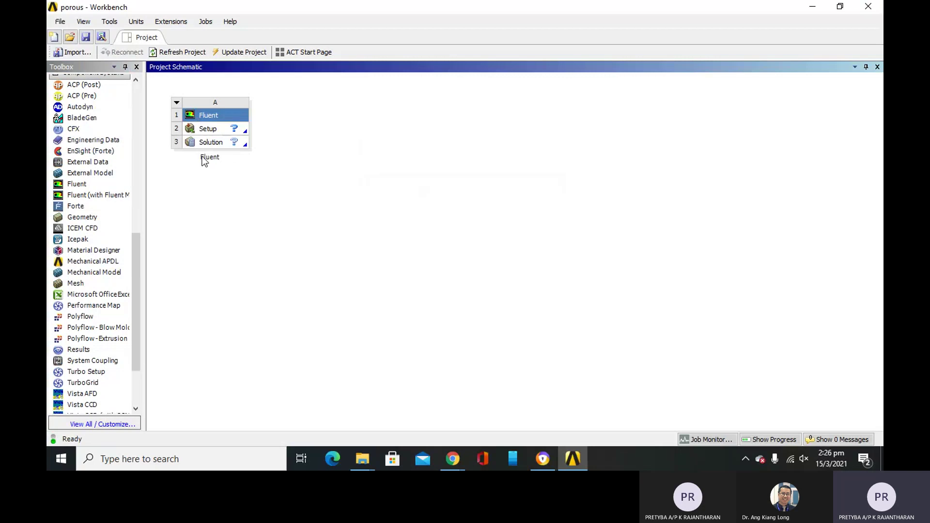
double_click(204, 157)
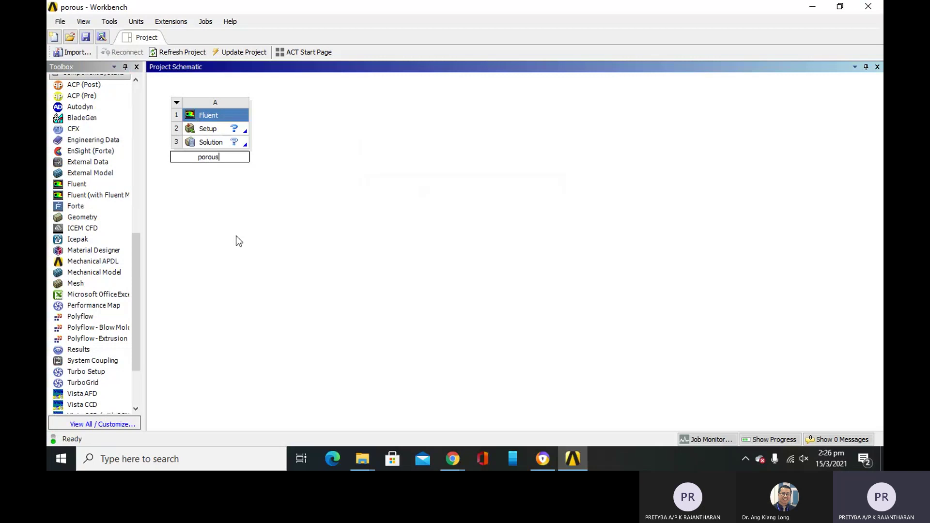
click(302, 217)
Launch the porous system's Setup in Fluent with the 3D, double precision and serial options, and show its graphics window.
right_click(208, 128)
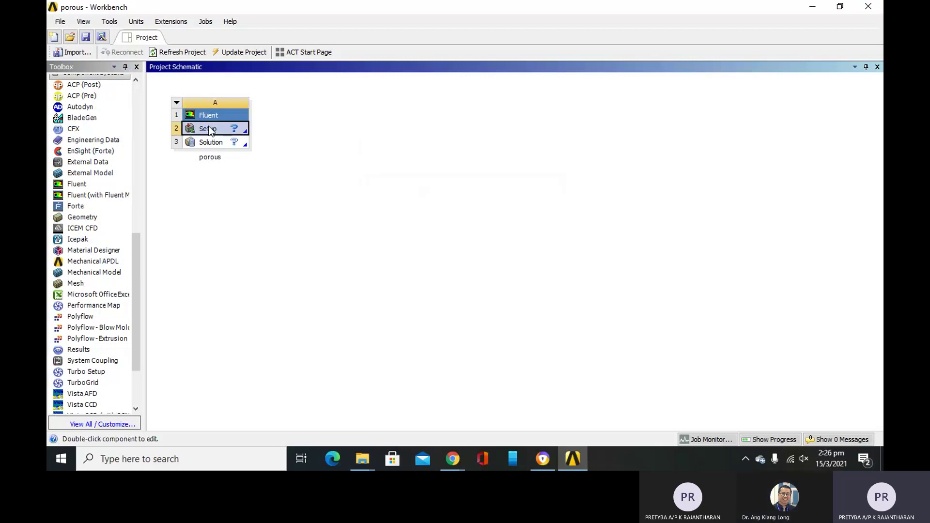
click(239, 134)
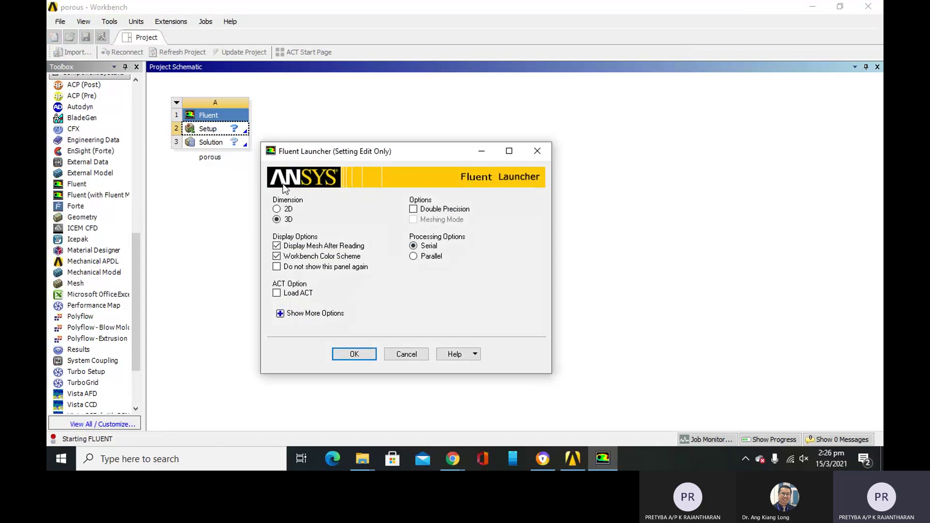
click(420, 207)
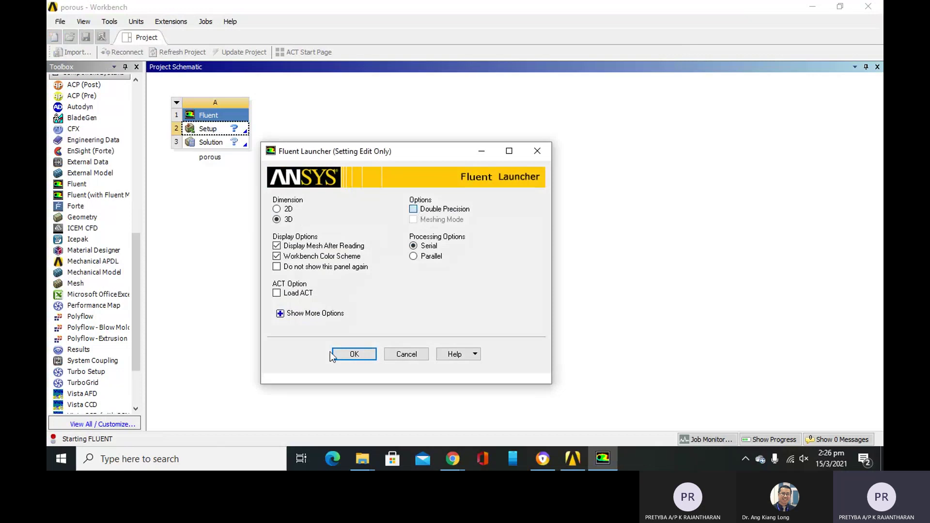
click(359, 370)
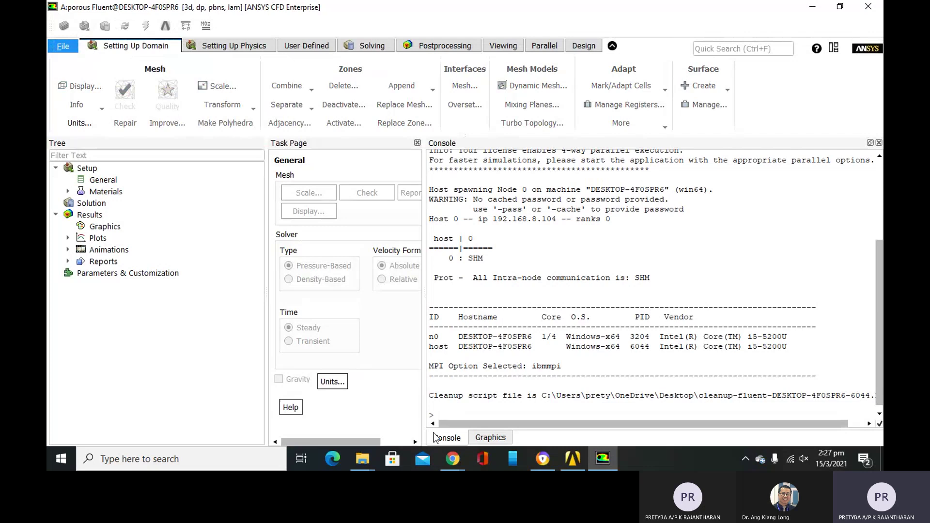
click(471, 434)
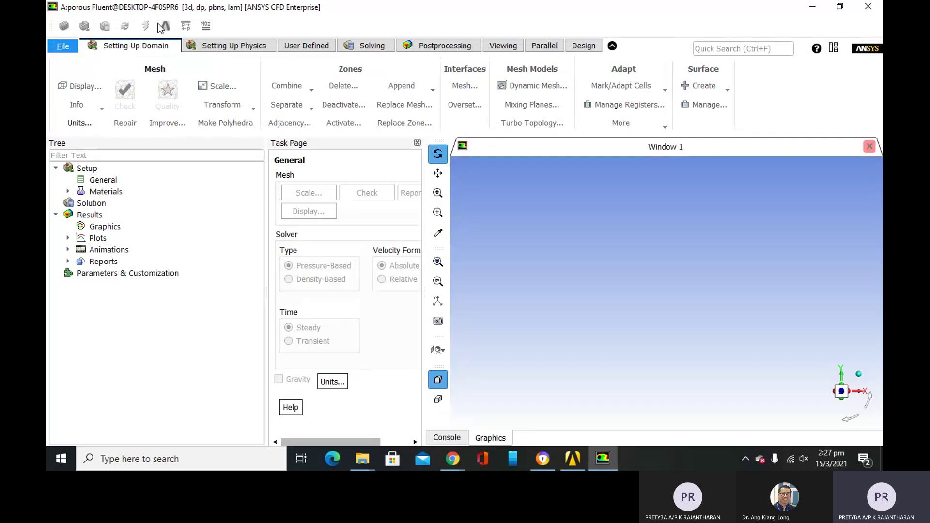
Import the mesh catalytic_converter.msh from the "File for flow through porous media-20210315" folder in Downloads.
click(63, 46)
mouse_move(71, 169)
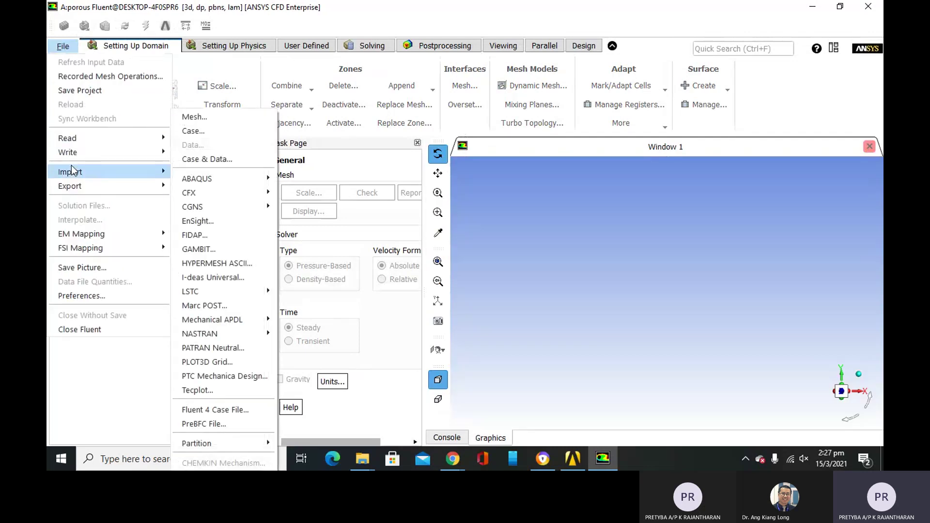
click(221, 118)
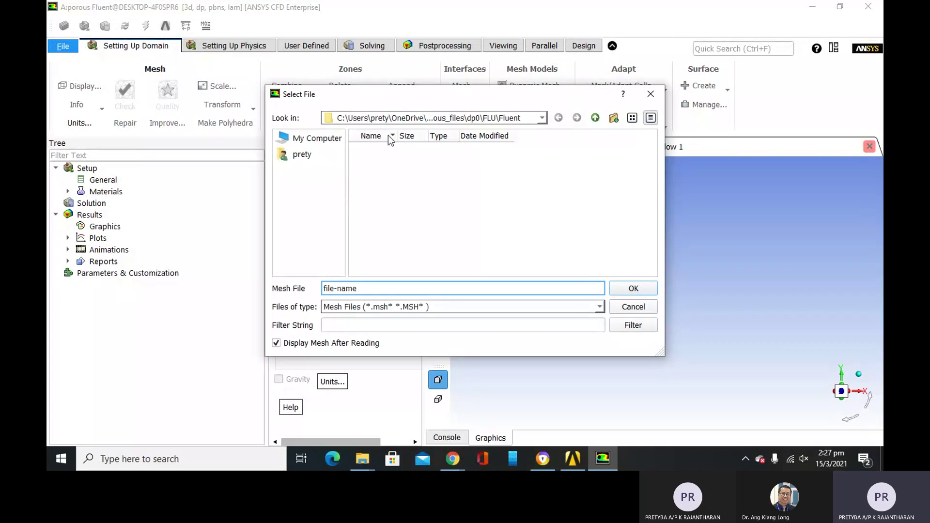
click(298, 155)
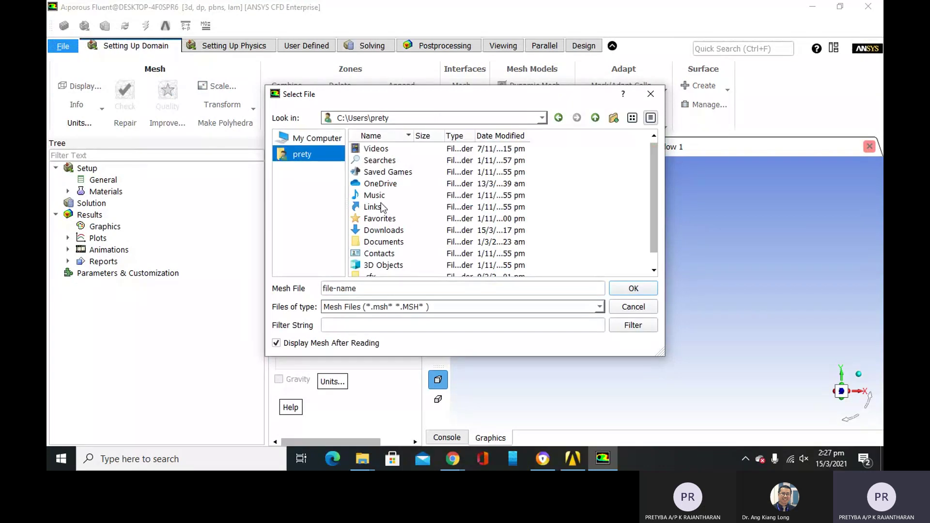
double_click(377, 232)
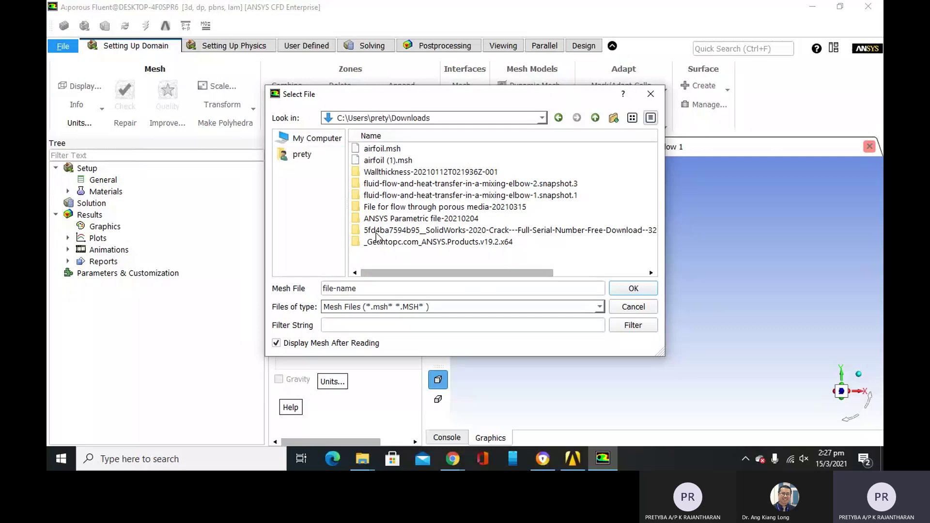
double_click(383, 207)
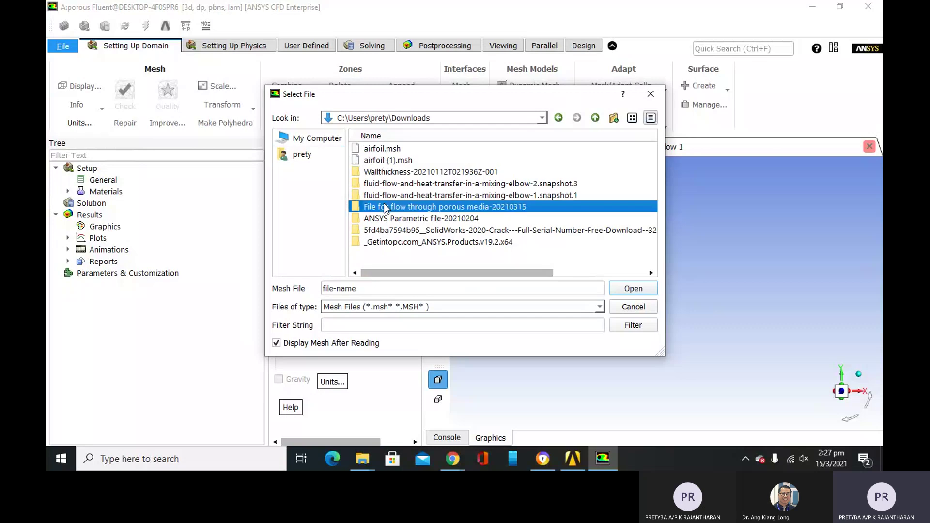
click(393, 150)
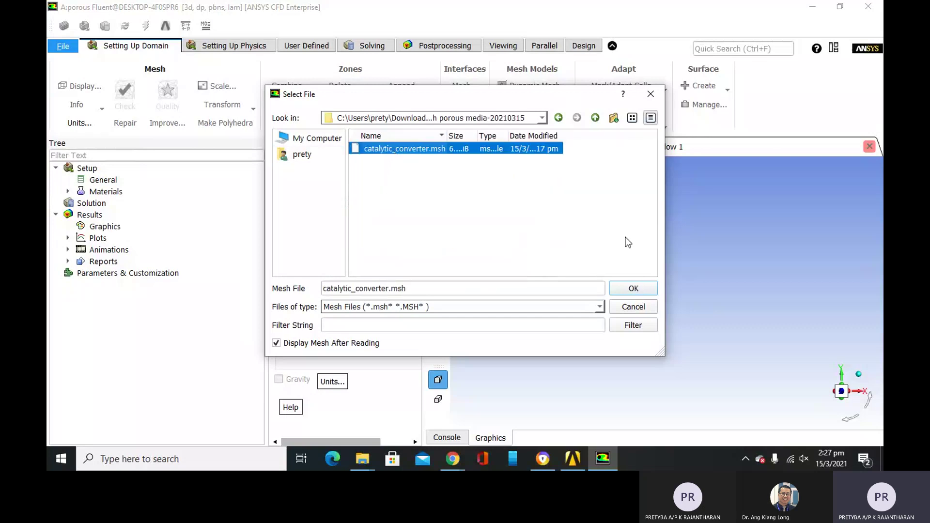
click(619, 292)
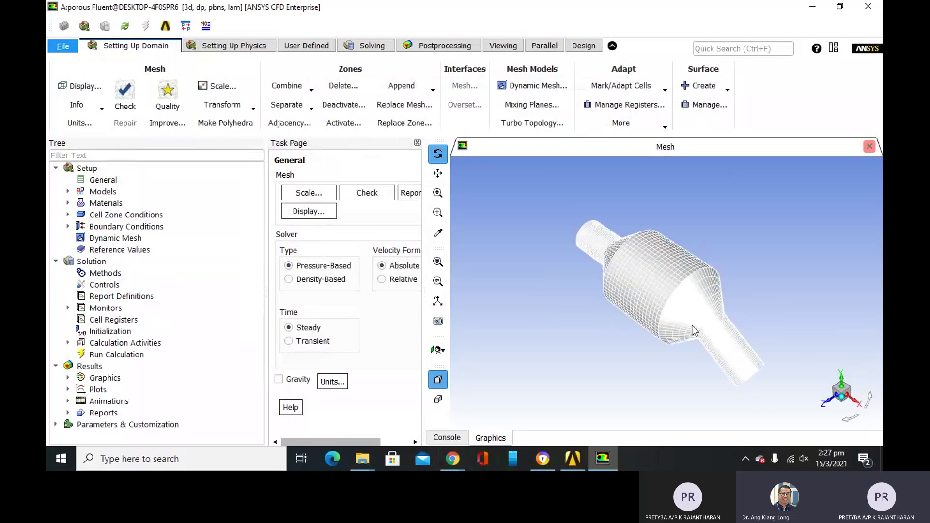
Run a mesh check on the imported mesh and review its domain extents and volume statistics in the console.
click(438, 437)
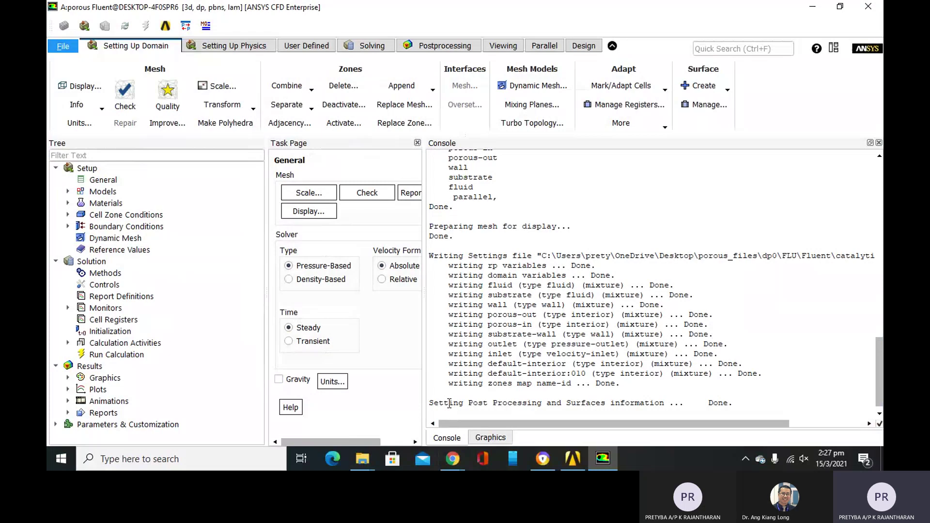
scroll(449, 404, up, 4)
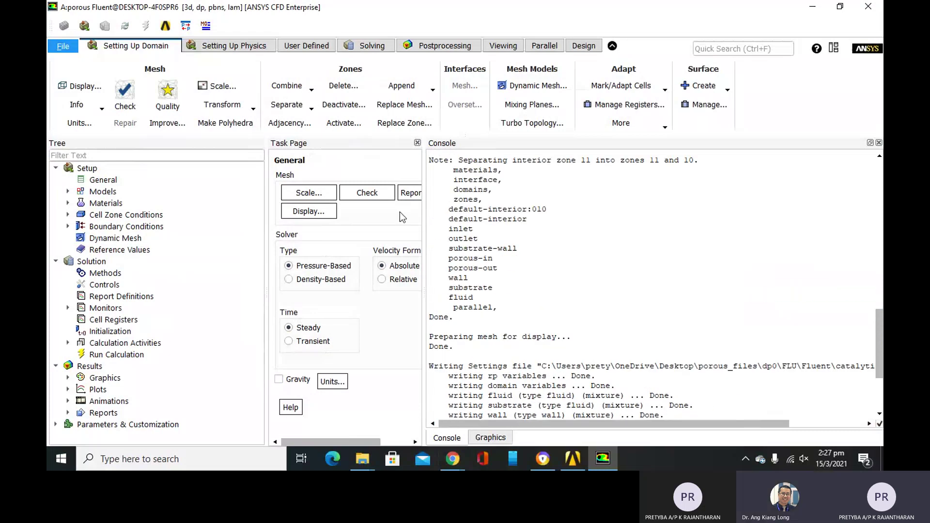
click(490, 437)
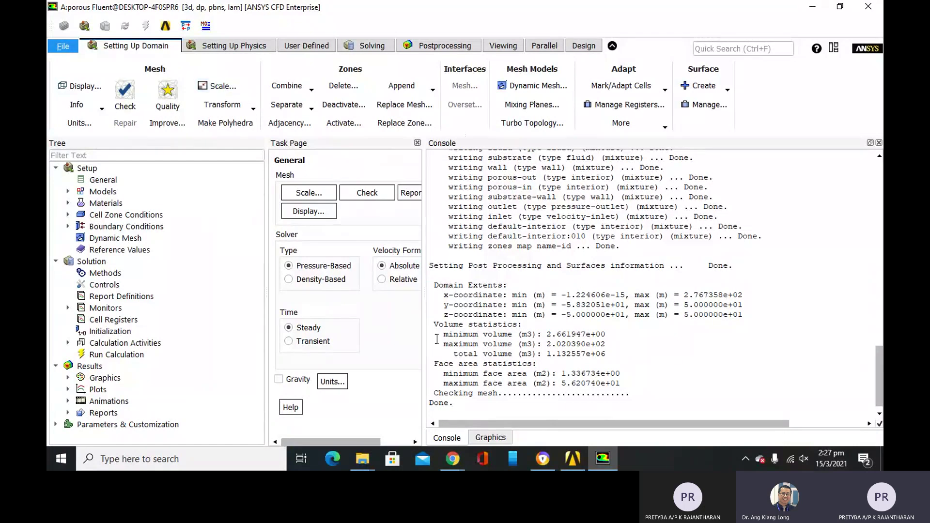
click(490, 438)
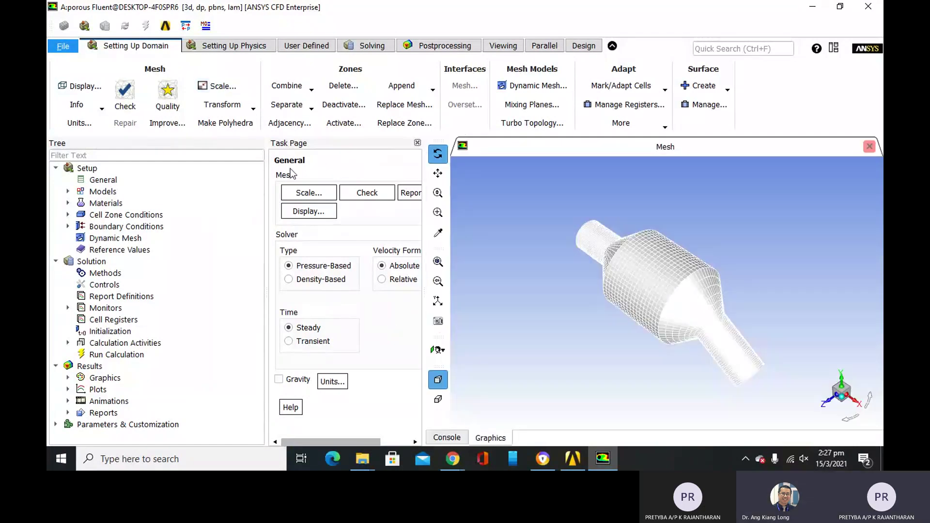
Scale the mesh by converting units with mm as its creation unit, and view the domain extents in mm.
click(237, 87)
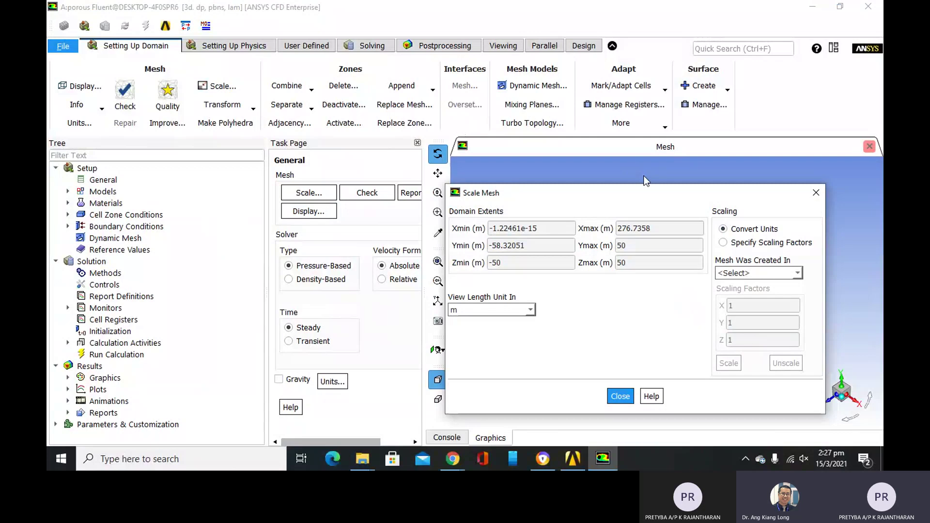
drag(575, 187, 494, 166)
click(663, 246)
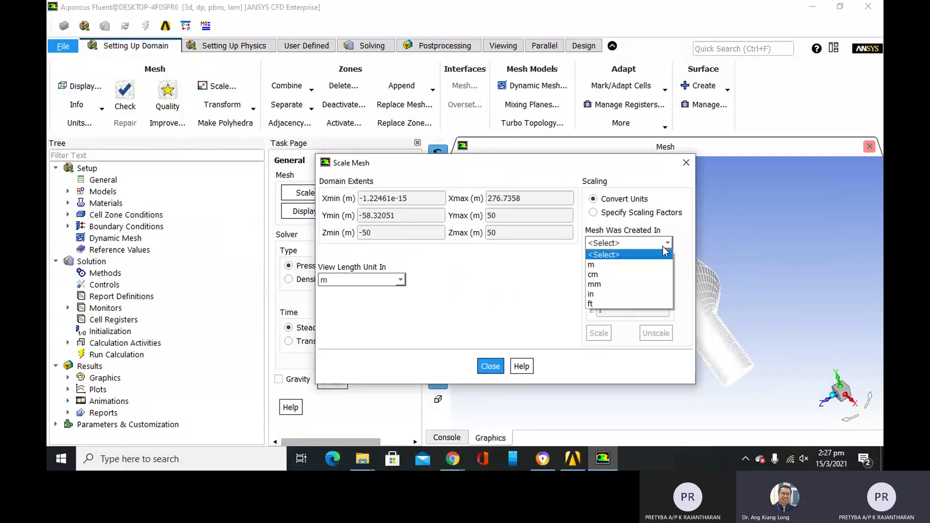
click(642, 280)
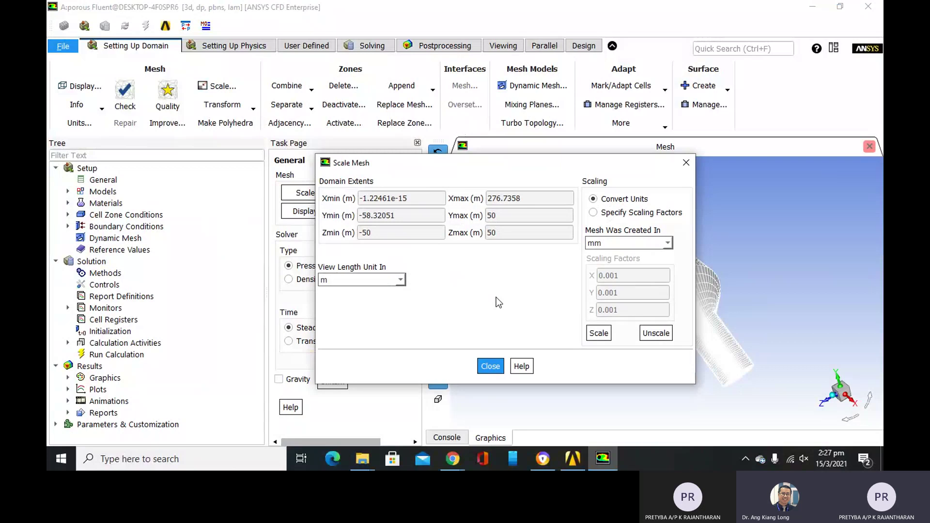
click(604, 336)
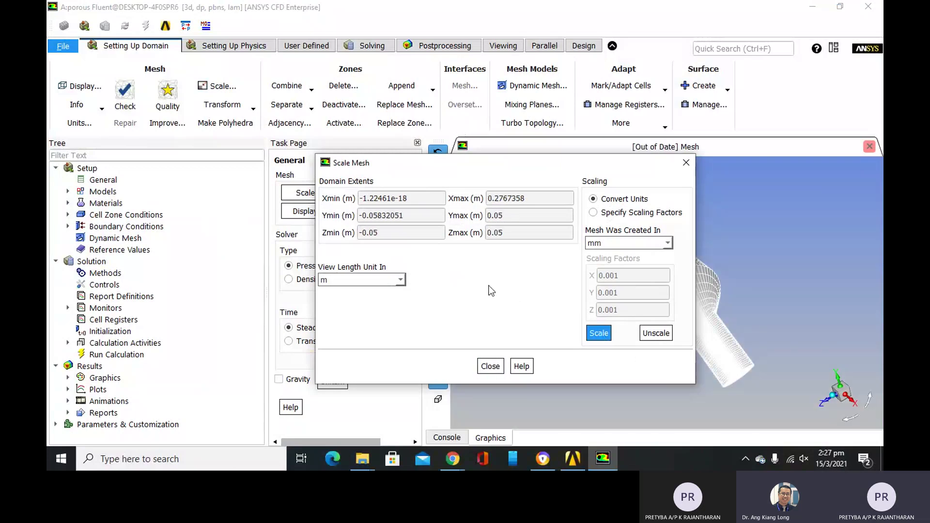
click(391, 279)
click(395, 311)
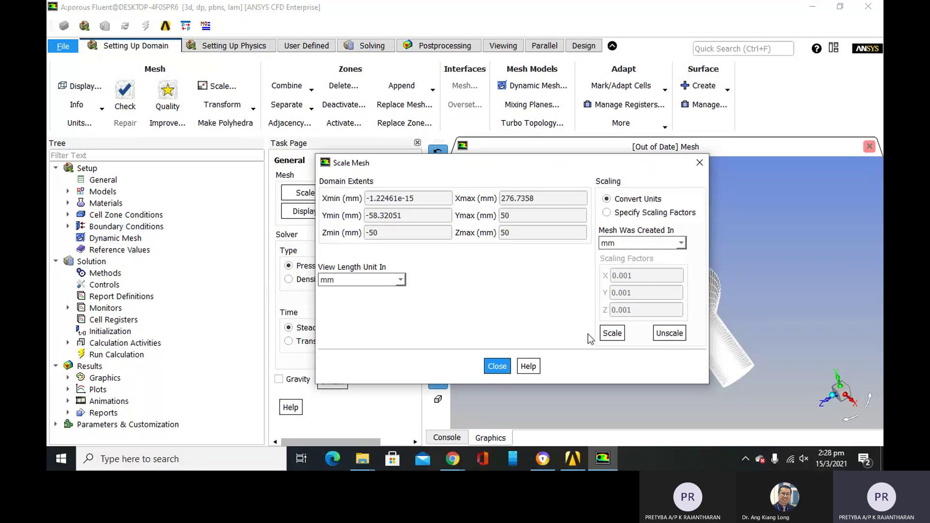
Try scaling the mesh a second time, undo that extra scaling, and leave the mesh scaling dialog.
click(608, 336)
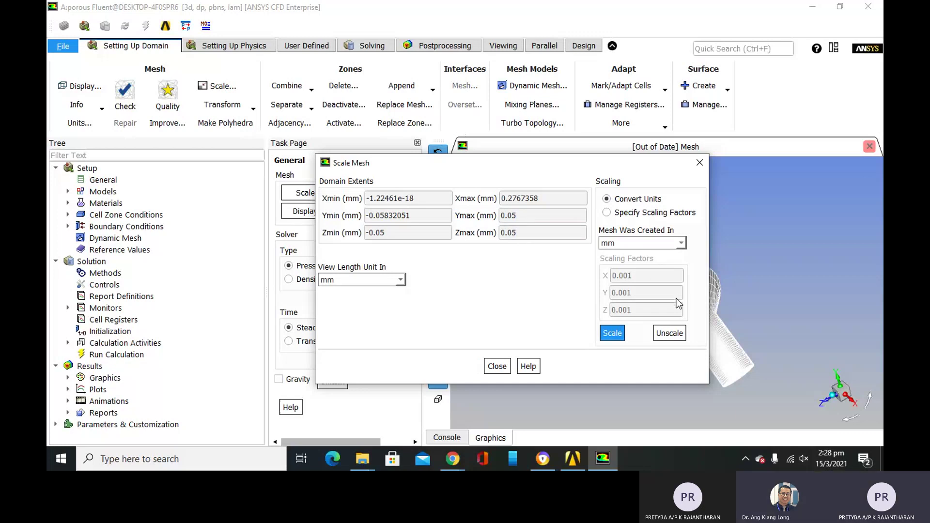
click(679, 339)
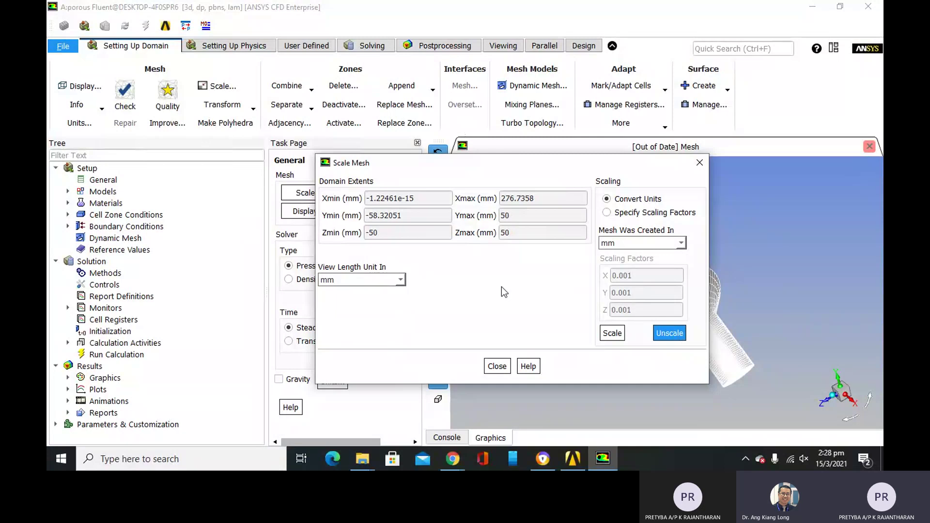
click(497, 366)
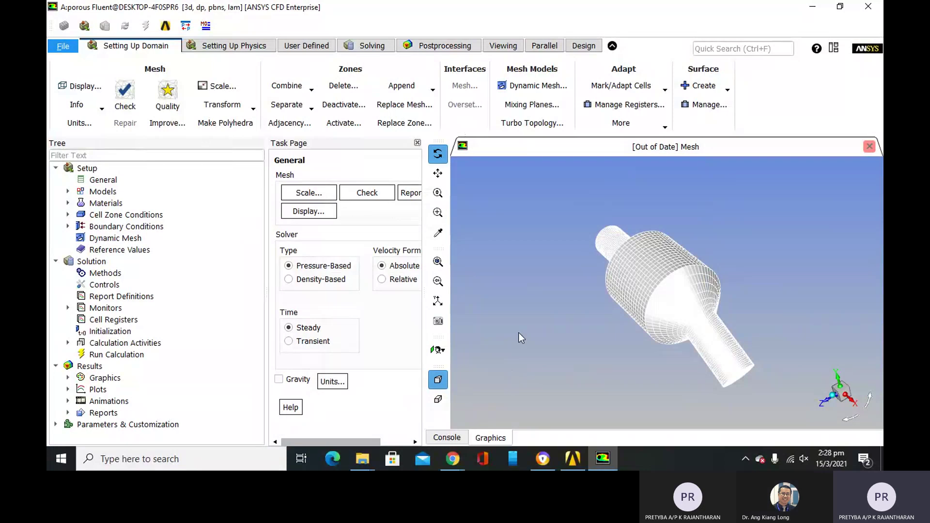
Rerun the mesh check and review the scaled mesh's maximum x extent and minimum cell volume in the console.
click(124, 99)
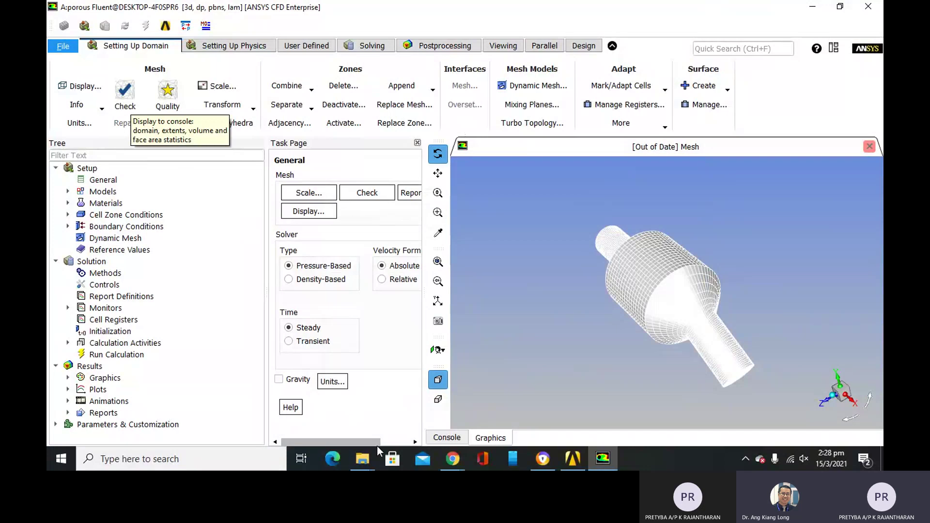
click(458, 437)
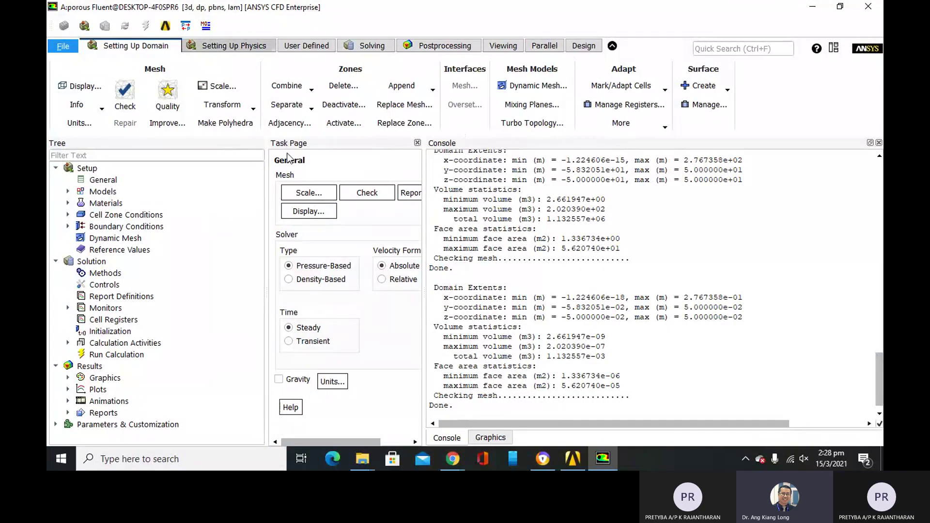
click(470, 439)
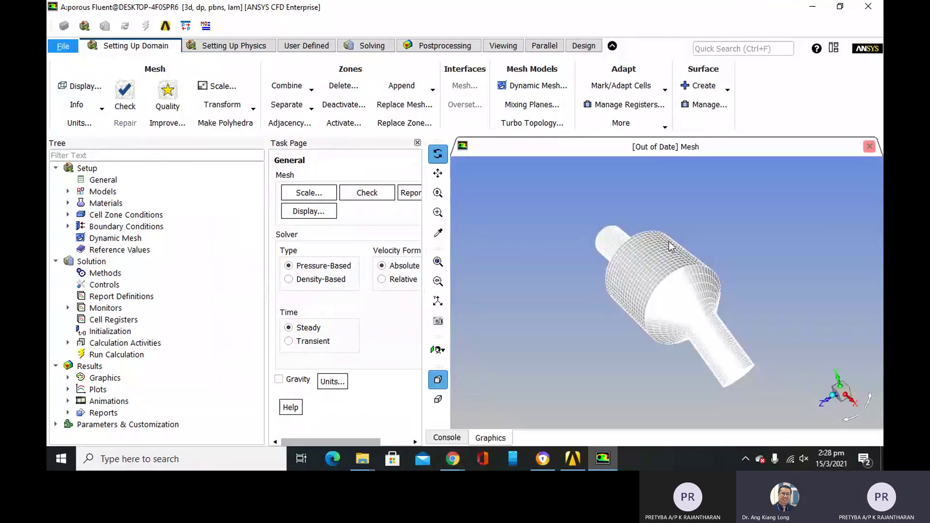
click(447, 438)
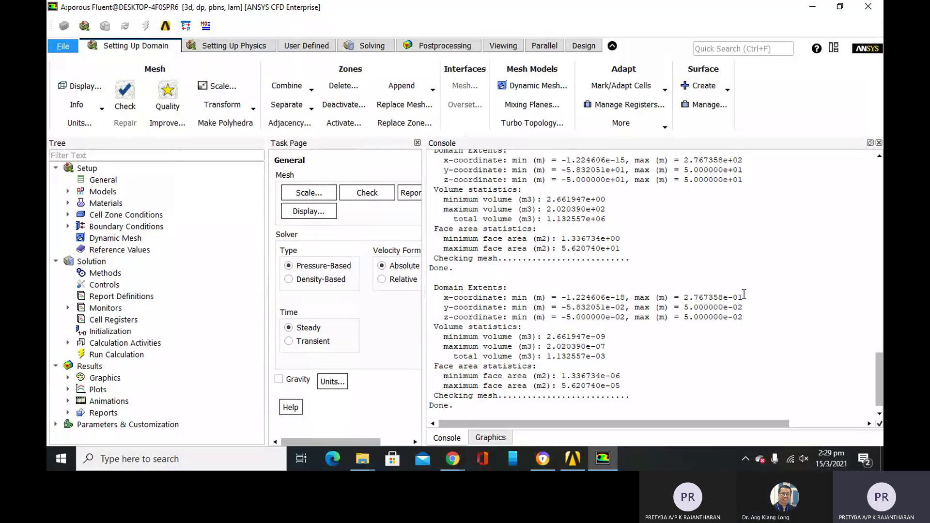
drag(743, 298, 683, 298)
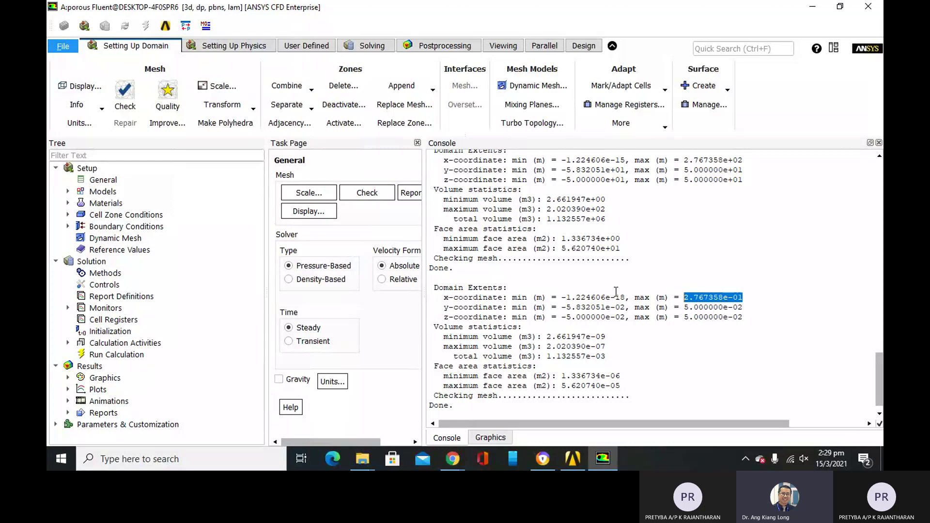
click(439, 441)
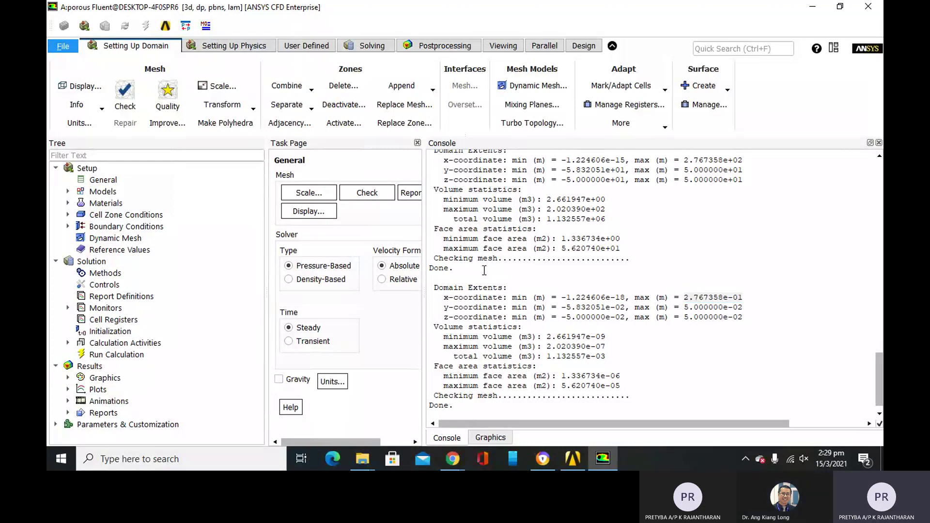
drag(542, 336, 623, 340)
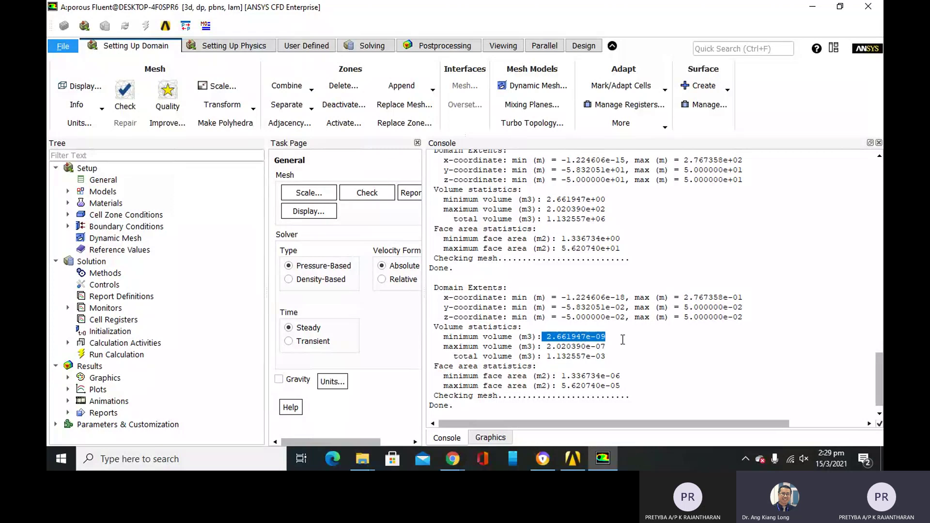
Examine the scaled mesh's minimum cell volume in the latest mesh check output.
click(623, 340)
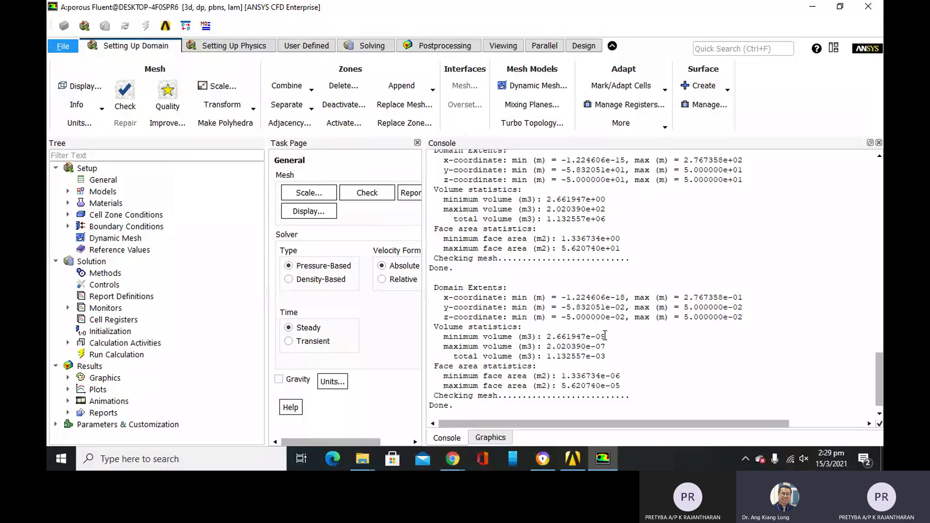
mouse_move(546, 337)
mouse_down()
mouse_move(609, 335)
mouse_move(533, 336)
mouse_move(547, 337)
mouse_up()
click(609, 335)
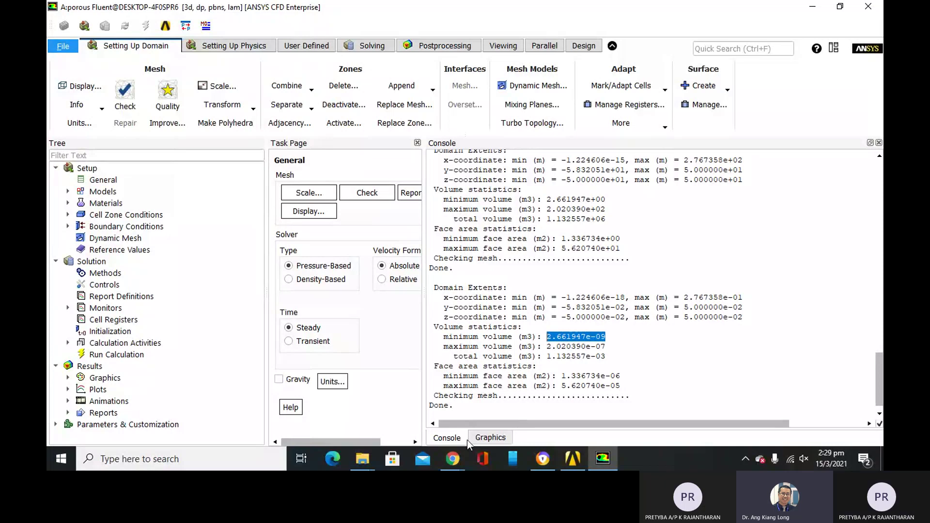
Display the mesh graphics and widen the General settings area so the quality report and velocity formulation options are fully visible.
click(452, 441)
click(487, 439)
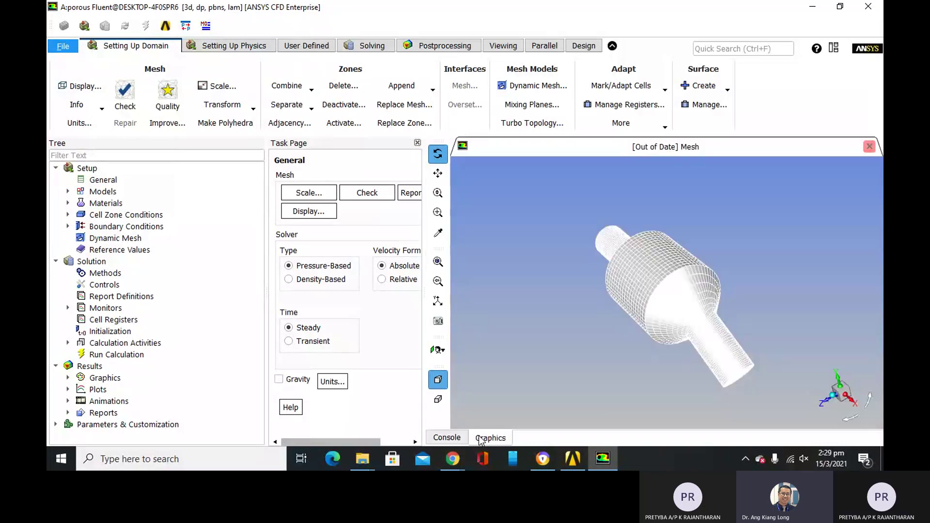
click(102, 179)
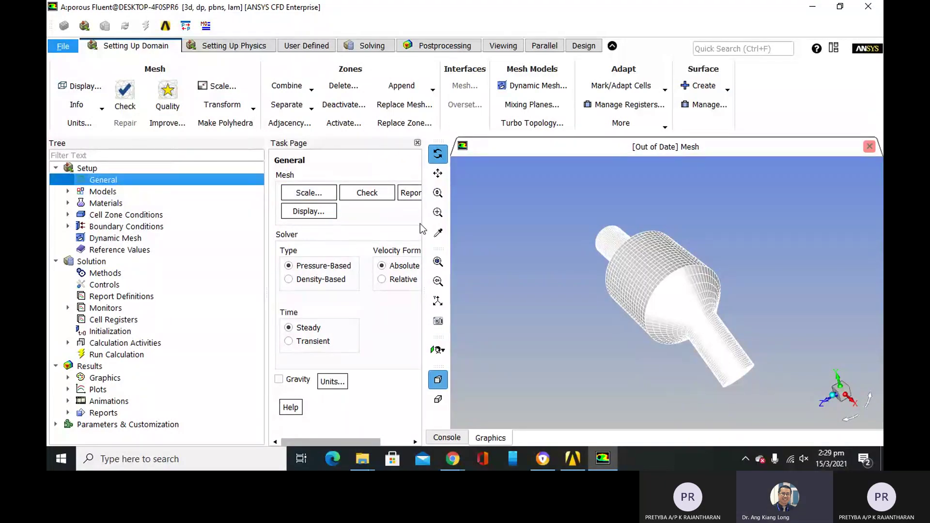
drag(422, 225, 456, 227)
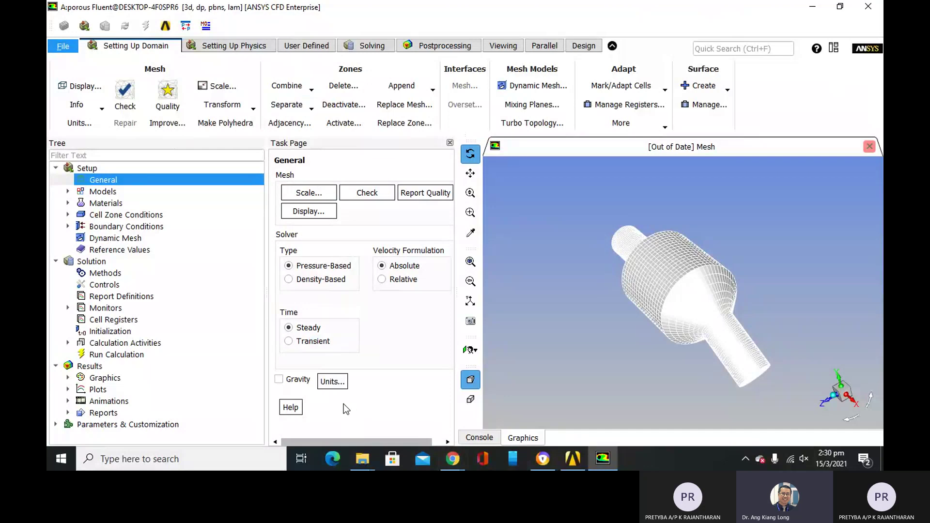
Open the viscous model settings and switch the model from laminar to k-epsilon (2 eqn).
click(83, 194)
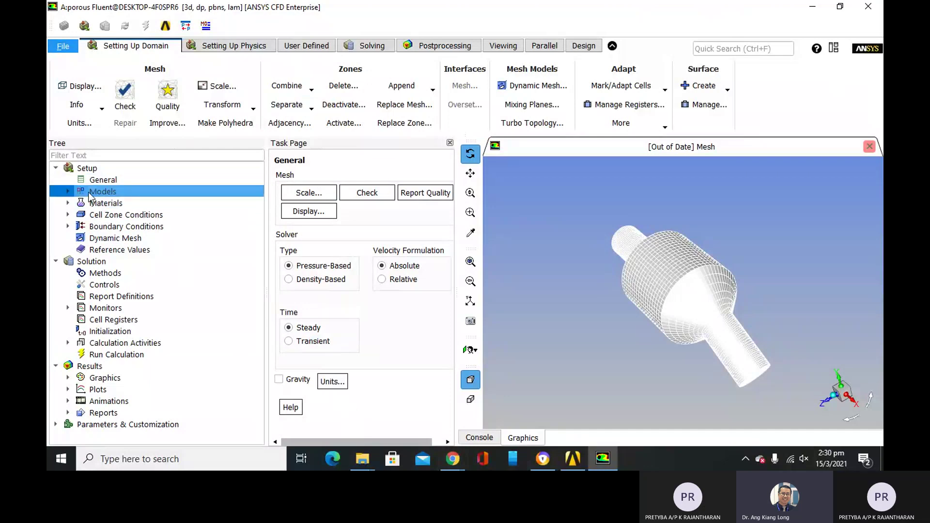
click(71, 190)
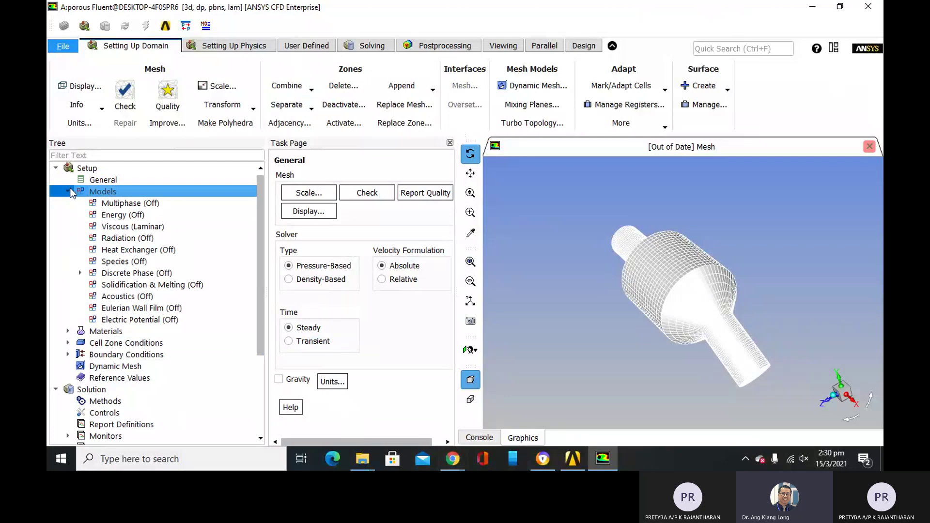
right_click(127, 226)
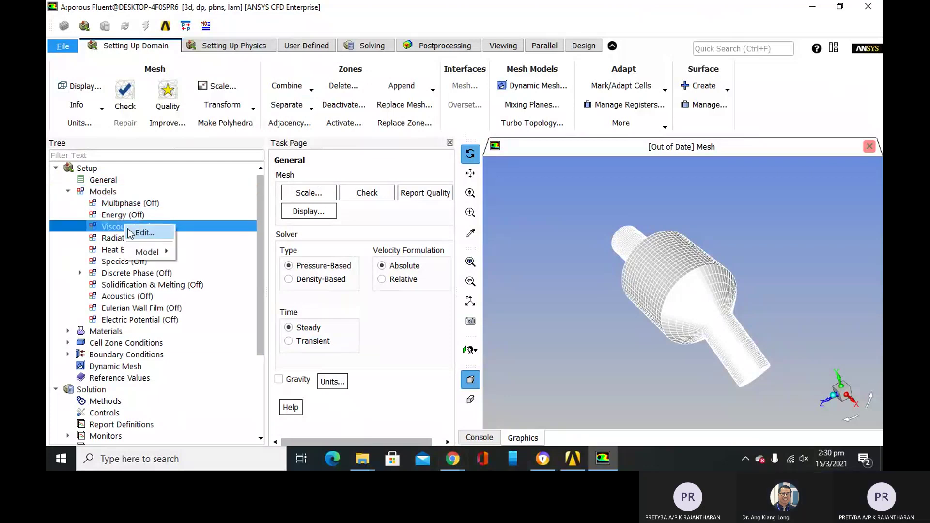
click(131, 233)
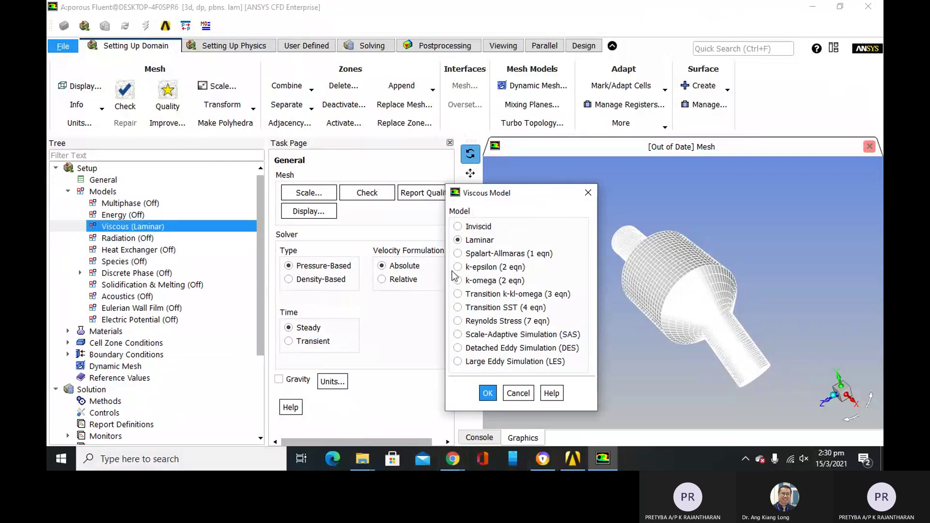
click(457, 268)
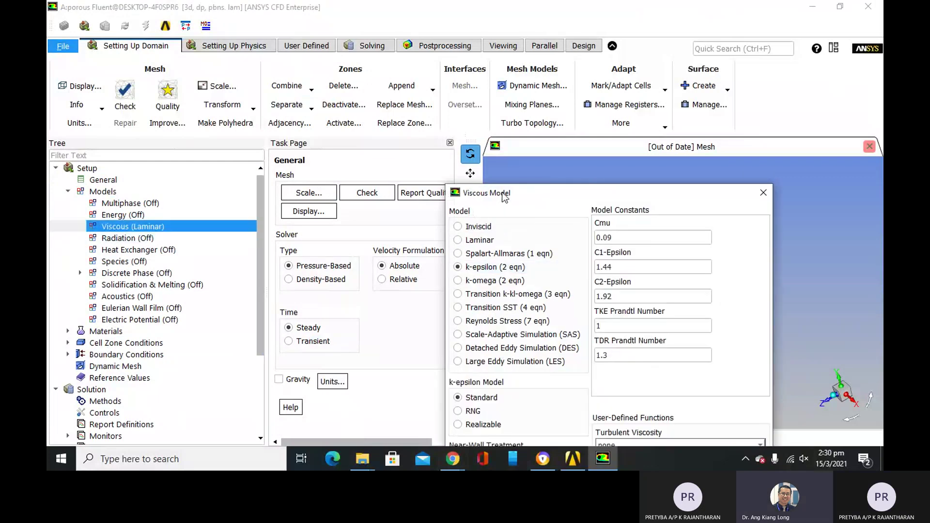
Review the k-epsilon options and accept the Standard model with Standard Wall Functions.
drag(503, 196, 333, 27)
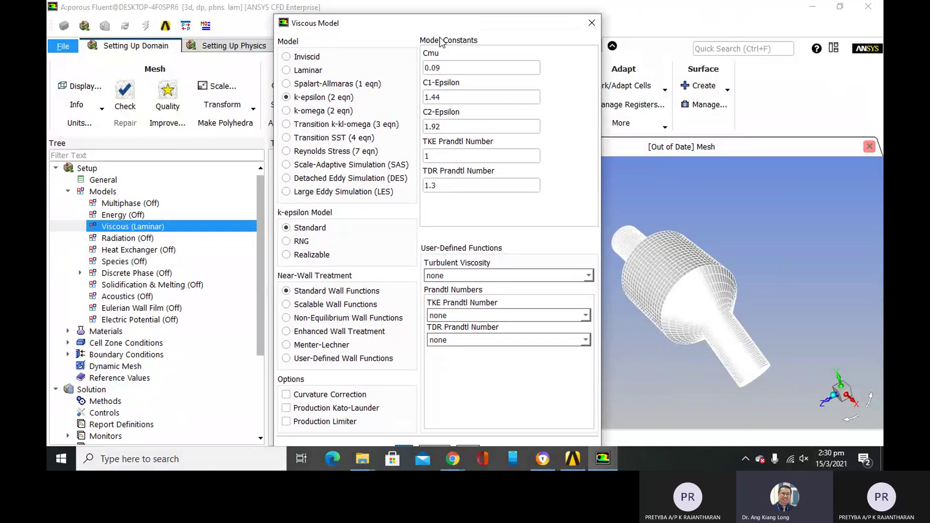
drag(428, 23, 388, 36)
scroll(379, 172, down, 3)
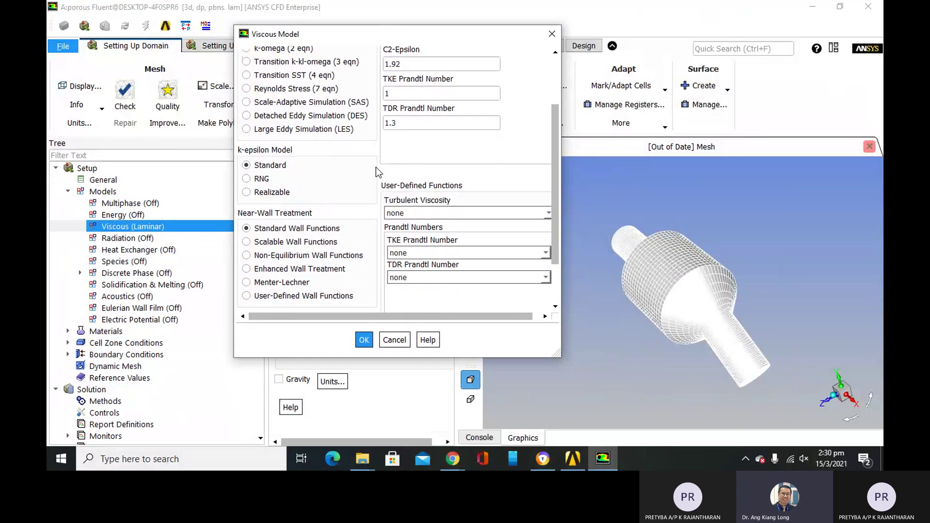
scroll(378, 172, up, 3)
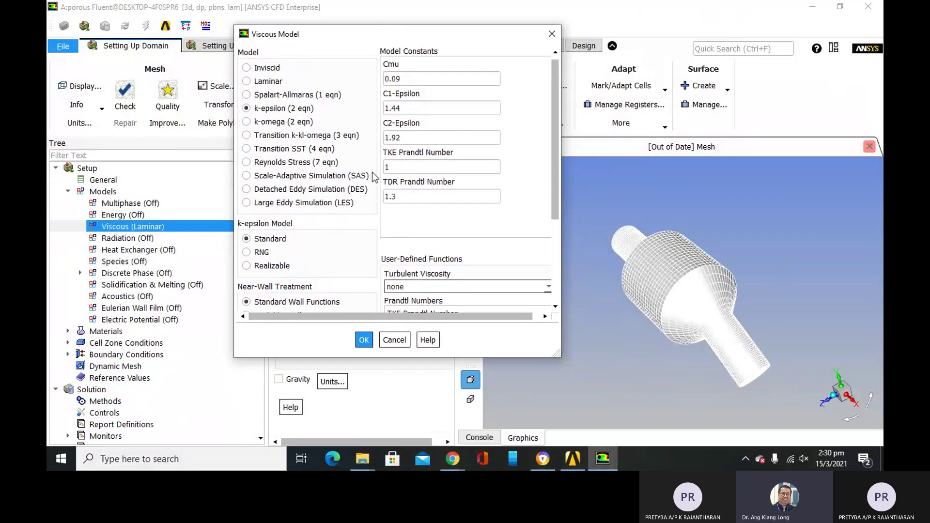
scroll(374, 176, down, 3)
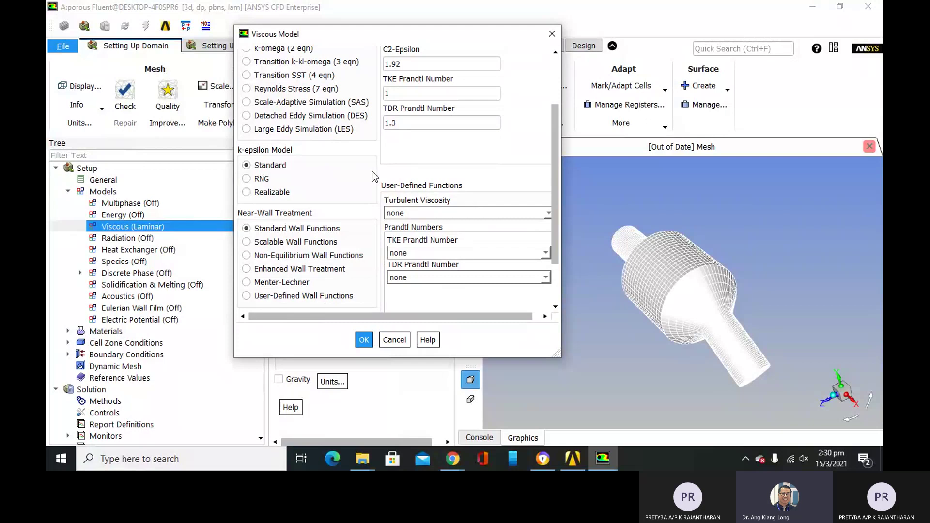
scroll(374, 176, down, 2)
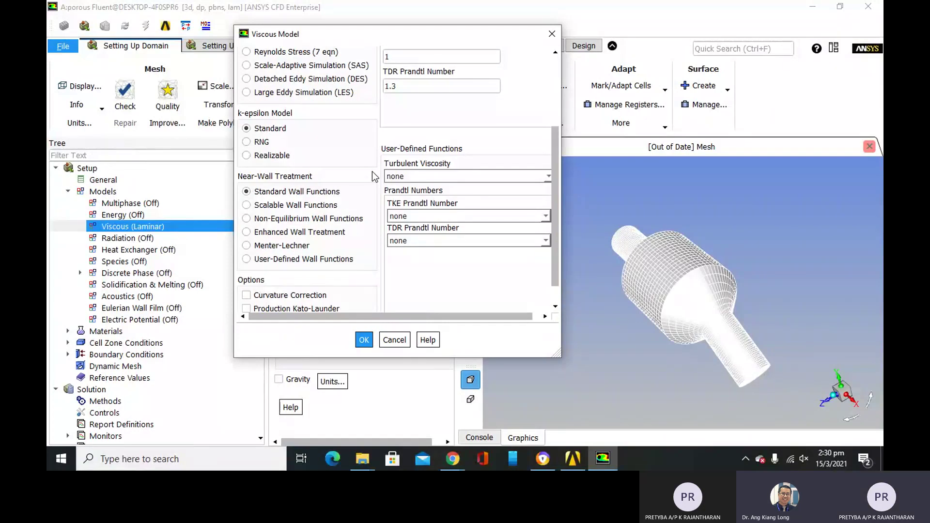
scroll(375, 177, down, 1)
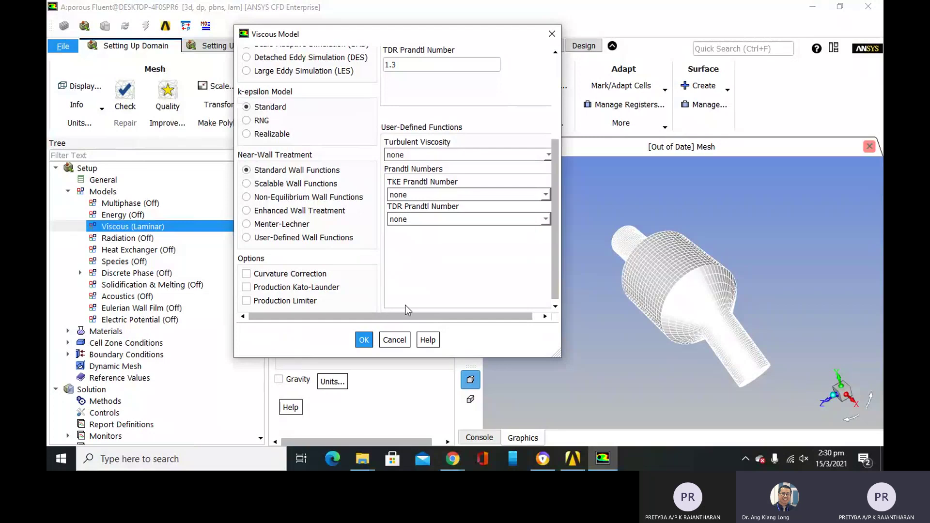
click(364, 340)
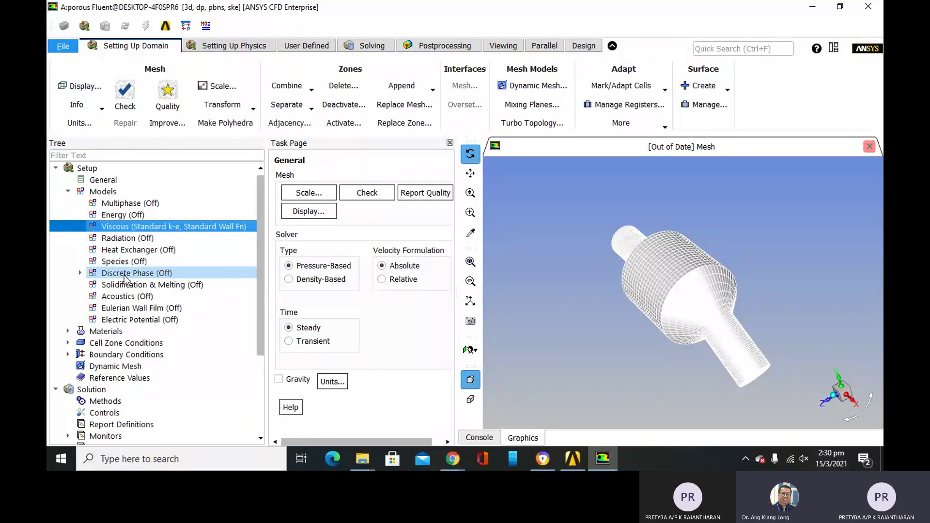
Collapse the models list and inspect which fluid and solid materials are defined in the setup.
click(68, 192)
click(68, 204)
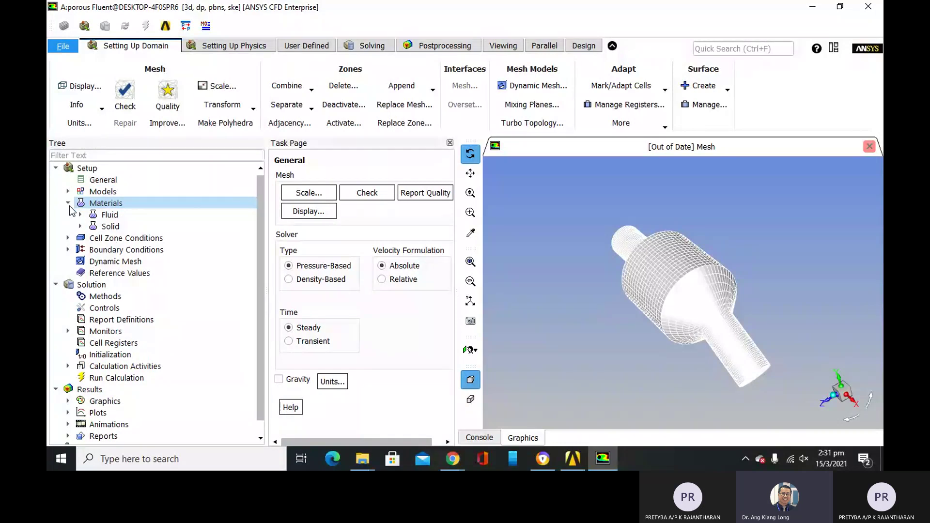
click(81, 215)
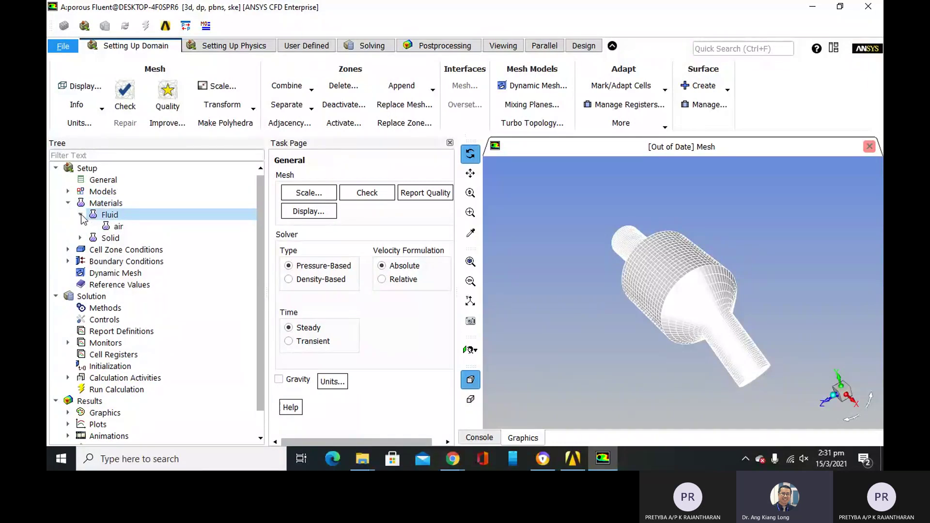
click(81, 238)
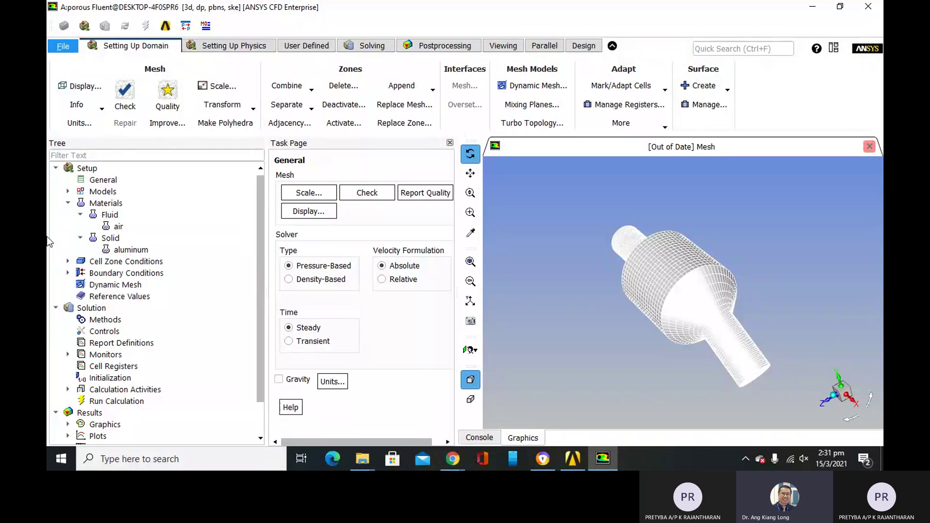
click(110, 228)
Open the material editor for air and bring up the Fluent database of fluid materials.
click(231, 47)
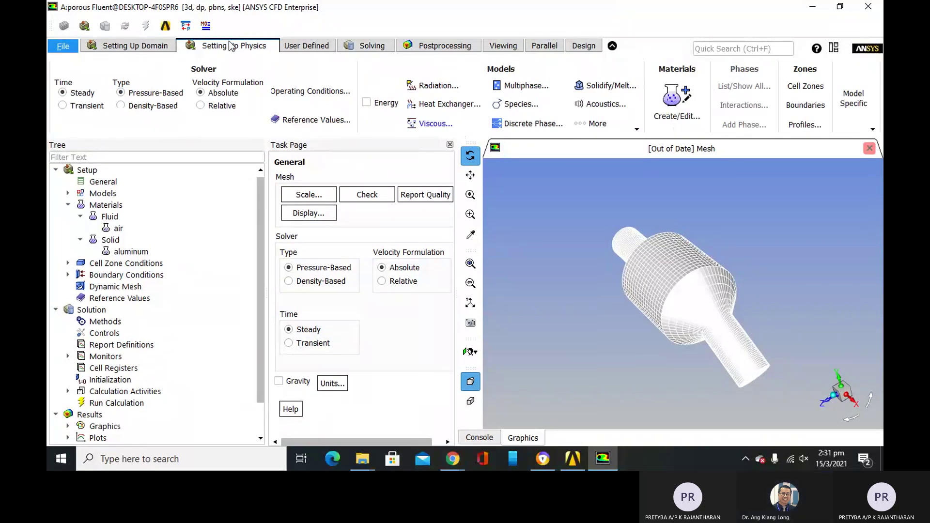
click(60, 214)
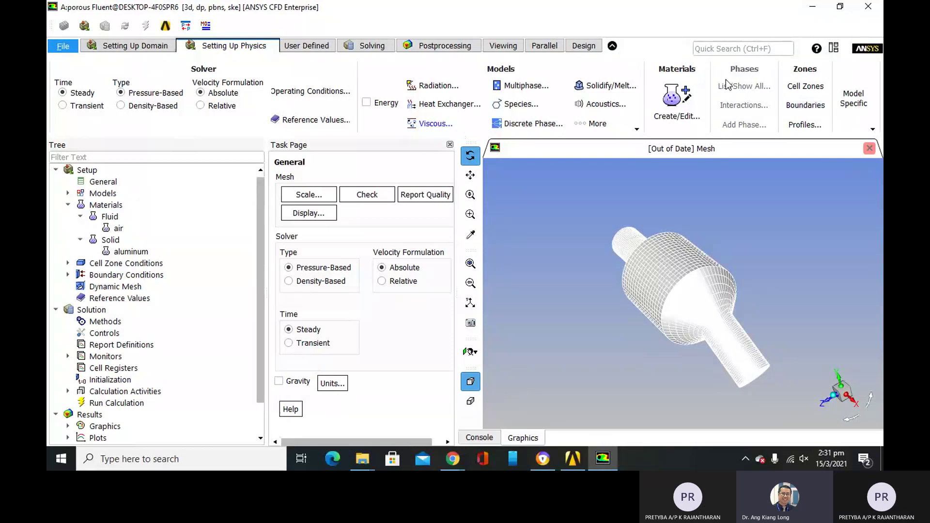
click(673, 107)
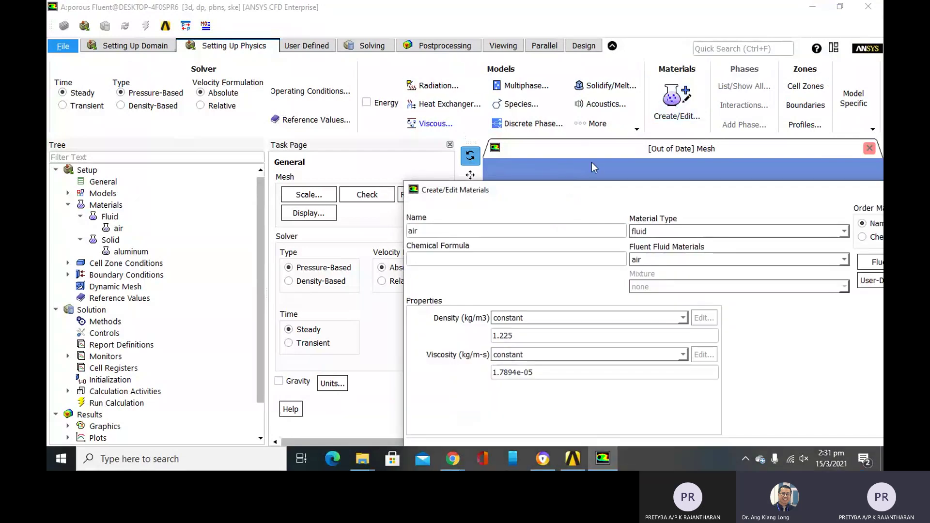
drag(595, 192, 358, 73)
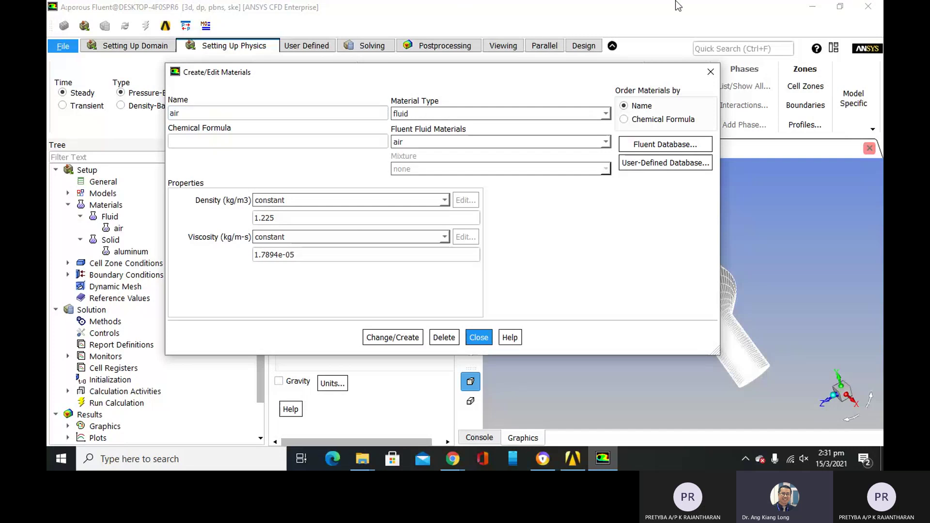
click(666, 142)
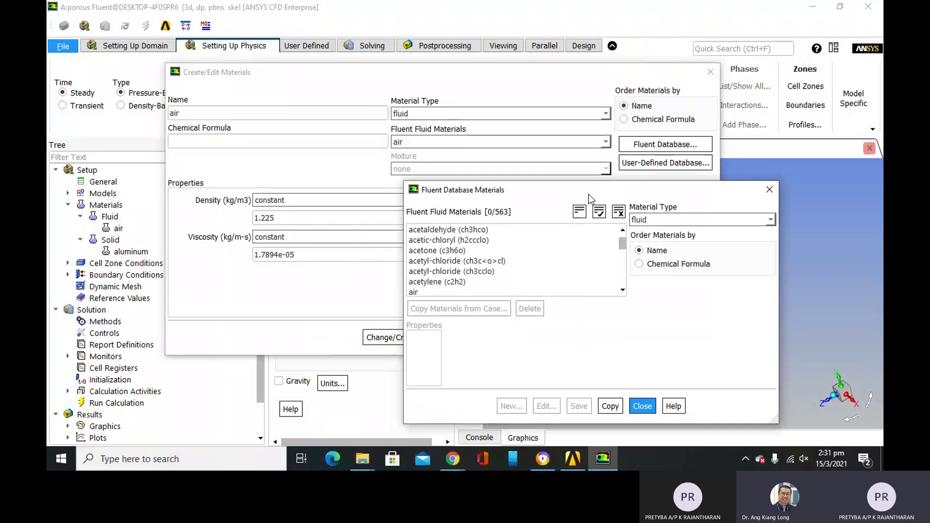
drag(588, 193, 504, 129)
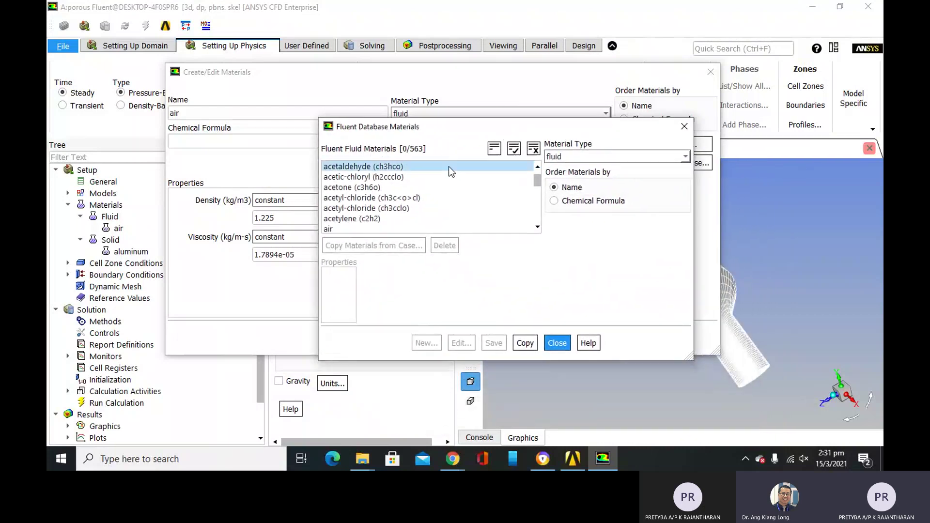
Find and select nitrogen (n2) among the fluid materials in the Fluent database.
scroll(449, 166, down, 8)
scroll(449, 167, down, 20)
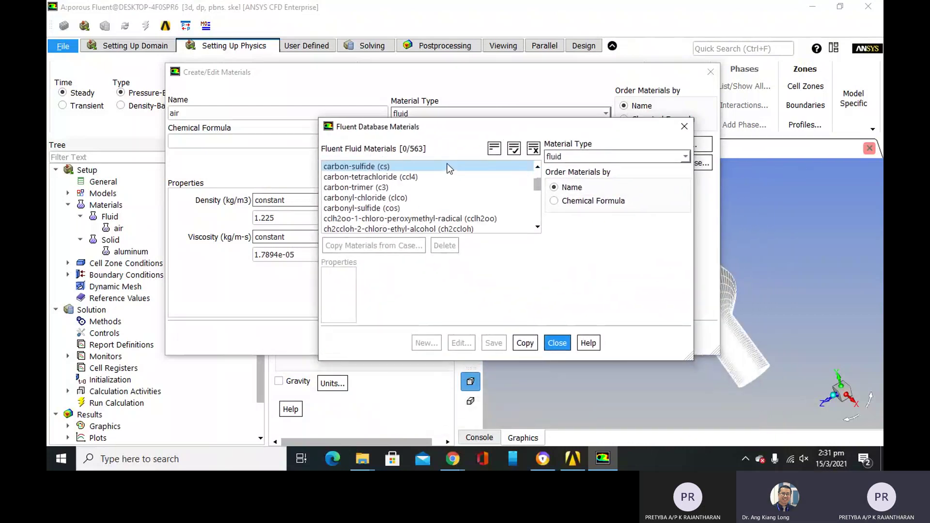
scroll(449, 167, down, 3)
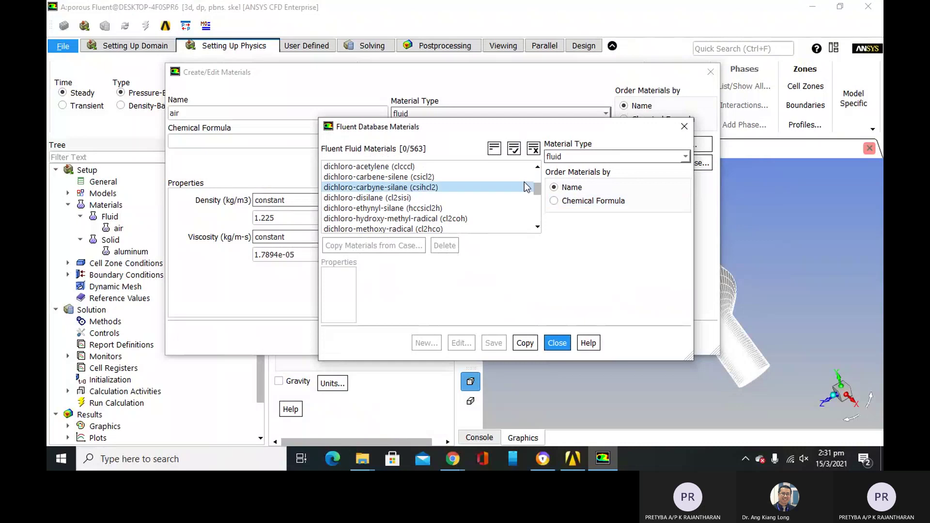
drag(537, 193, 539, 207)
scroll(515, 200, up, 5)
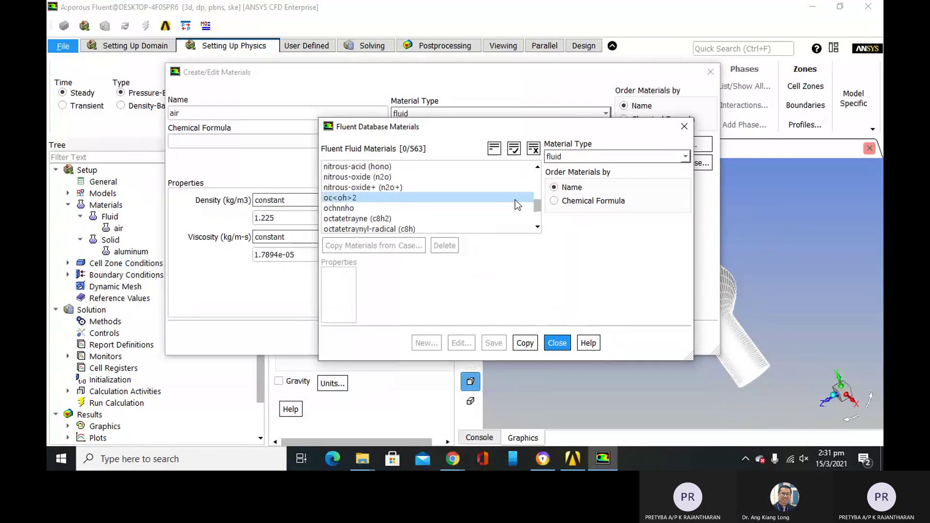
scroll(450, 193, up, 4)
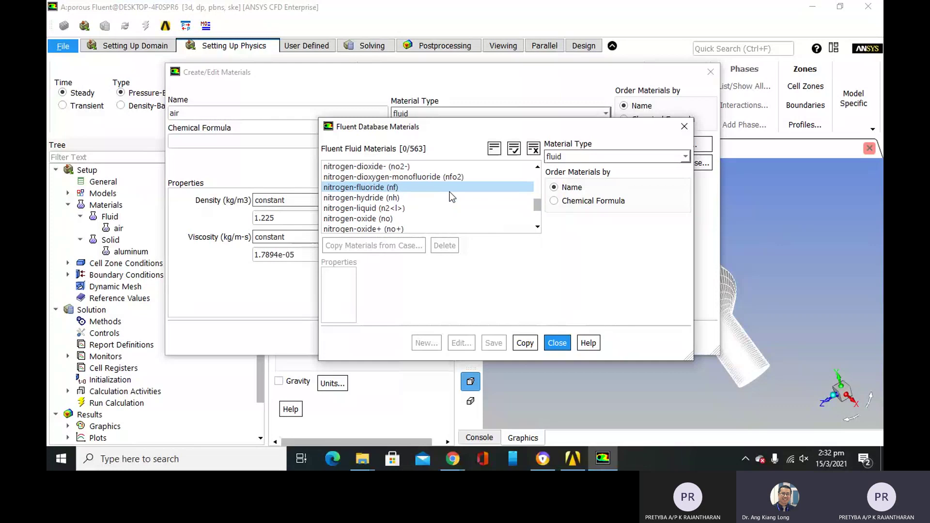
click(405, 196)
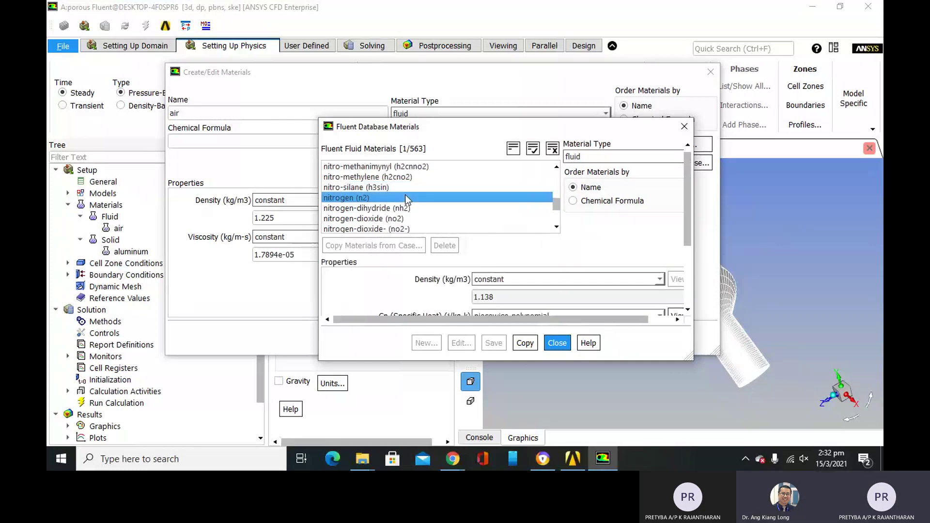
Copy nitrogen (n2) from the database into the case, close the database, and apply the material definition.
drag(482, 135, 427, 26)
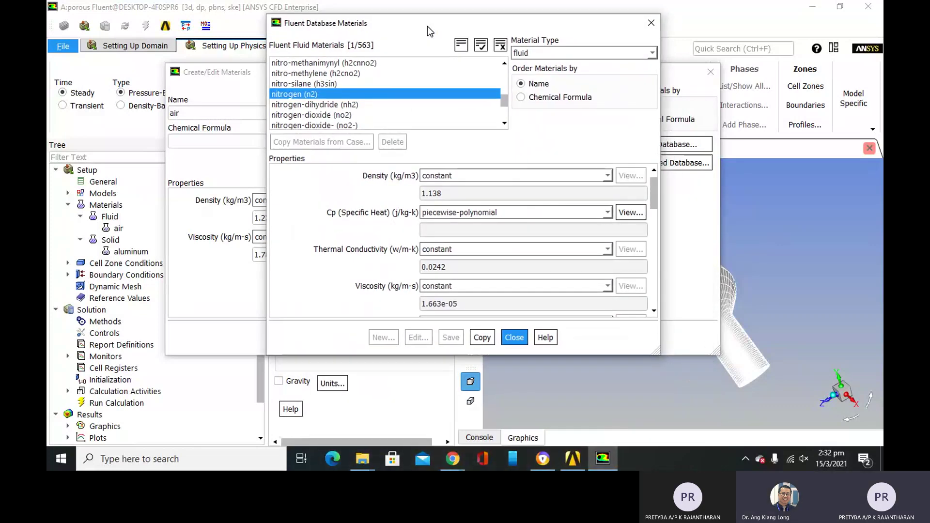
click(482, 338)
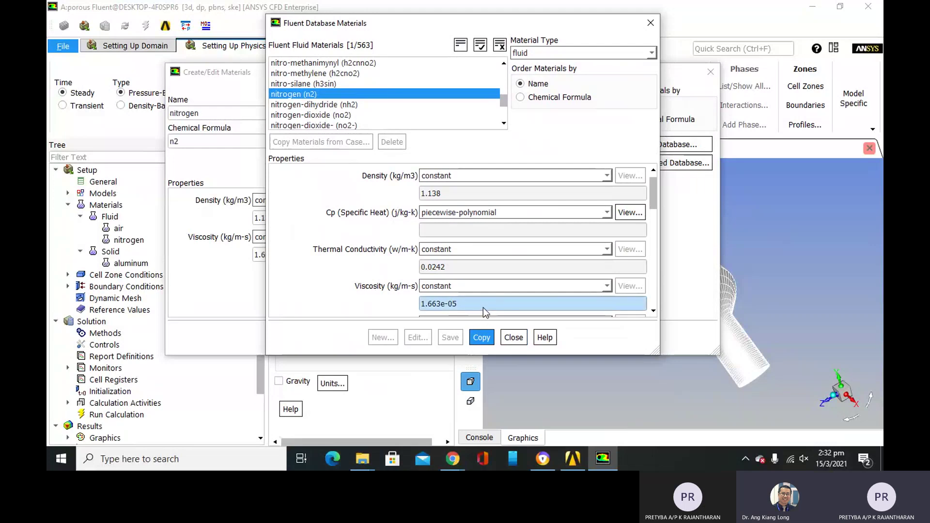
click(514, 338)
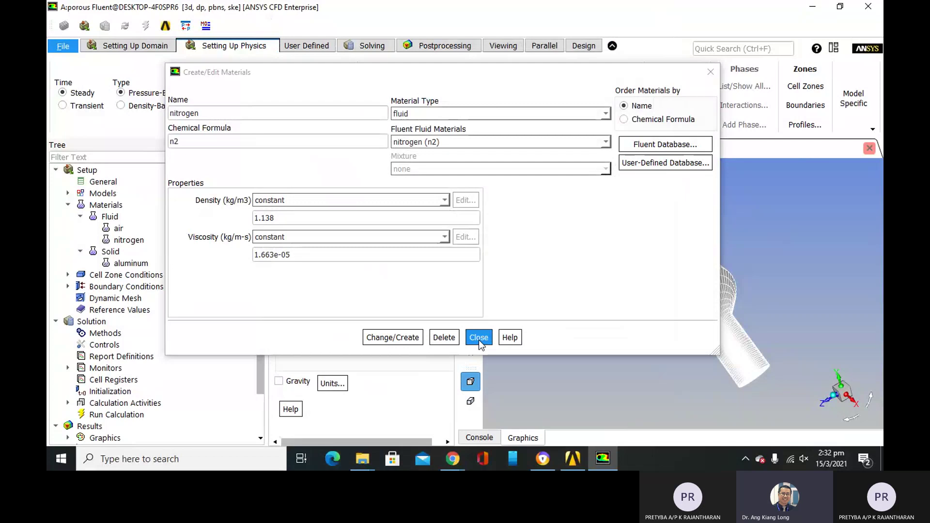
click(403, 333)
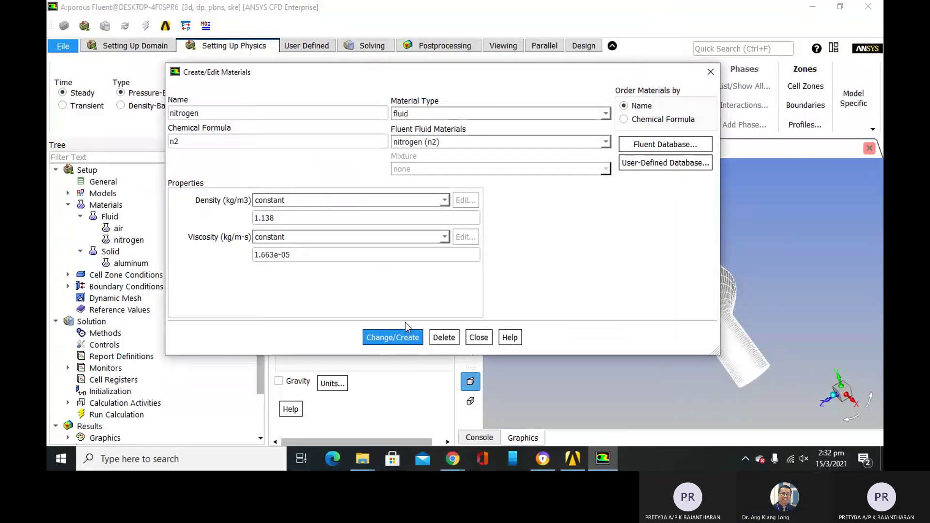
Close the material editor, collapse the materials list, and expand the cell zone conditions to list their zones.
click(476, 335)
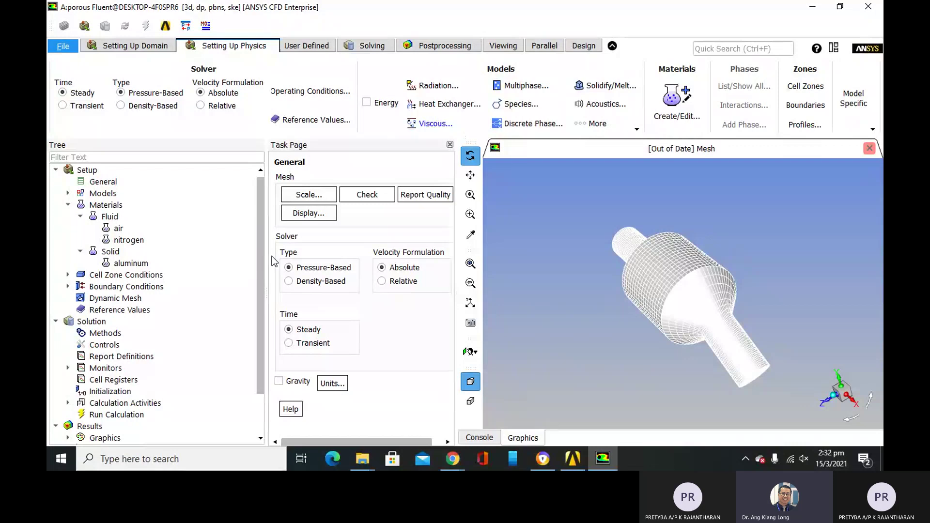
click(68, 205)
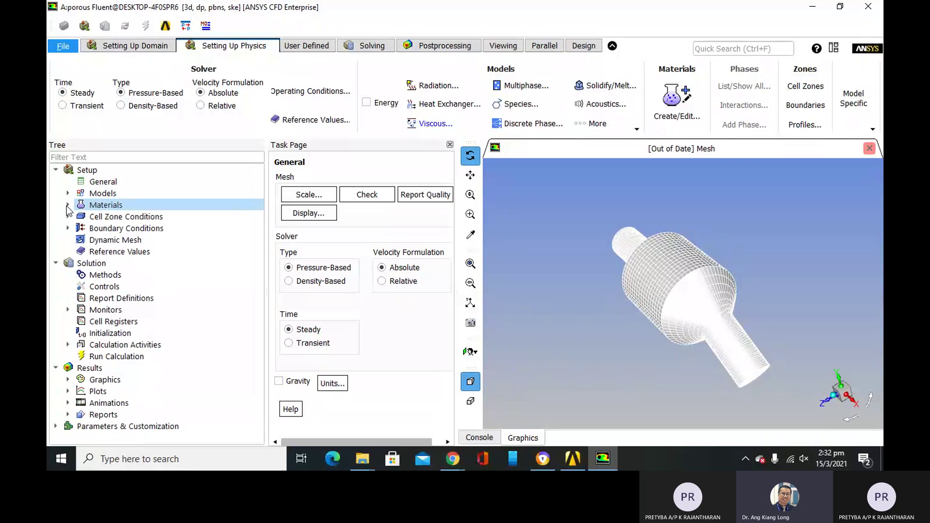
click(68, 216)
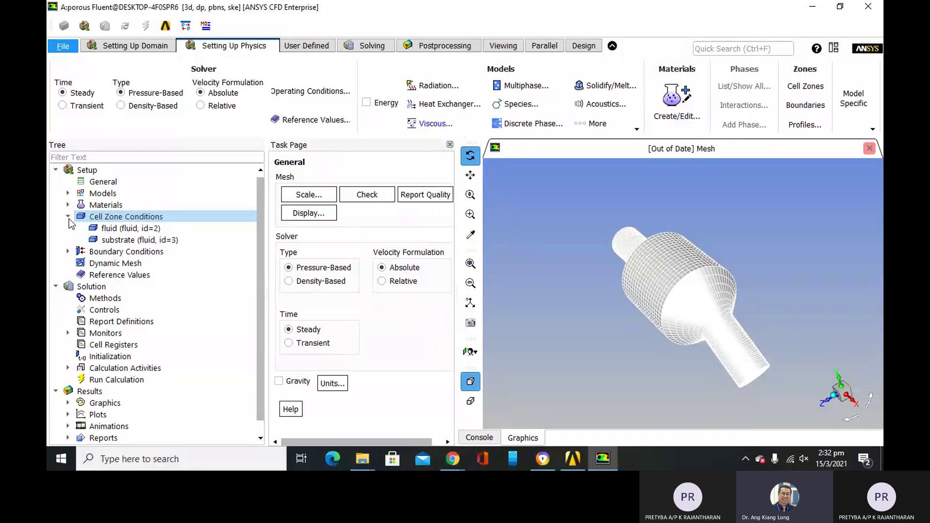
Assign nitrogen as the material of the cell zone named fluid and accept the zone settings.
right_click(144, 231)
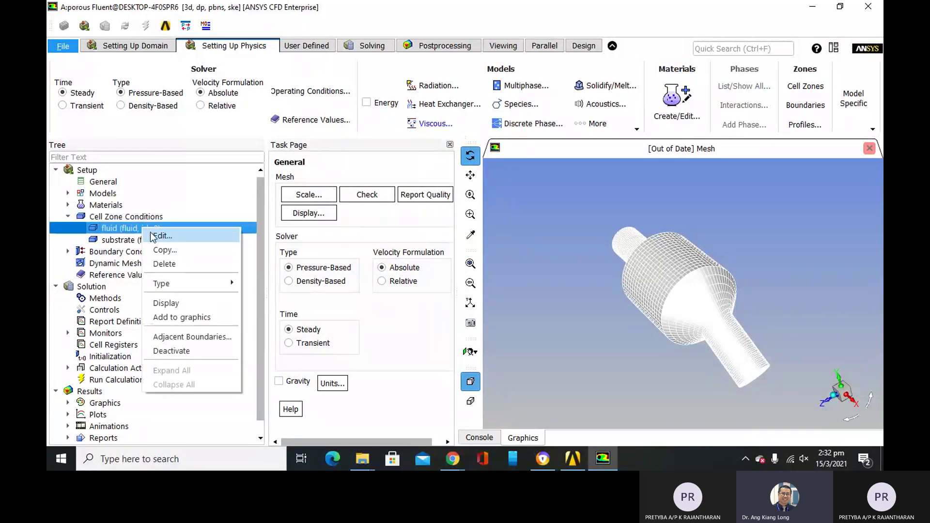
click(151, 235)
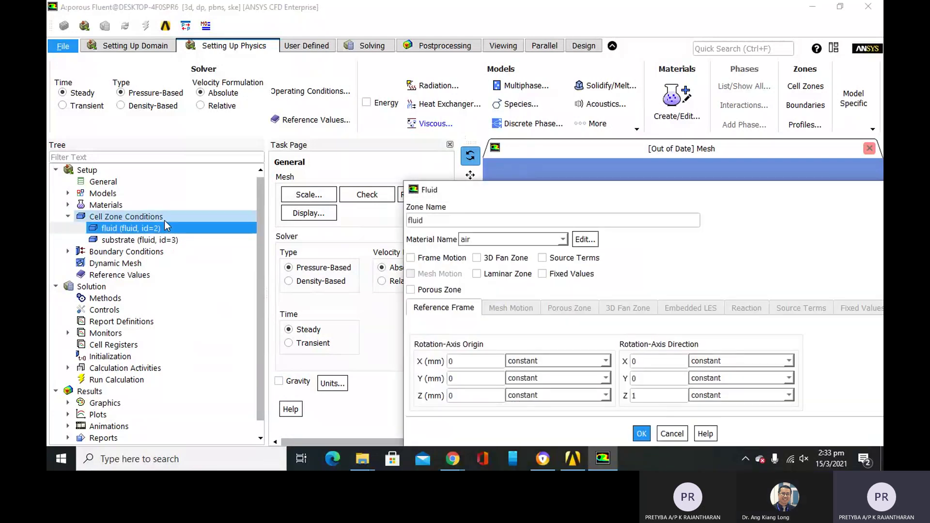
drag(501, 190, 325, 98)
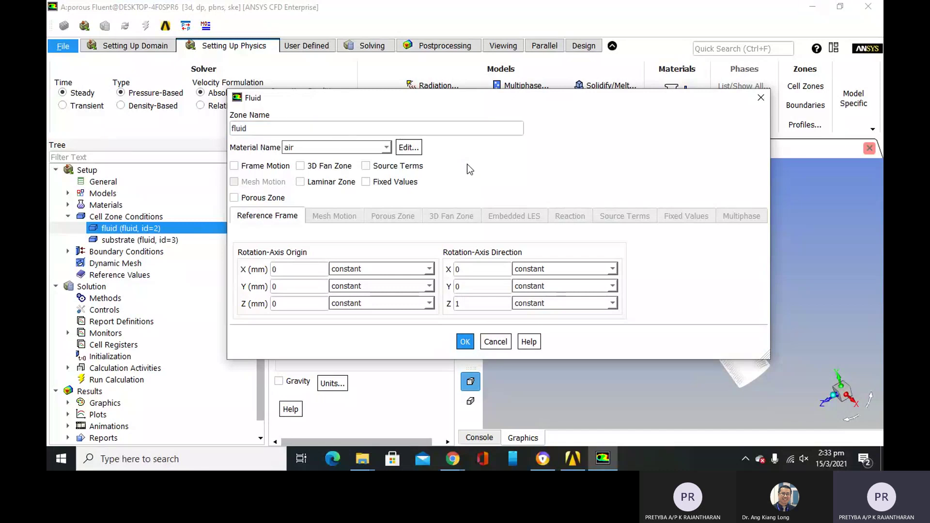
click(386, 147)
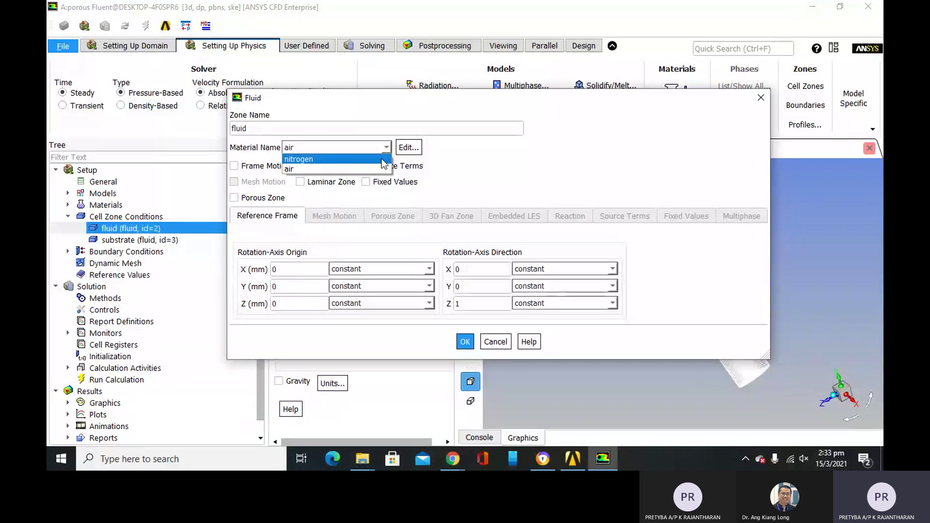
click(377, 158)
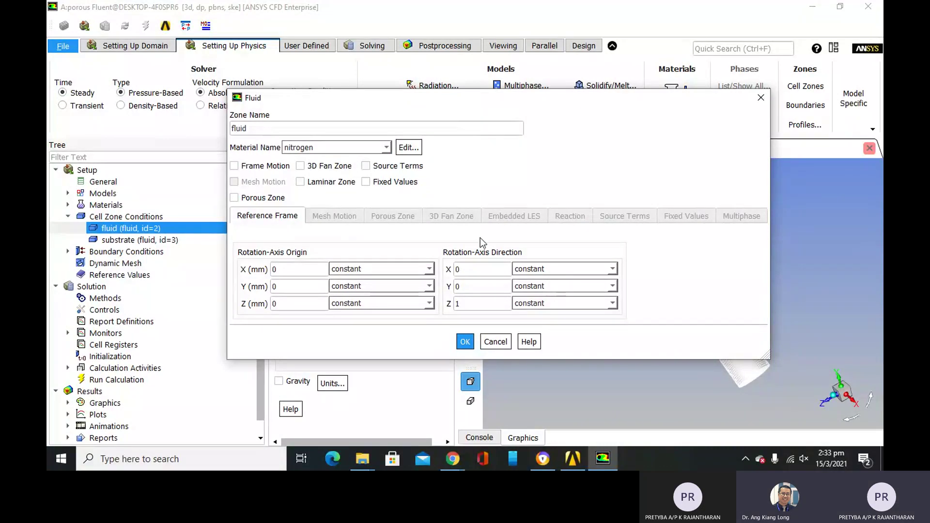
click(463, 341)
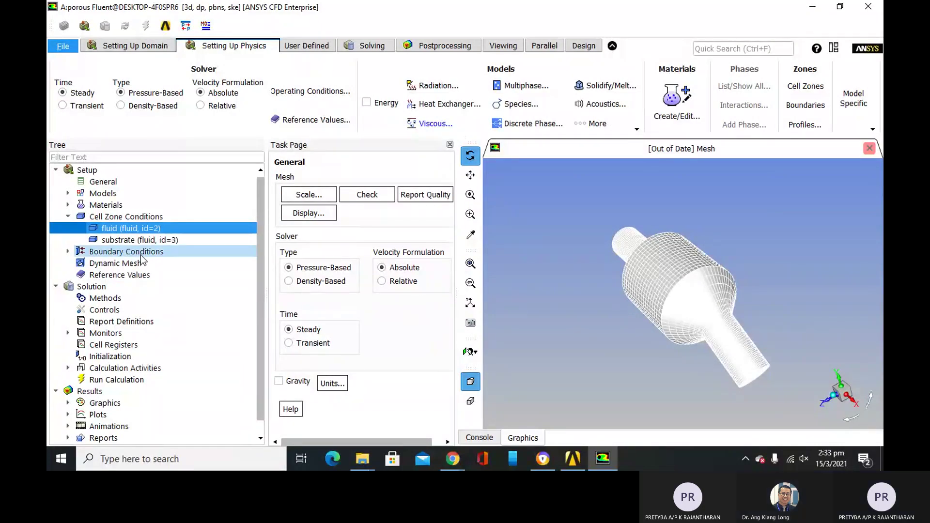
Open the substrate cell zone for editing and assign nitrogen as its material.
right_click(140, 239)
click(148, 245)
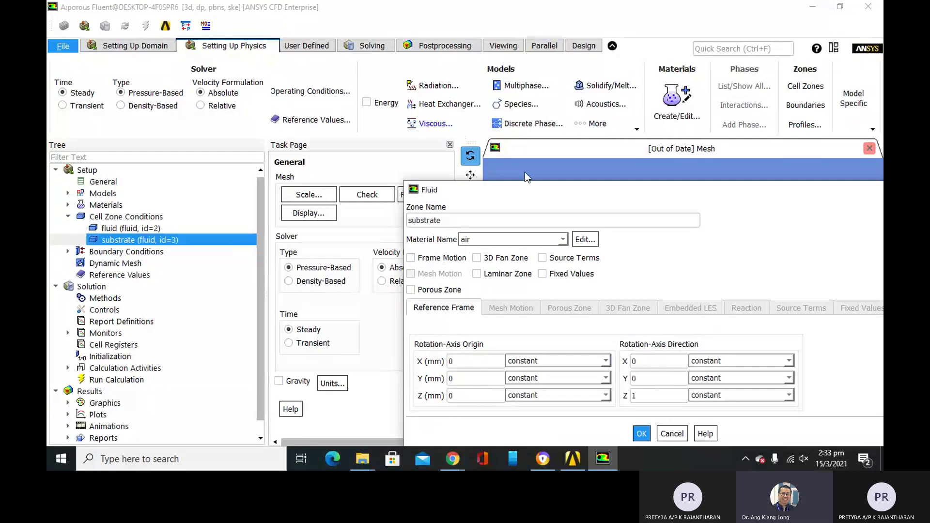
drag(516, 190, 270, 115)
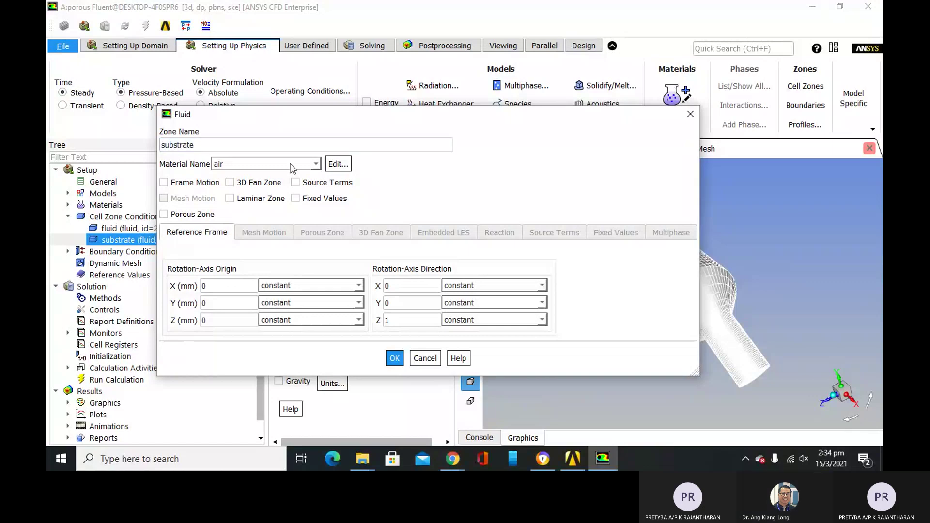
click(316, 167)
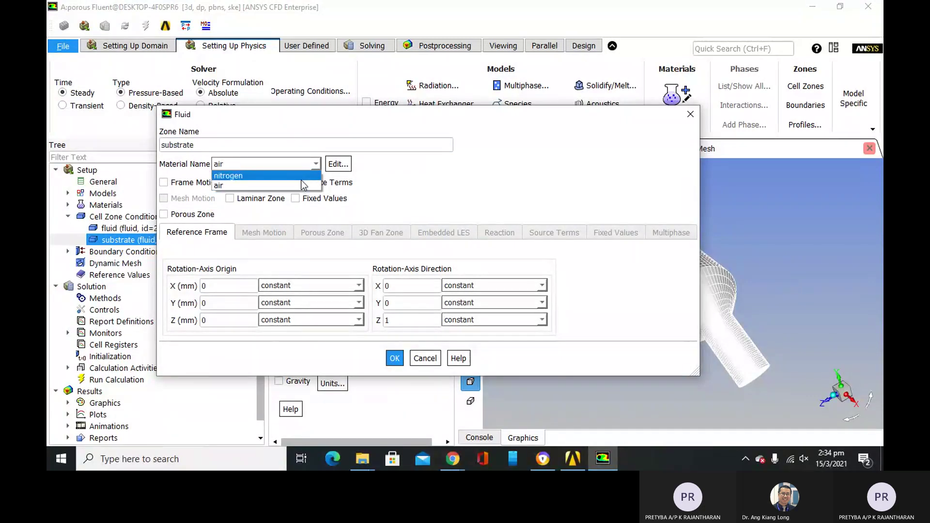
click(301, 178)
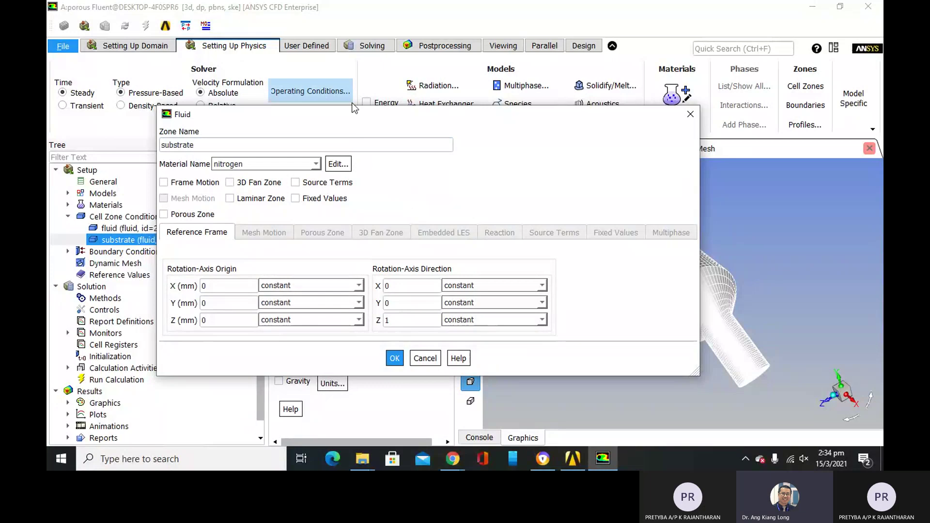
Make the substrate a porous and laminar zone, and bring its porous zone settings fully into view.
click(164, 214)
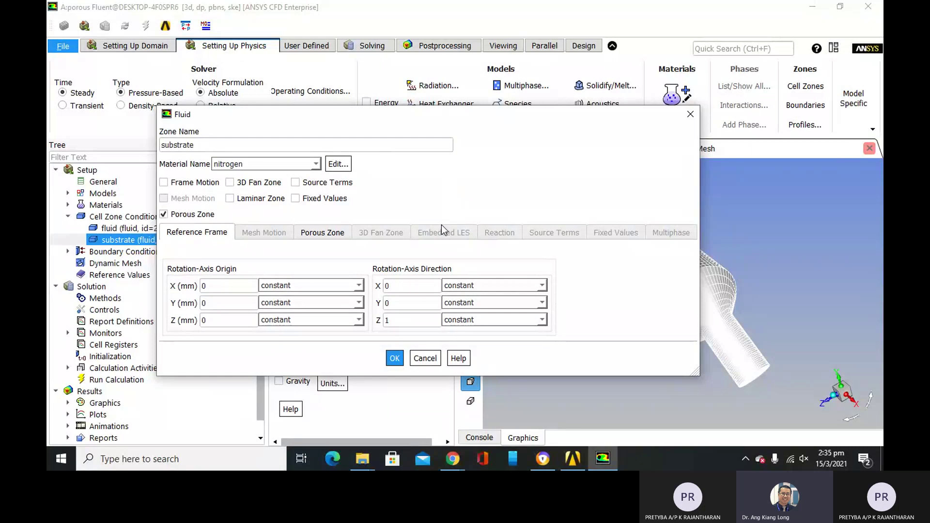
click(230, 198)
click(332, 231)
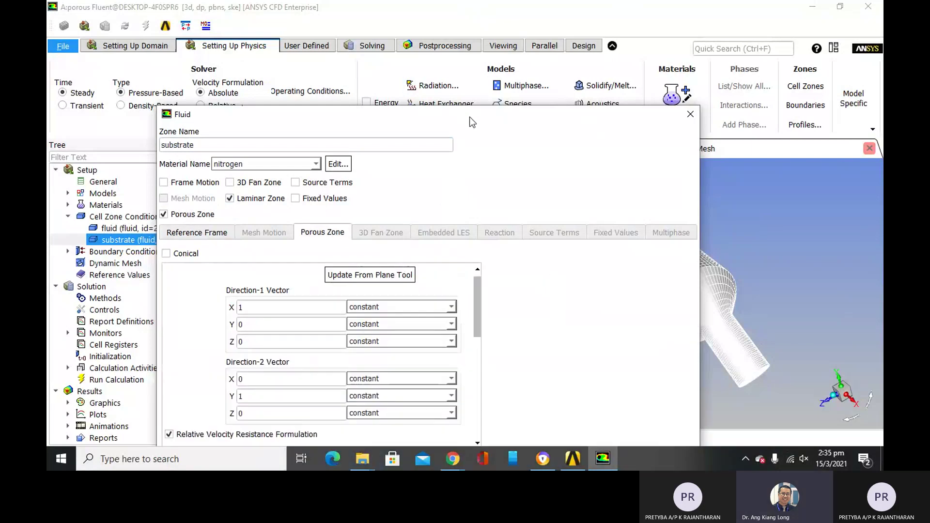
drag(470, 117, 476, 41)
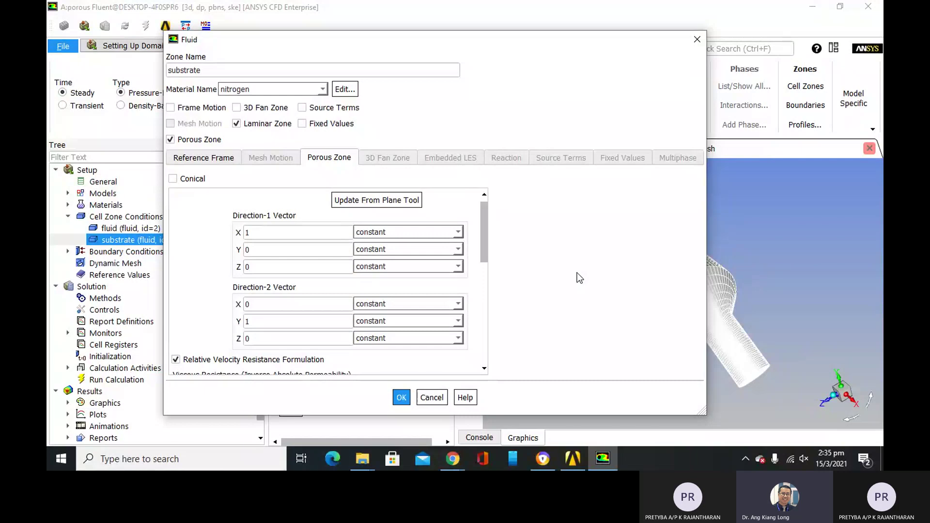
Review the substrate's porous zone parameters, including direction vectors, viscous and inertial resistance, power law model, porosity and relative viscosity.
scroll(198, 289, down, 2)
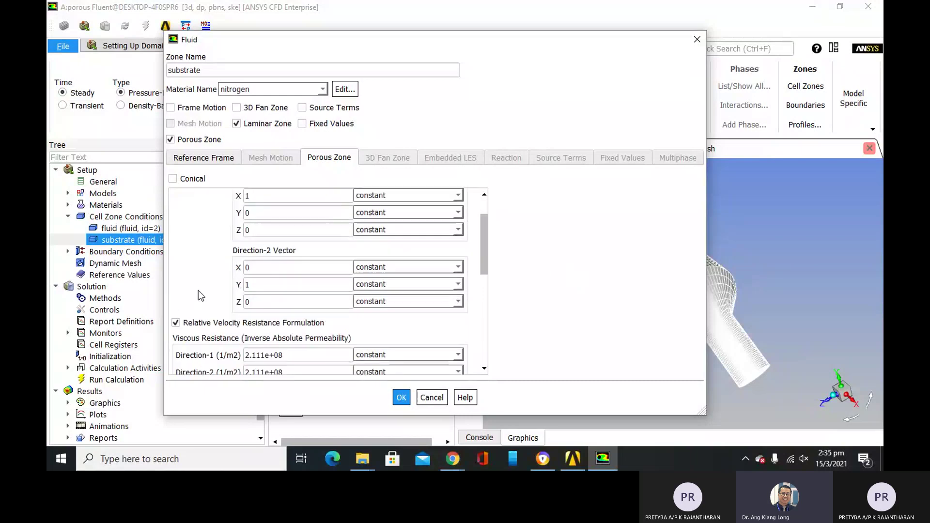
scroll(198, 290, up, 2)
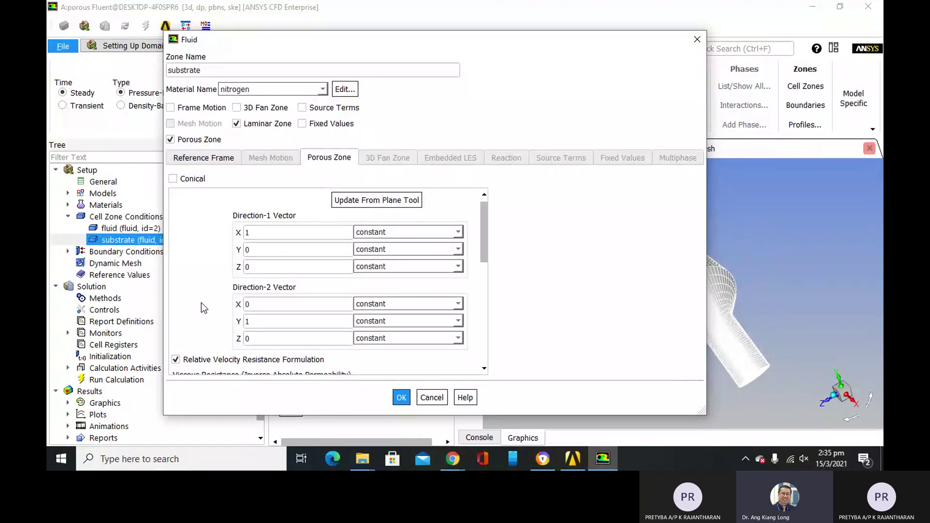
scroll(202, 302, down, 3)
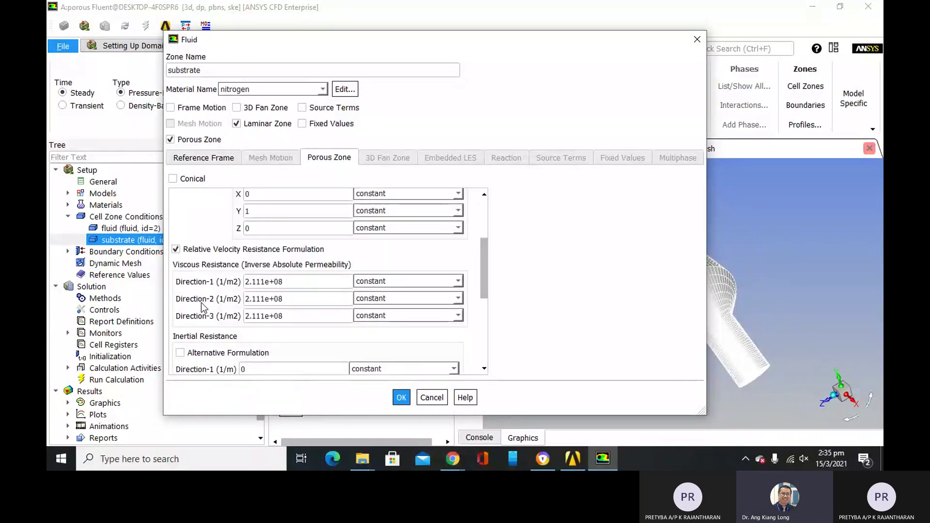
scroll(202, 303, down, 1)
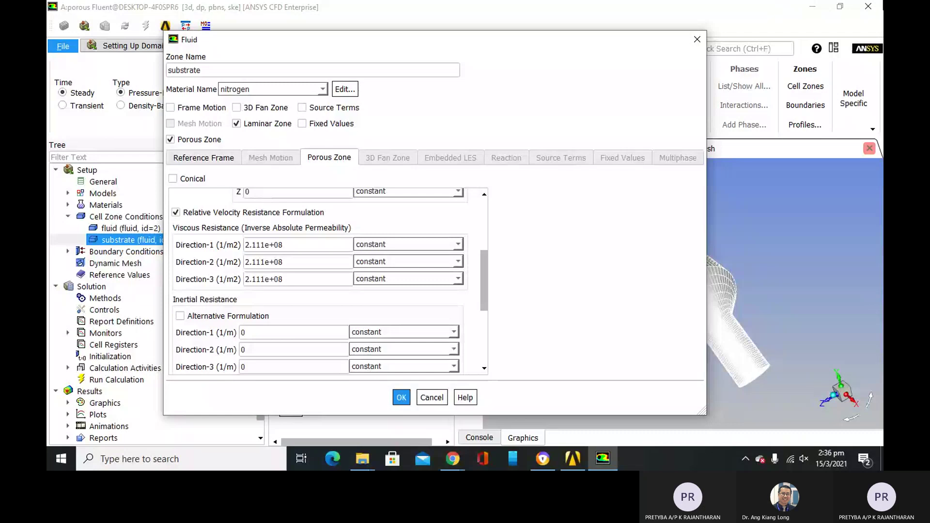
key(Tab)
key(Tab)
key(Tab)
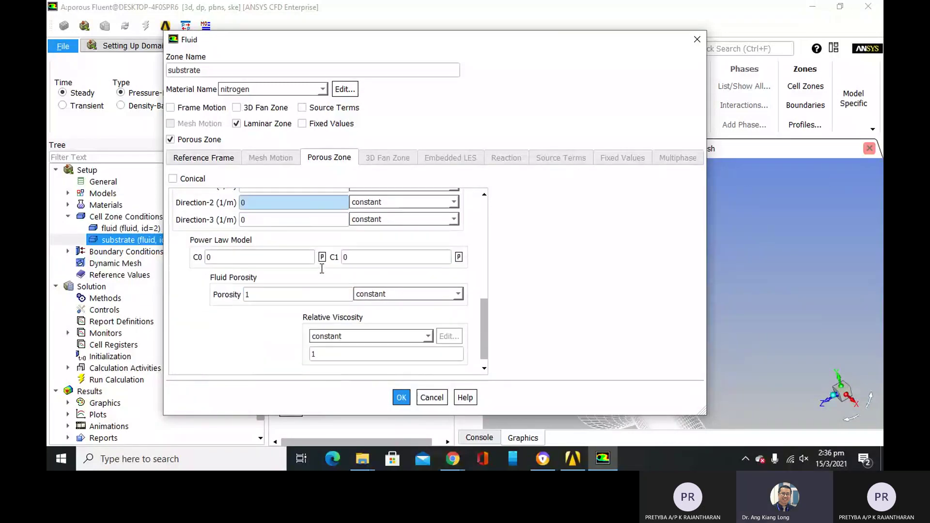
scroll(322, 268, down, 1)
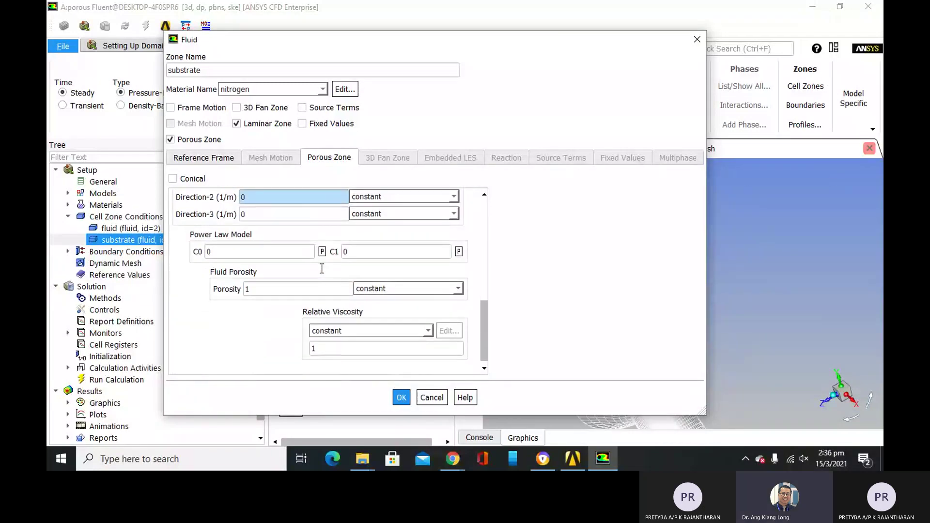
scroll(321, 269, up, 8)
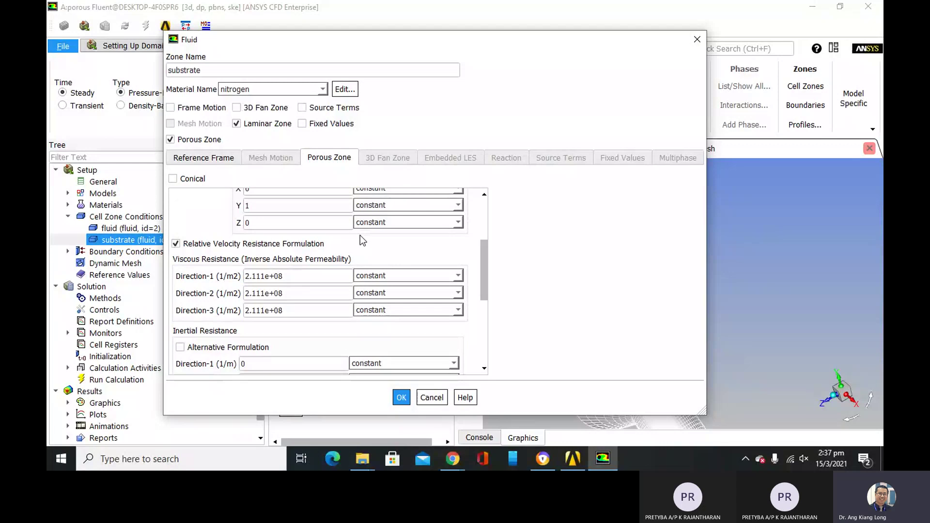
scroll(361, 243, up, 3)
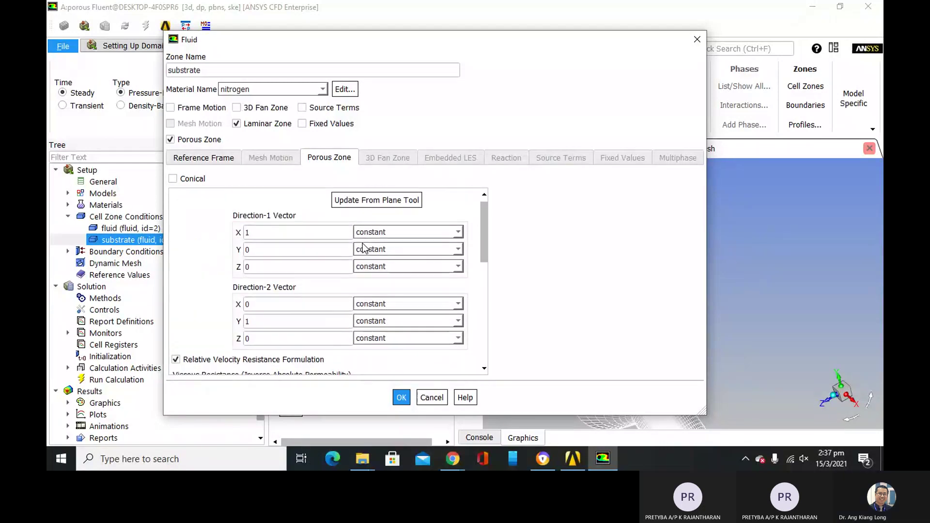
Enter 1 as the X component of the substrate's Direction-1 vector.
click(245, 262)
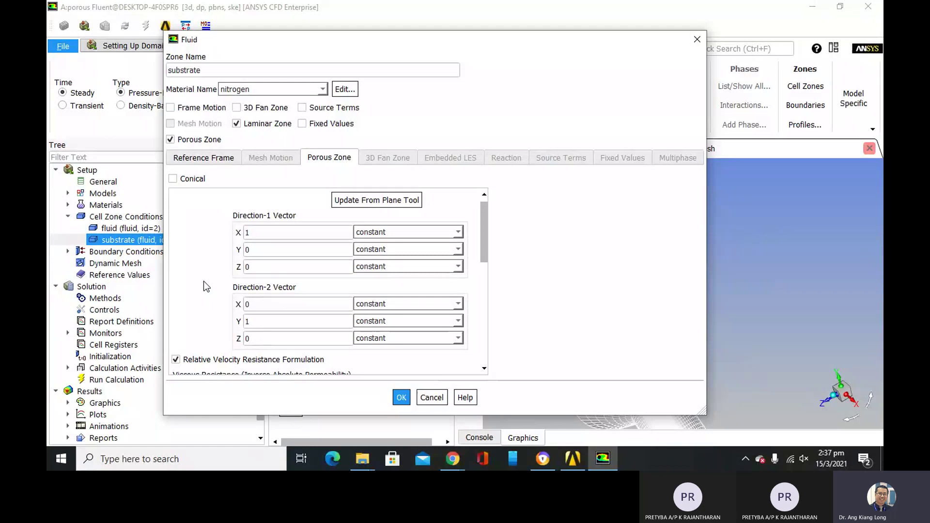
click(276, 236)
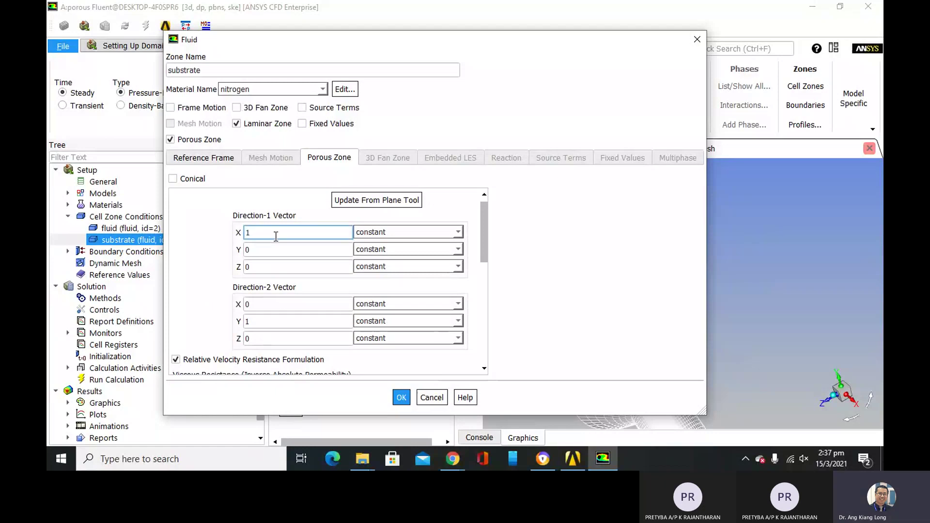
key(BackSpace)
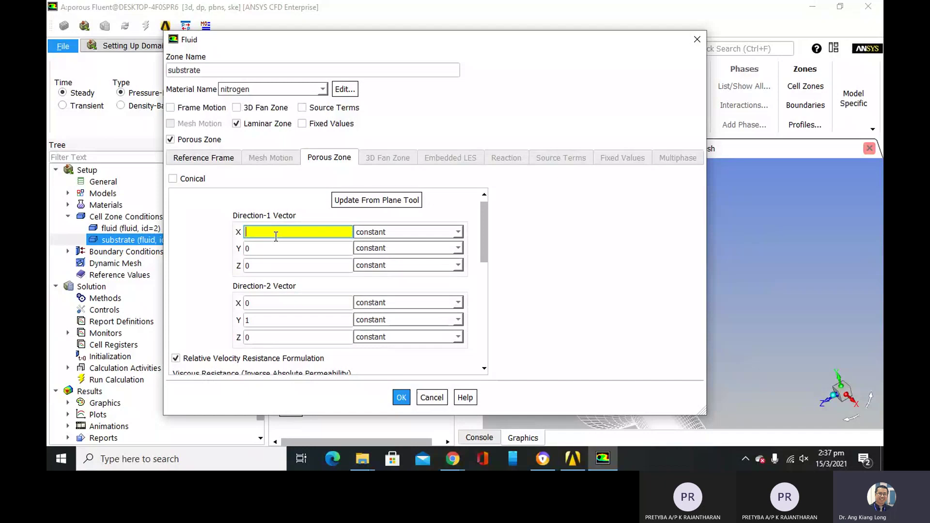
text(1)
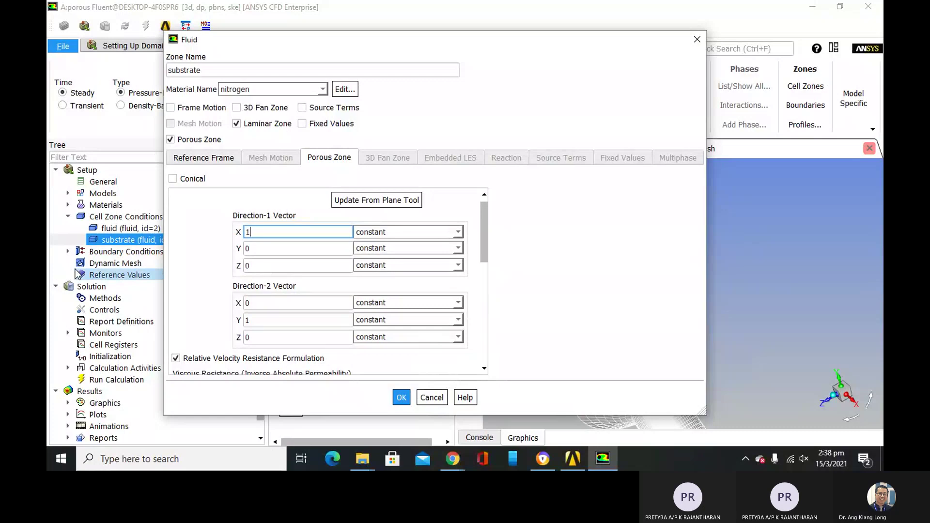
Set the substrate's viscous resistance in Direction-1 to 3.846e+07 1/m2.
scroll(204, 322, down, 3)
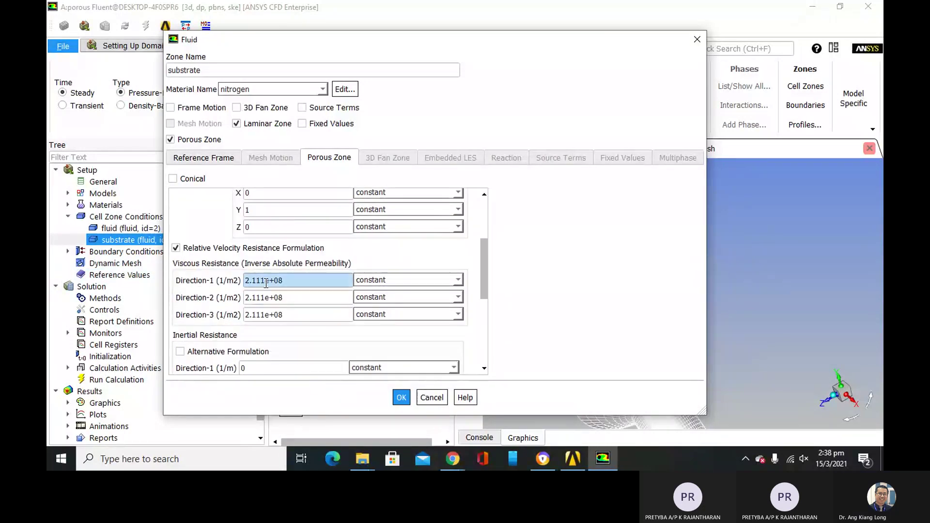
scroll(254, 223, down, 1)
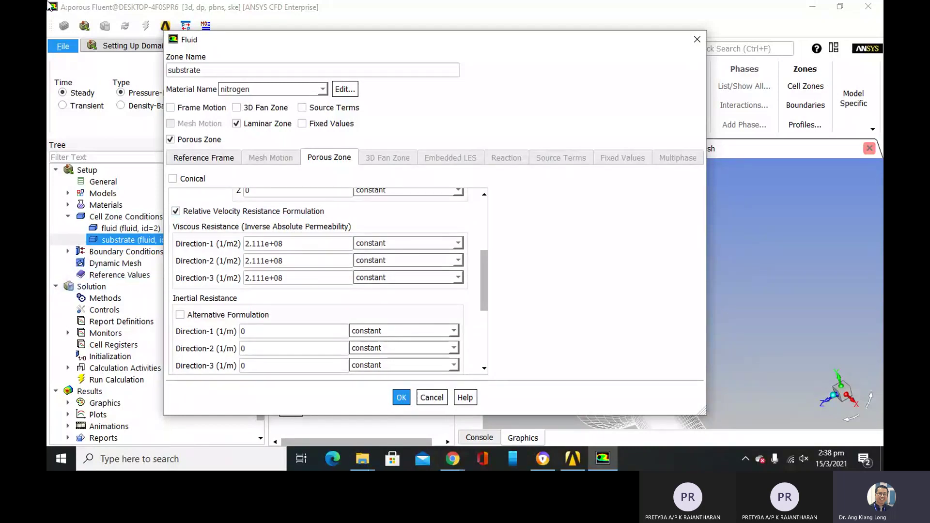
mouse_move(381, 466)
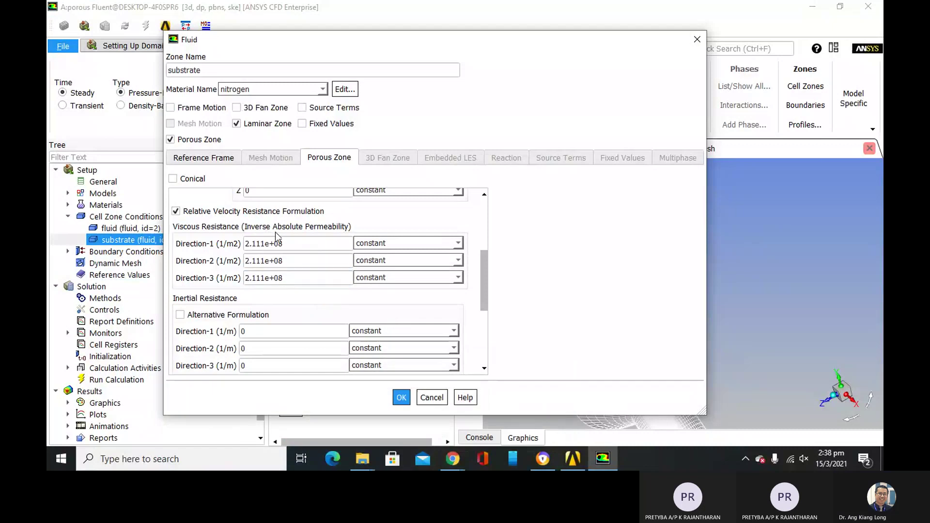
double_click(301, 244)
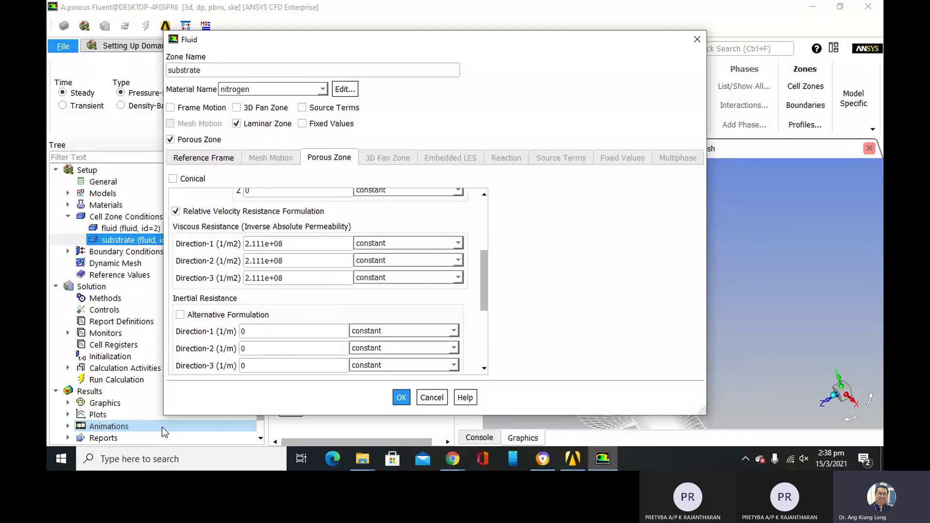
double_click(323, 239)
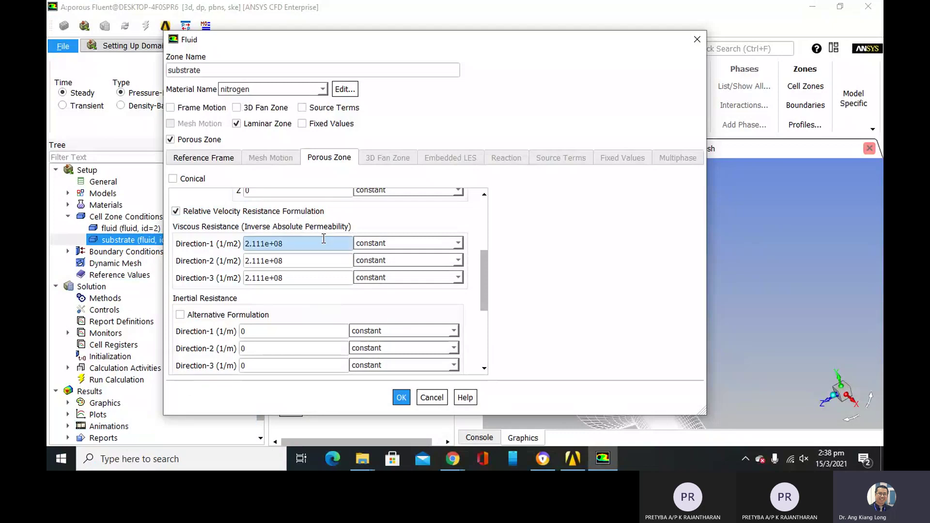
click(286, 243)
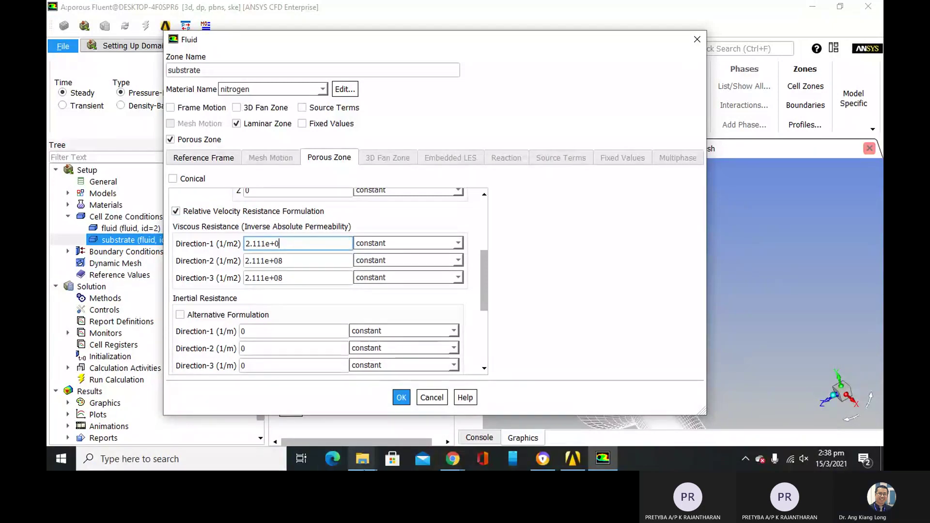
key(BackSpace)
key(BackSpace)
key(BackSpace)
key(BackSpace)
key(BackSpace)
key(BackSpace)
key(BackSpace)
key(BackSpace)
key(BackSpace)
text(3.)
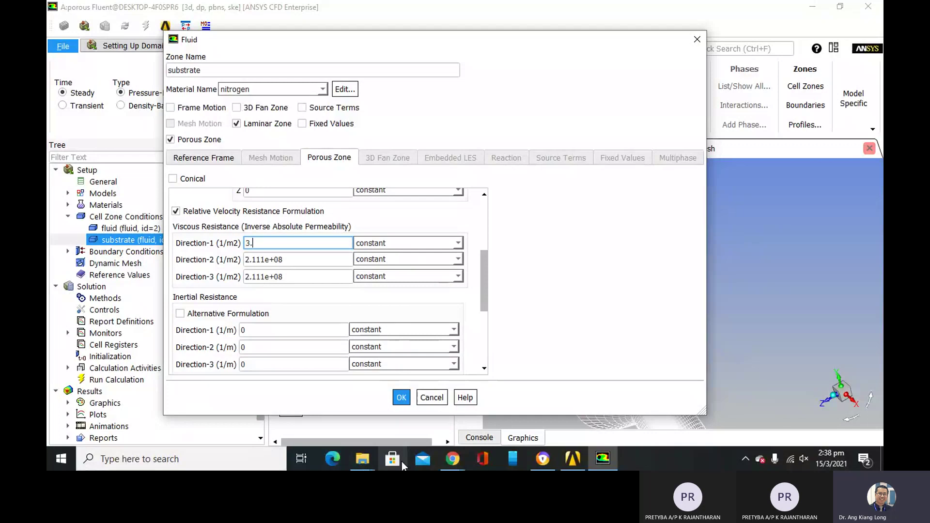
text(846)
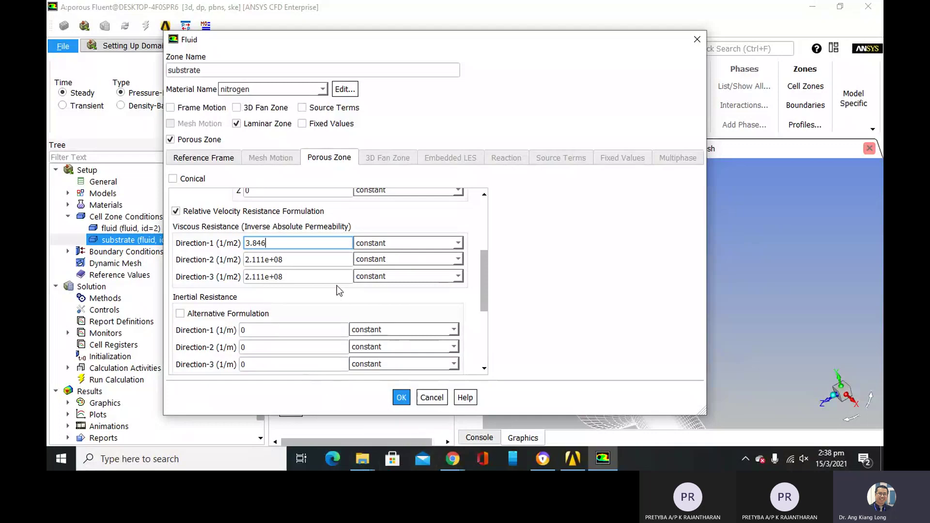
text(e)
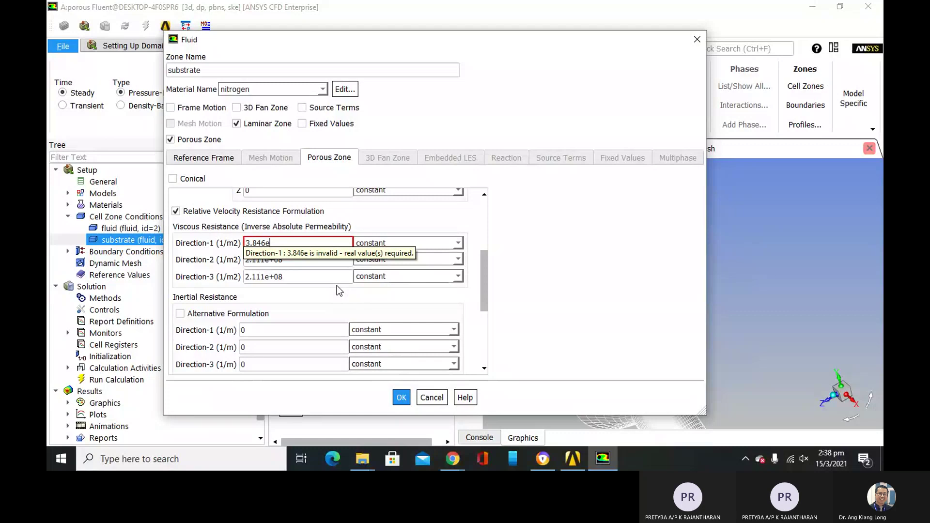
text(+07)
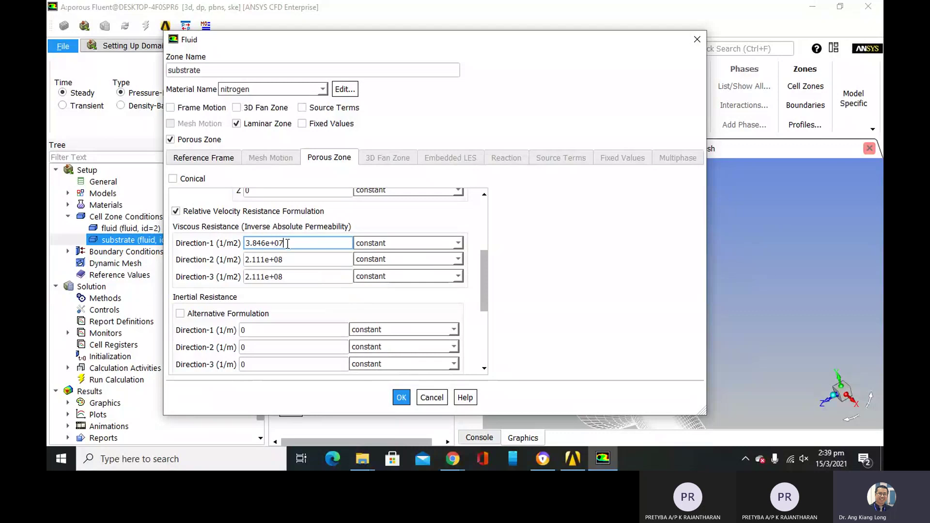
Copy the Direction-1 viscous resistance of 3.846e+07 into Direction-2 and Direction-3.
double_click(279, 243)
right_click(262, 244)
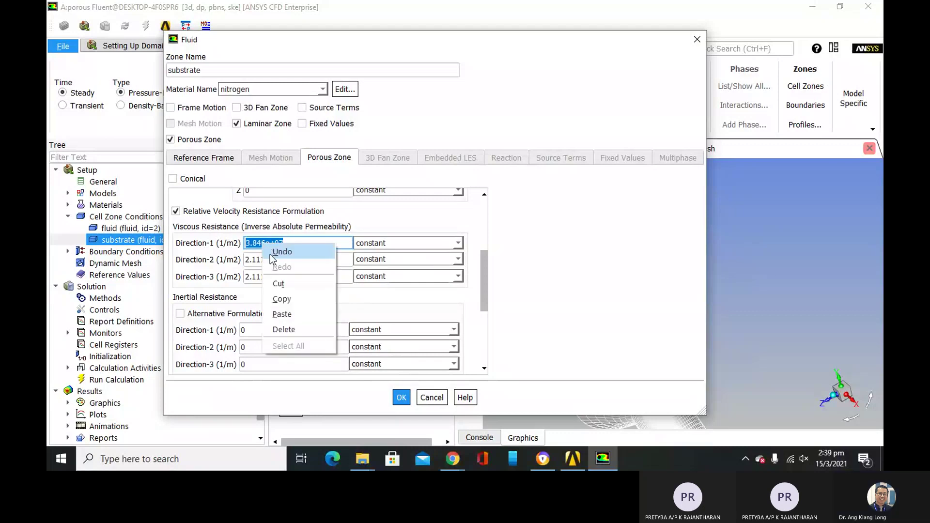
click(278, 297)
click(292, 262)
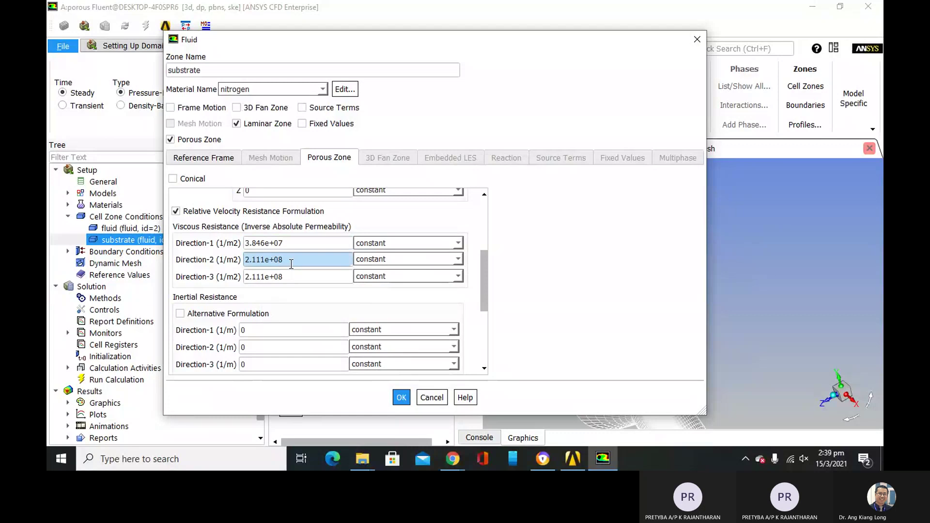
double_click(292, 262)
right_click(291, 262)
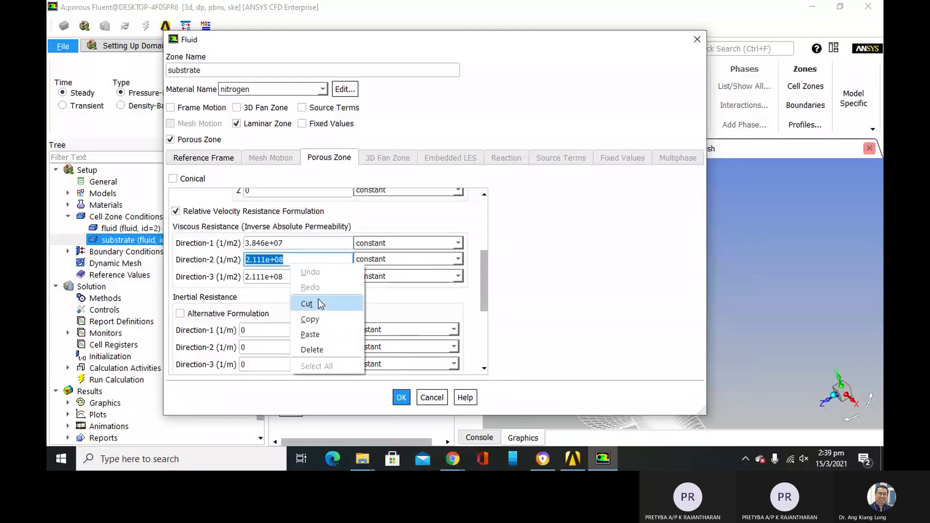
click(316, 336)
click(301, 278)
double_click(301, 278)
click(301, 277)
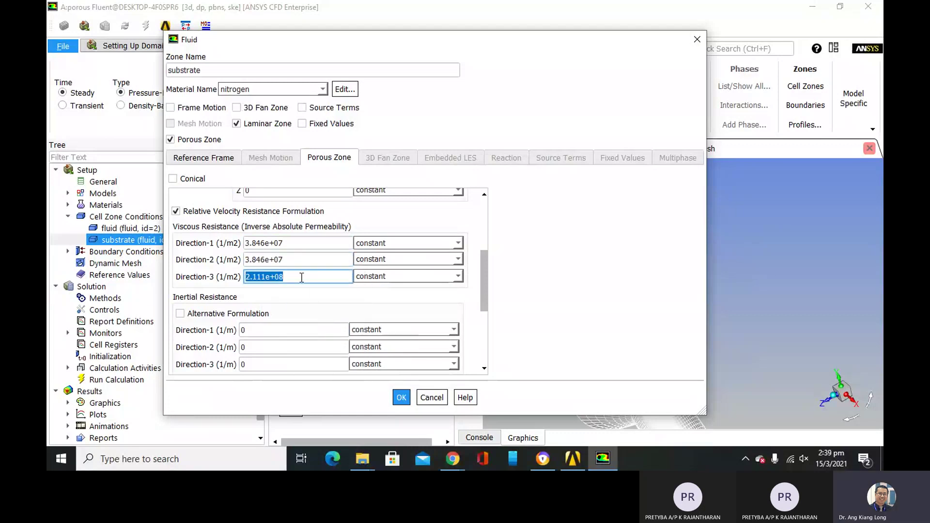
right_click(304, 278)
click(316, 348)
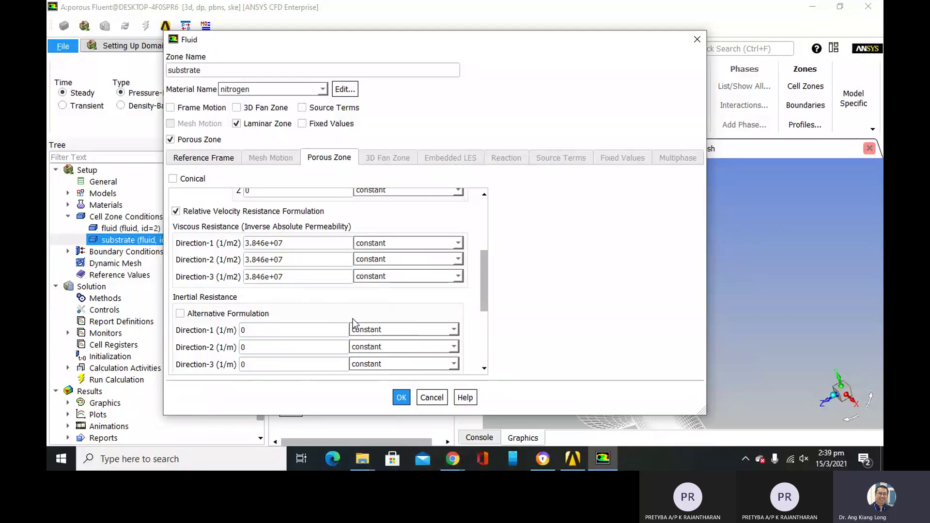
Set the substrate's inertial resistance in Direction-1 to 20.414 1/m.
scroll(353, 319, down, 1)
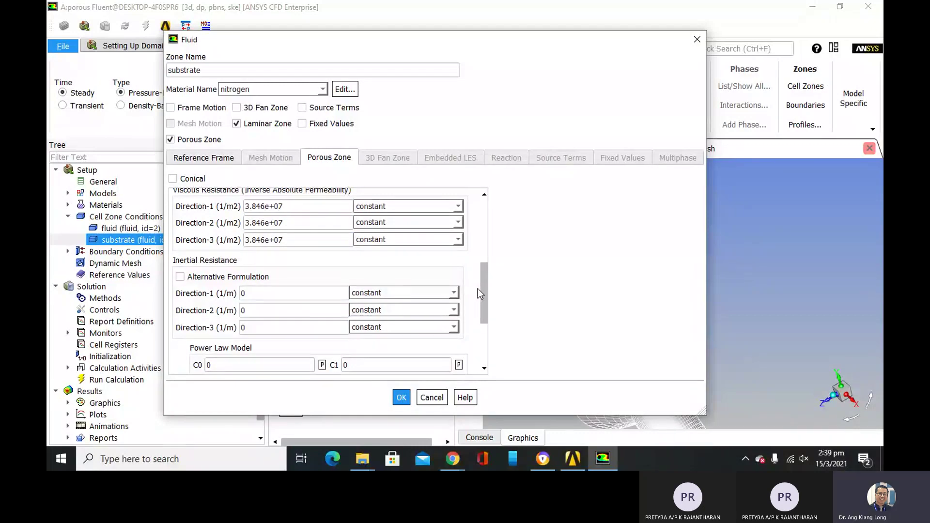
scroll(477, 289, down, 1)
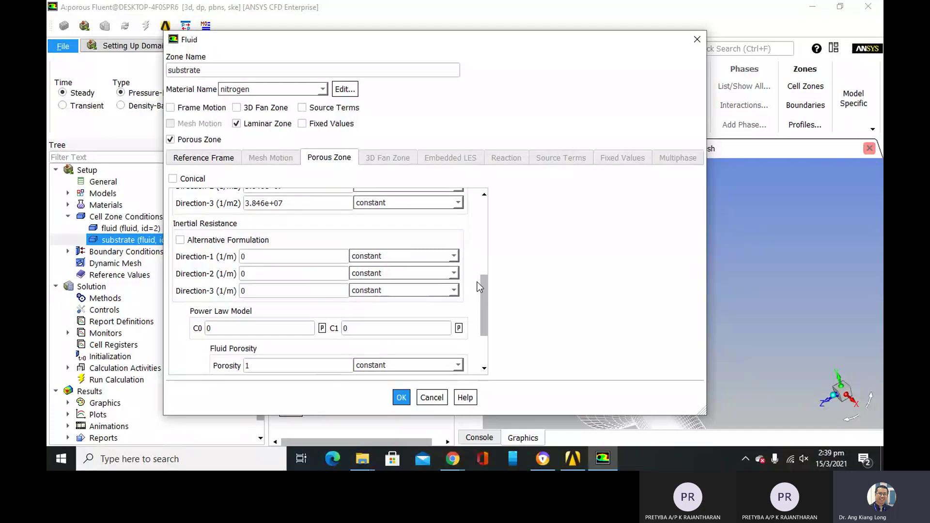
click(331, 256)
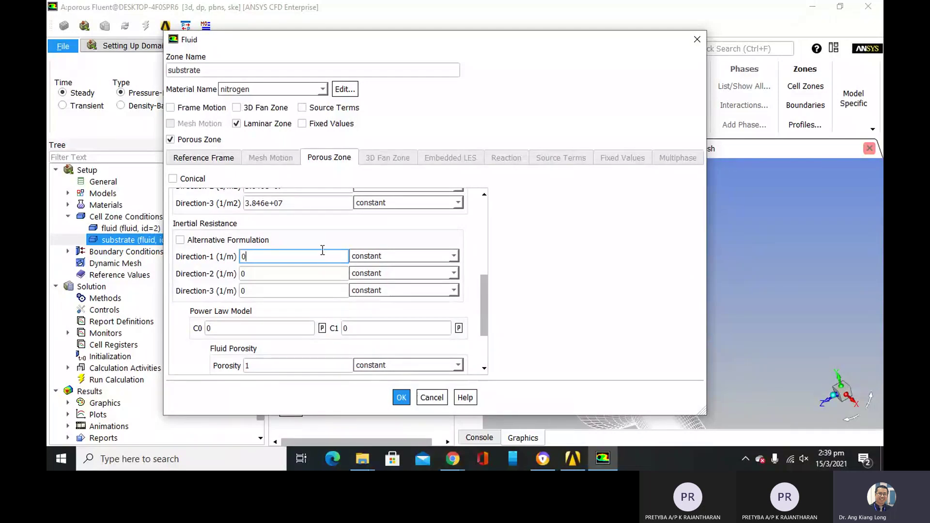
key(BackSpace)
text(2)
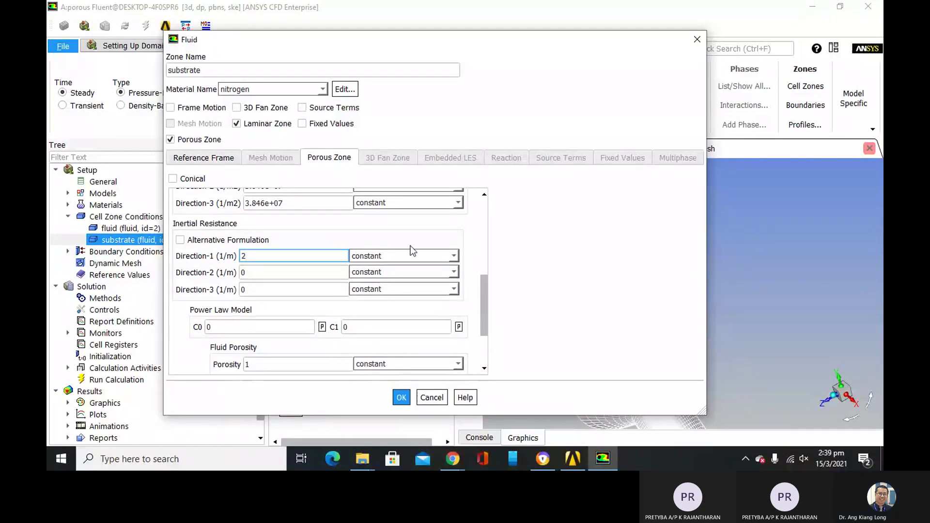
text(0.414)
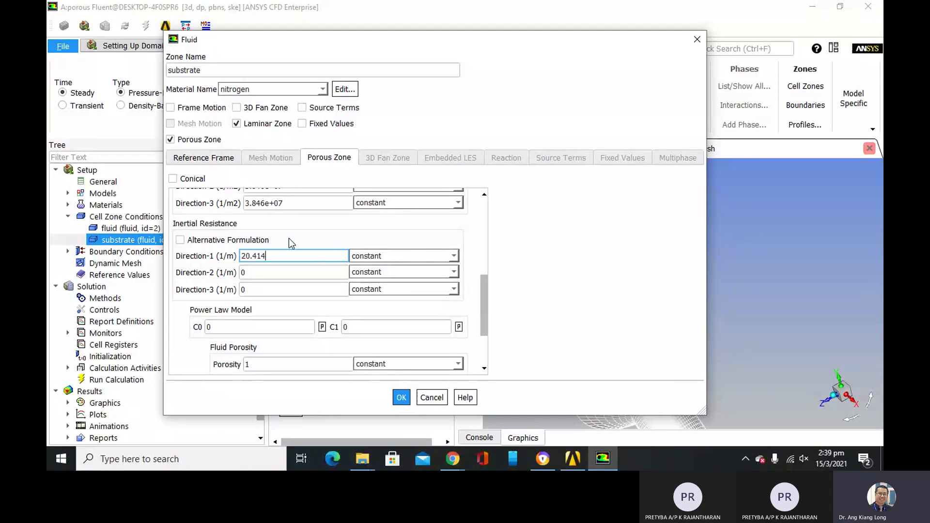
Copy the Direction-1 inertial resistance of 20.414 into Direction-2 and Direction-3, replacing the zeros.
drag(268, 255, 231, 248)
right_click(253, 256)
click(284, 307)
click(275, 273)
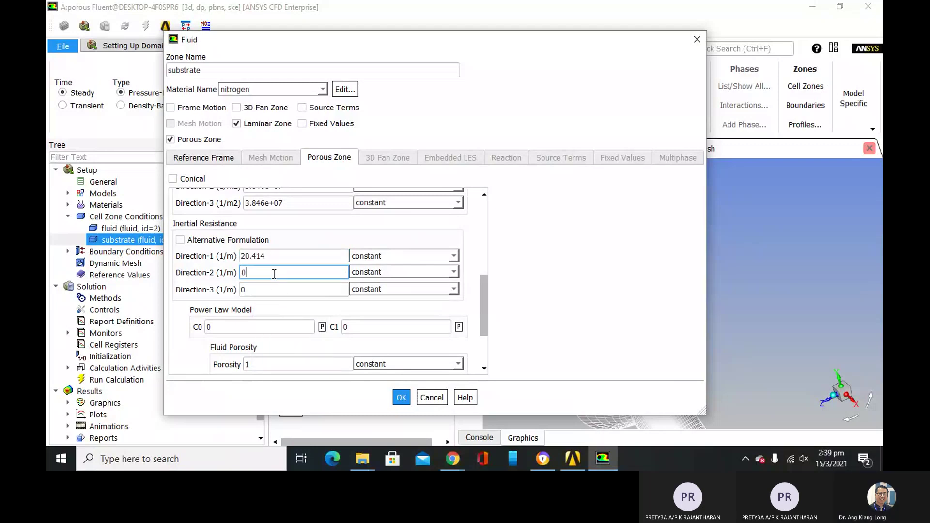
key(ctrl+v)
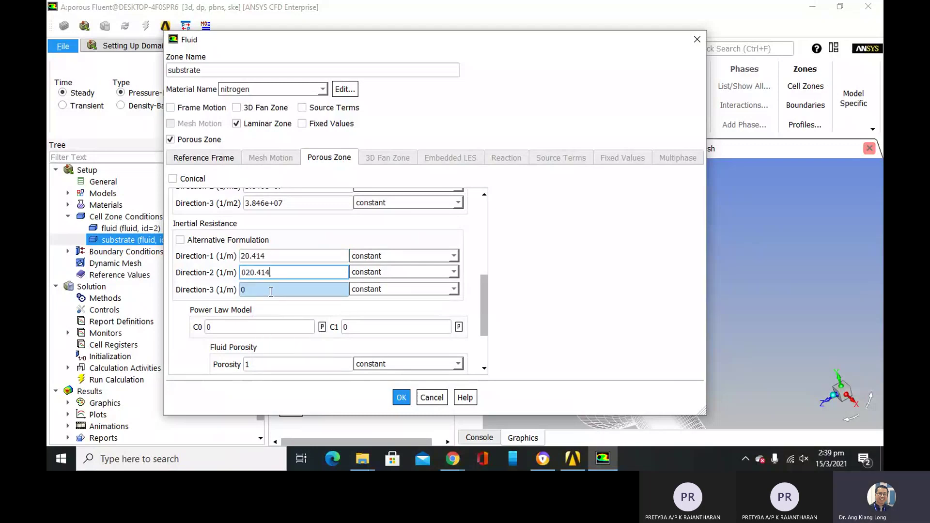
click(245, 273)
key(BackSpace)
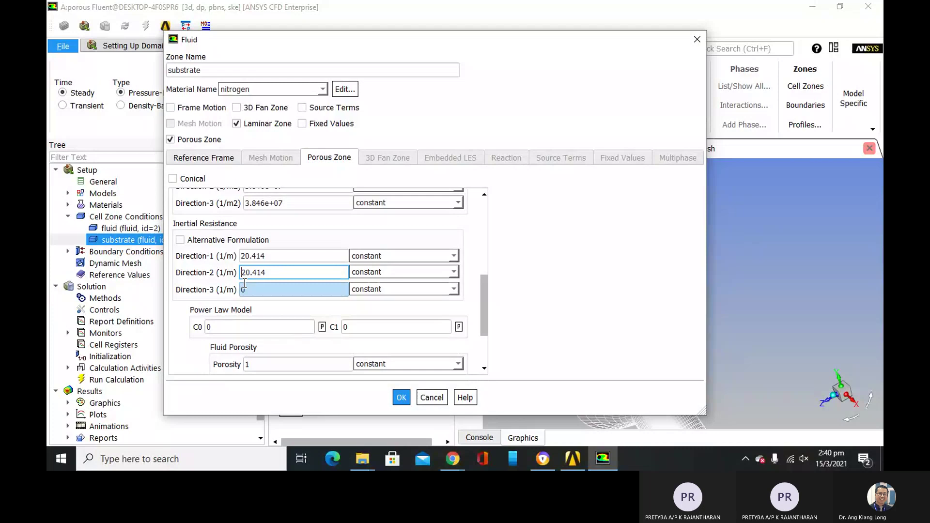
click(245, 286)
double_click(243, 289)
key(ctrl+v)
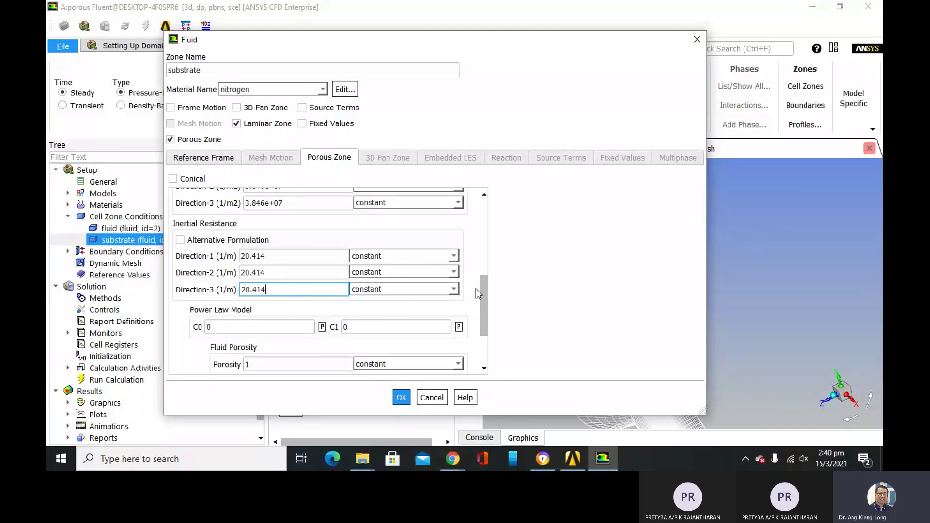
Change the inertial resistance in Direction-2 and Direction-3 to 20414 1/m.
click(279, 272)
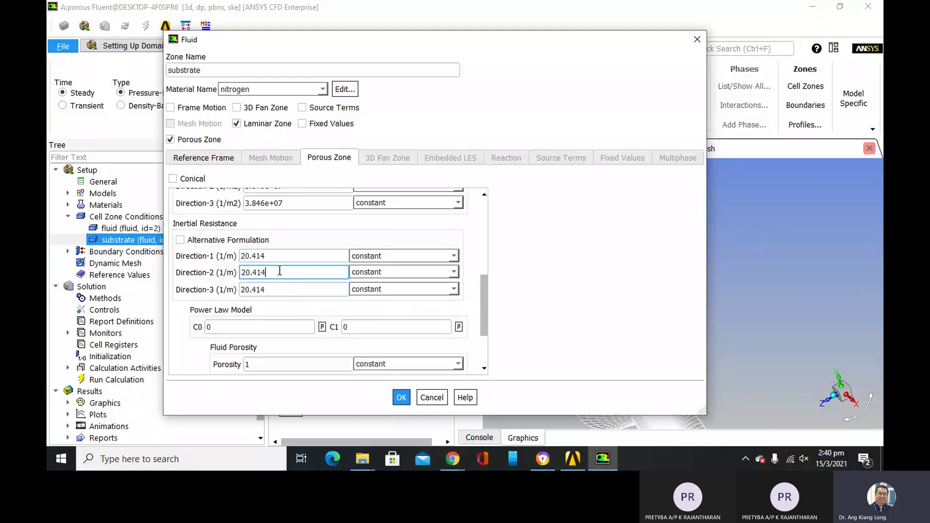
drag(263, 267, 252, 268)
key(BackSpace)
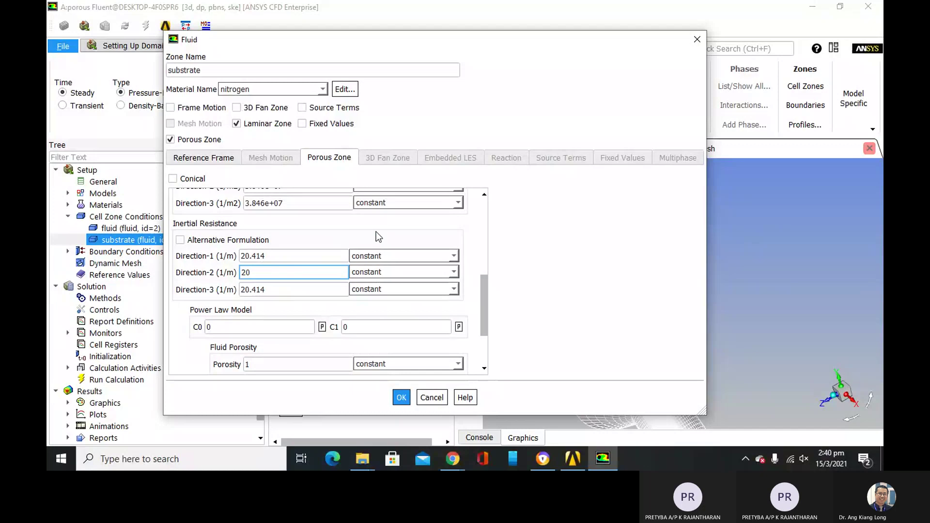
text(414)
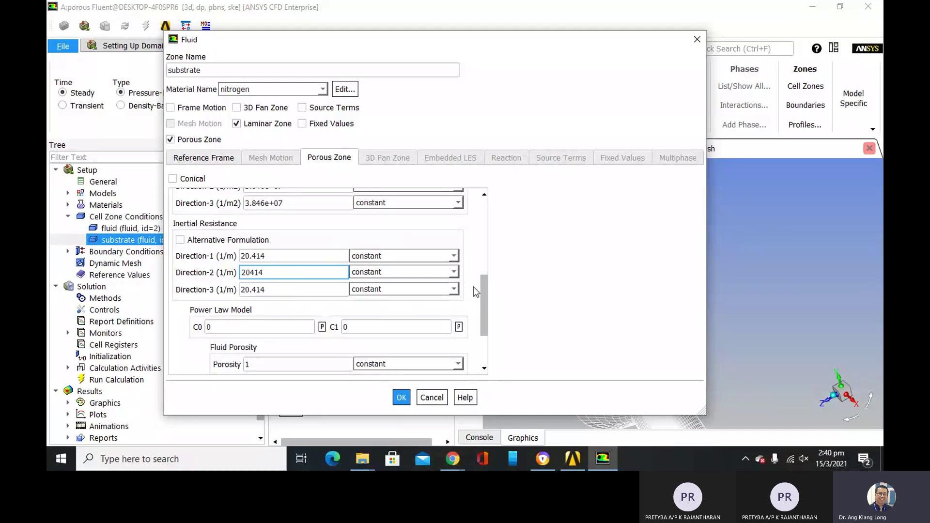
click(253, 290)
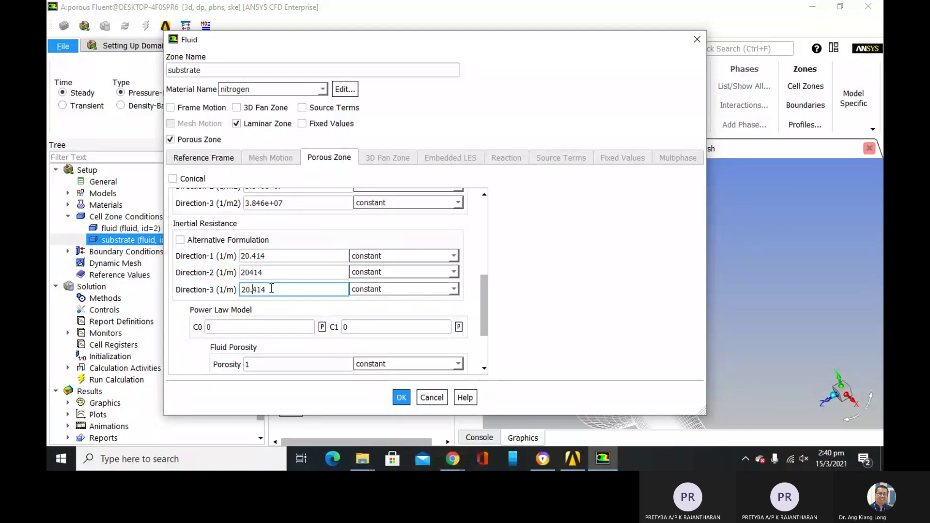
key(BackSpace)
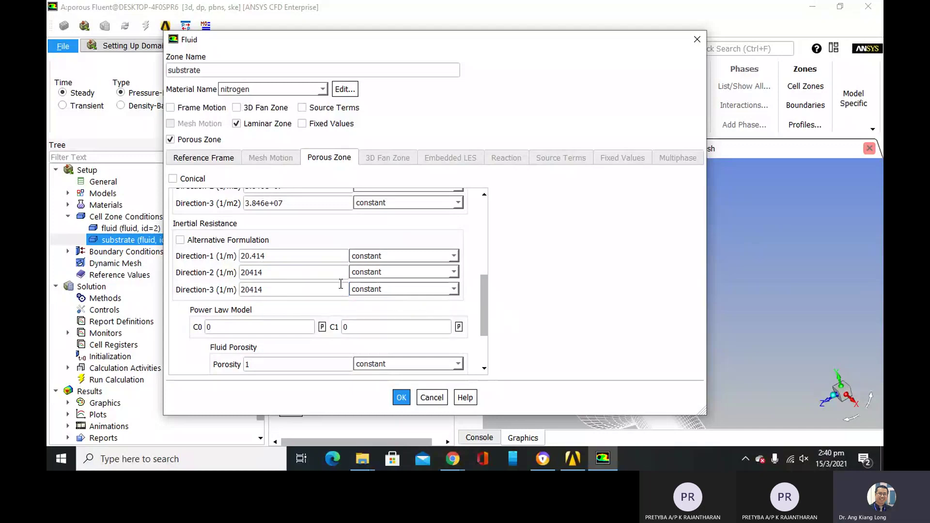
Change the viscous resistance in Direction-2 and Direction-3 to 3.846e+10 1/m2.
scroll(283, 246, up, 1)
double_click(283, 245)
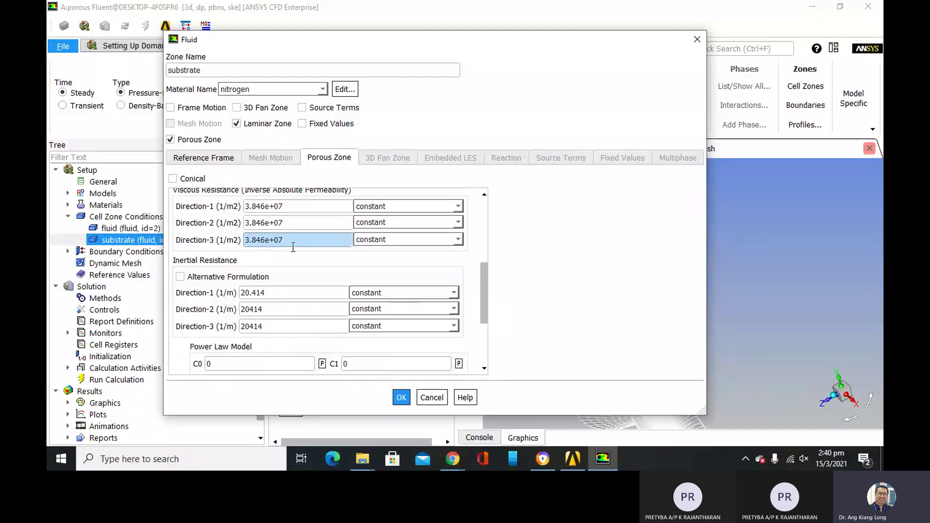
double_click(287, 223)
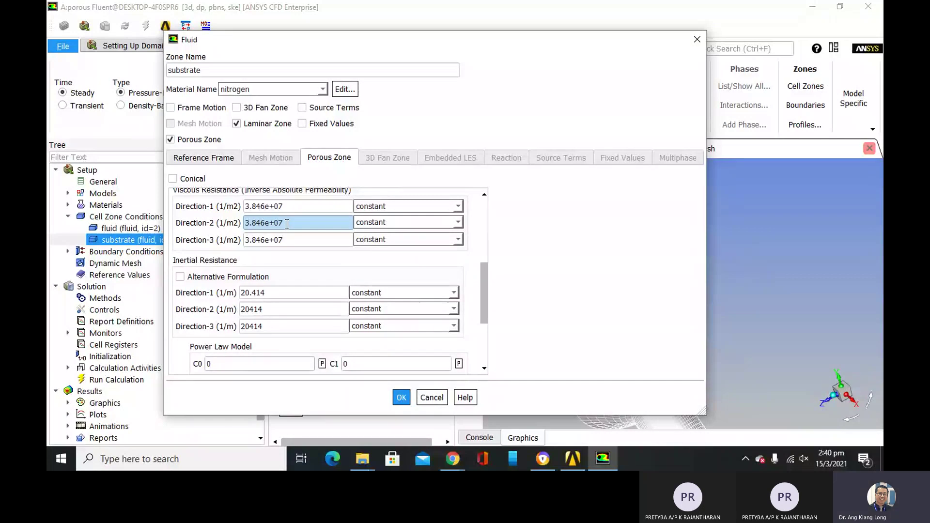
click(286, 224)
key(BackSpace)
key(BackSpace)
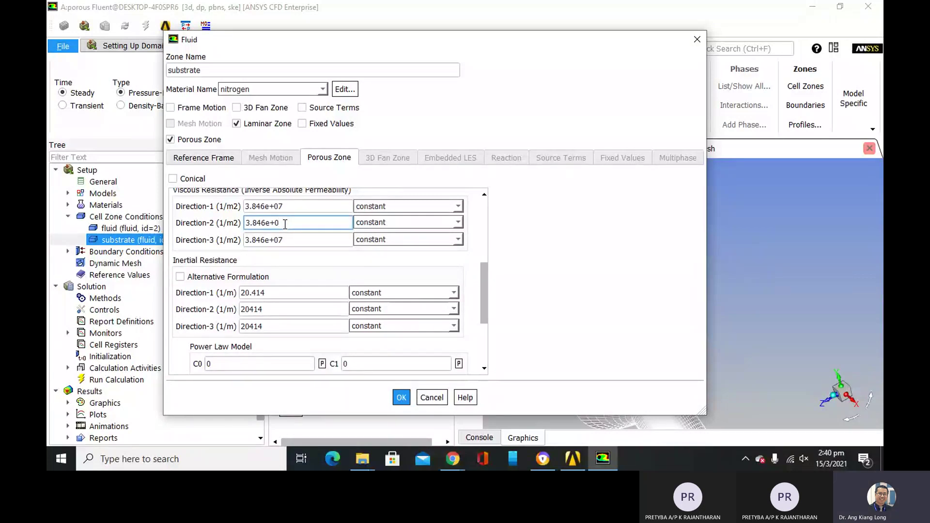
text(10)
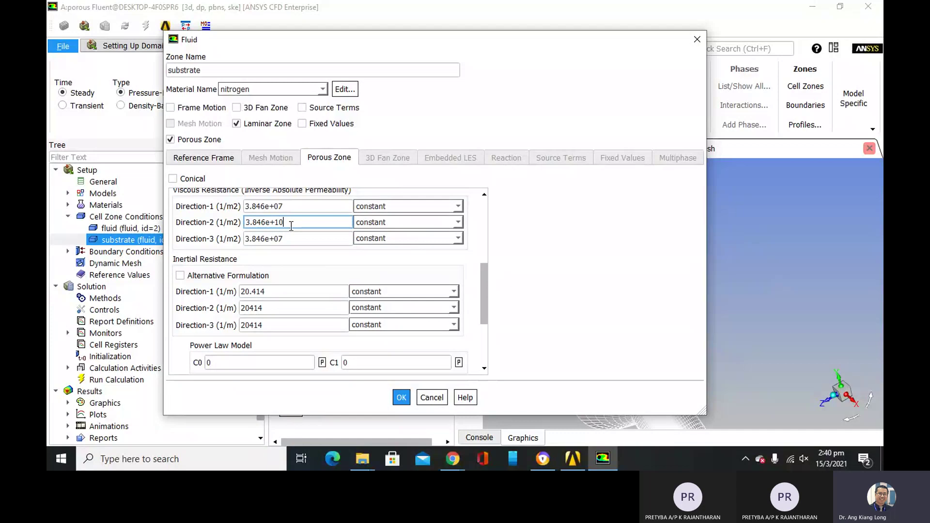
key(Tab)
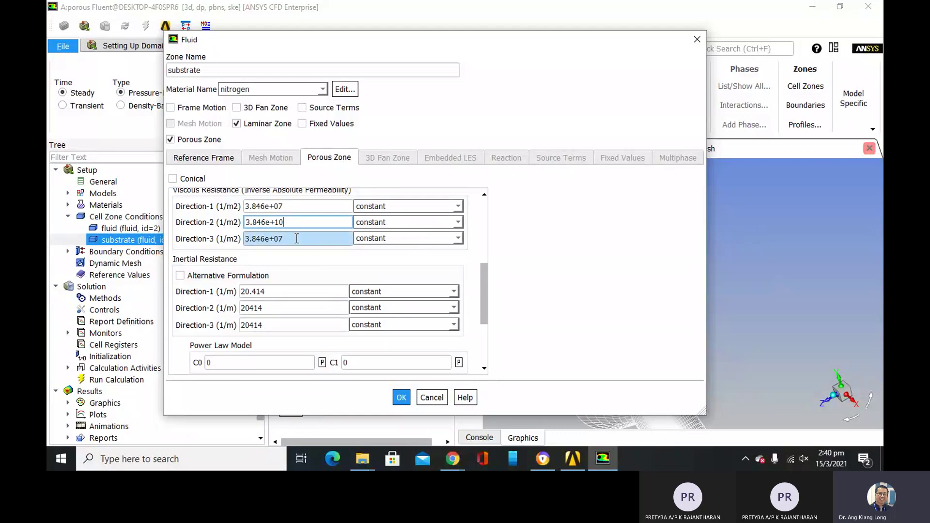
key(End)
key(BackSpace)
key(BackSpace)
text(10)
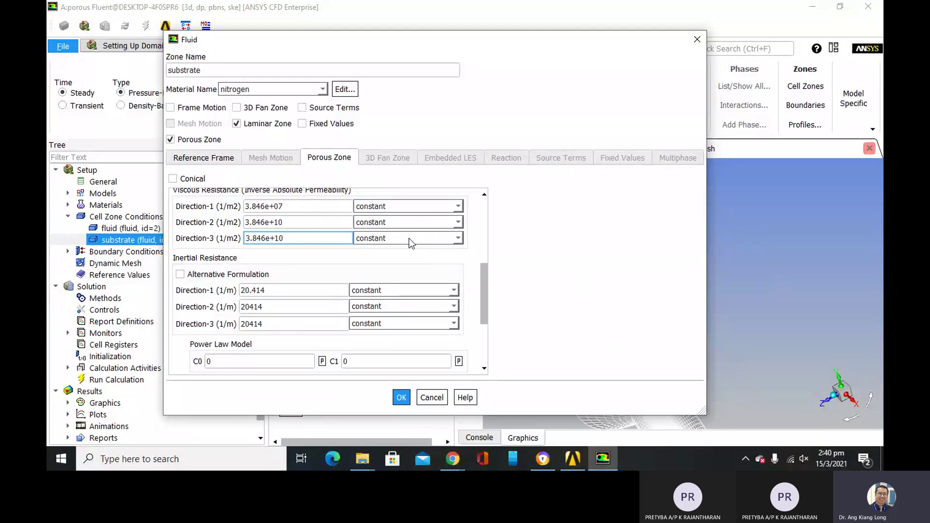
Review the substrate's resistance and porosity settings and apply the porous zone definition.
click(515, 275)
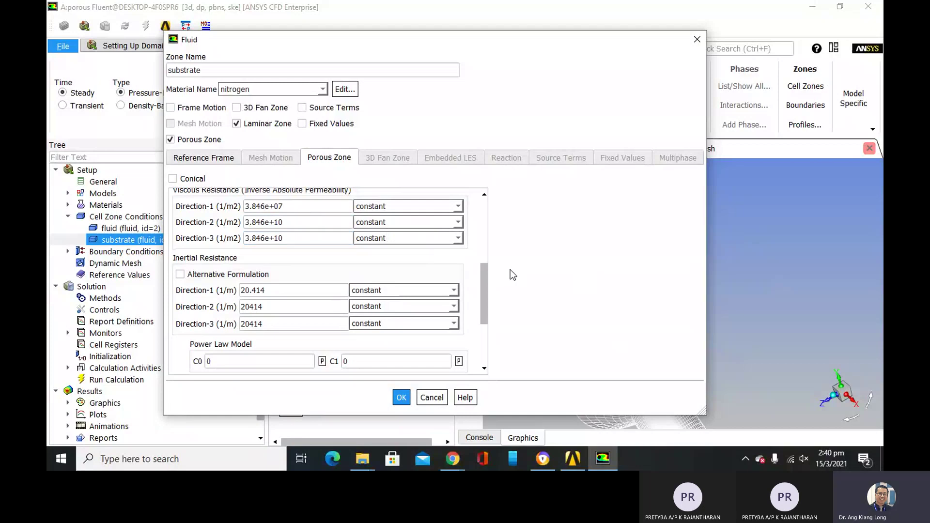
scroll(470, 270, down, 2)
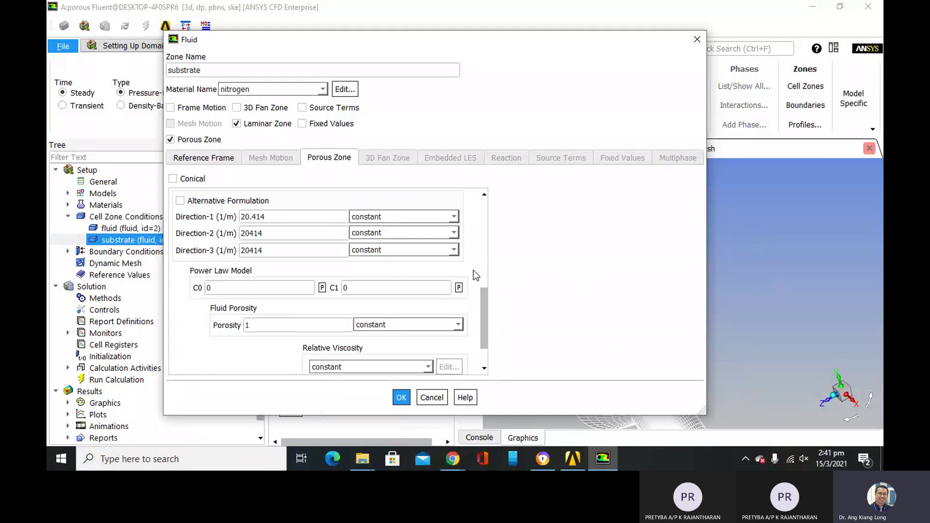
scroll(473, 270, up, 3)
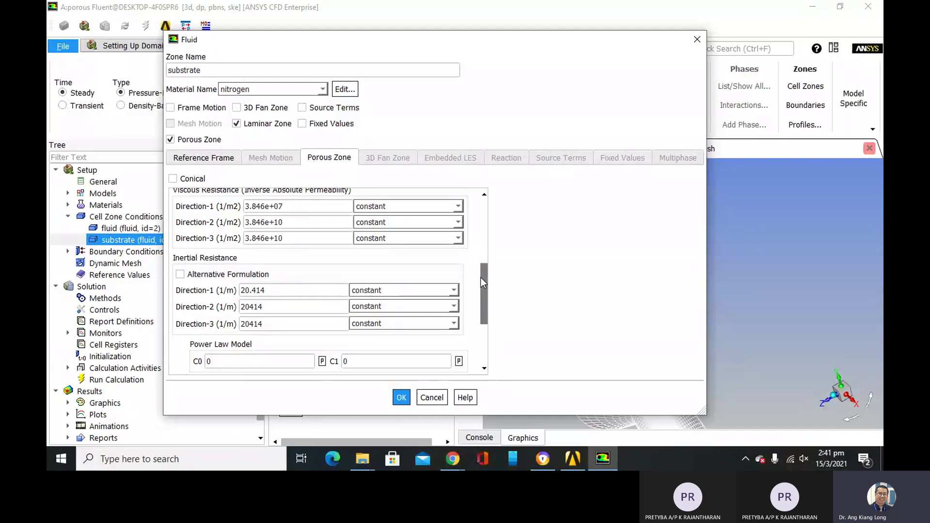
click(405, 395)
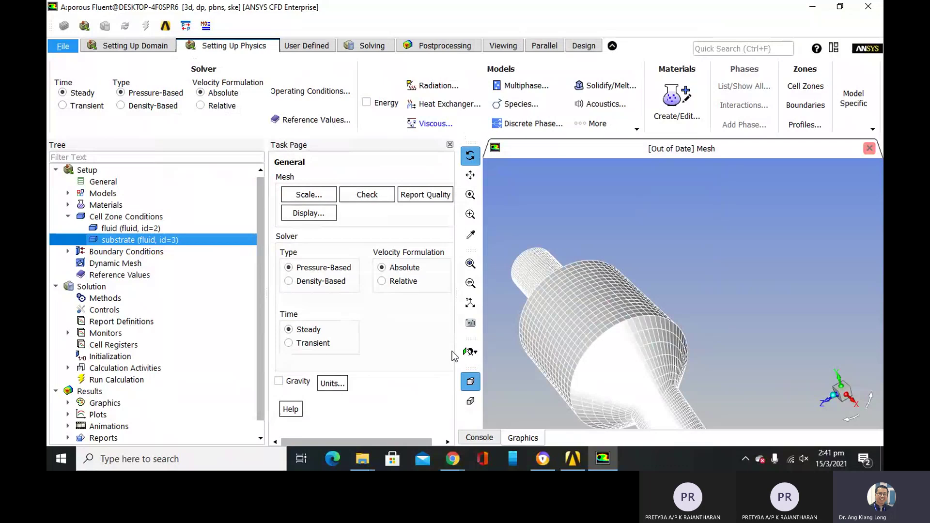
Open the inlet boundary condition and set its velocity magnitude to 22.6 m/s.
scroll(522, 374, down, 4)
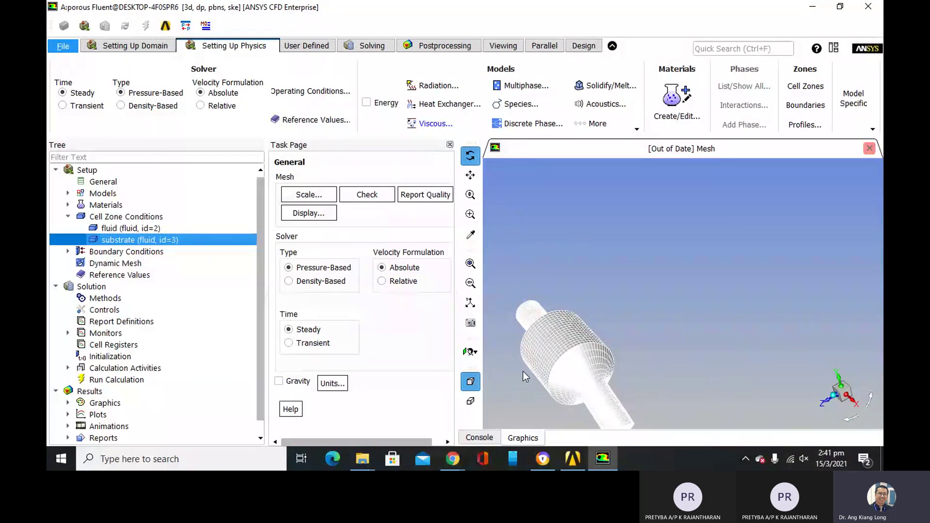
drag(522, 371, 682, 315)
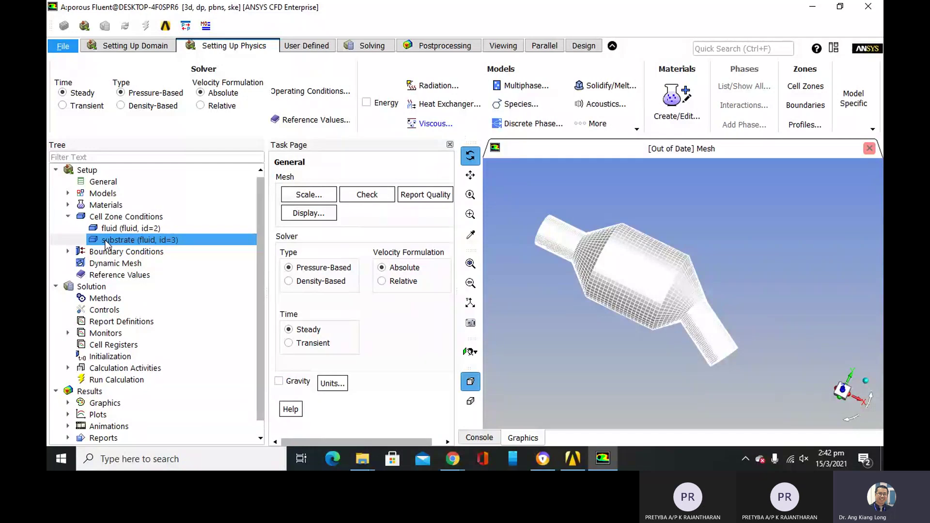
click(68, 217)
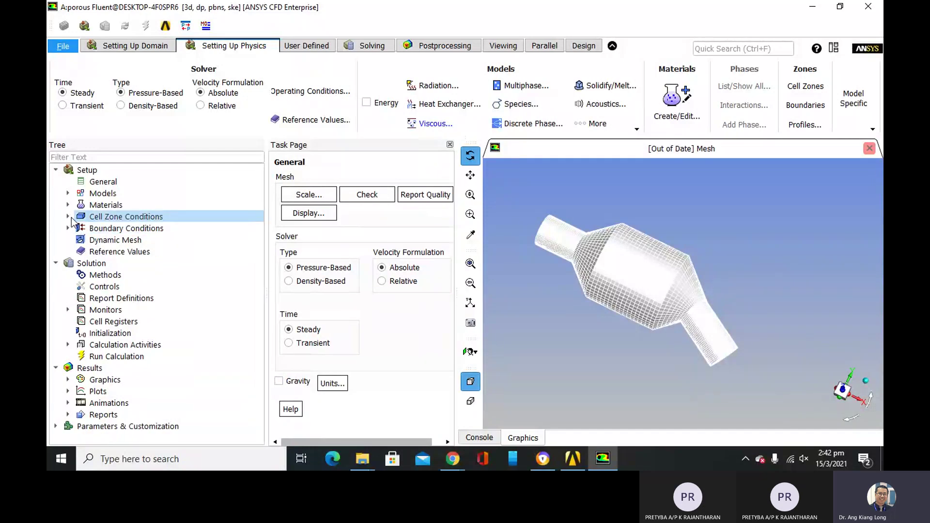
click(69, 228)
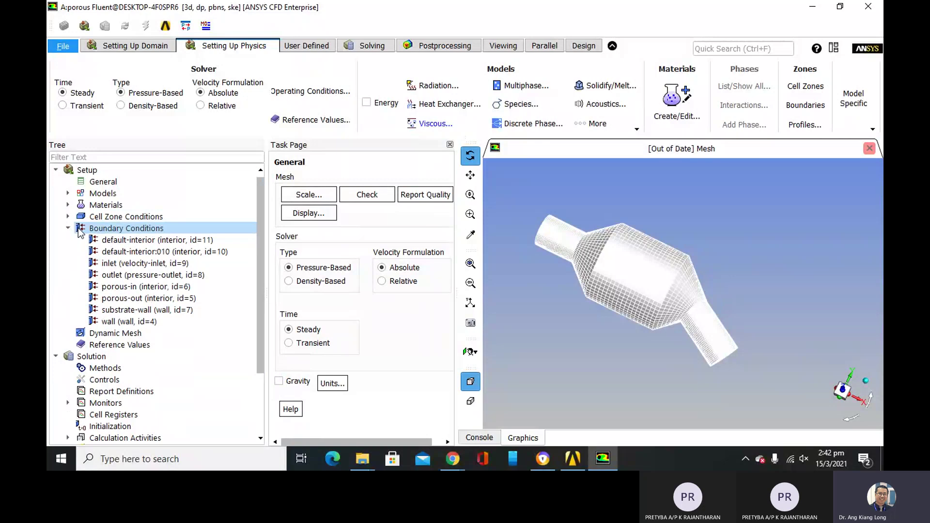
click(106, 252)
click(107, 263)
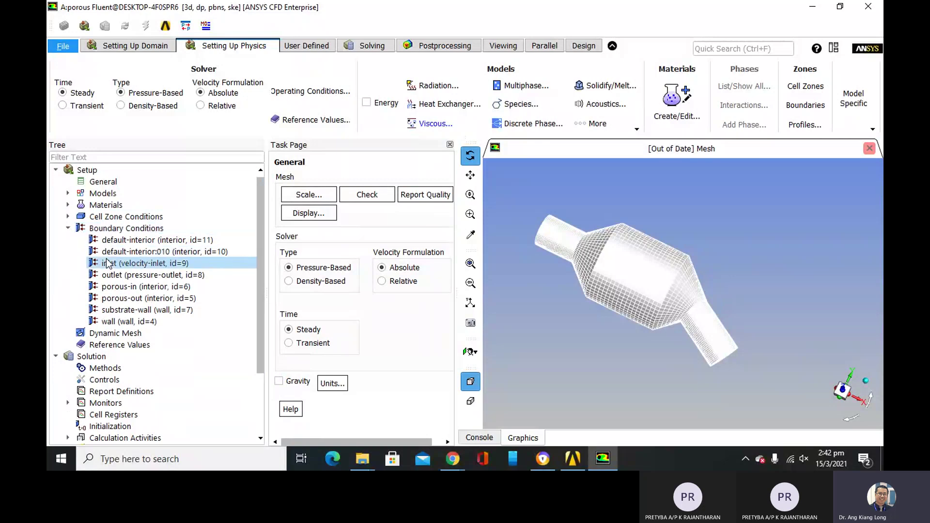
right_click(118, 266)
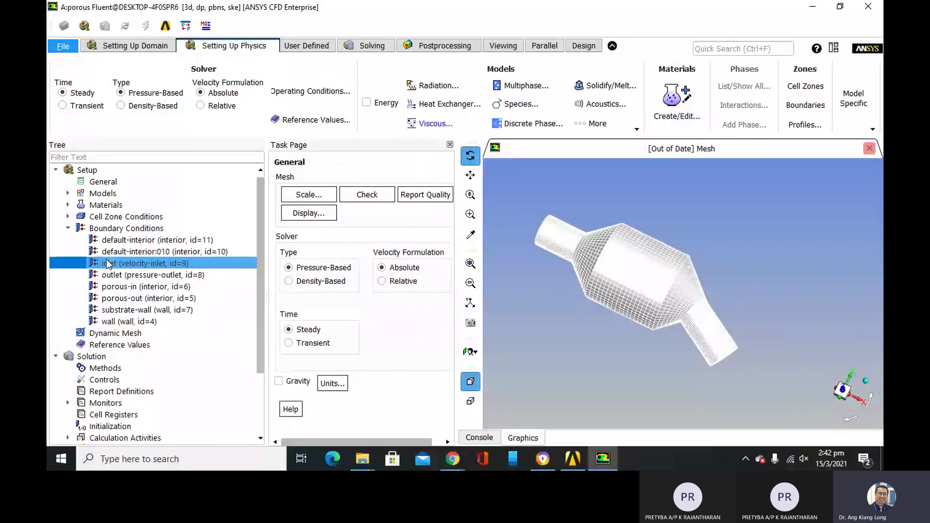
click(118, 265)
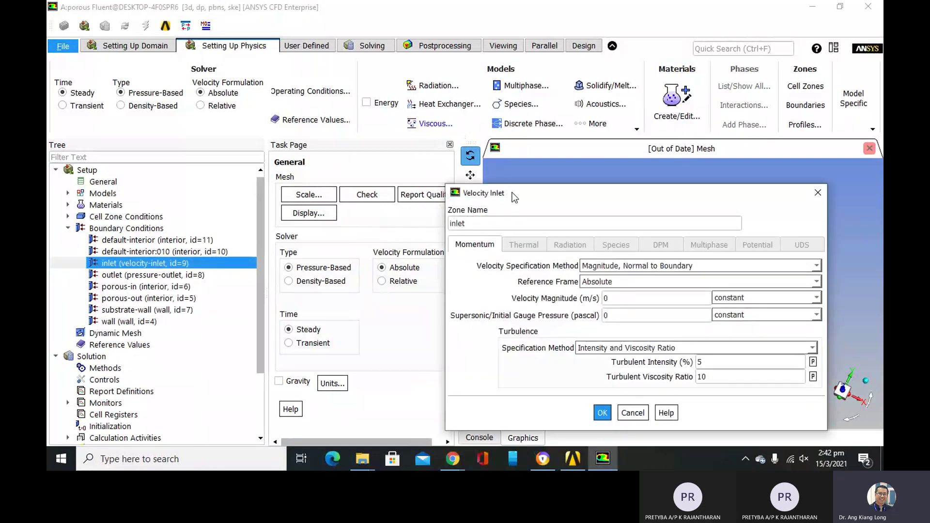
drag(512, 192, 334, 114)
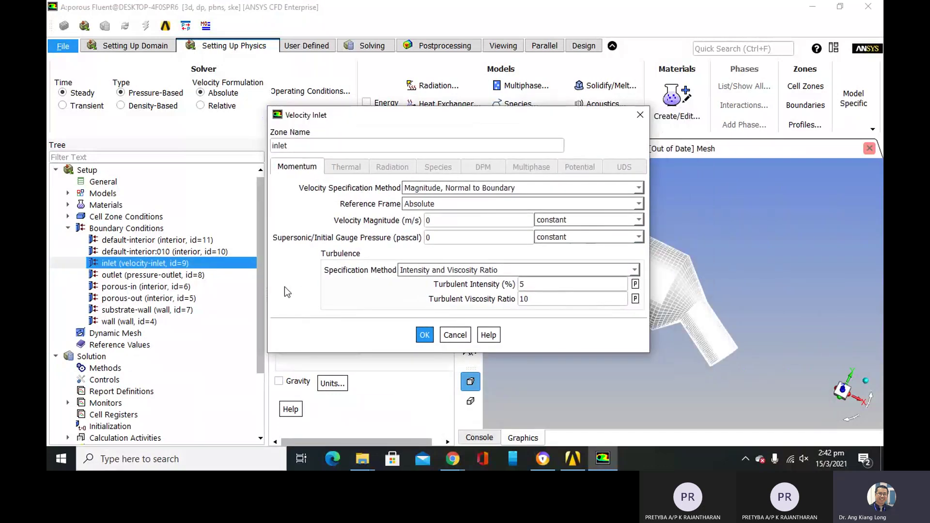
click(446, 220)
key(BackSpace)
text(22.6)
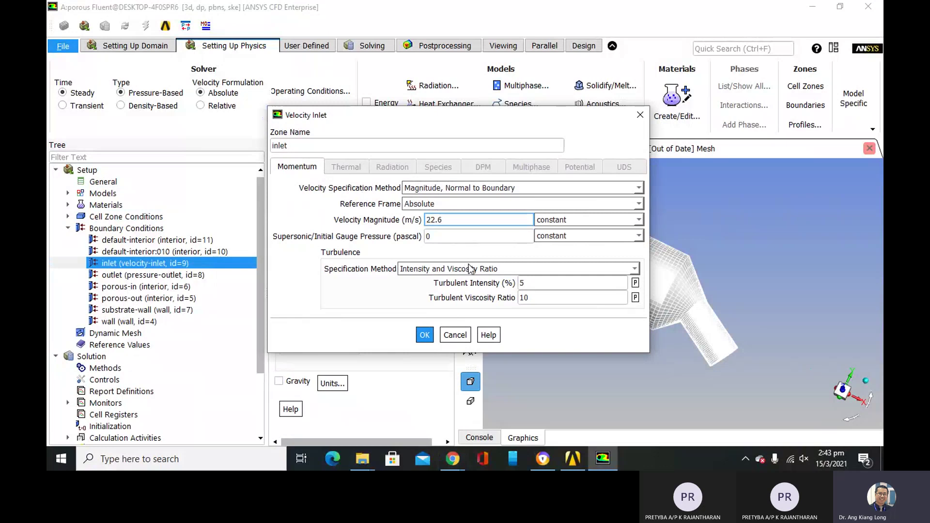
Specify the inlet turbulence by Intensity and Hydraulic Diameter, with a turbulent intensity of 10%.
click(635, 268)
click(511, 311)
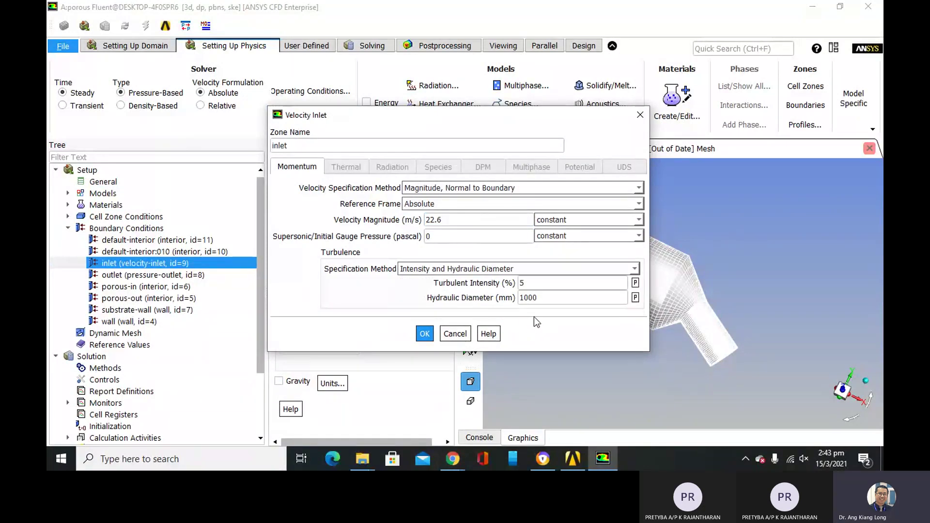
click(532, 286)
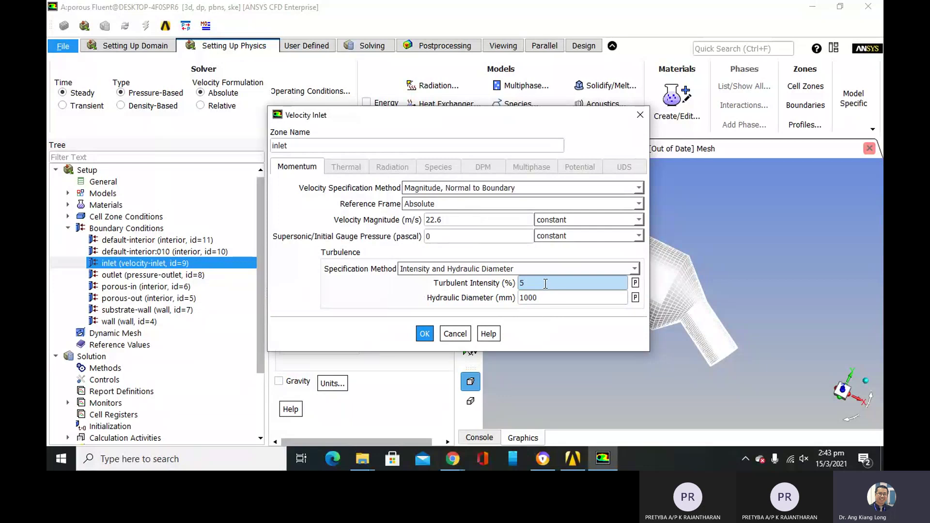
key(BackSpace)
text(10)
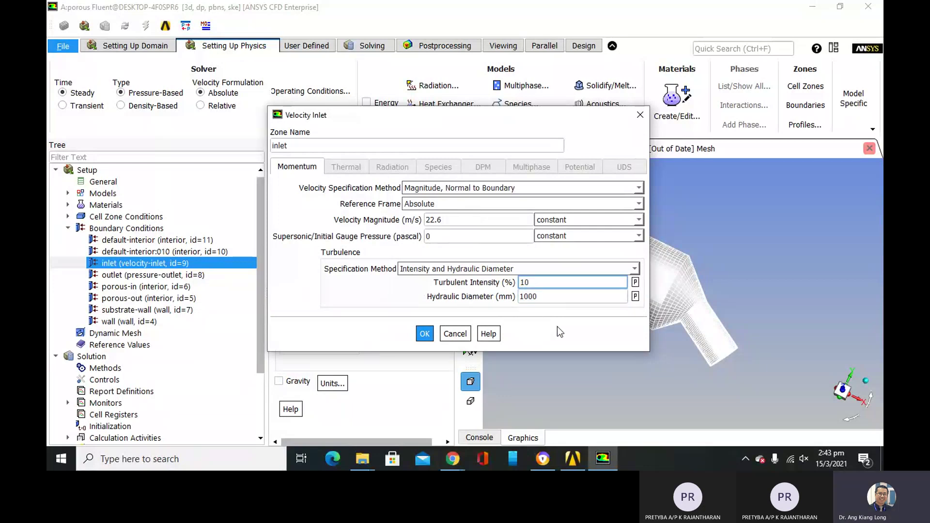
key(Tab)
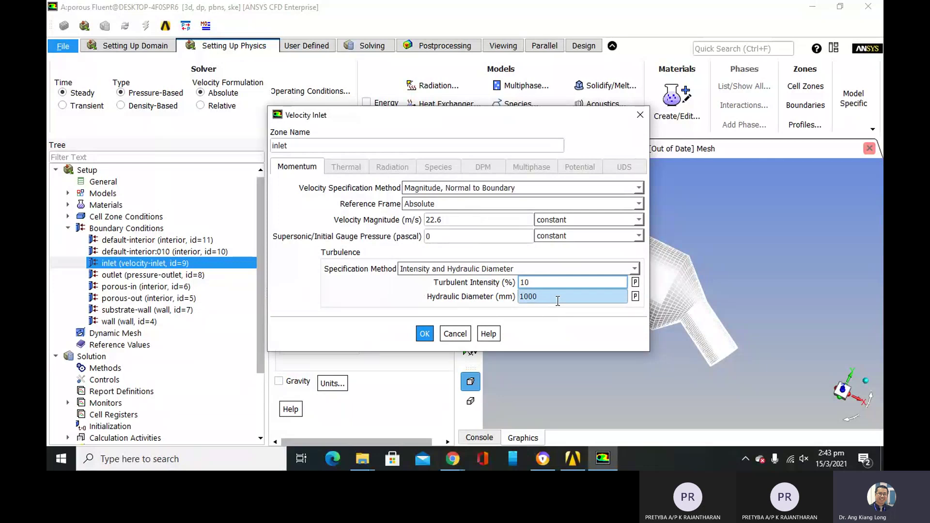
Set the inlet's hydraulic diameter to 42 mm and apply the velocity inlet conditions.
click(562, 297)
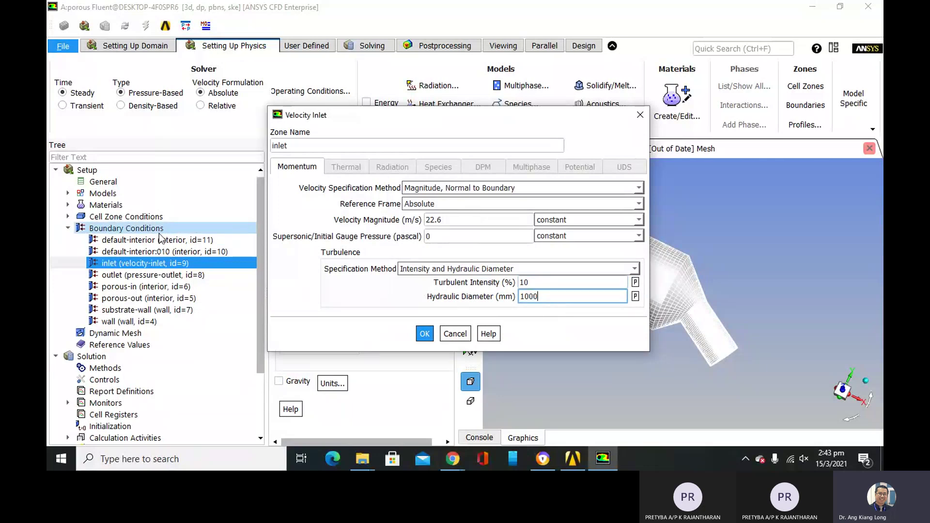
key(BackSpace)
key(BackSpace)
key(BackSpace)
key(BackSpace)
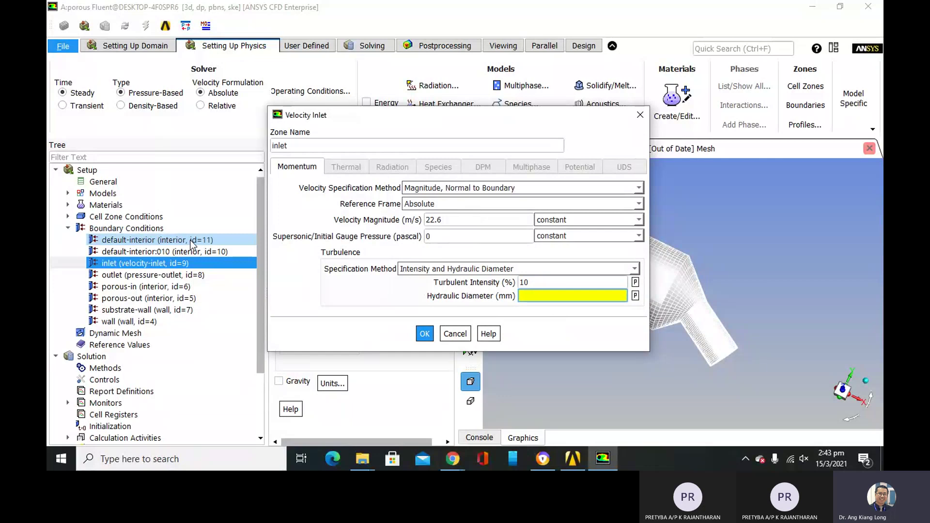
text(42)
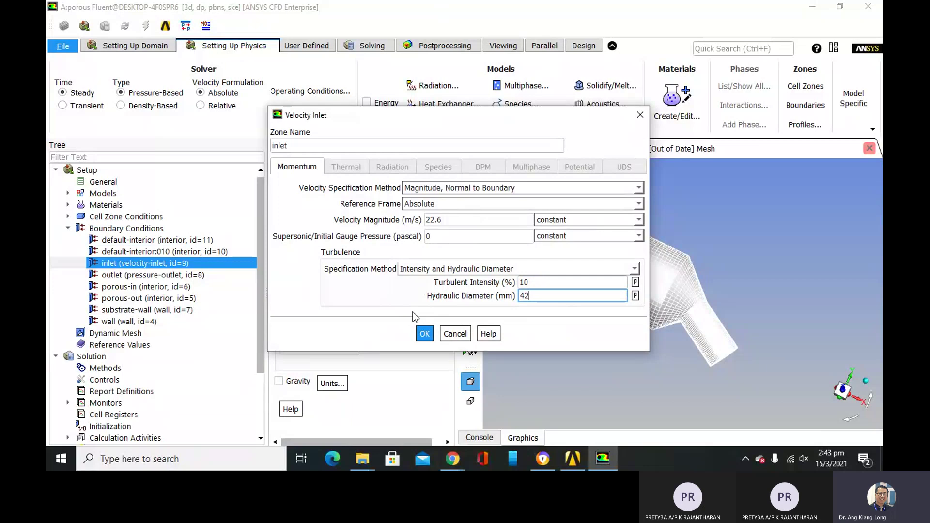
click(423, 340)
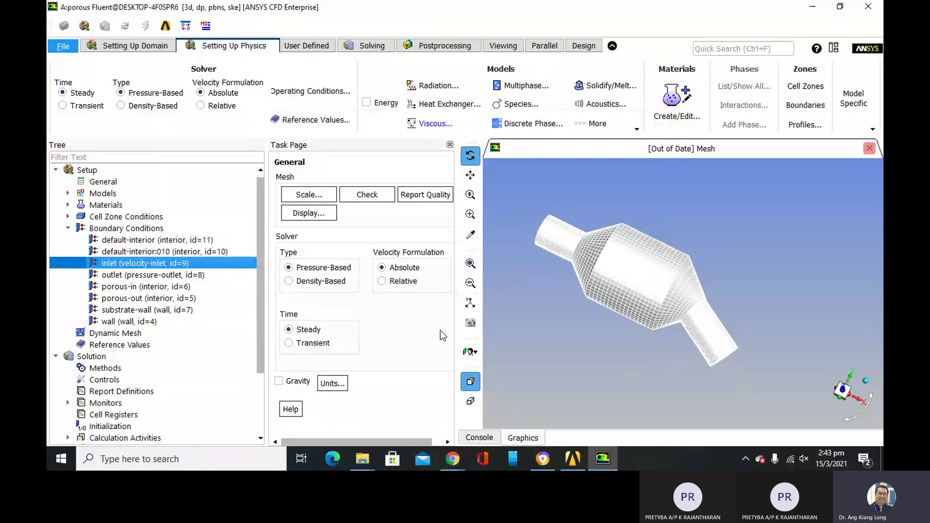
Open the outlet's pressure-outlet conditions and switch the turbulence specification method to Intensity and Hydraulic Diameter.
right_click(128, 278)
click(145, 286)
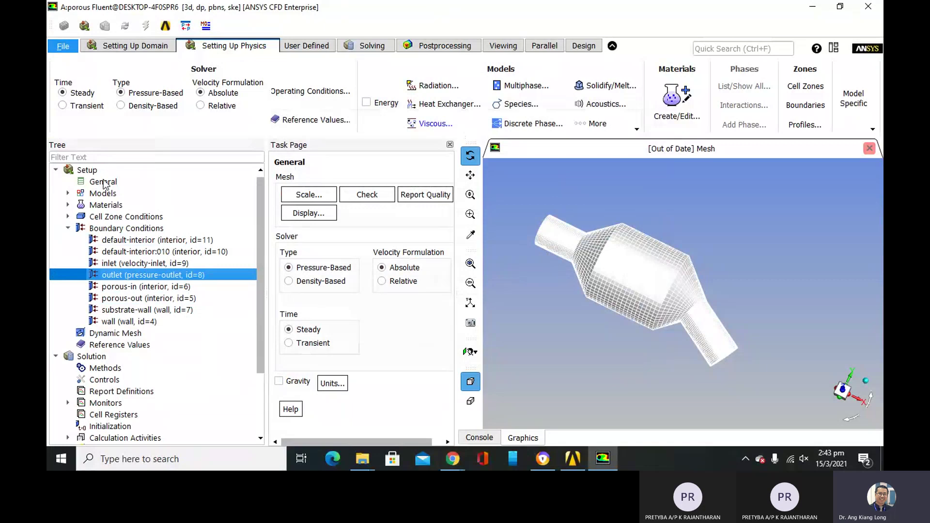
double_click(211, 278)
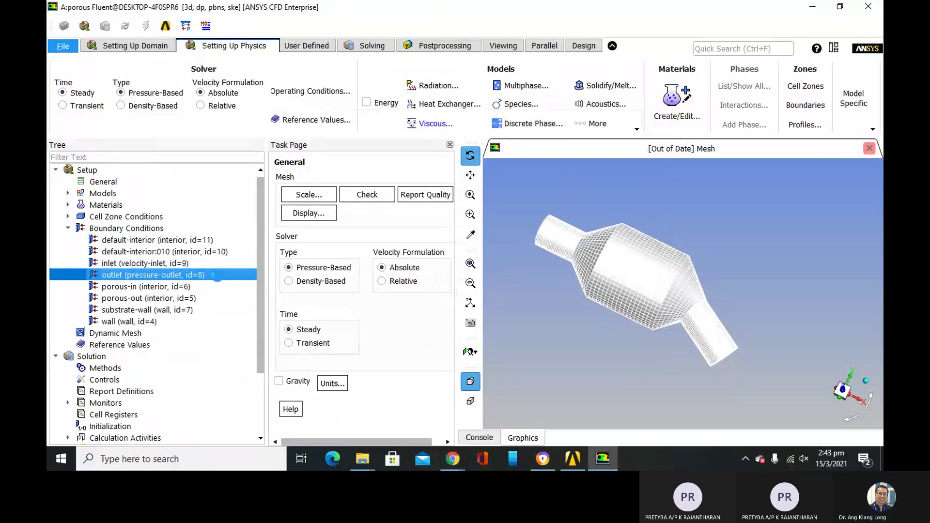
drag(480, 157, 325, 117)
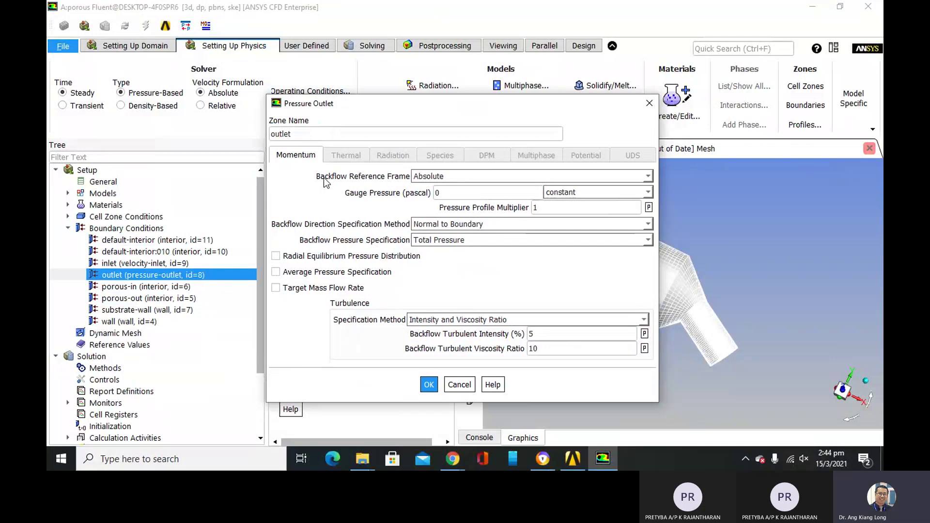
click(465, 194)
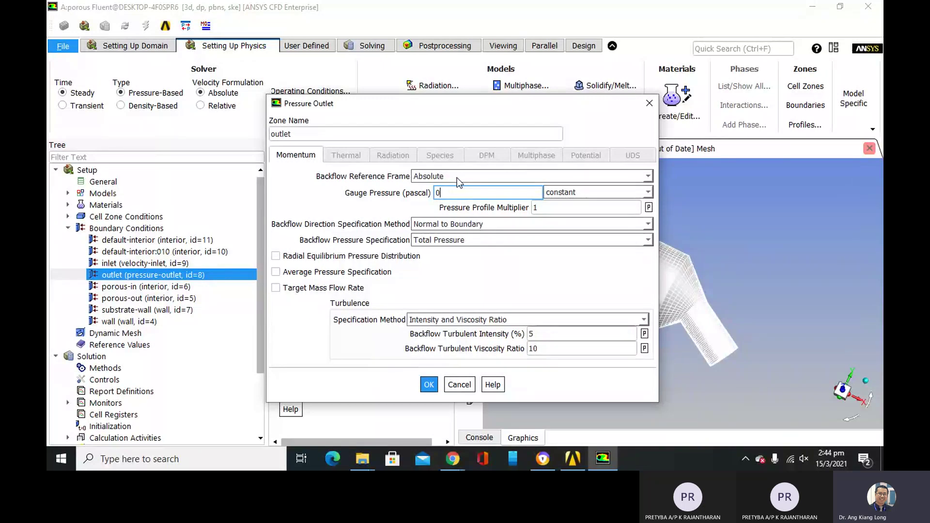
click(332, 196)
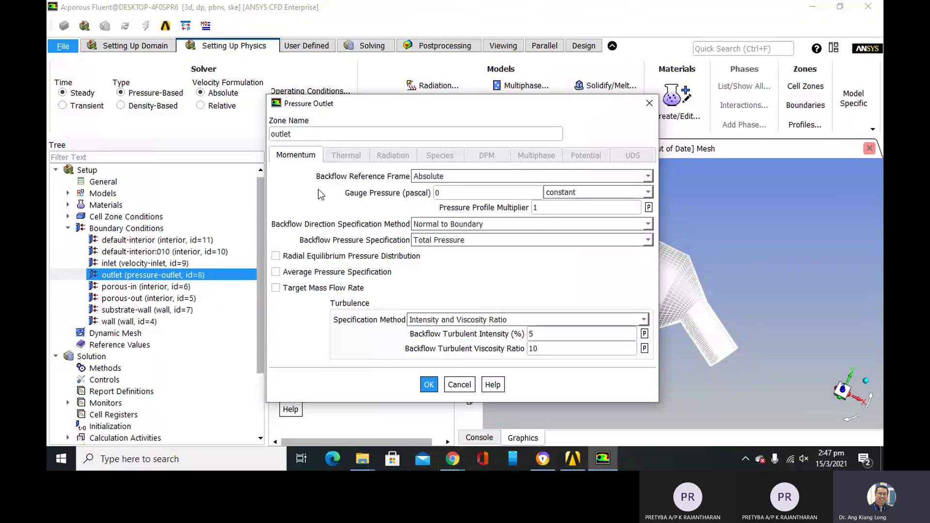
click(646, 321)
click(566, 363)
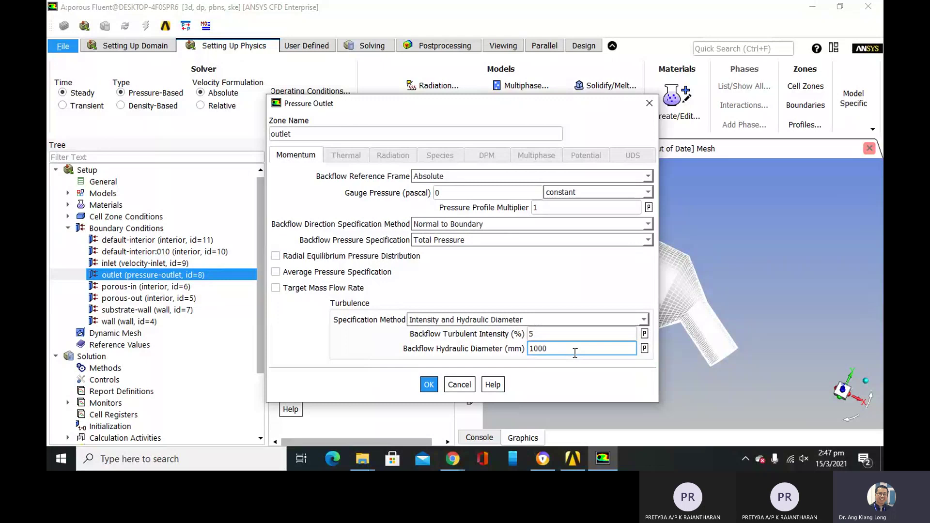
Set the outlet's backflow hydraulic diameter to 42 mm and apply the pressure outlet conditions.
key(BackSpace)
key(BackSpace)
key(BackSpace)
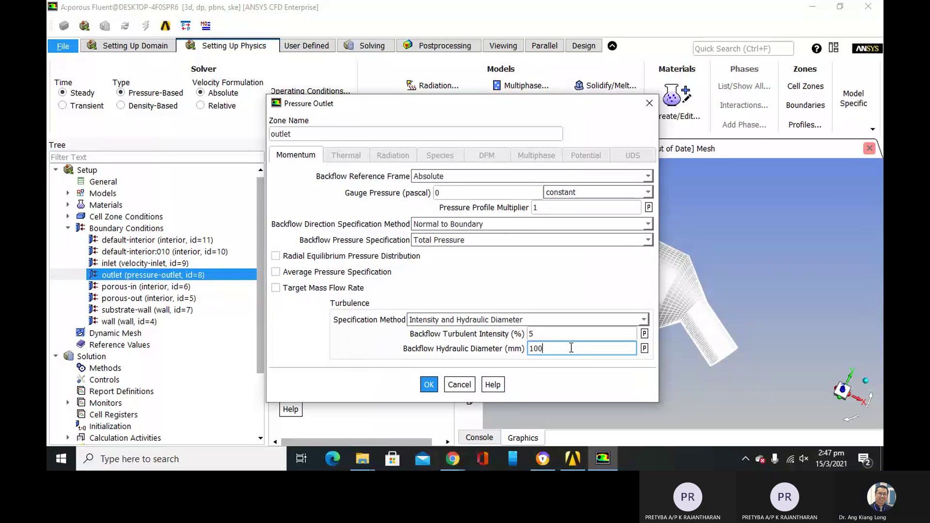
key(BackSpace)
text(42)
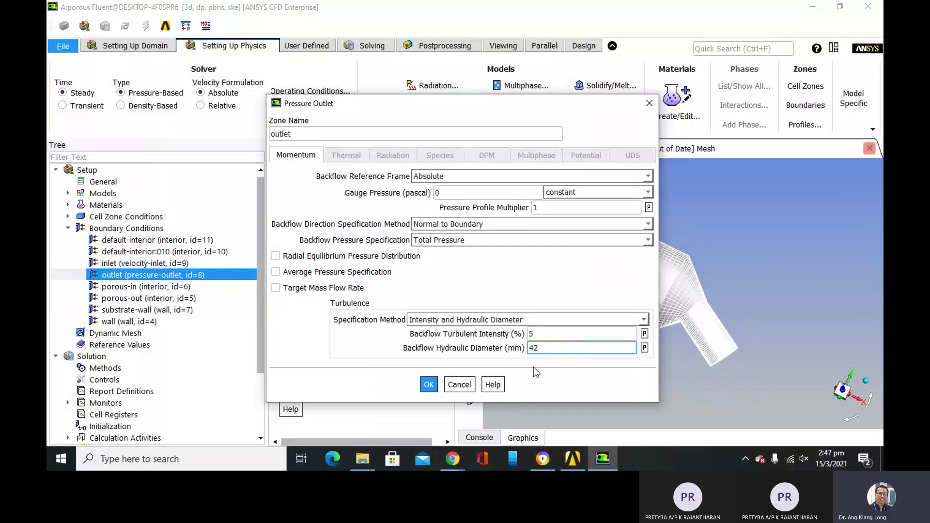
click(430, 383)
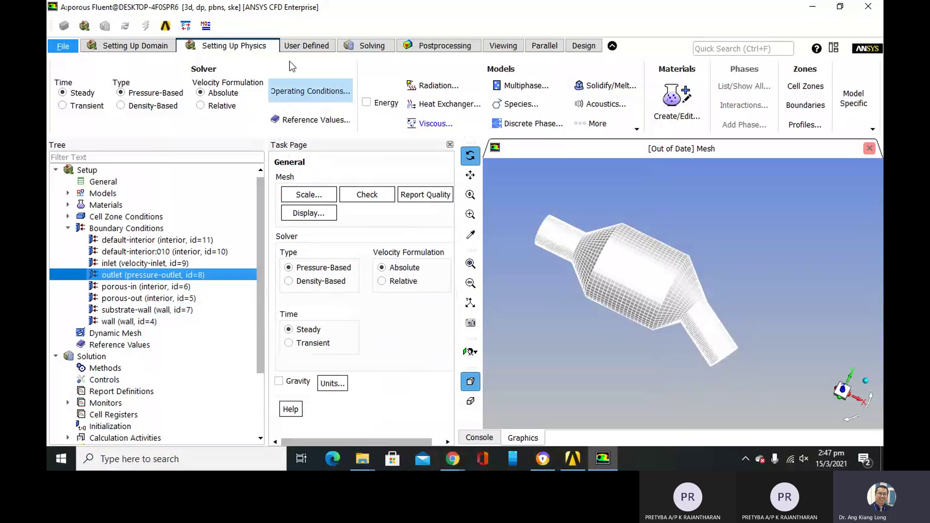
Examine the substrate-wall boundary's adjacent cell zone, motion and shear settings, and close them without changes.
right_click(128, 310)
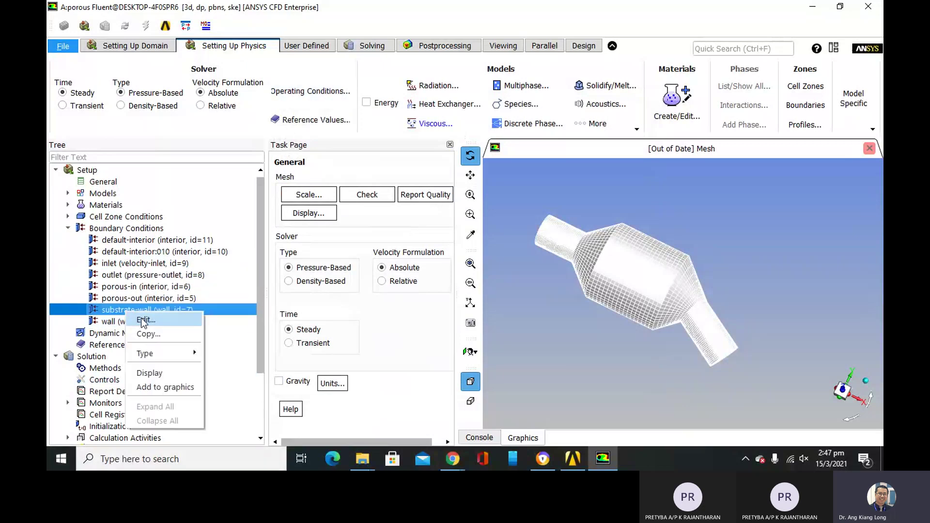
click(143, 322)
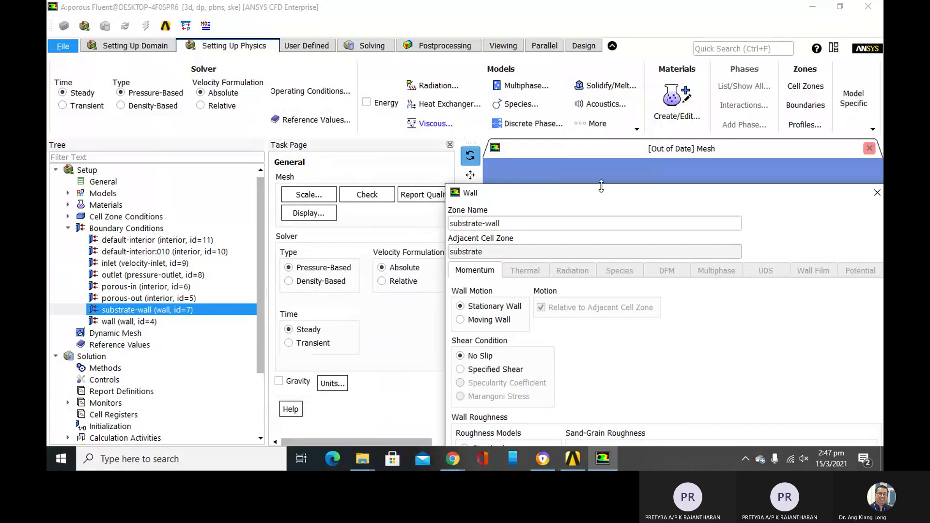
drag(601, 195, 446, 51)
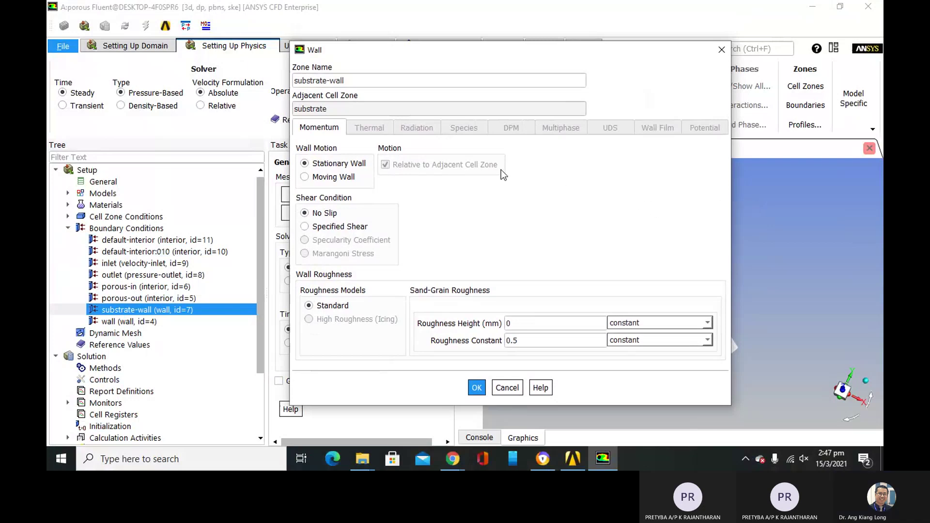
click(357, 113)
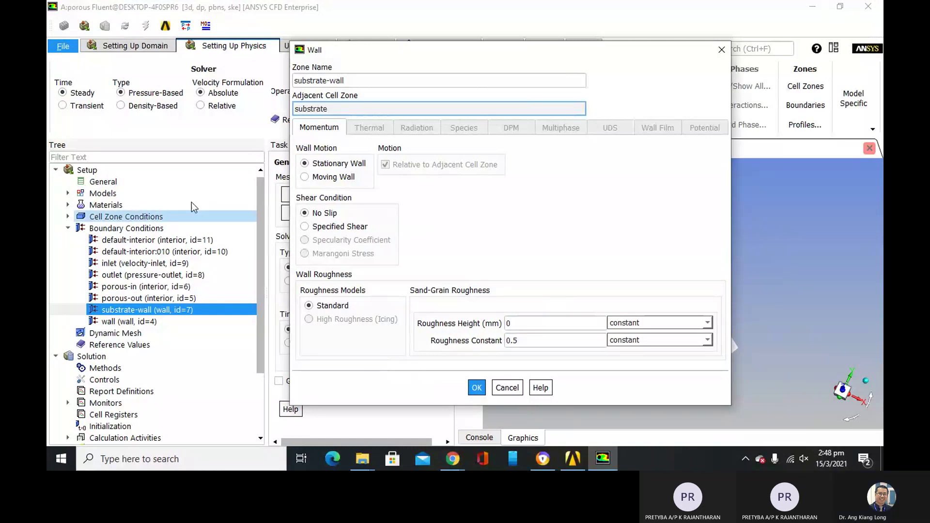
click(722, 50)
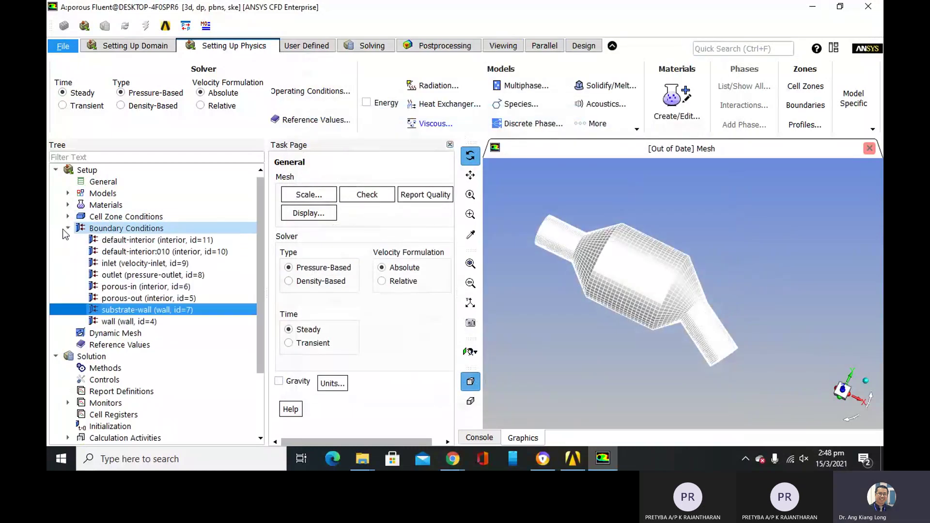
Examine the outer wall boundary's motion, shear and roughness settings, accept them, and collapse the boundary conditions list.
click(145, 321)
right_click(145, 320)
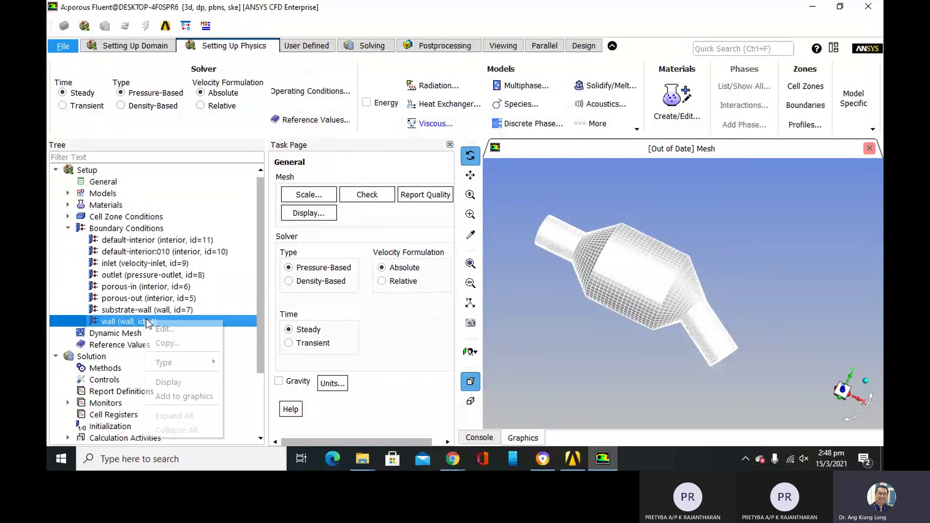
click(196, 322)
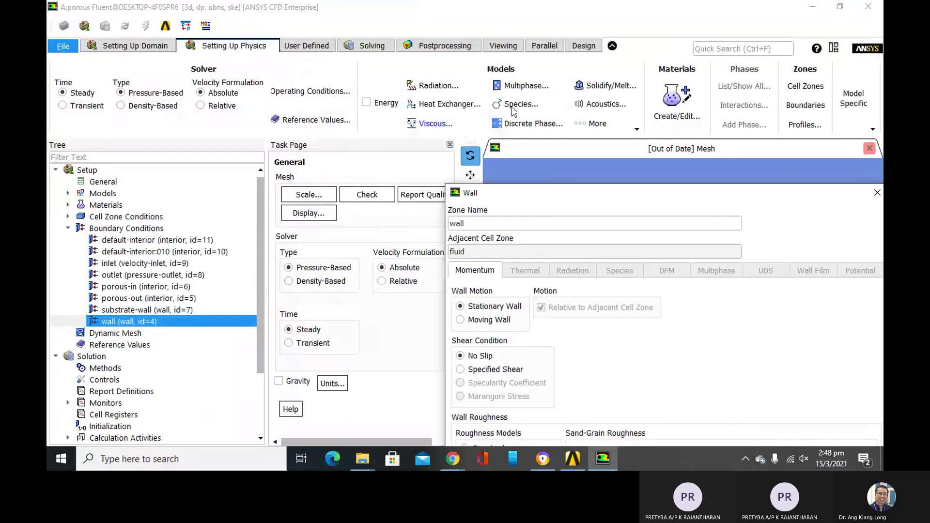
drag(605, 193, 442, 55)
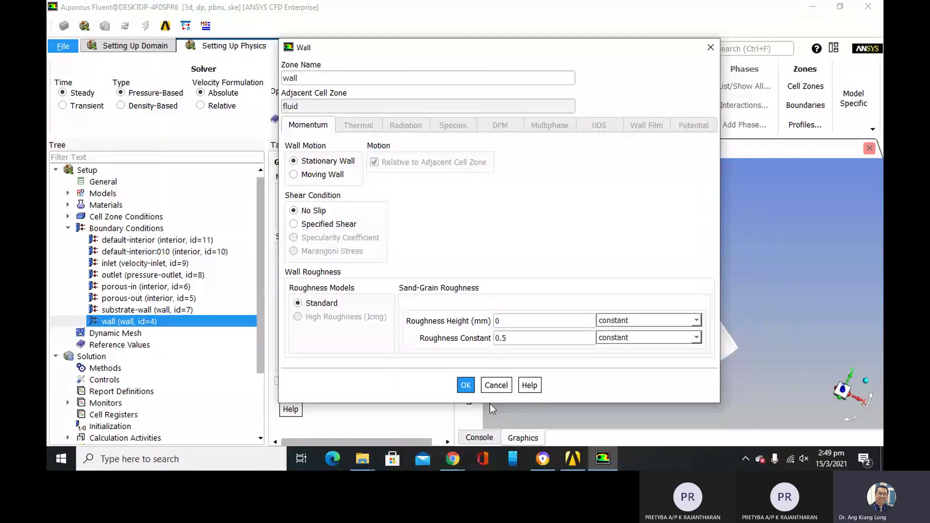
click(466, 386)
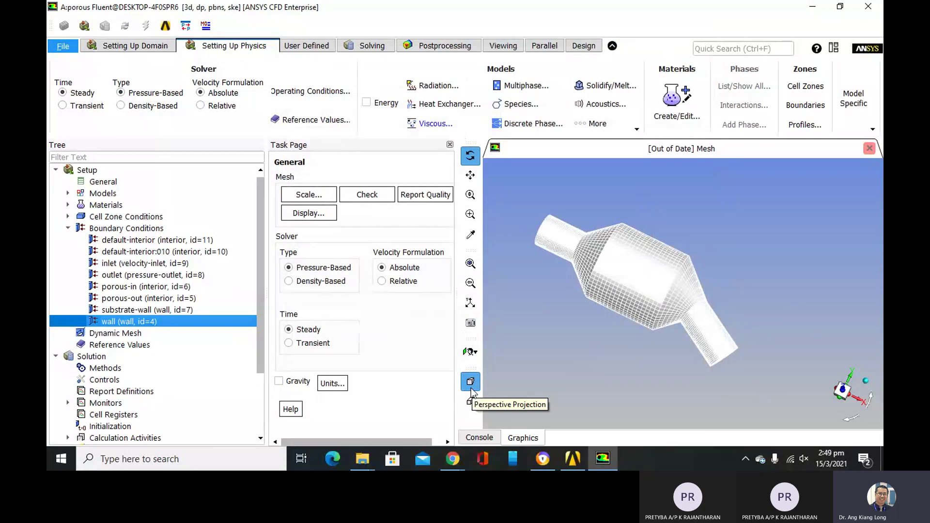
scroll(252, 357, down, 2)
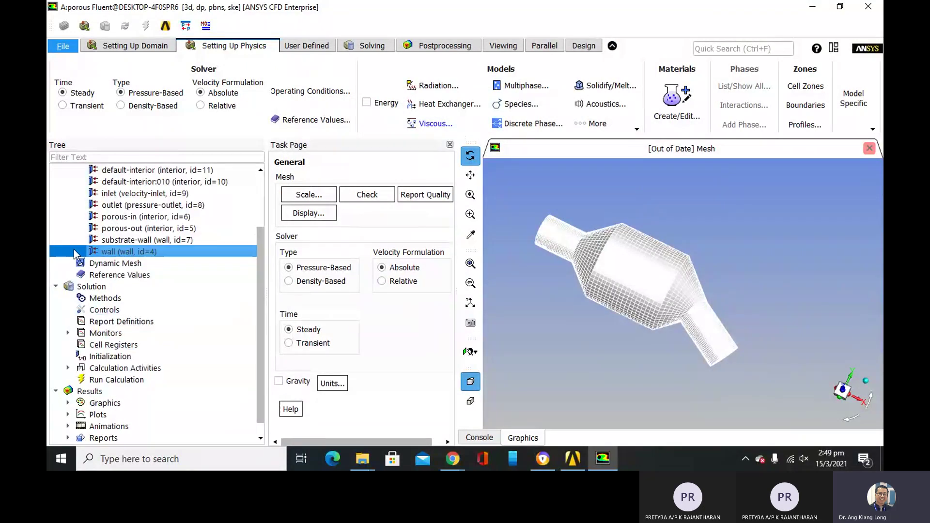
scroll(60, 223, up, 2)
click(66, 228)
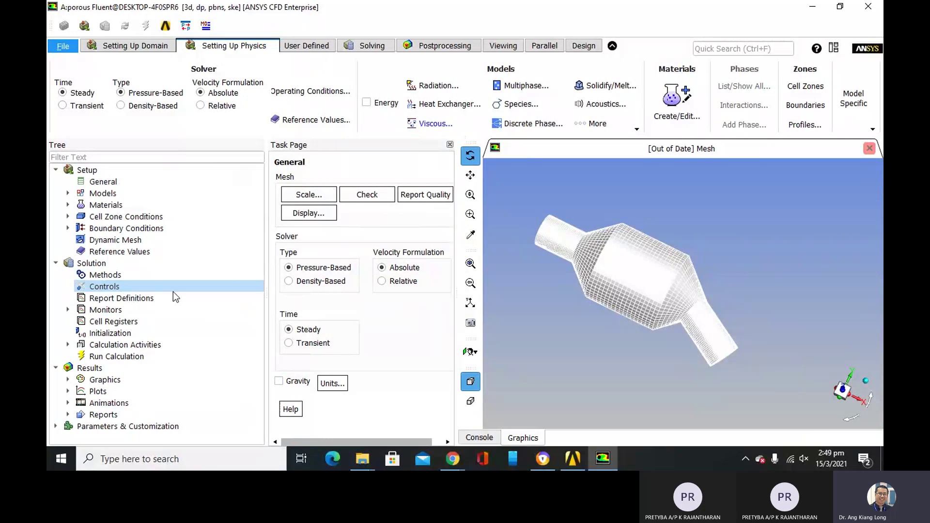
Set the pressure-velocity coupling scheme to Coupled in the solution methods and widen the task page.
click(174, 273)
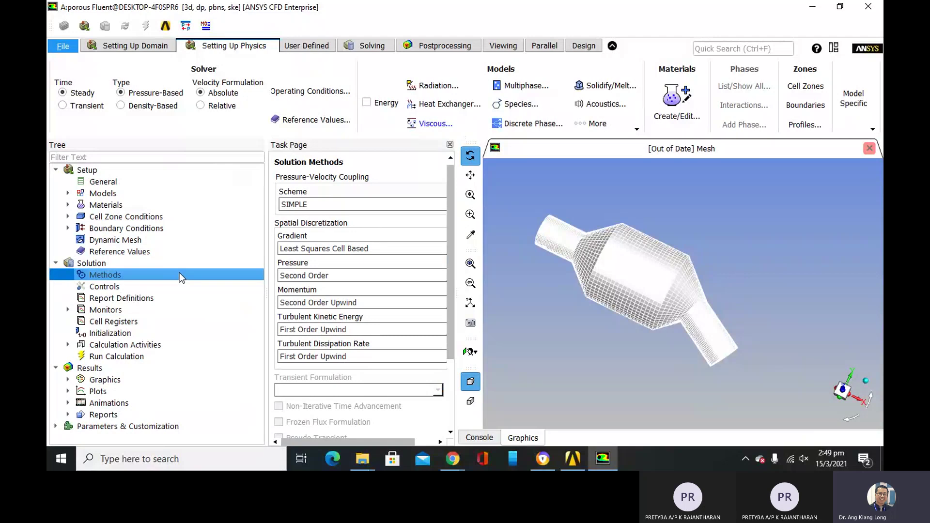
click(349, 204)
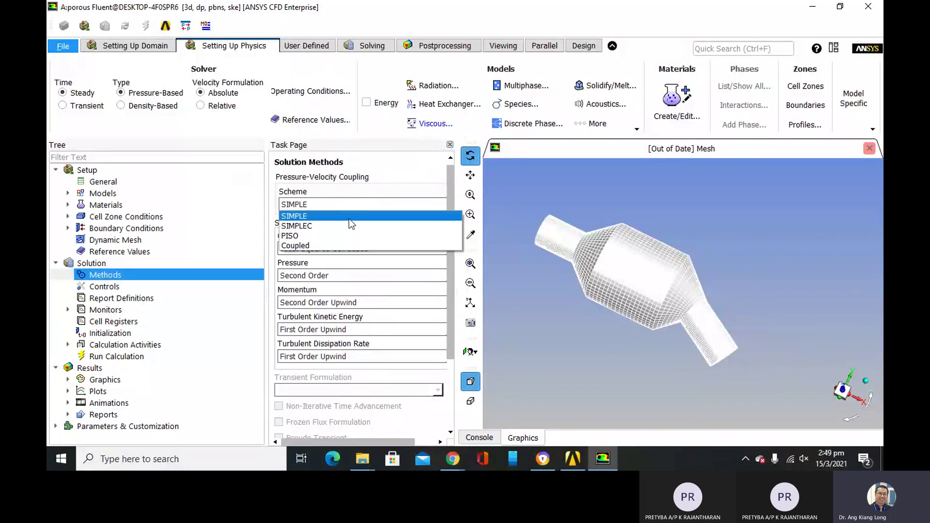
click(348, 245)
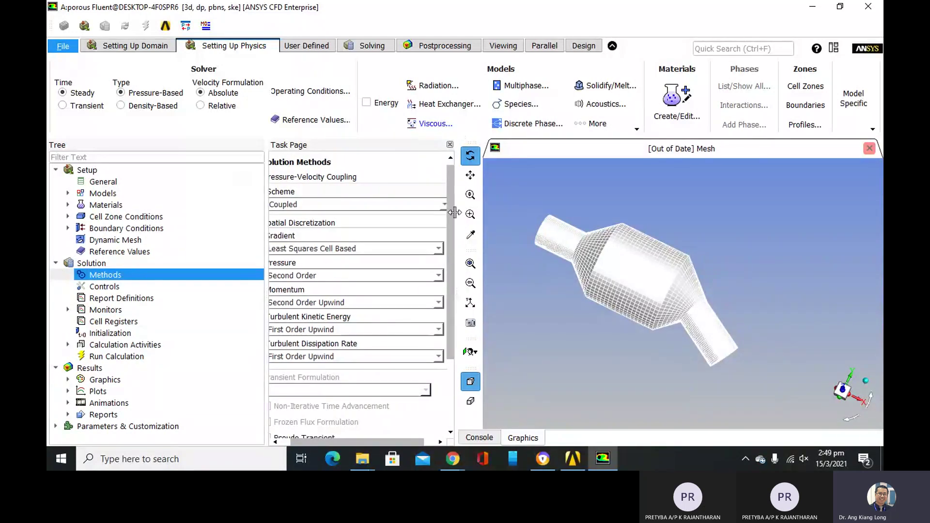
drag(455, 212, 491, 213)
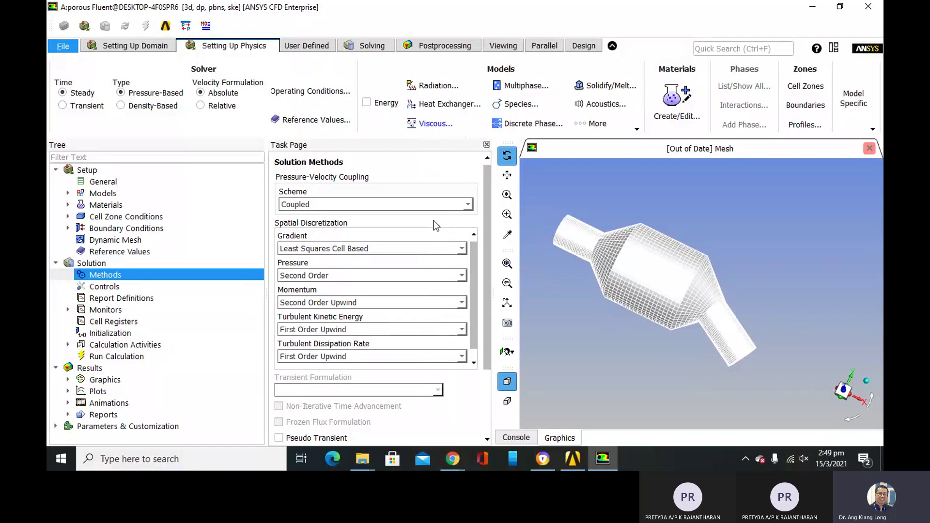
Check the gradient options in the spatial discretization settings and enable Pseudo Transient for the solution methods.
scroll(434, 220, down, 1)
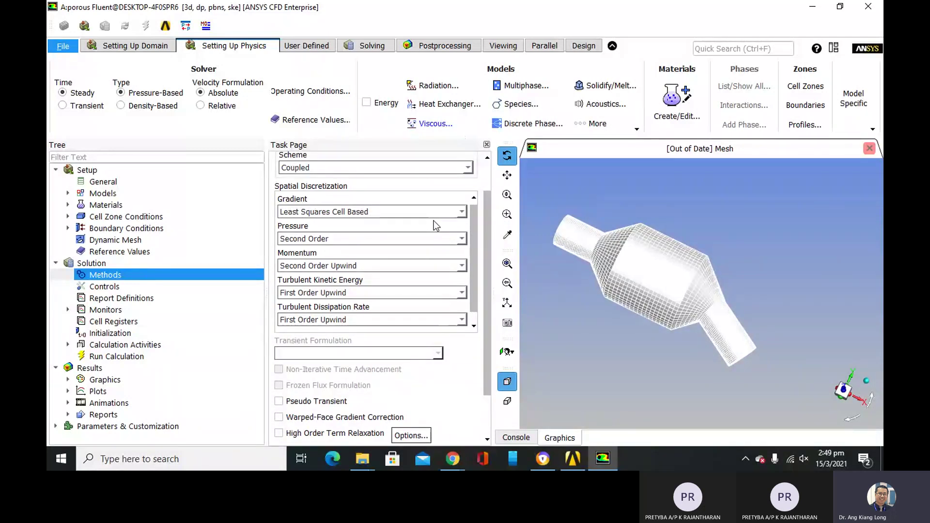
click(434, 213)
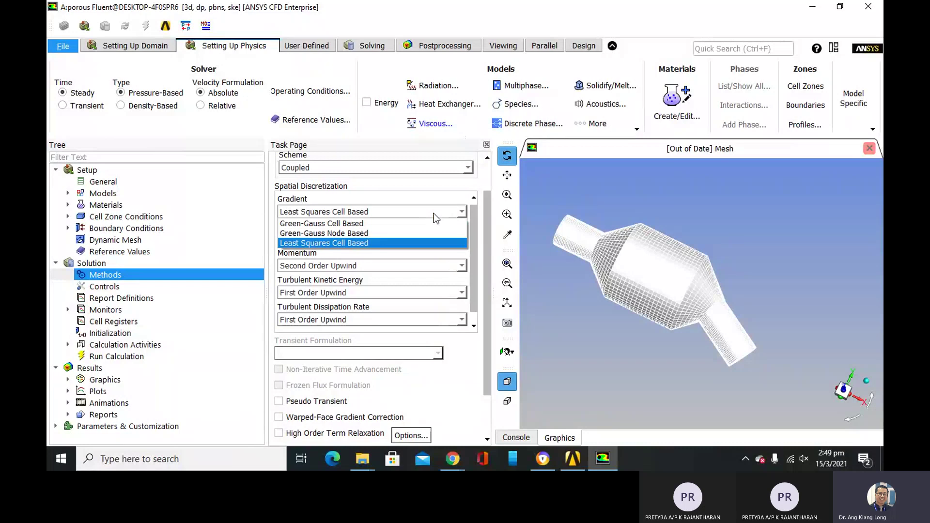
click(434, 213)
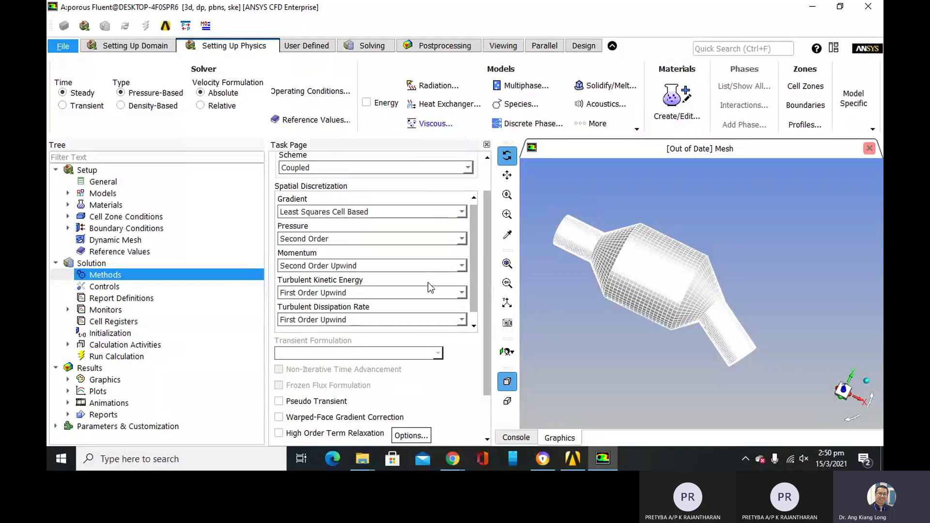
scroll(430, 279, down, 1)
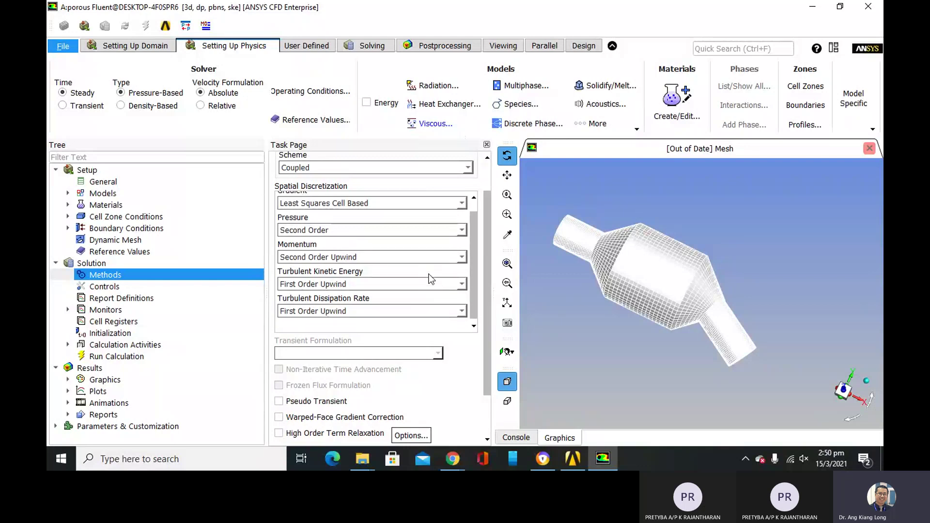
scroll(471, 426, down, 2)
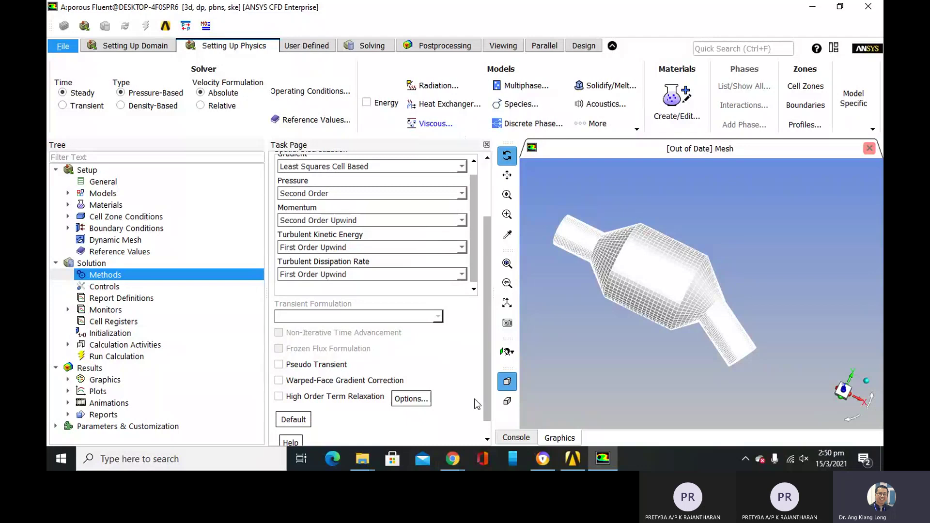
scroll(477, 404, down, 1)
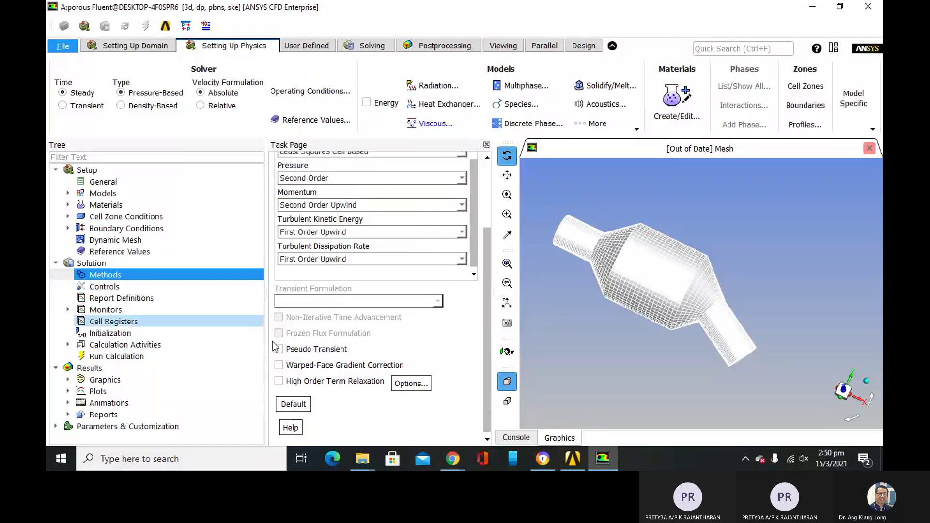
click(332, 344)
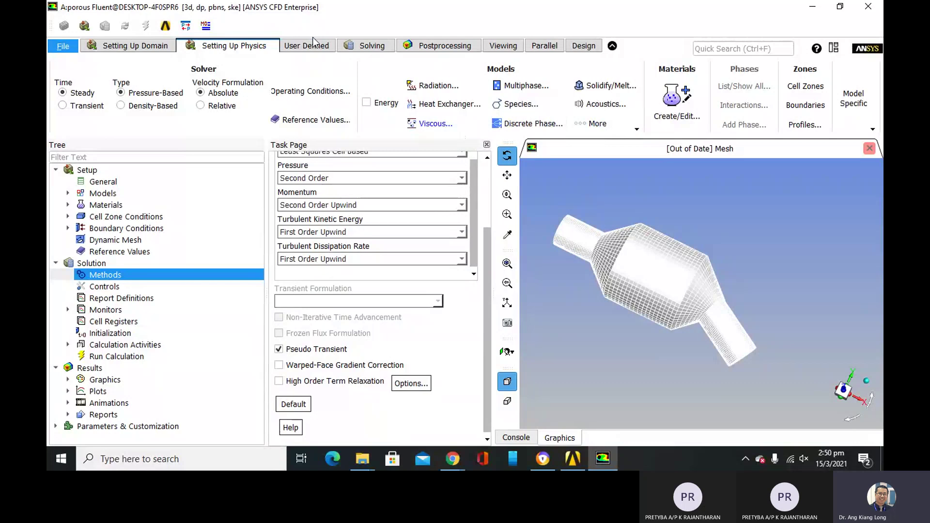
Create a new surface report definition of type Mass Flow Rate and enlarge its dialog to show all surfaces.
click(350, 47)
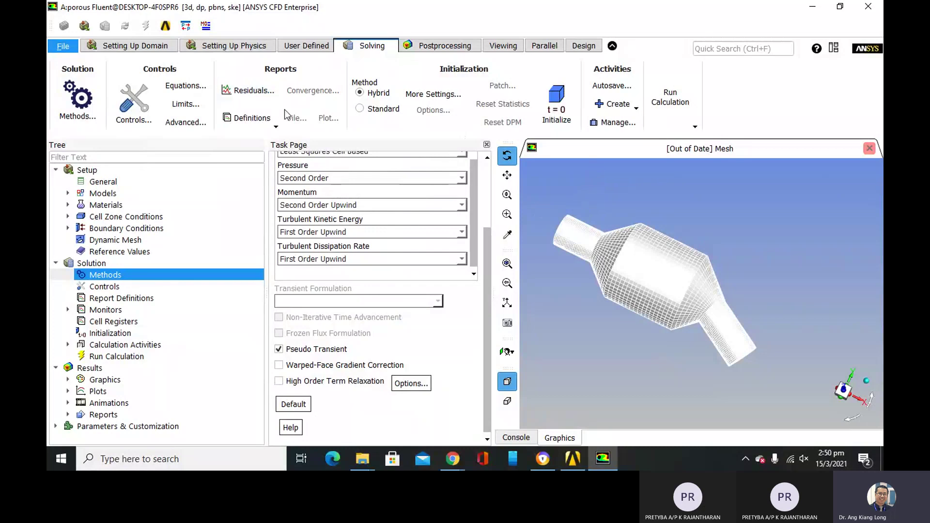
click(270, 124)
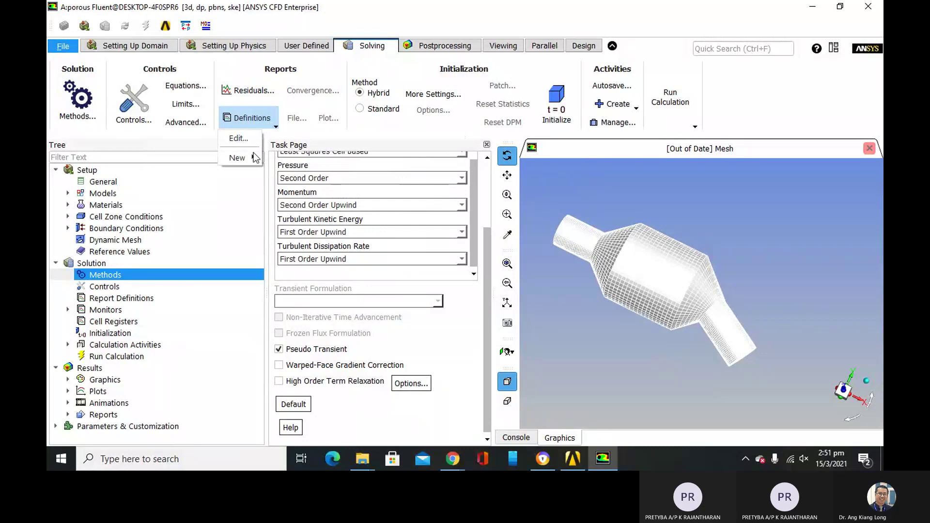
mouse_move(253, 159)
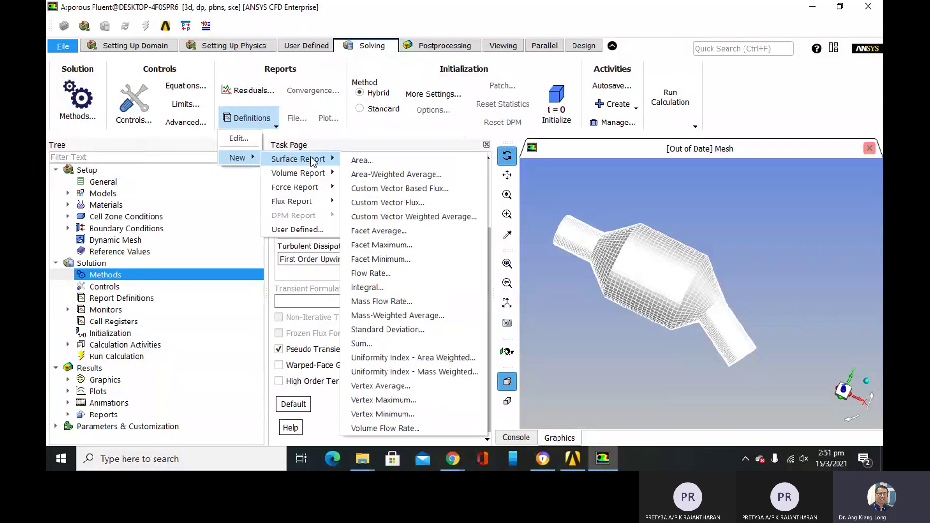
click(412, 301)
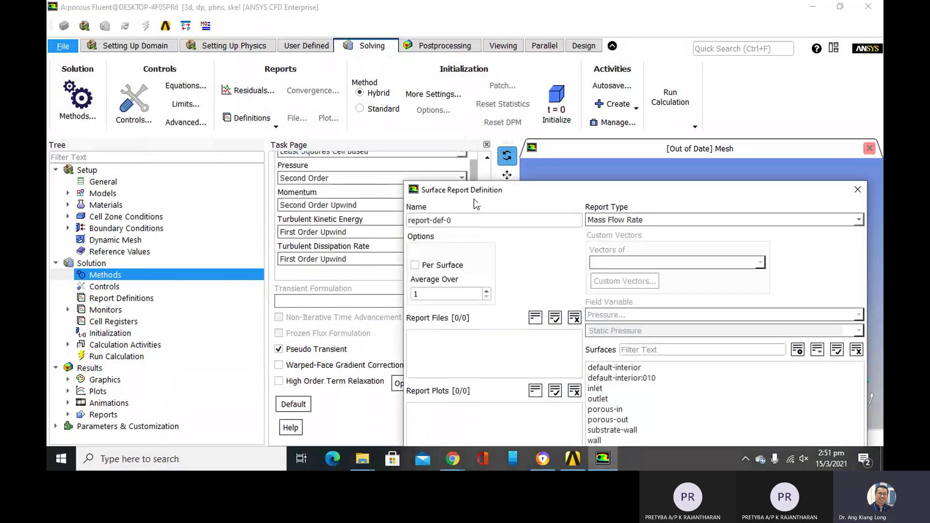
drag(479, 190, 386, 79)
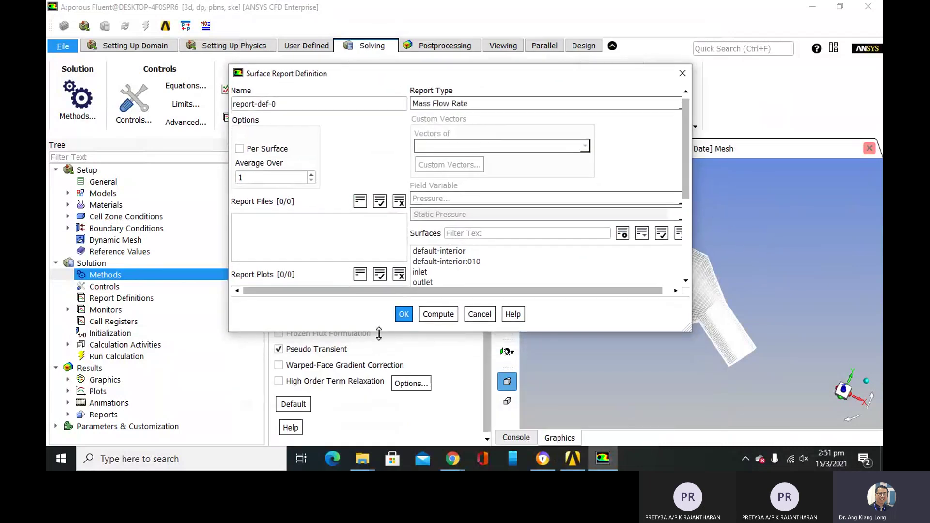
drag(379, 332, 392, 417)
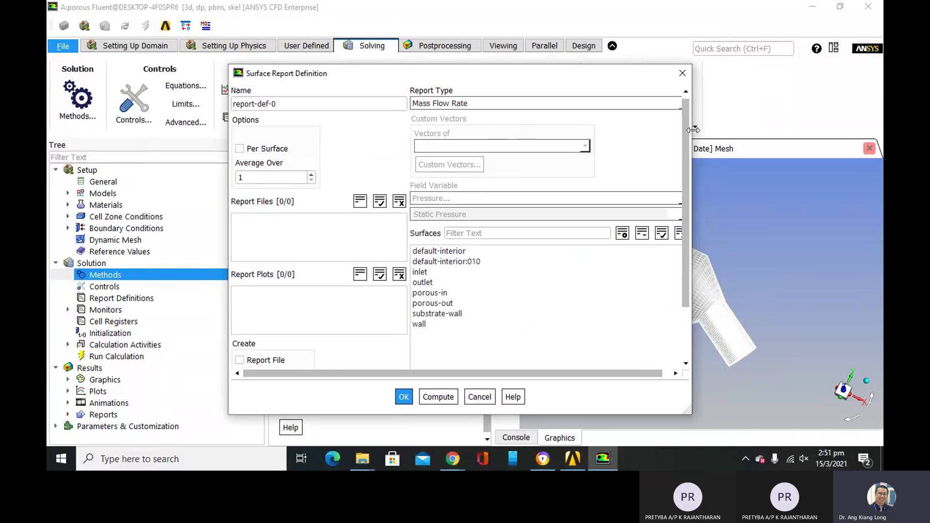
drag(692, 131, 723, 133)
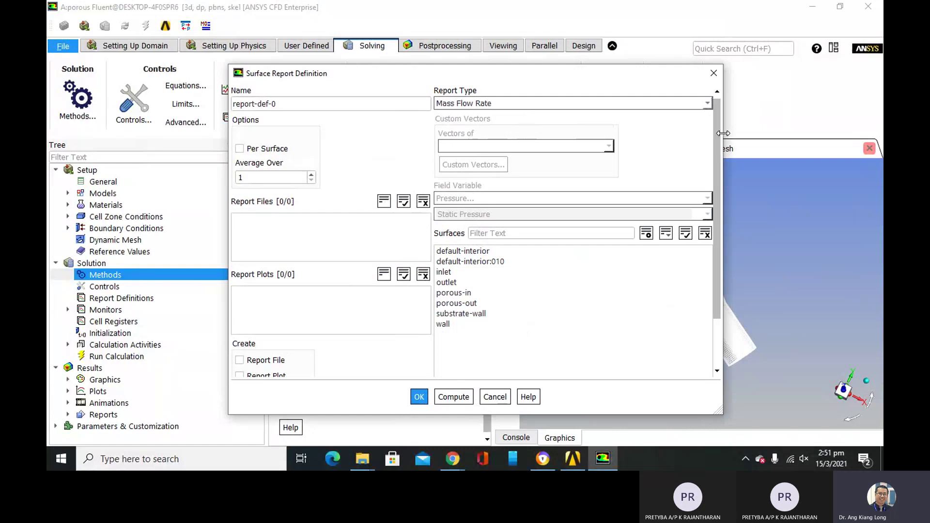
Name the mass flow rate report surface-monitor1 and select the outlet as its surface.
drag(315, 103, 236, 118)
text(surface)
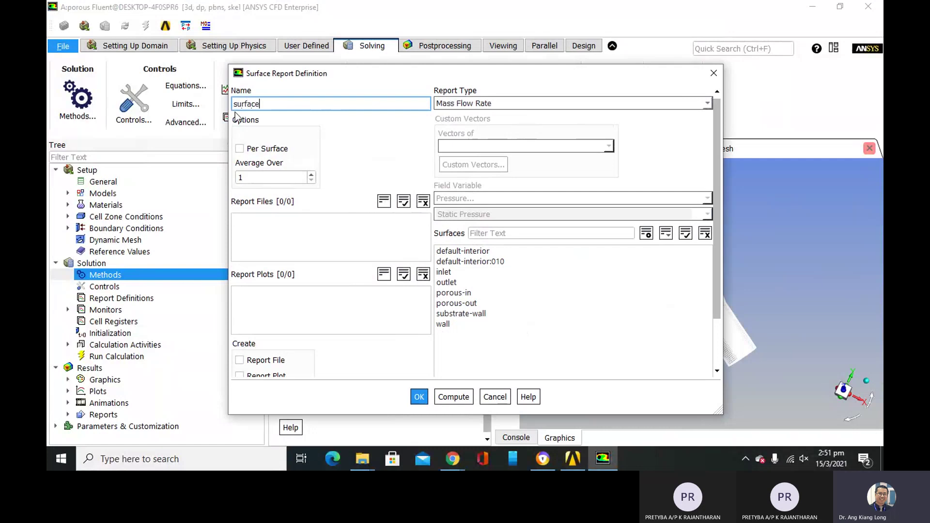
text(-monitor1)
click(449, 286)
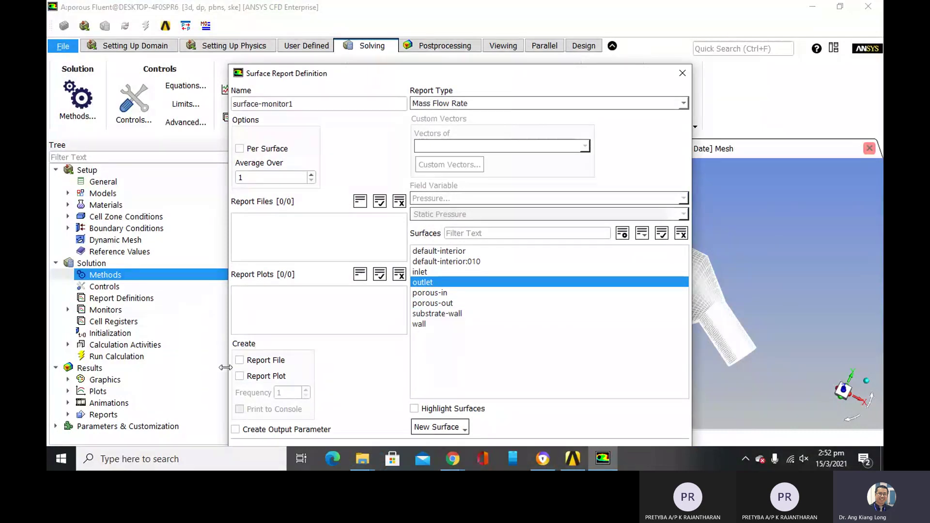
Enable the report file, report plot and console printing for surface-monitor1 and save the report definition.
click(242, 363)
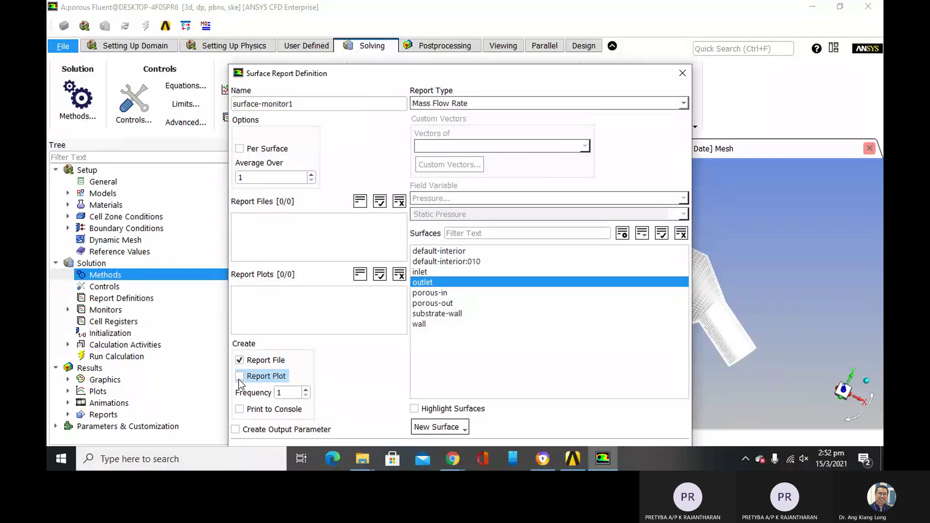
click(240, 380)
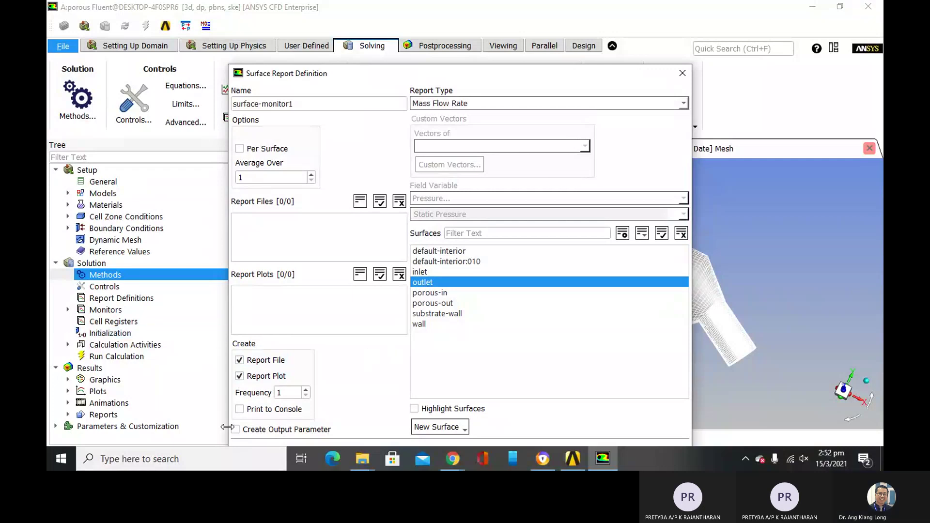
click(240, 411)
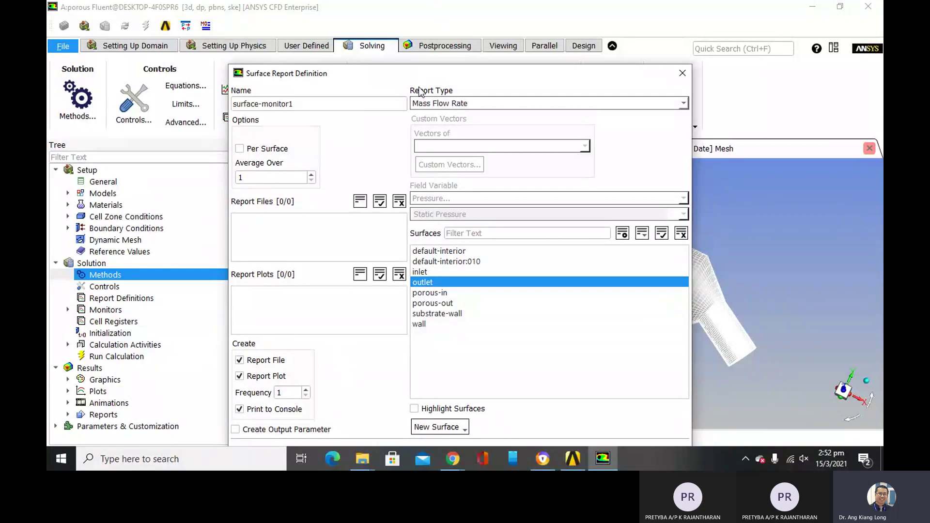
drag(422, 71, 426, 22)
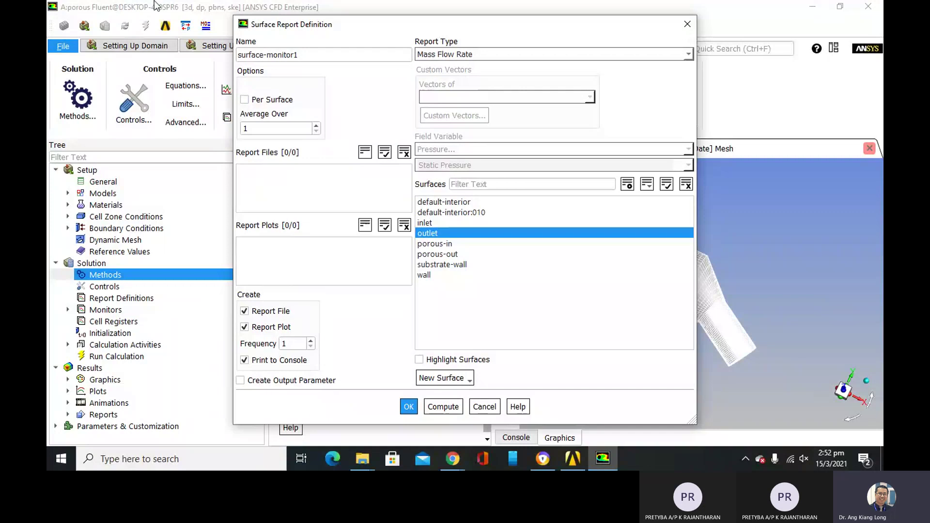
click(407, 410)
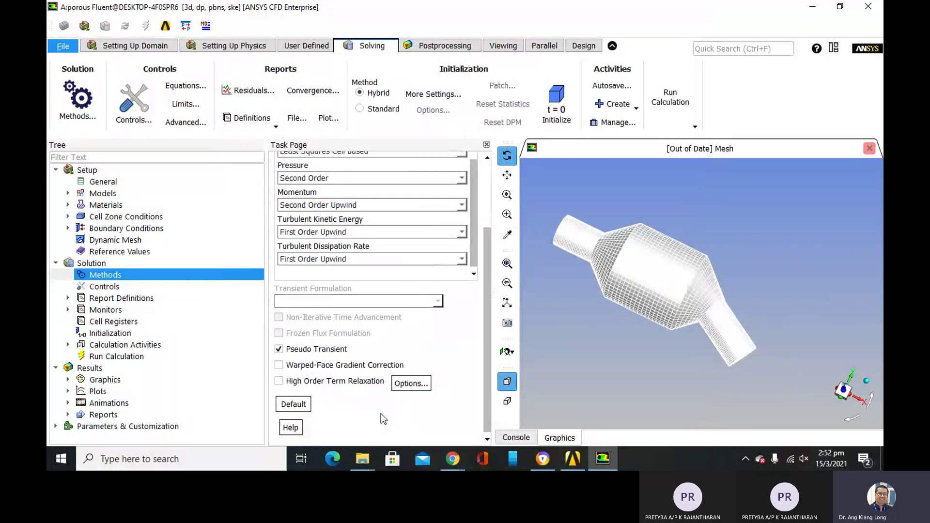
Open the solution initialization settings and change the method to Standard Initialization.
click(55, 263)
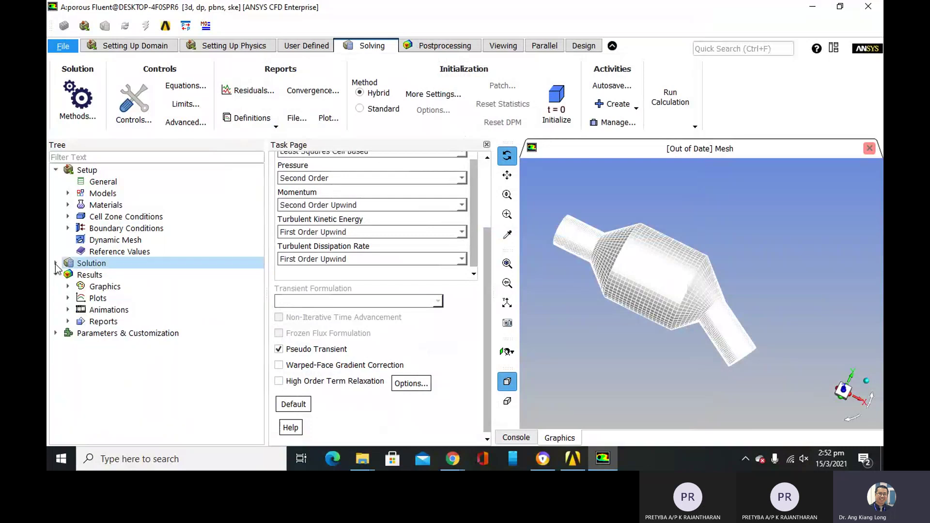
click(56, 263)
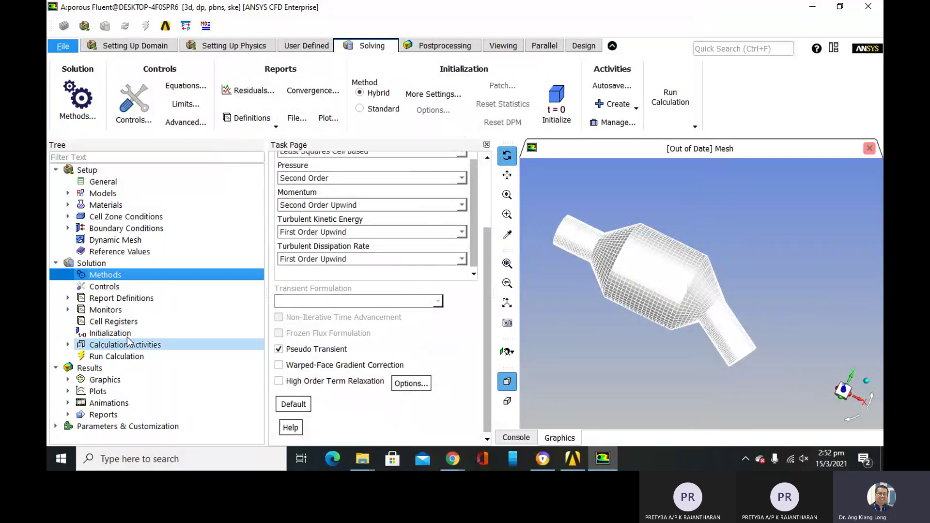
click(129, 333)
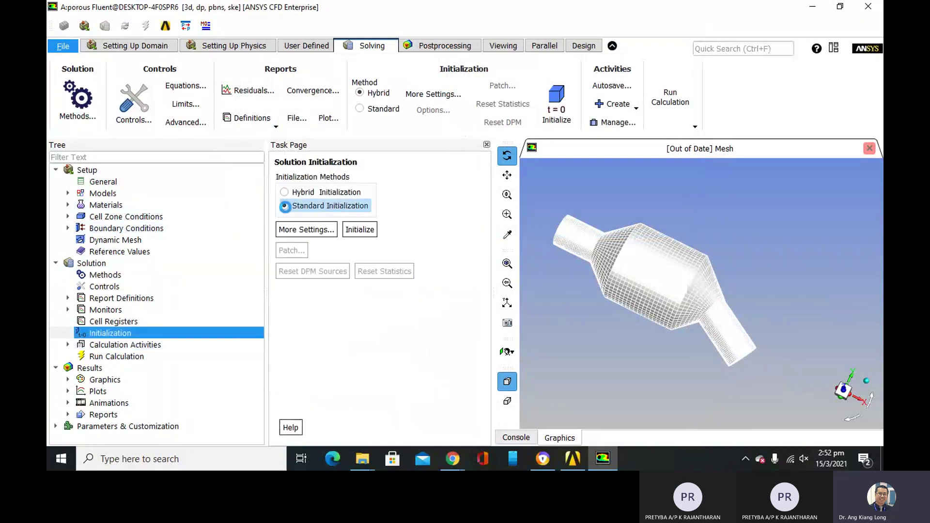
click(285, 206)
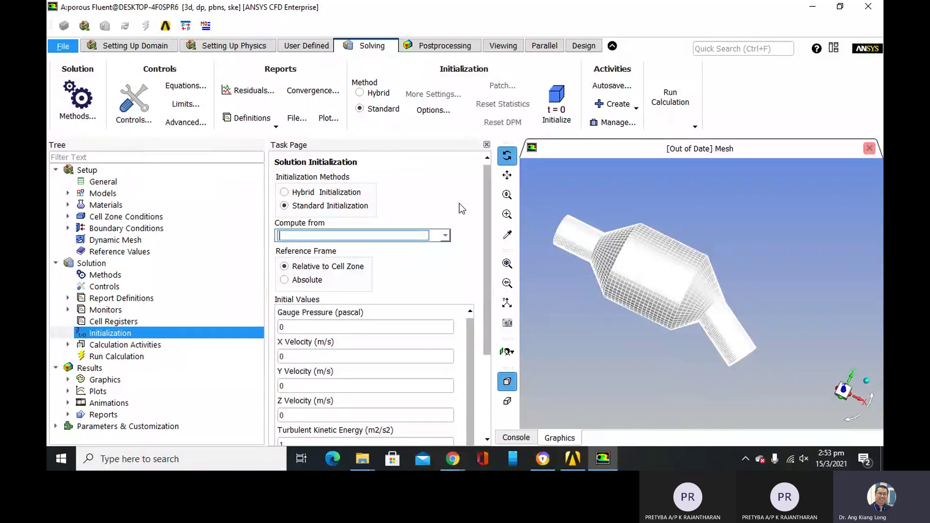
Examine the Standard Initialization options, including the compute-from source, reference frame and initial values.
scroll(460, 204, down, 1)
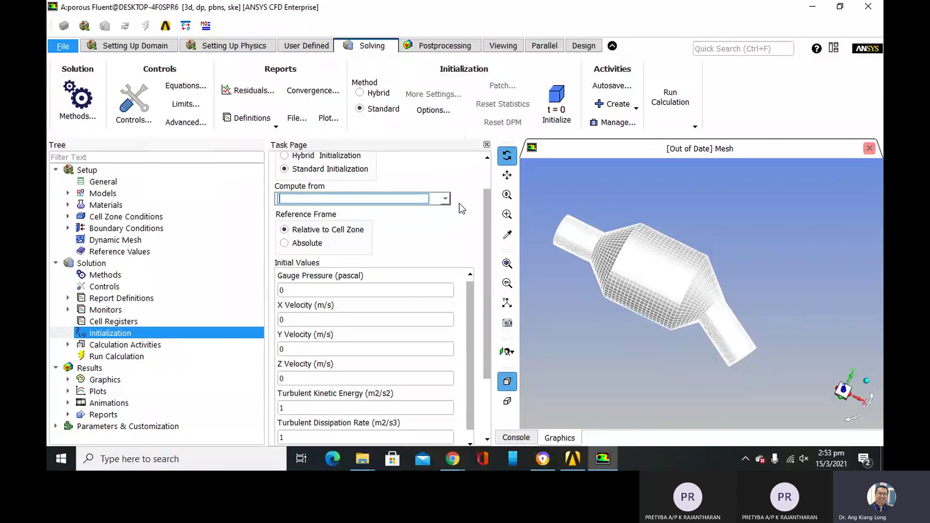
scroll(460, 204, up, 1)
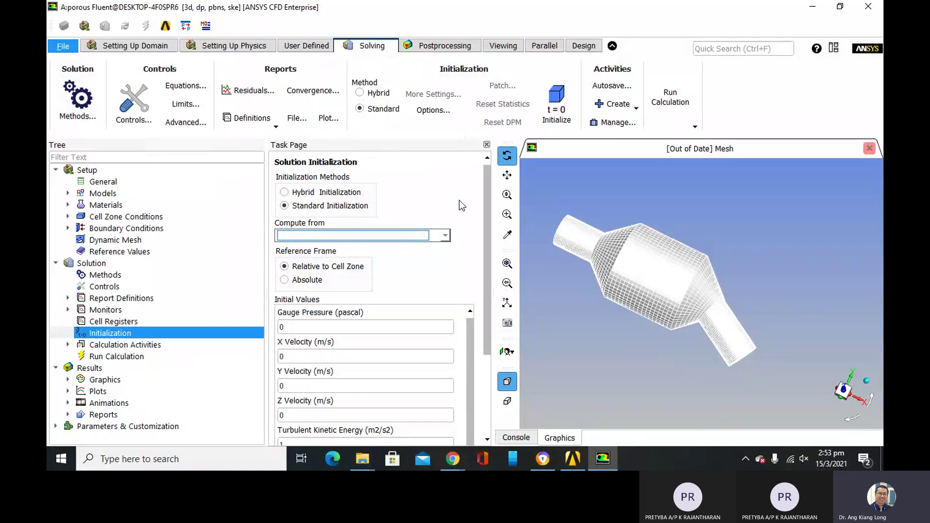
scroll(477, 210, down, 2)
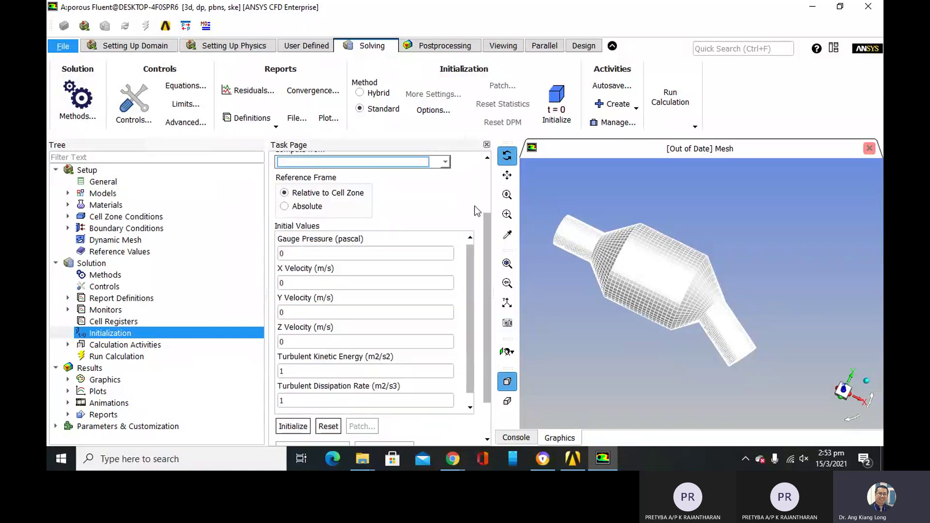
scroll(478, 211, up, 2)
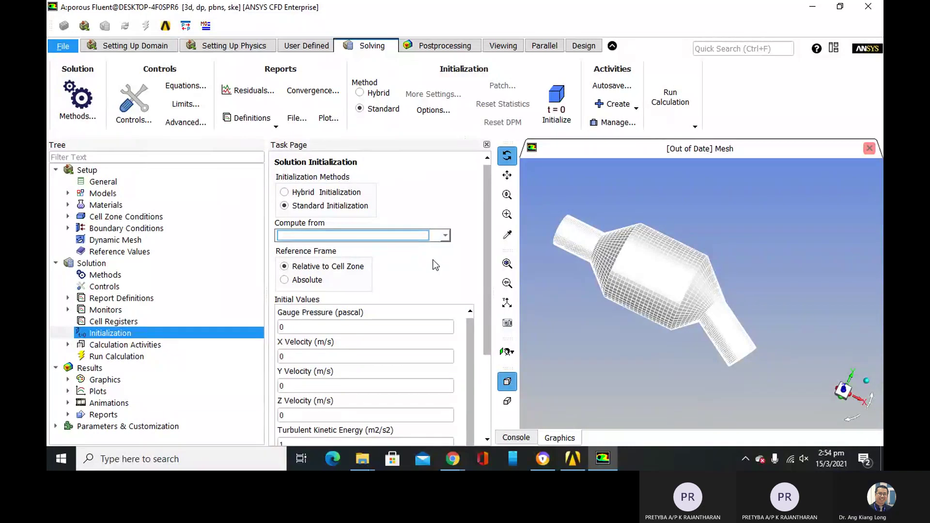
scroll(438, 295, down, 4)
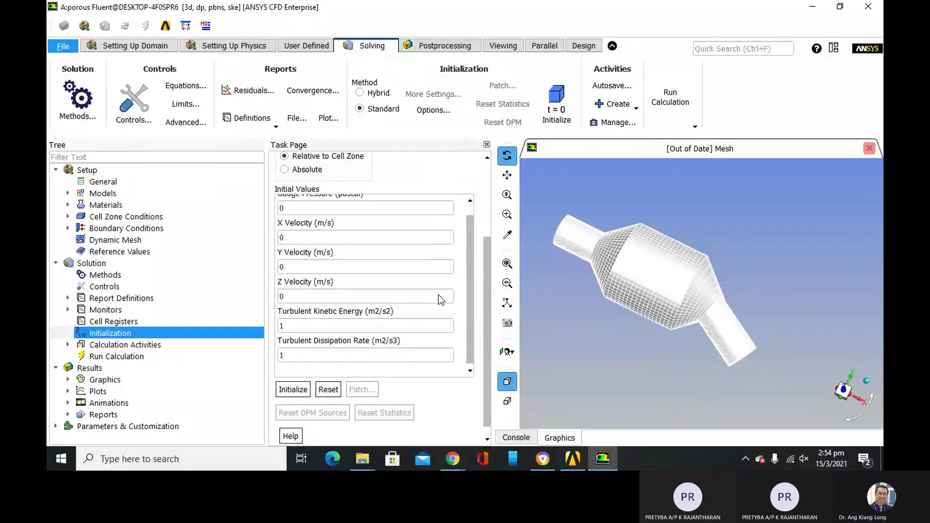
scroll(438, 294, down, 1)
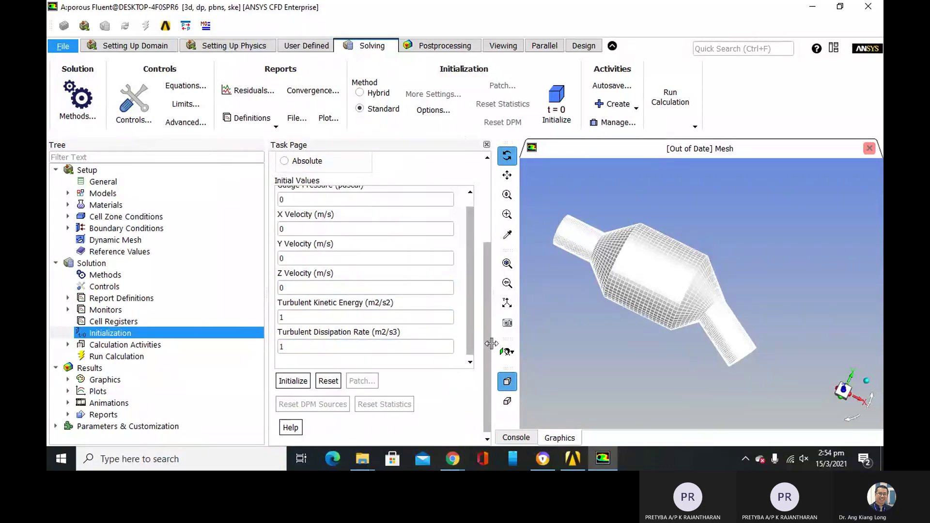
scroll(441, 351, up, 5)
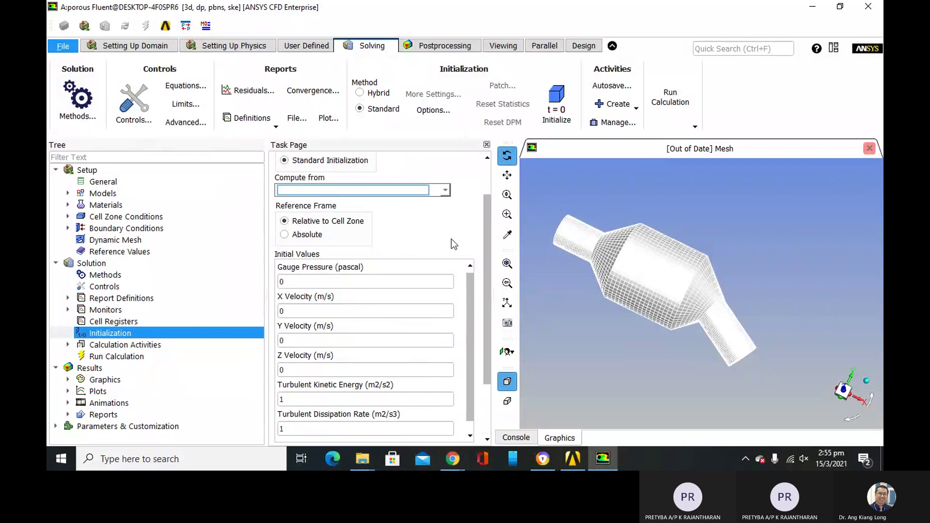
scroll(456, 223, down, 3)
scroll(459, 198, up, 5)
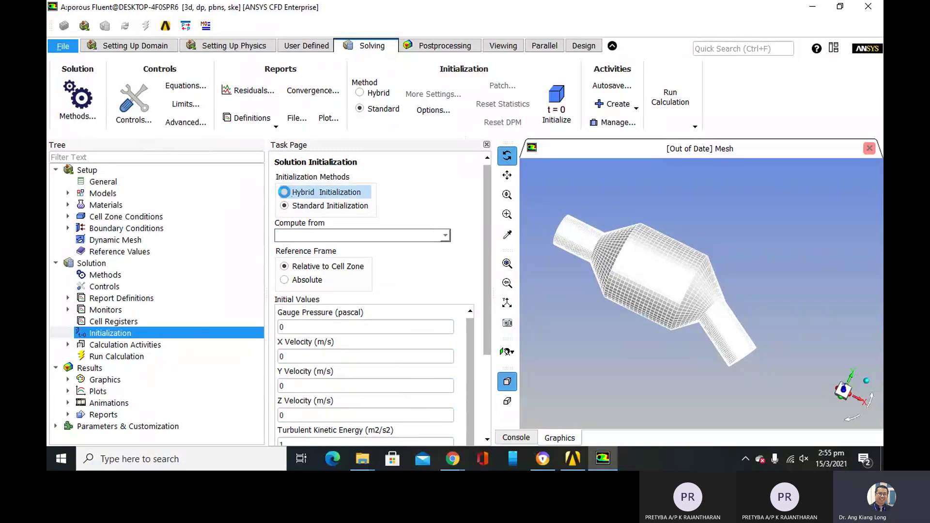
click(285, 193)
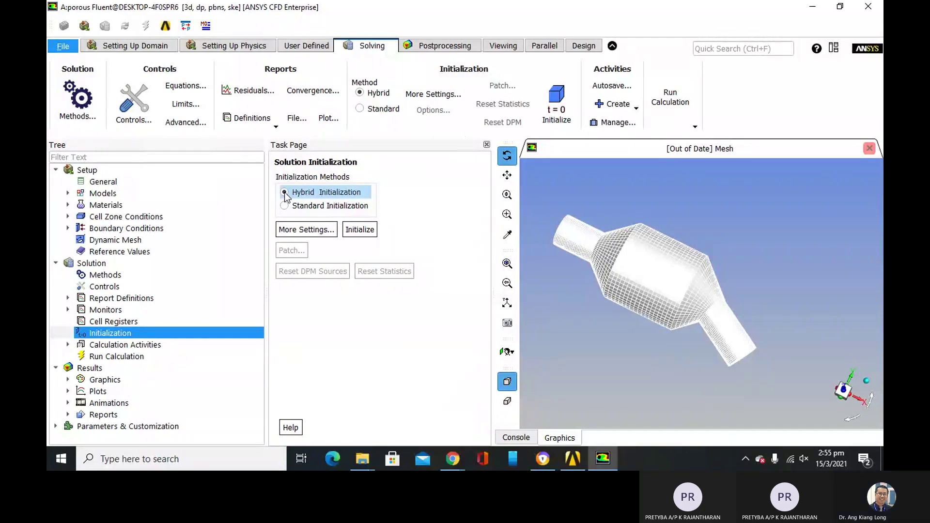
click(290, 230)
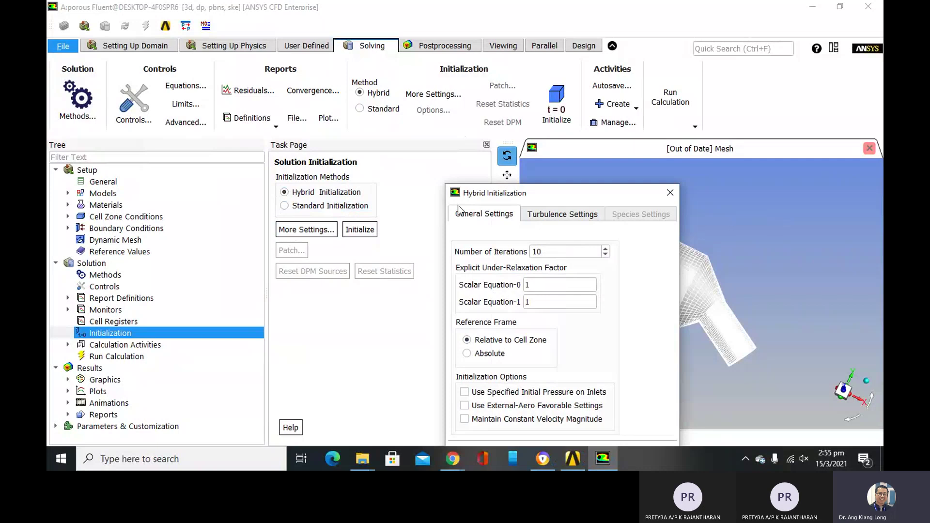
drag(533, 199, 447, 98)
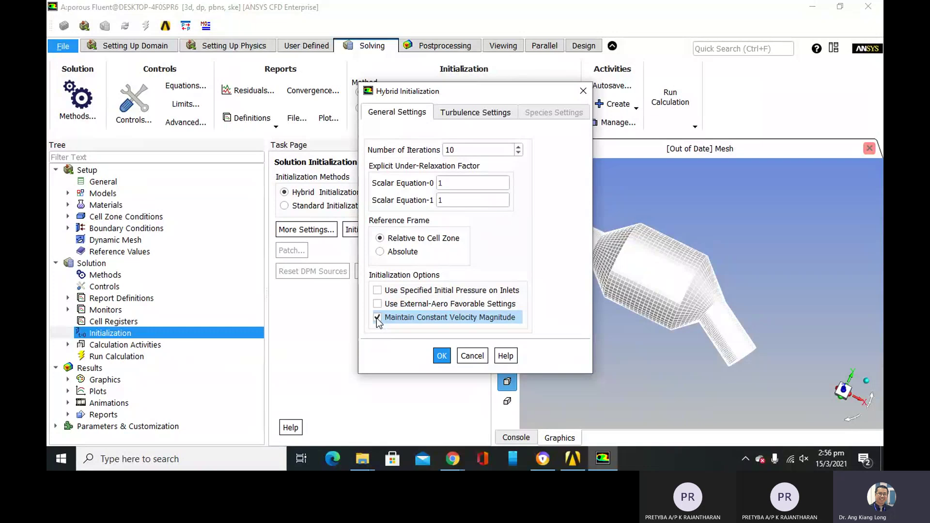
click(473, 357)
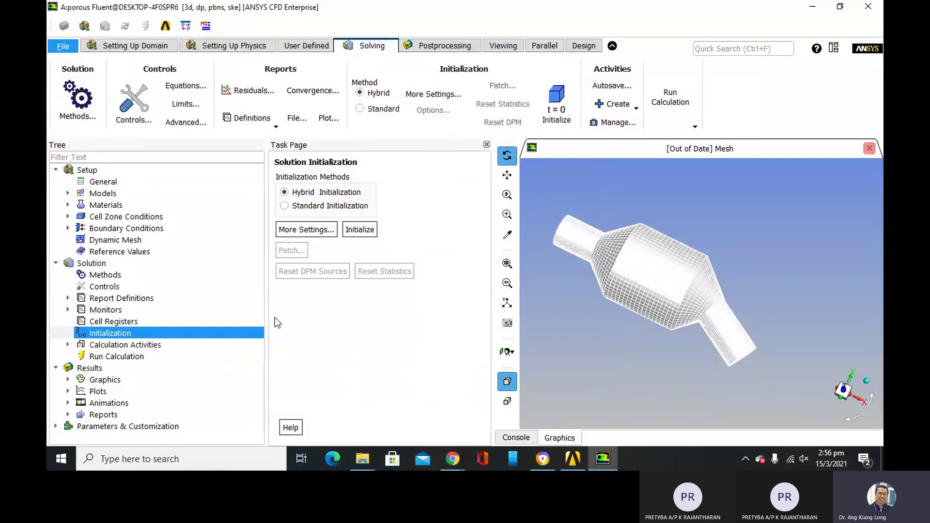
click(283, 207)
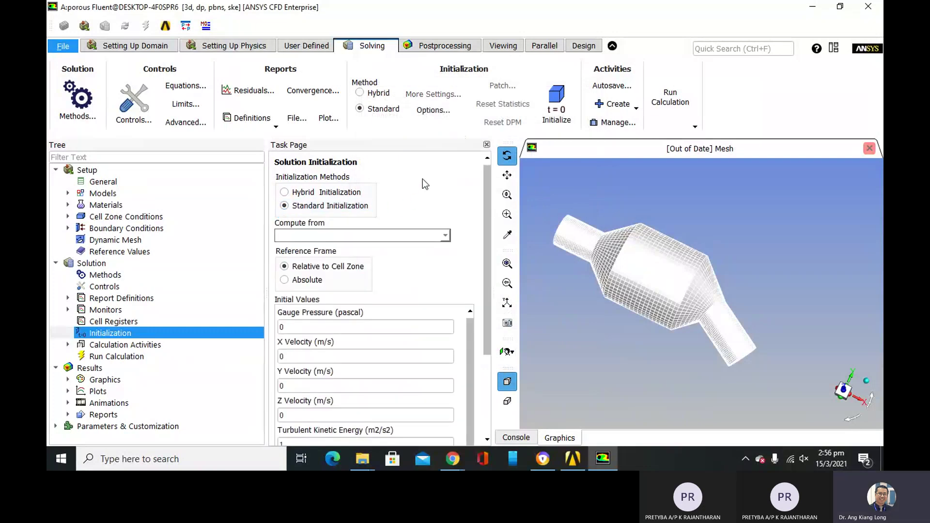
Review the pressure, velocity and turbulence fields among the initial values for standard initialization.
scroll(469, 248, down, 5)
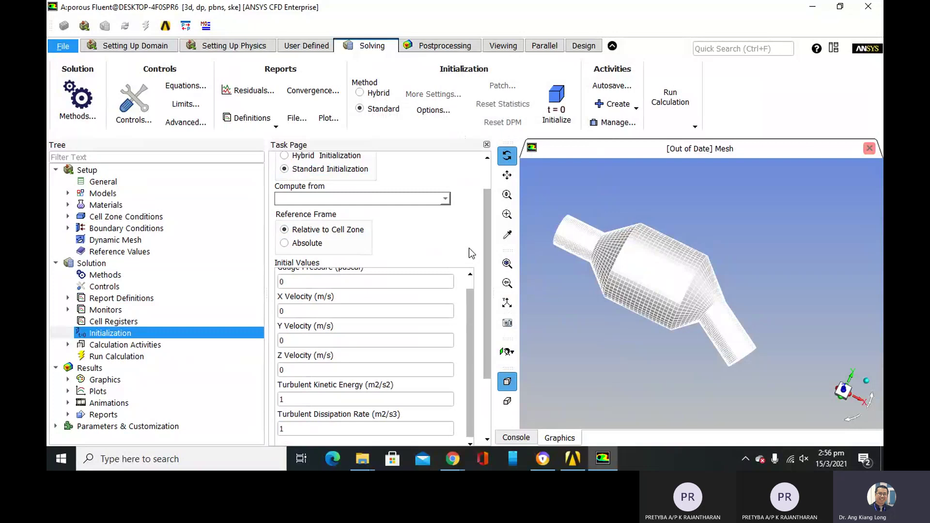
scroll(469, 248, up, 2)
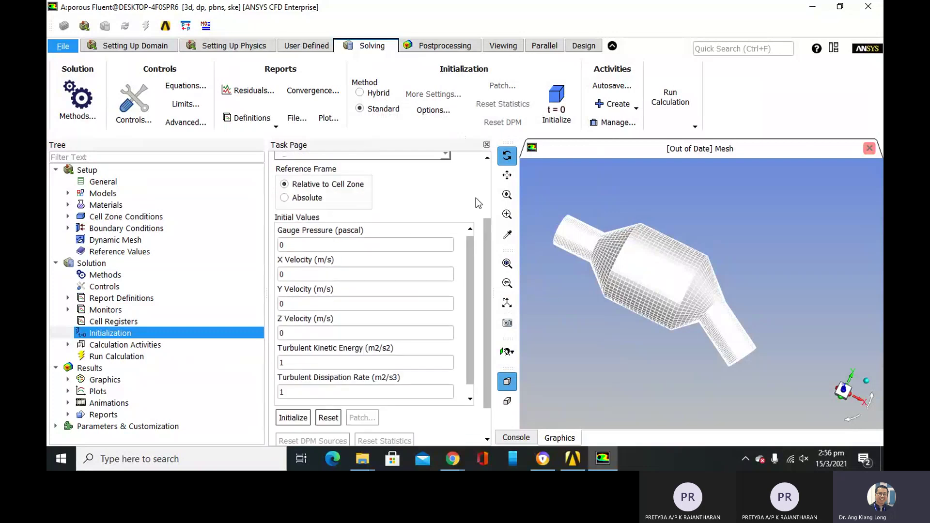
scroll(476, 193, down, 1)
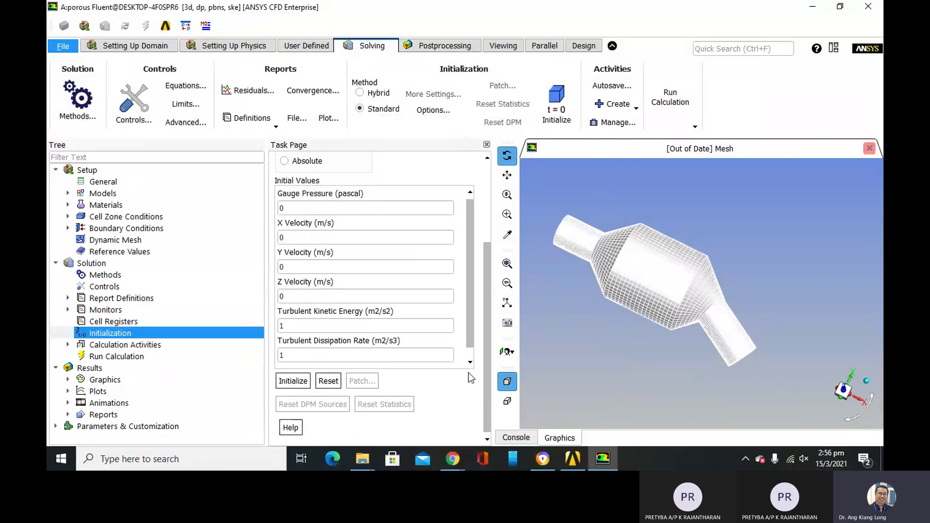
scroll(469, 373, up, 3)
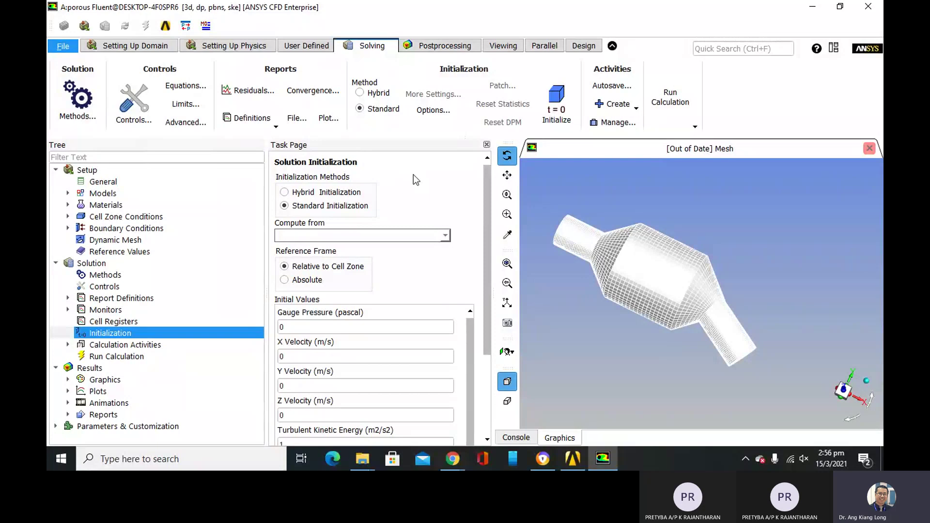
scroll(414, 174, down, 4)
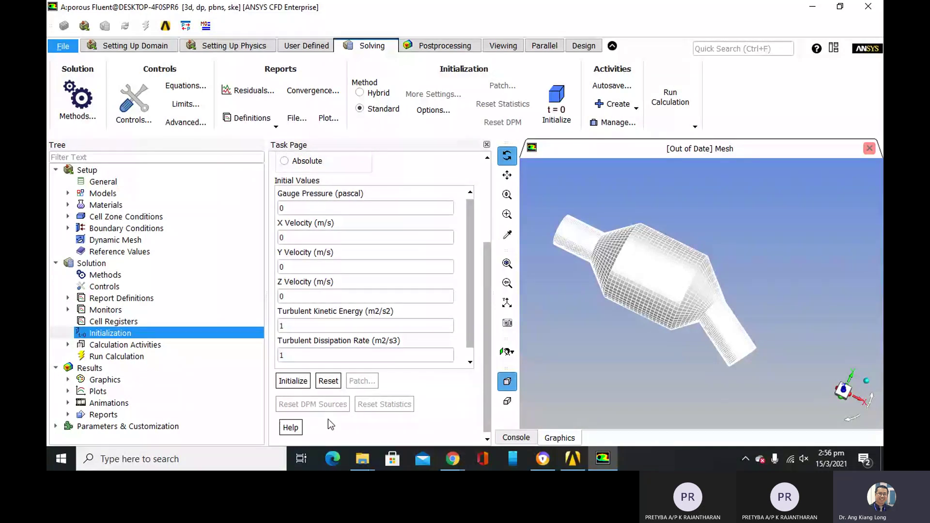
scroll(436, 352, down, 1)
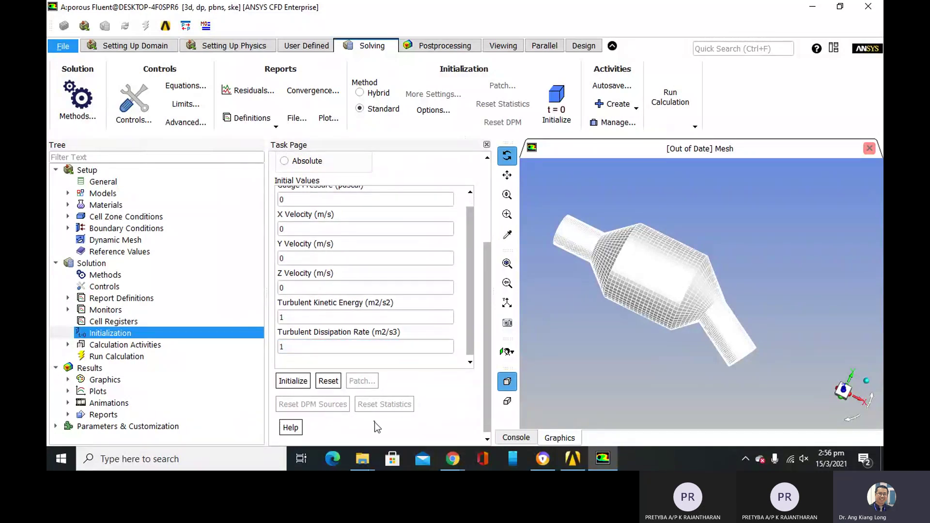
scroll(334, 315, up, 4)
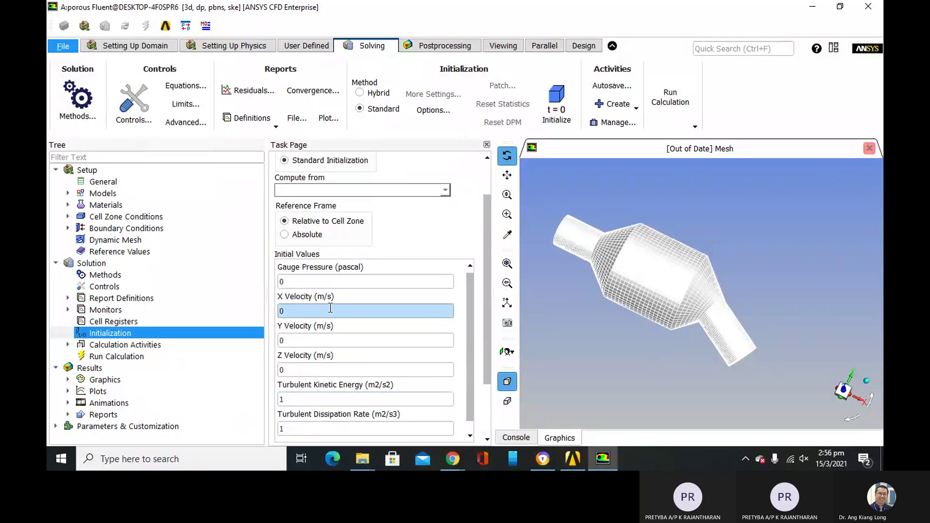
scroll(328, 291, down, 4)
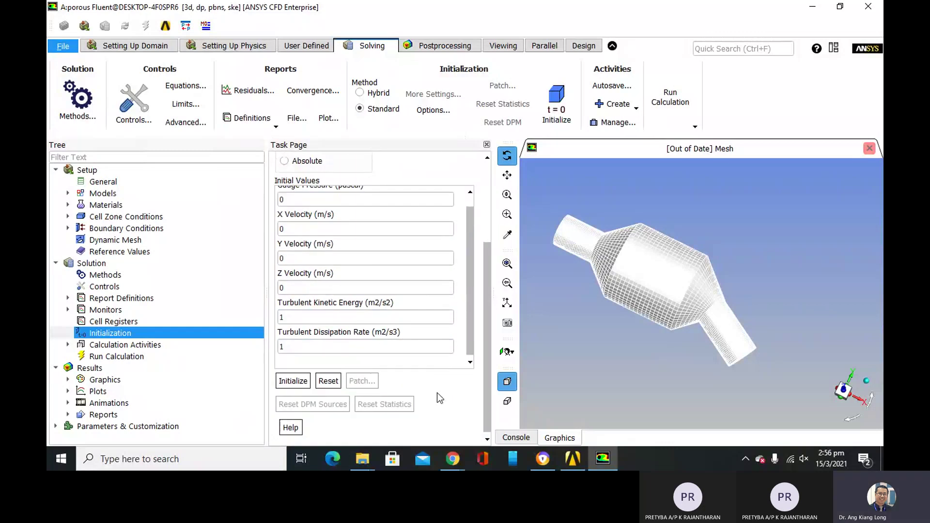
scroll(407, 291, up, 5)
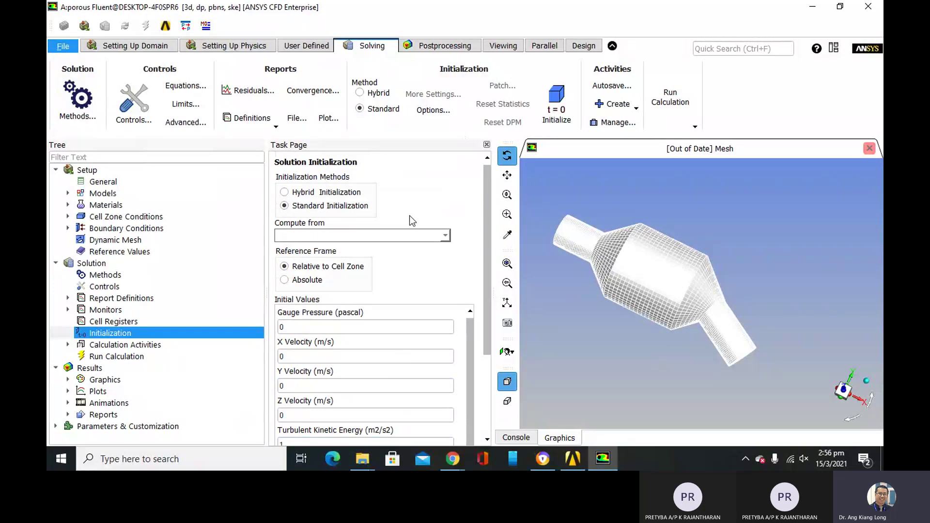
Compute the standard initial values from the inlet and initialize the solution.
click(393, 235)
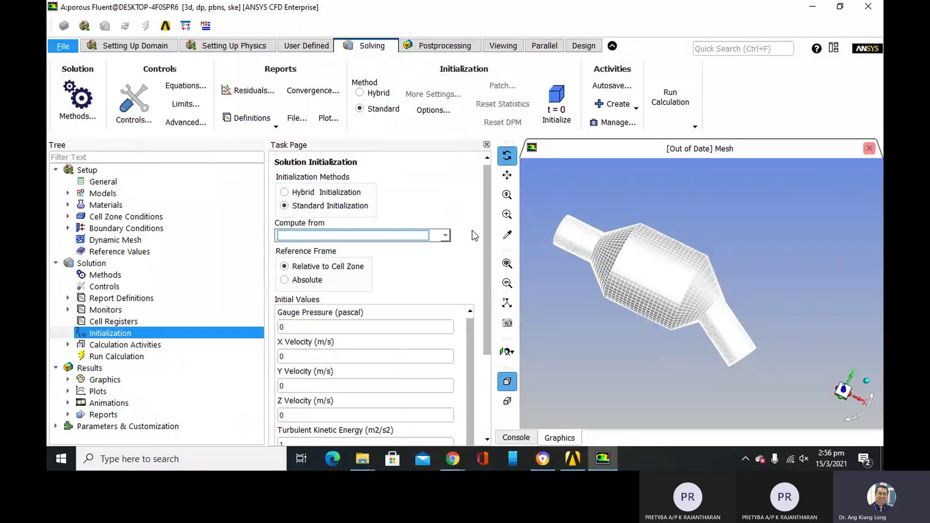
click(446, 236)
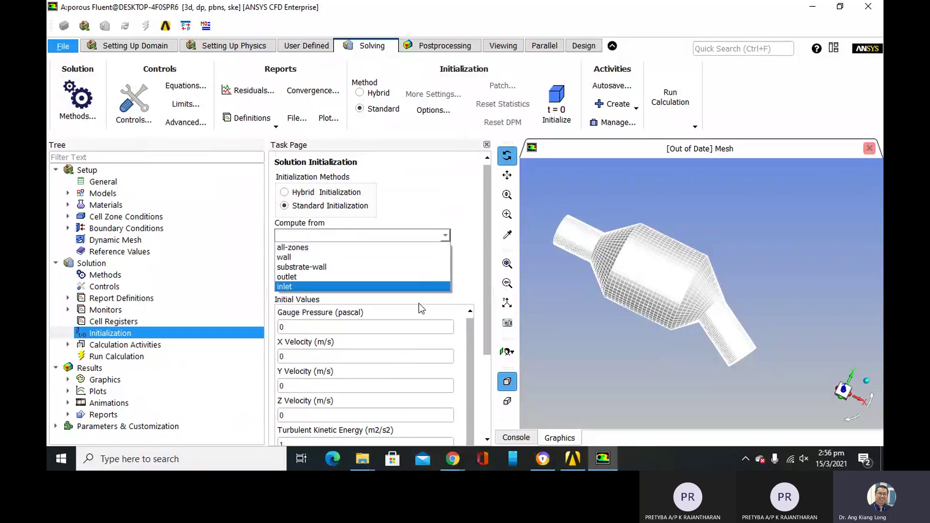
click(419, 288)
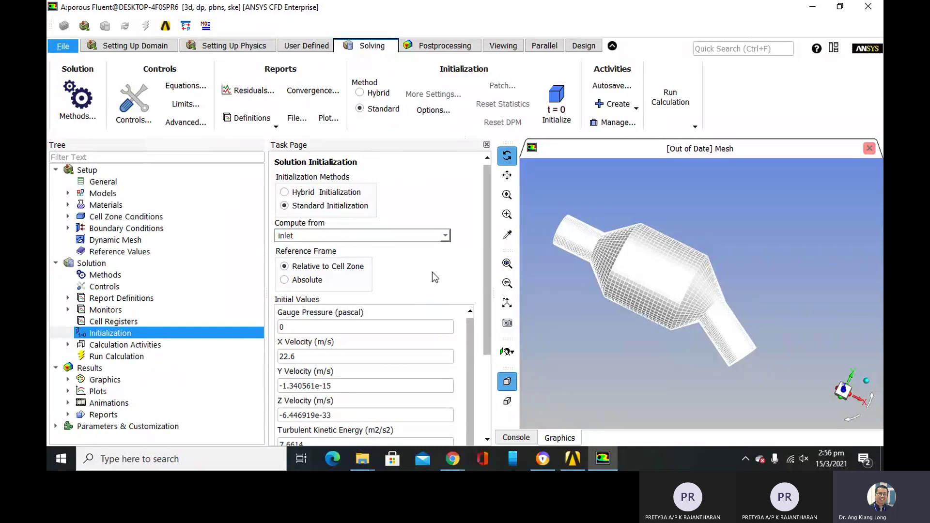
scroll(432, 281, down, 3)
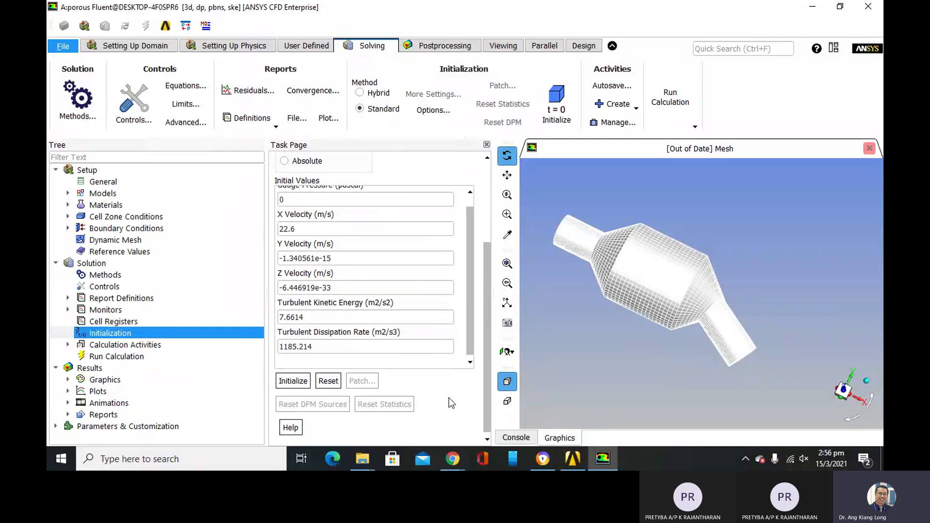
click(306, 382)
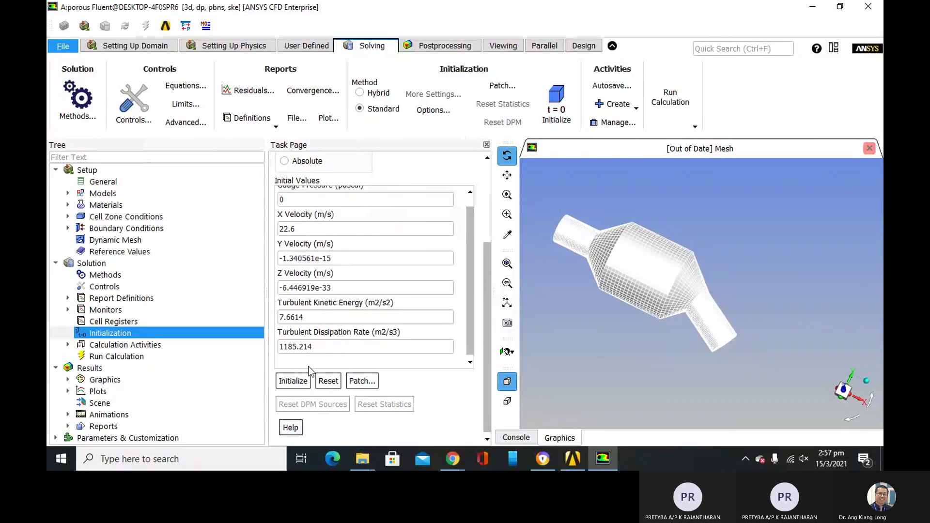
Initialize the solution again with the console output in view, and return to the mesh graphics.
click(516, 438)
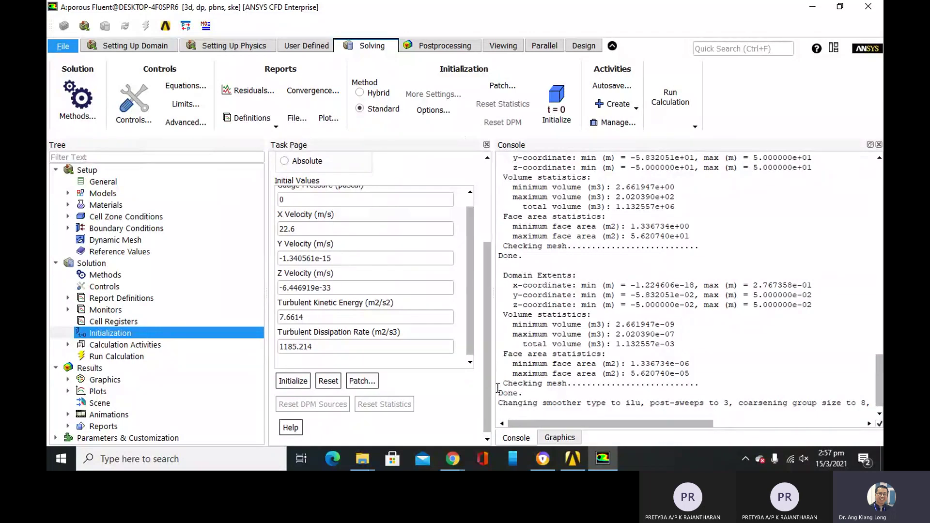
drag(498, 389, 524, 392)
click(574, 411)
click(306, 382)
click(662, 312)
click(544, 437)
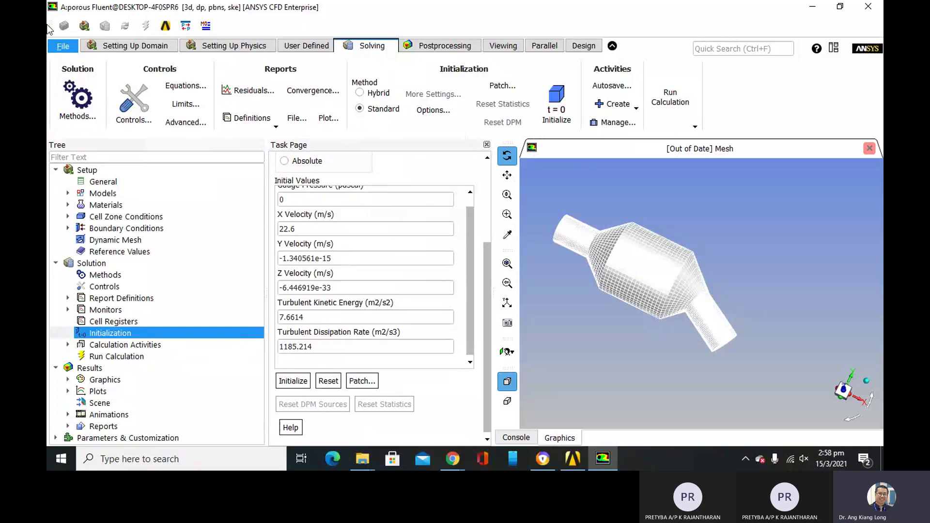
Export the case file as catalytic_converter.cas.gz with binary writing enabled.
click(57, 44)
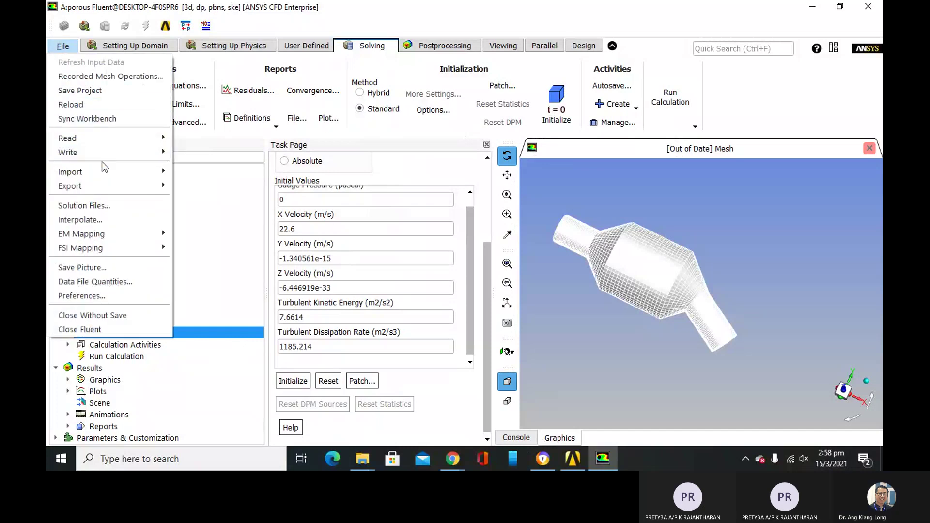
mouse_move(102, 176)
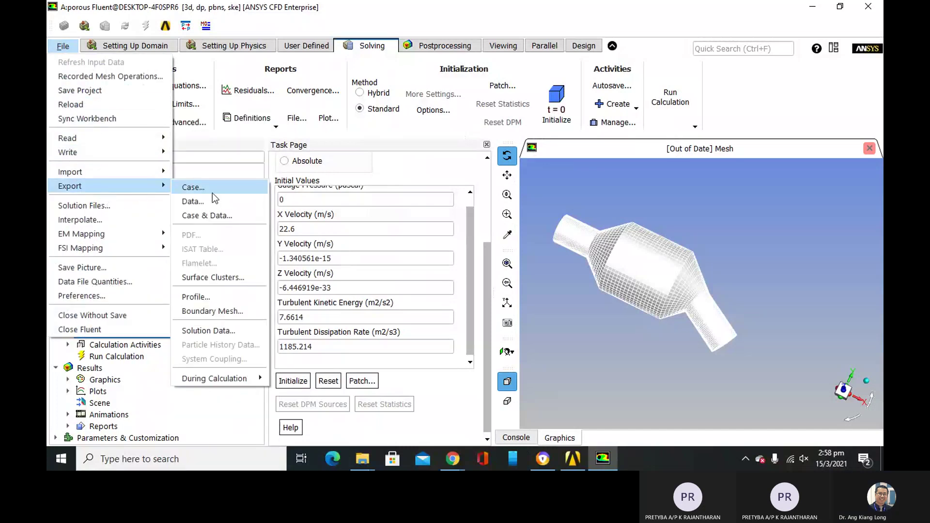
click(214, 188)
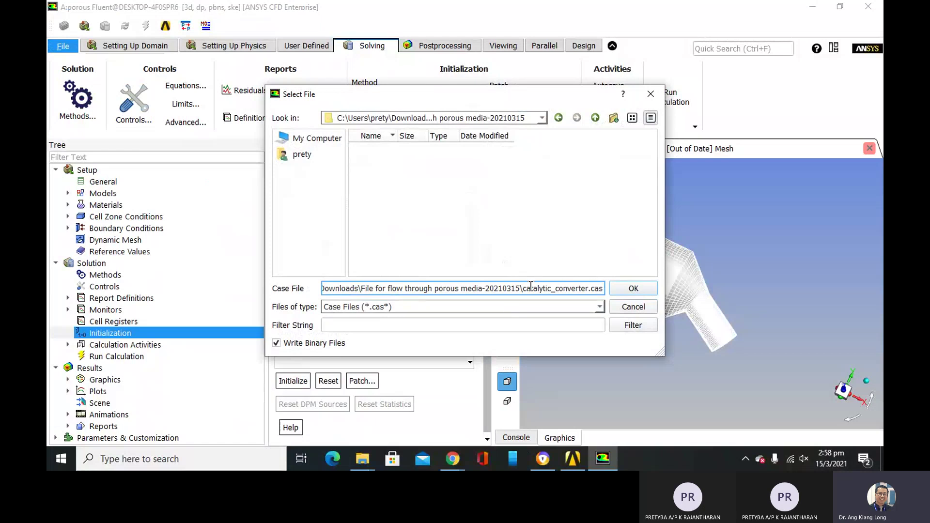
drag(523, 289, 272, 296)
key(BackSpace)
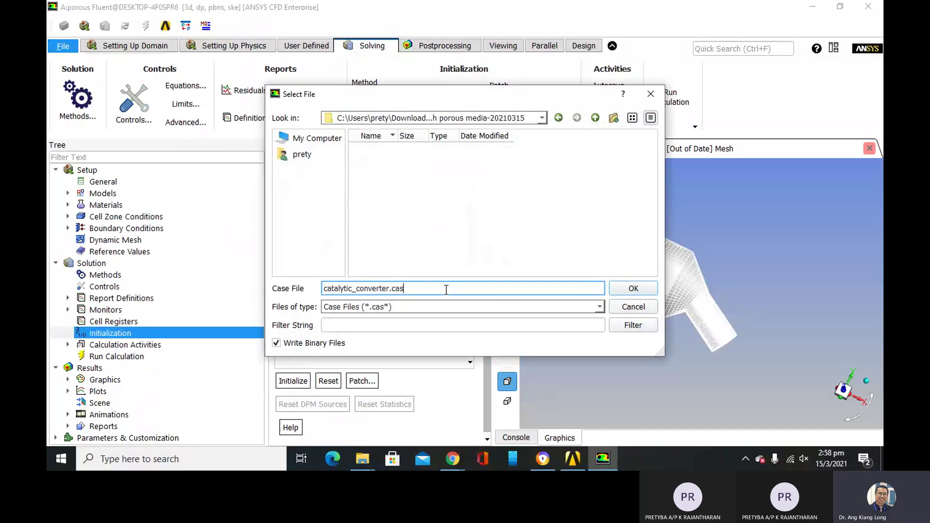
text(.gz)
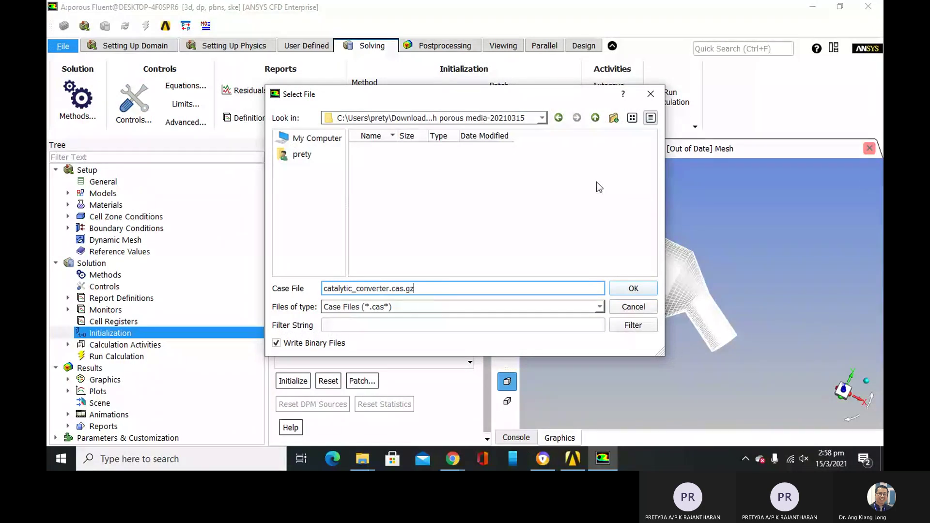
click(639, 287)
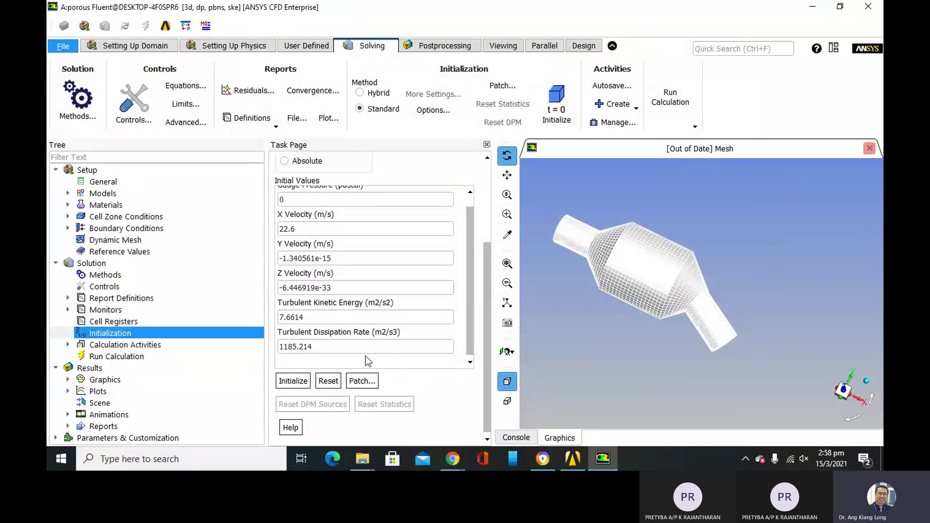
Set the number of iterations for the calculation run to 100.
click(189, 357)
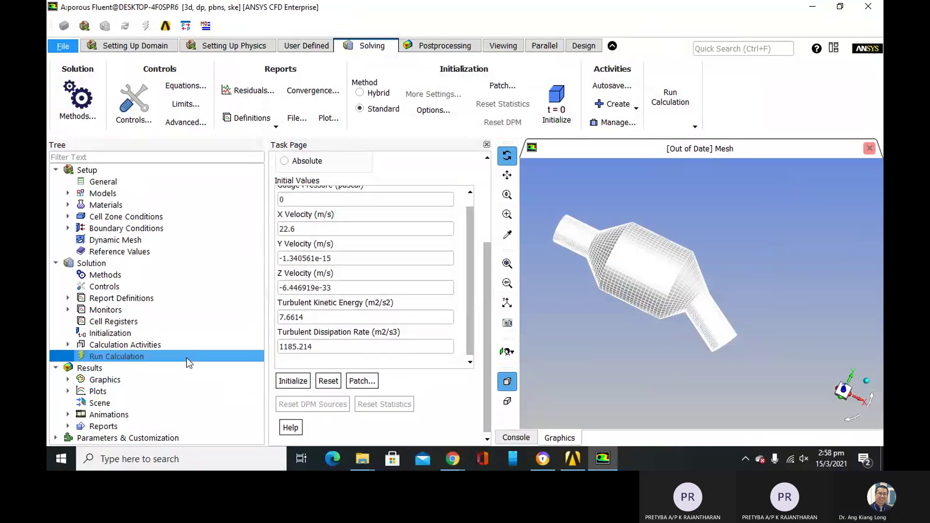
scroll(284, 327, down, 3)
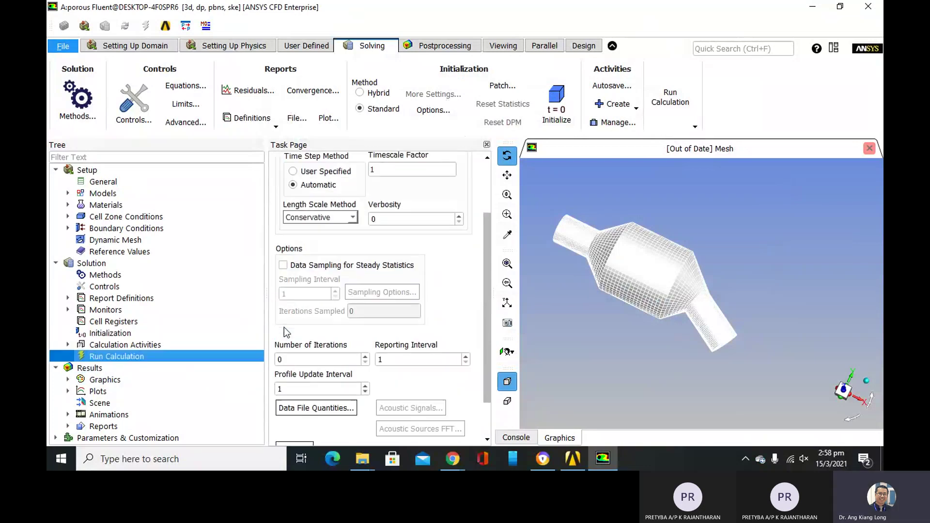
click(298, 359)
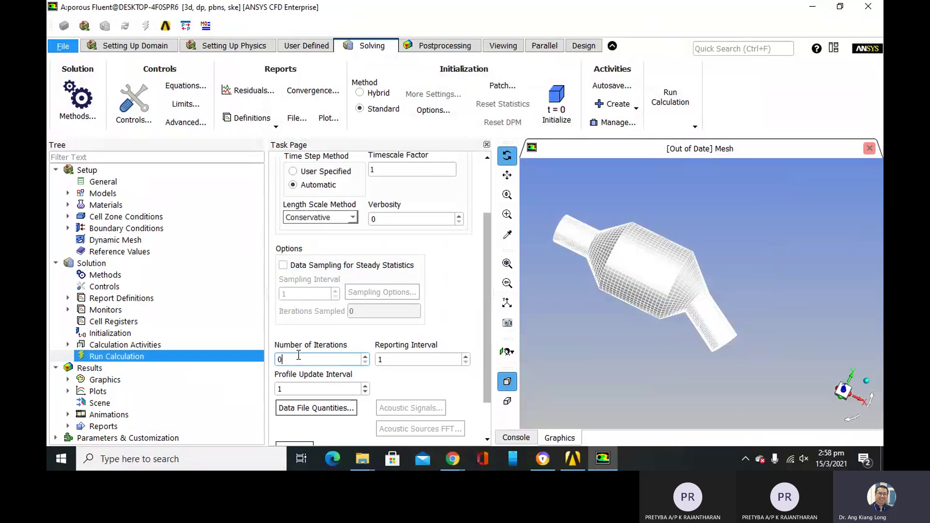
key(BackSpace)
text(100)
key(Return)
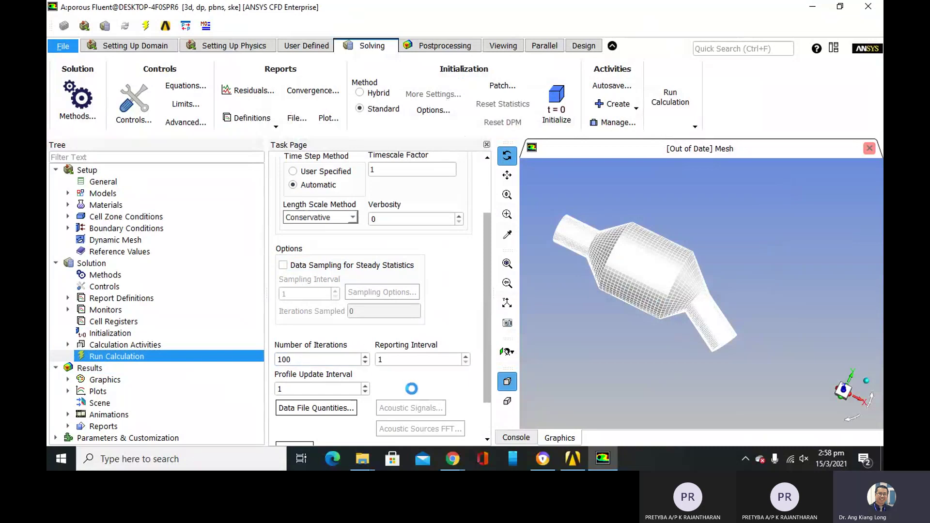
Run the calculation to completion, dismiss the information messages, and examine the iteration residuals in the console.
scroll(406, 384, down, 1)
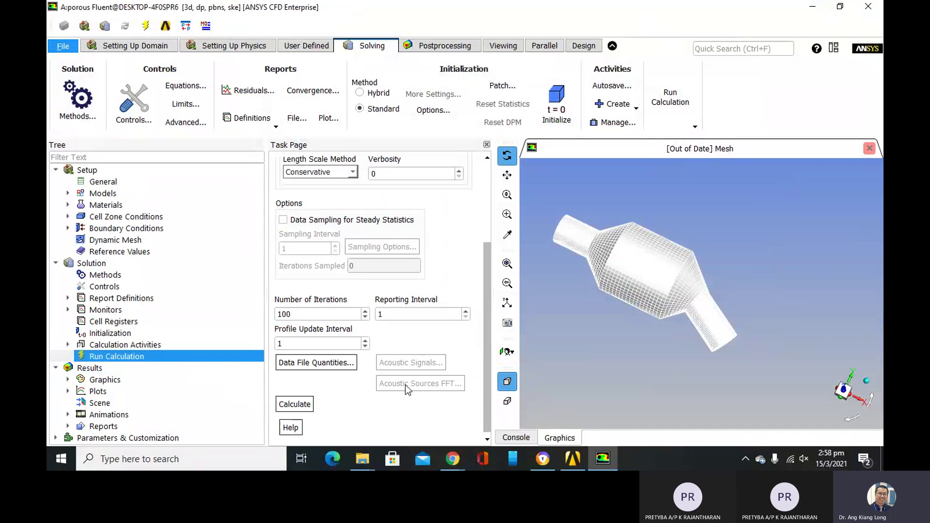
click(312, 406)
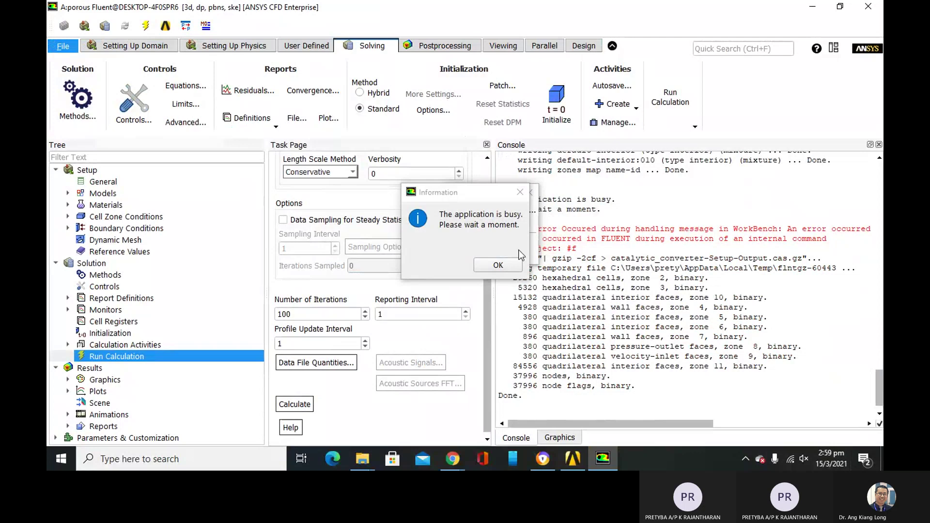
click(514, 269)
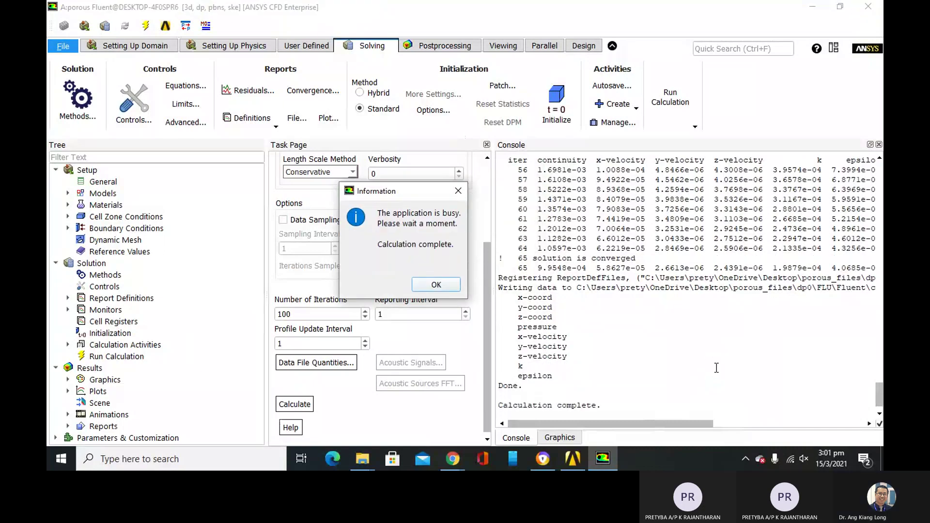
click(415, 286)
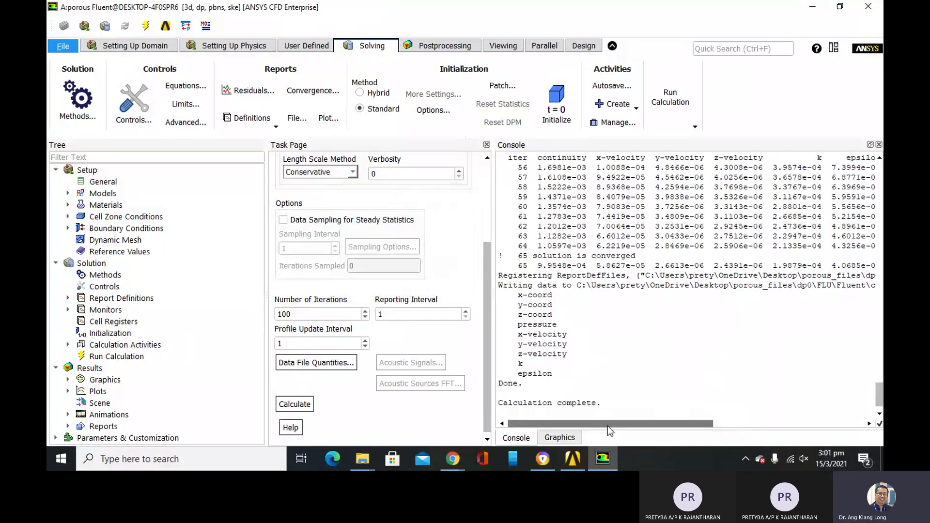
mouse_move(610, 429)
mouse_down()
mouse_move(633, 422)
mouse_move(615, 423)
mouse_up()
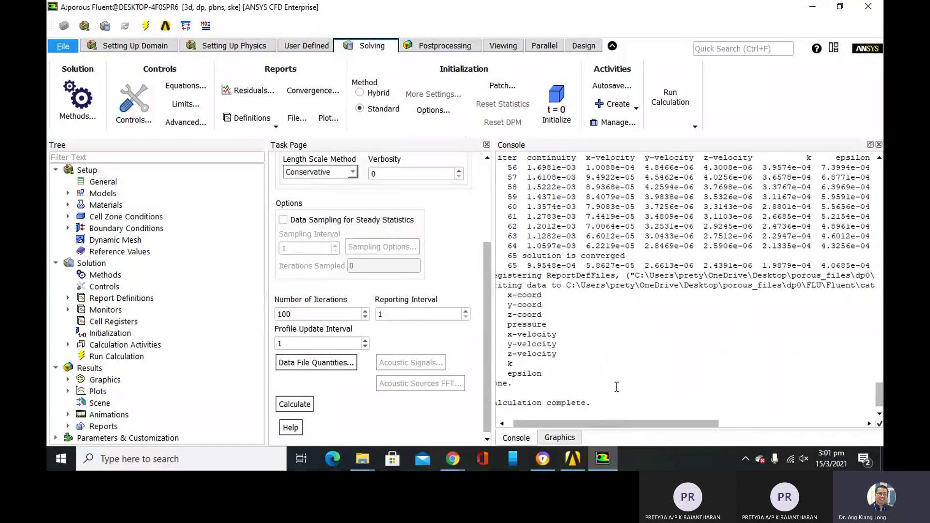
scroll(617, 386, up, 4)
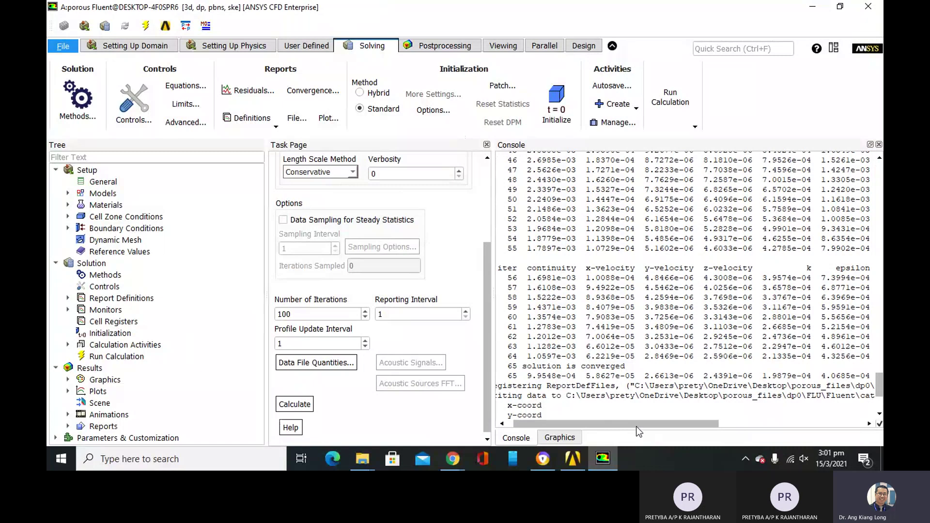
Examine the iteration history in the console, comparing the residual, surface monitor and time columns from the first iteration to the last.
drag(664, 426, 773, 435)
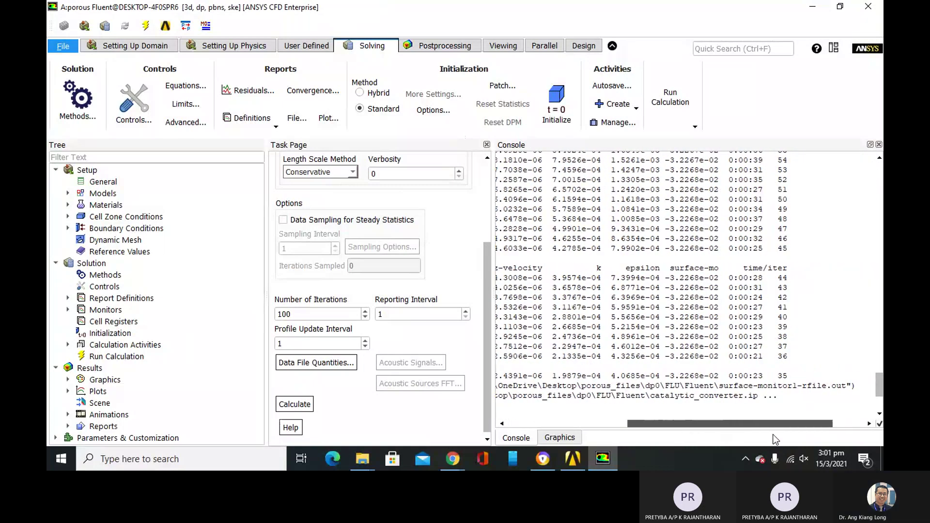
scroll(767, 399, up, 12)
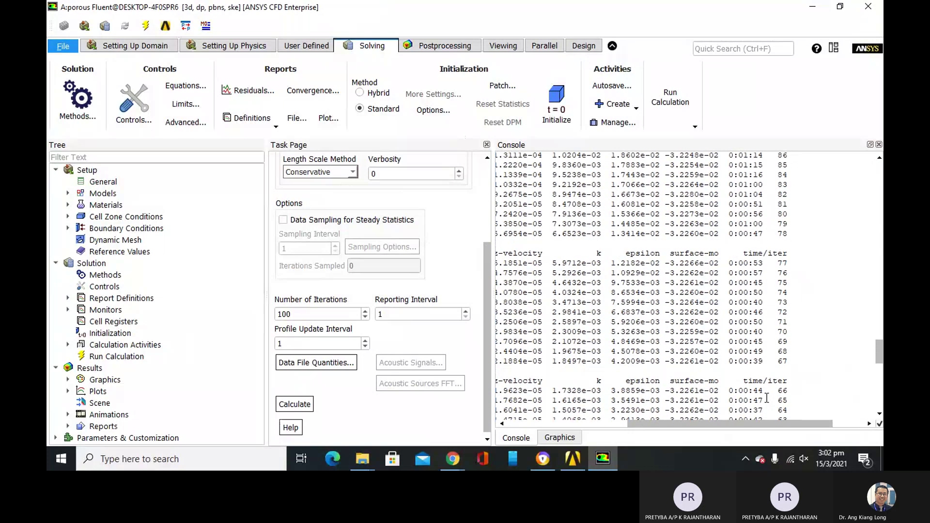
scroll(767, 398, up, 7)
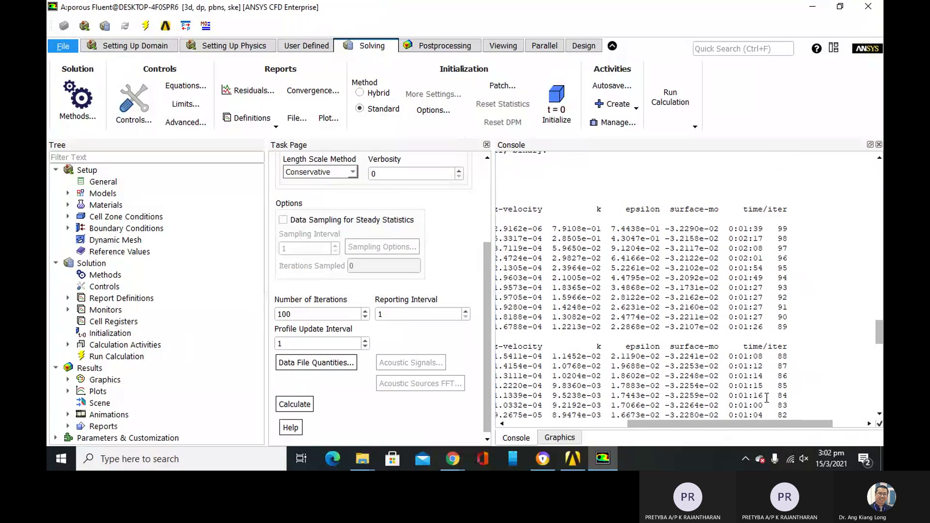
scroll(766, 399, down, 20)
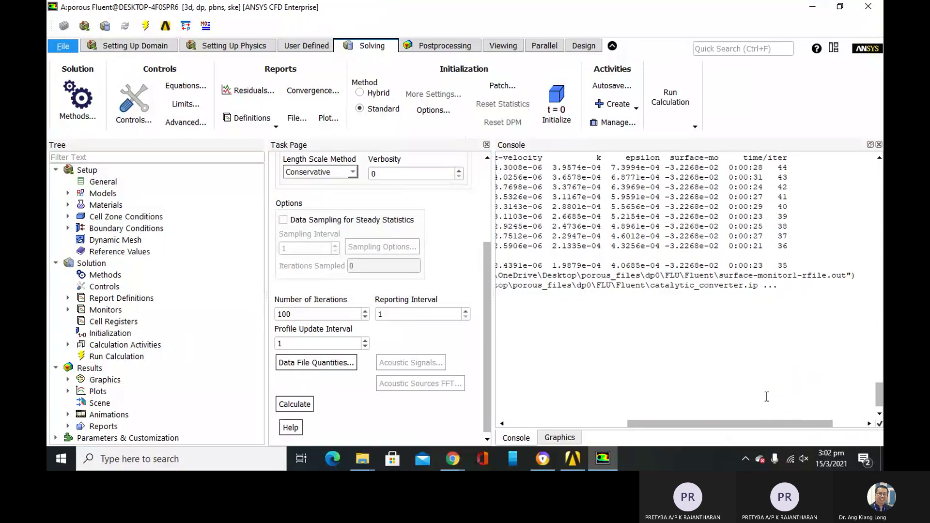
scroll(767, 396, up, 15)
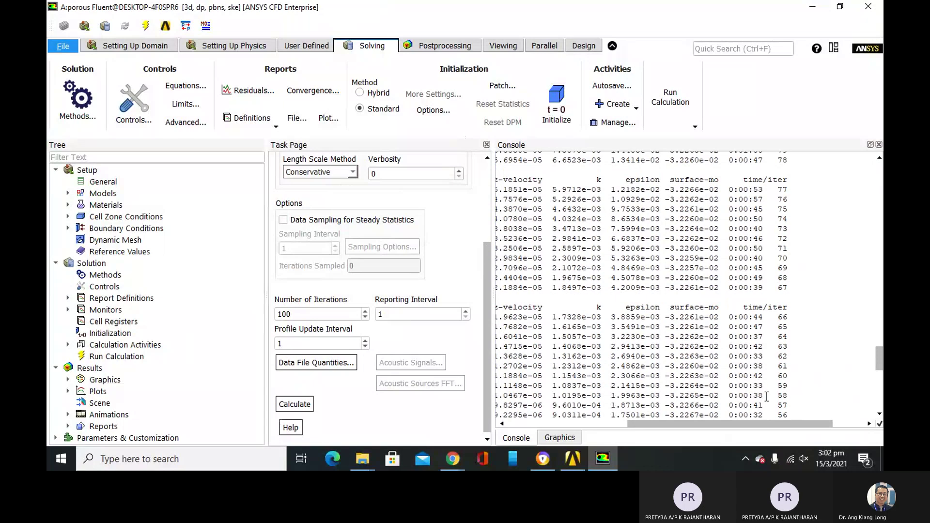
scroll(767, 397, down, 15)
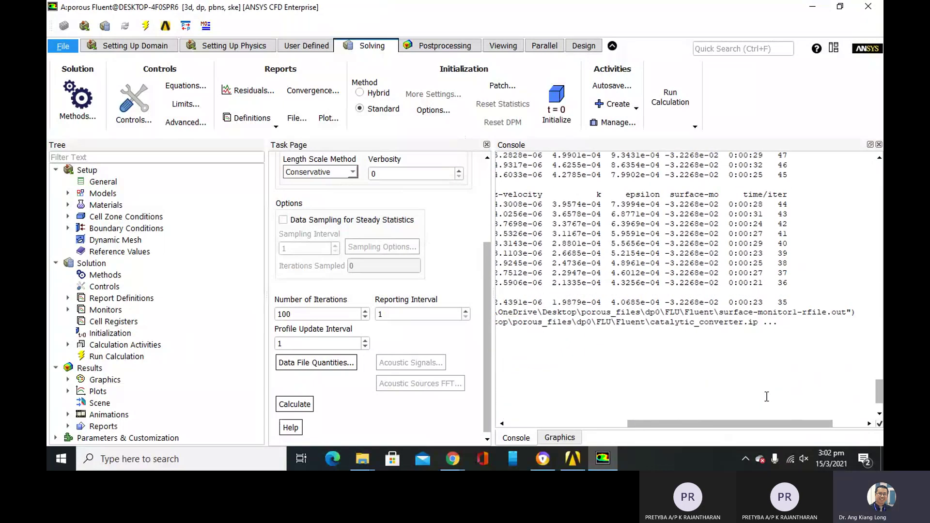
scroll(767, 397, up, 3)
mouse_move(696, 425)
mouse_down()
mouse_move(562, 437)
mouse_move(687, 431)
mouse_up()
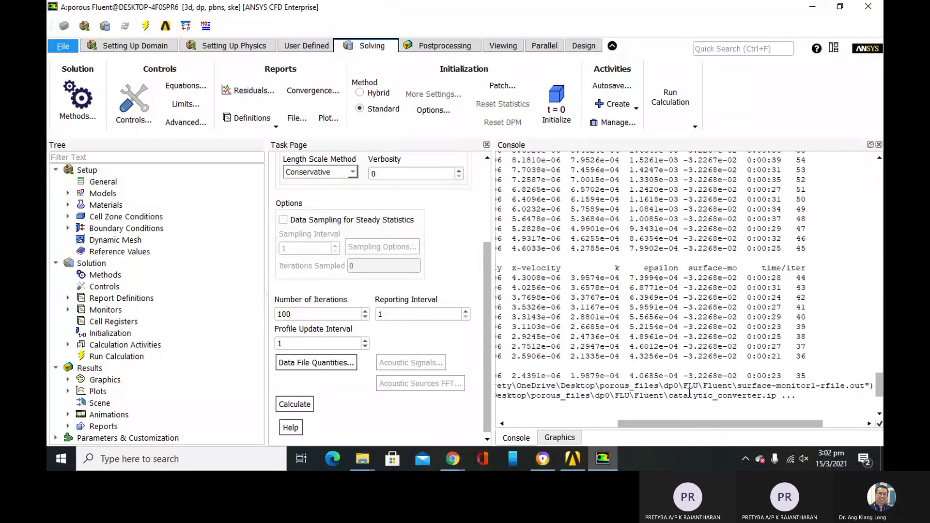
scroll(691, 392, up, 15)
scroll(691, 391, up, 3)
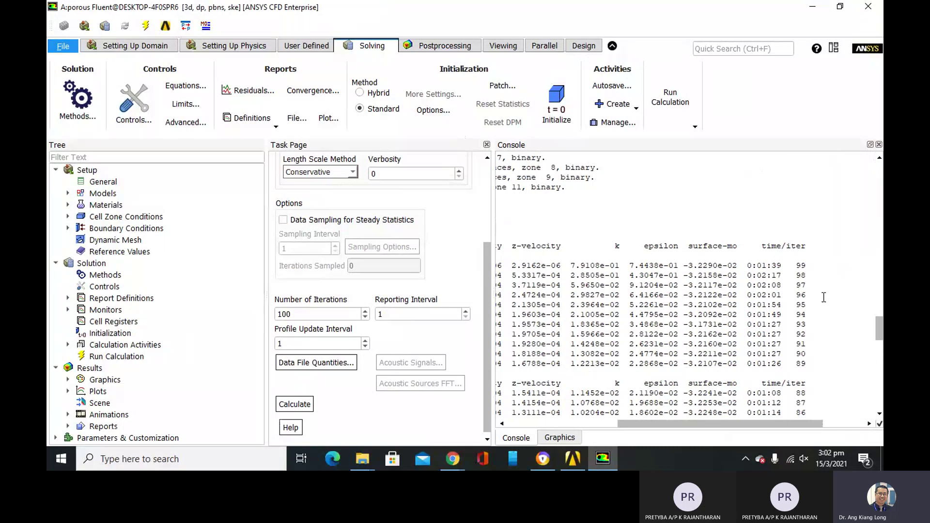
scroll(820, 298, down, 8)
scroll(820, 297, down, 15)
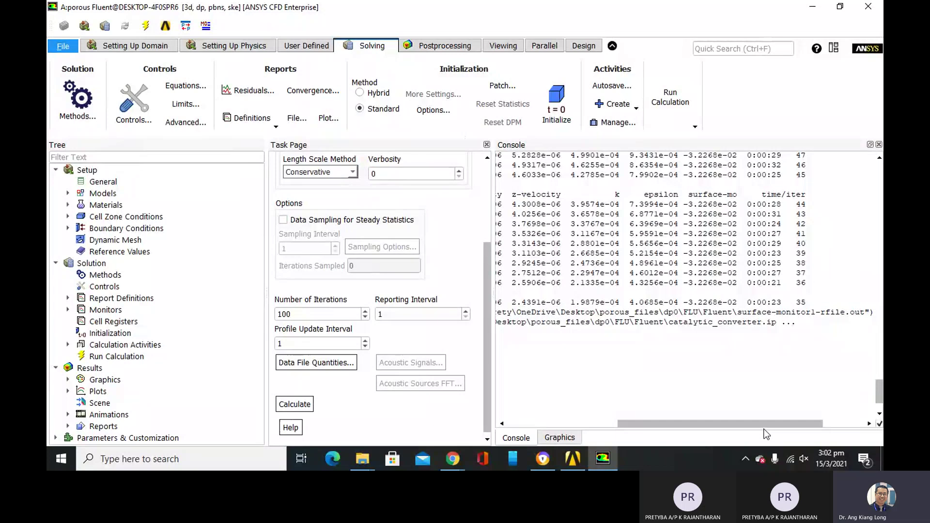
Check the end of the calculation output, then view the scaled residuals and the surface-monitor1 mass flow rate plot.
drag(726, 423, 592, 427)
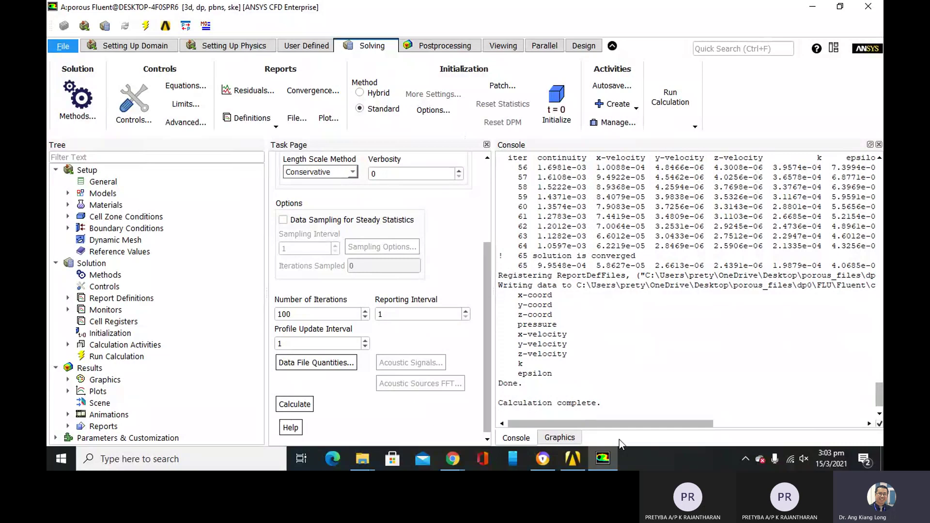
click(577, 438)
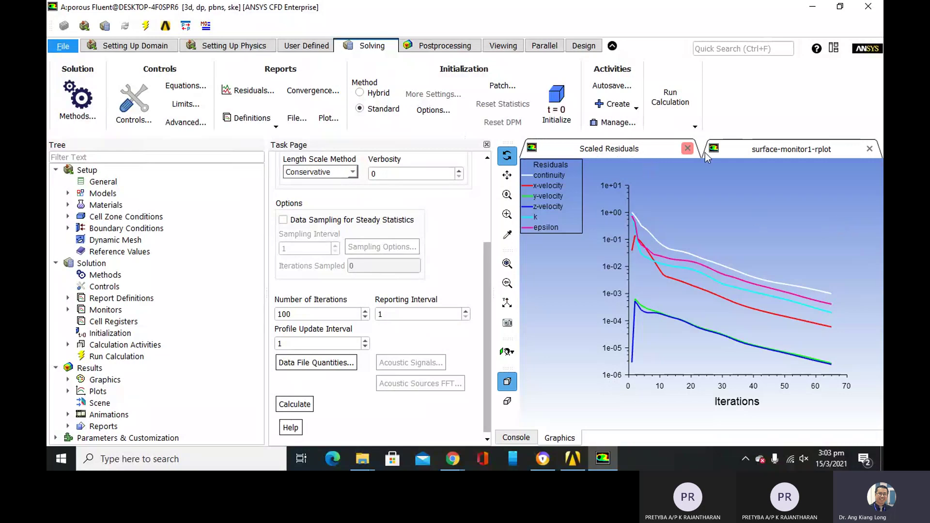
click(762, 152)
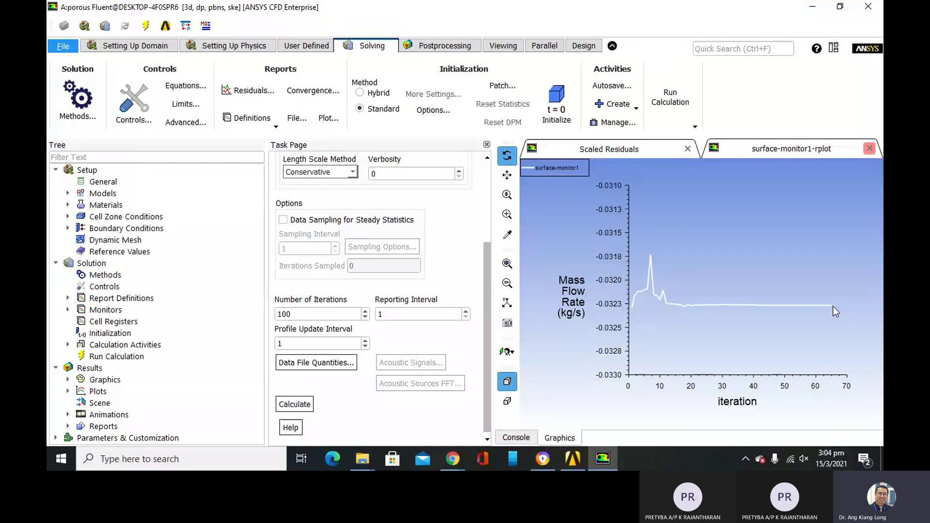
Export the case and data as catalytic_converter.cas.gz in the current folder, overwriting the existing file.
click(62, 46)
mouse_move(90, 184)
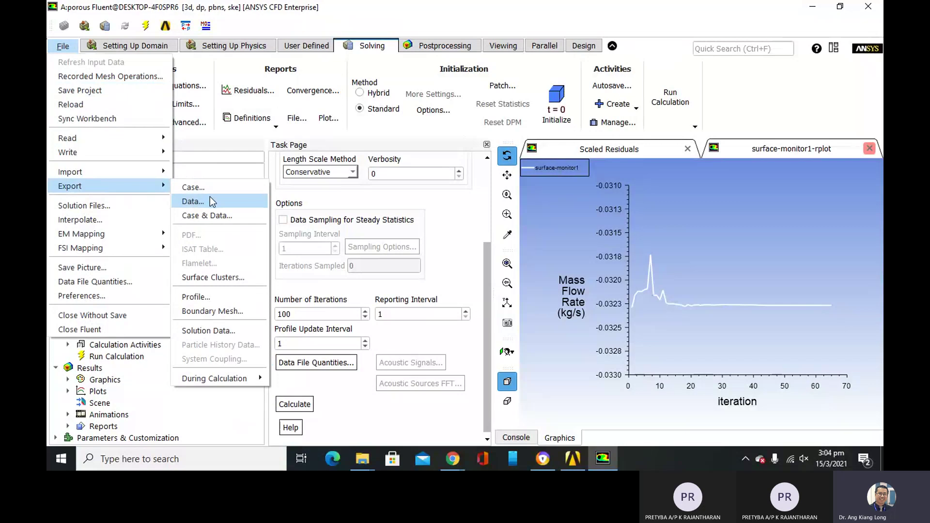
click(214, 215)
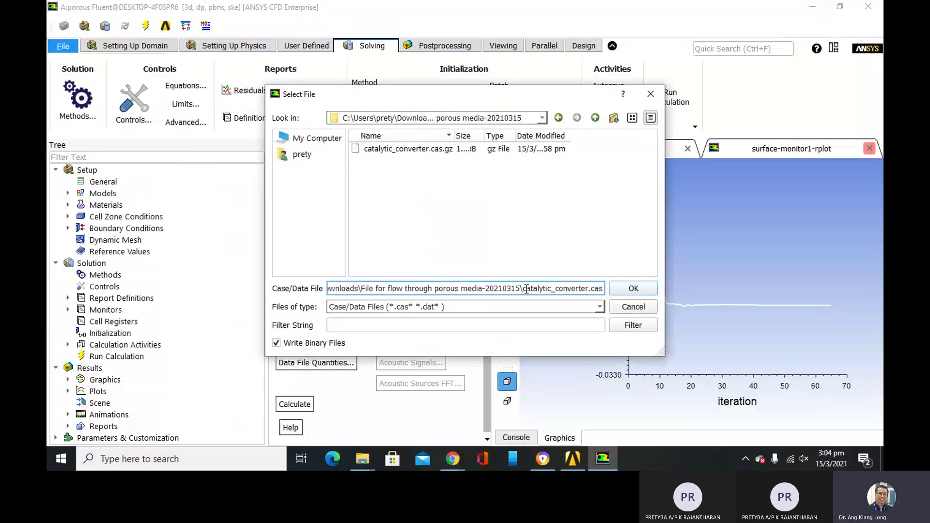
drag(526, 289, 339, 290)
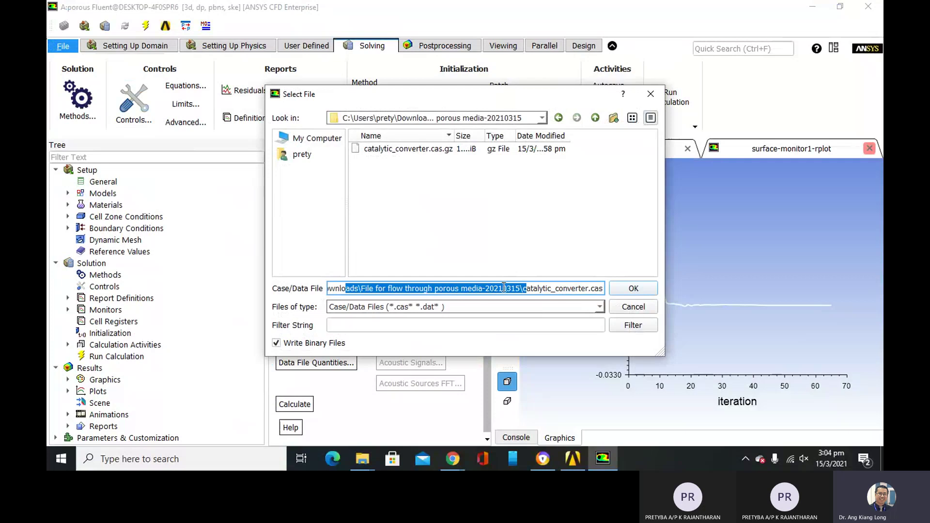
click(525, 292)
drag(524, 292, 286, 298)
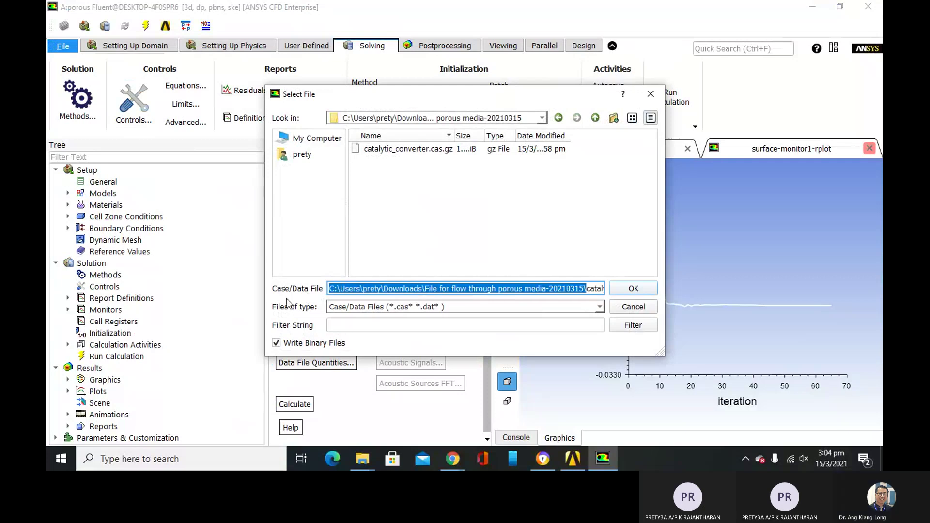
key(BackSpace)
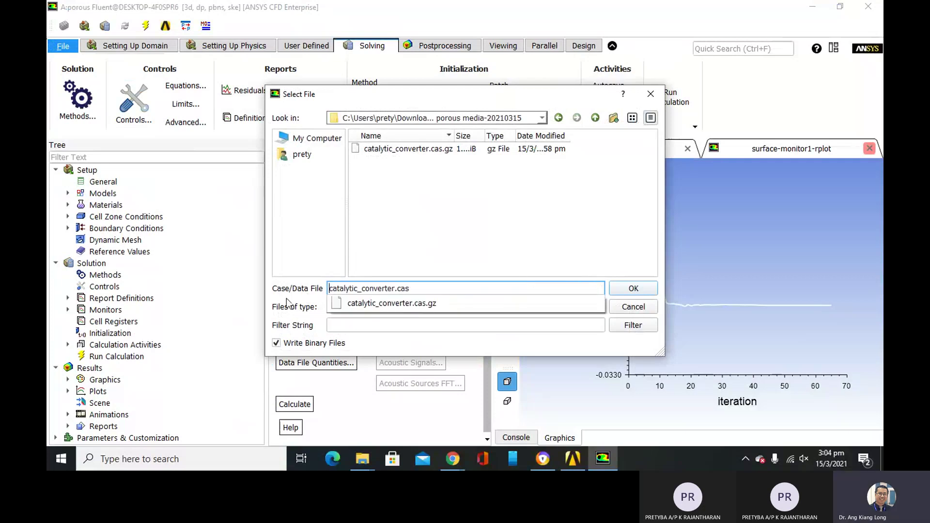
key(Right)
key(Right)
key(Right)
key(Right)
key(Right)
key(Right)
key(Right)
key(Right)
key(Right)
key(Right)
key(Right)
key(Right)
key(Right)
key(Right)
key(Right)
key(Right)
key(Right)
key(Right)
key(Right)
key(Right)
text(.gz)
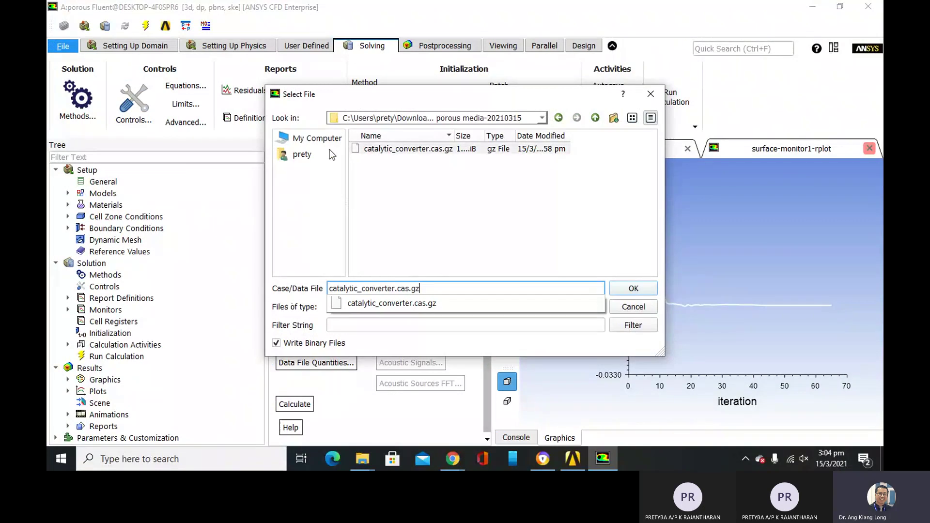
click(634, 288)
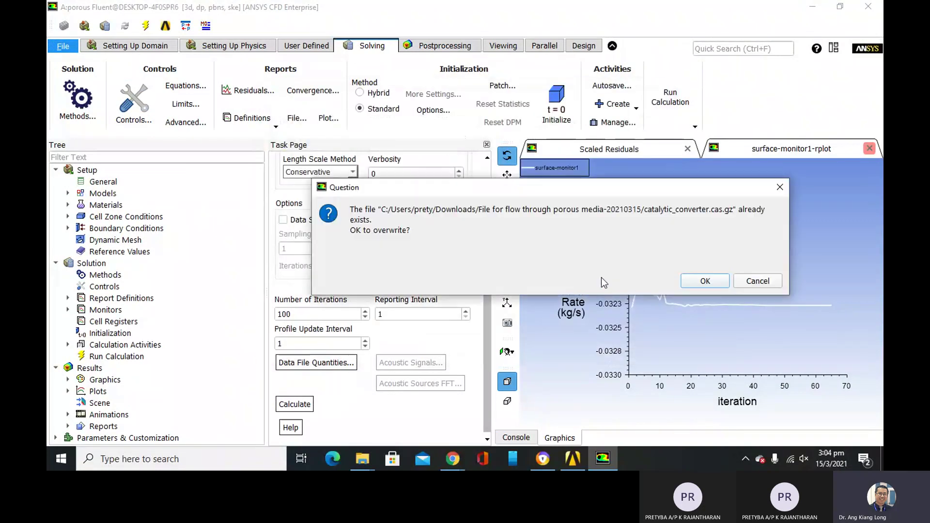
click(690, 282)
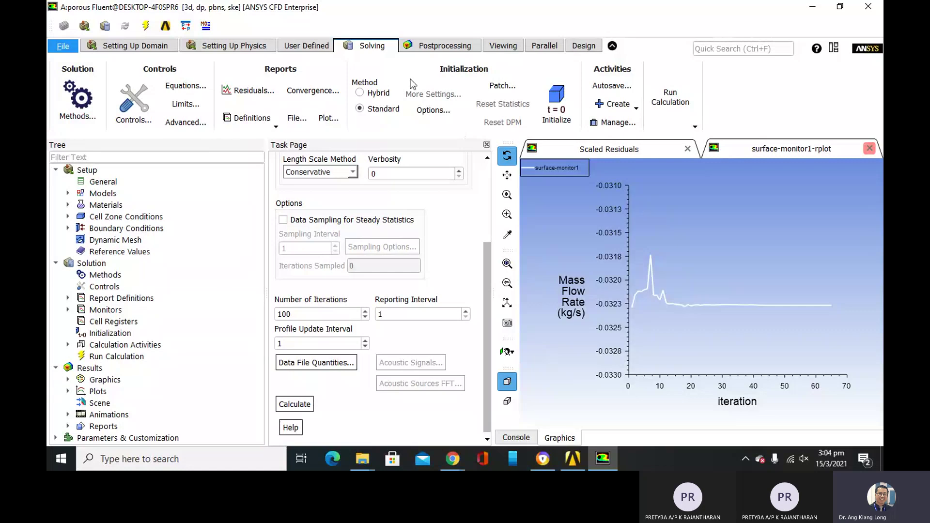
Start a new iso-surface for postprocessing and enter y=0 as its name.
click(440, 58)
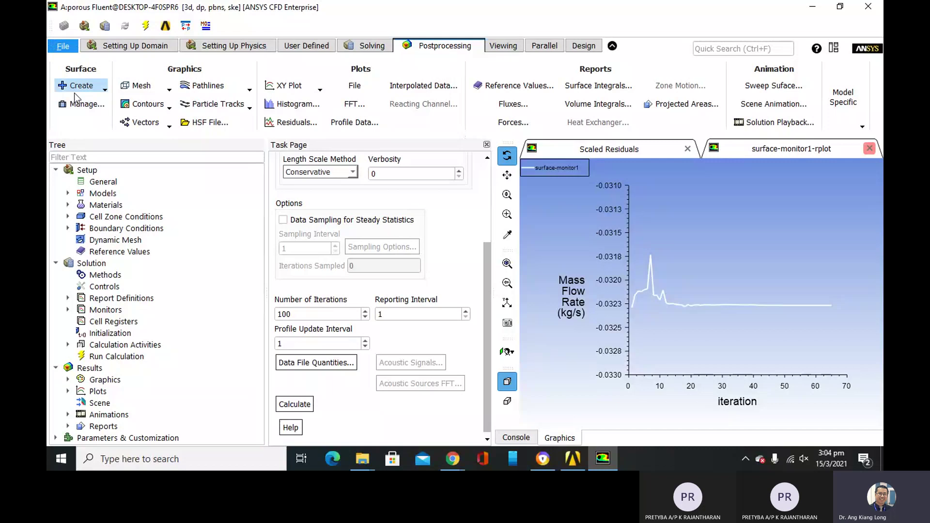
click(104, 88)
click(87, 214)
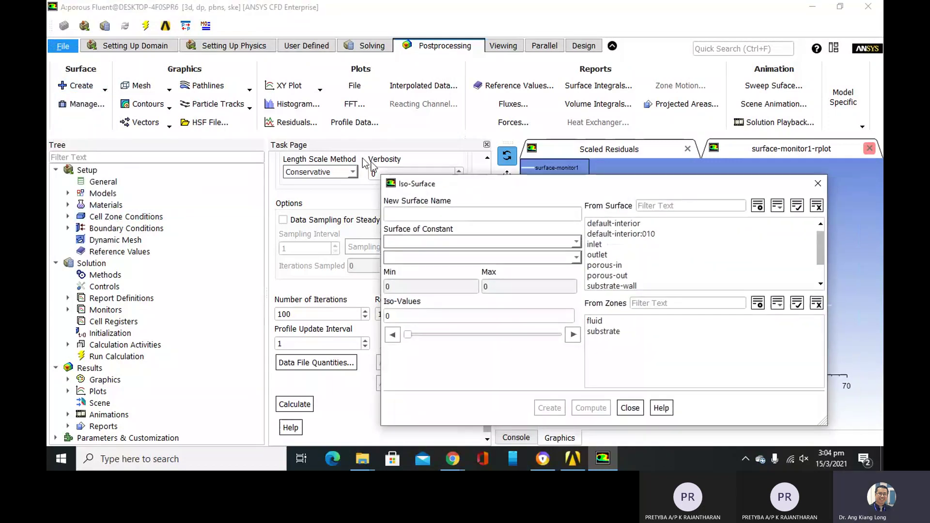
drag(441, 194, 199, 87)
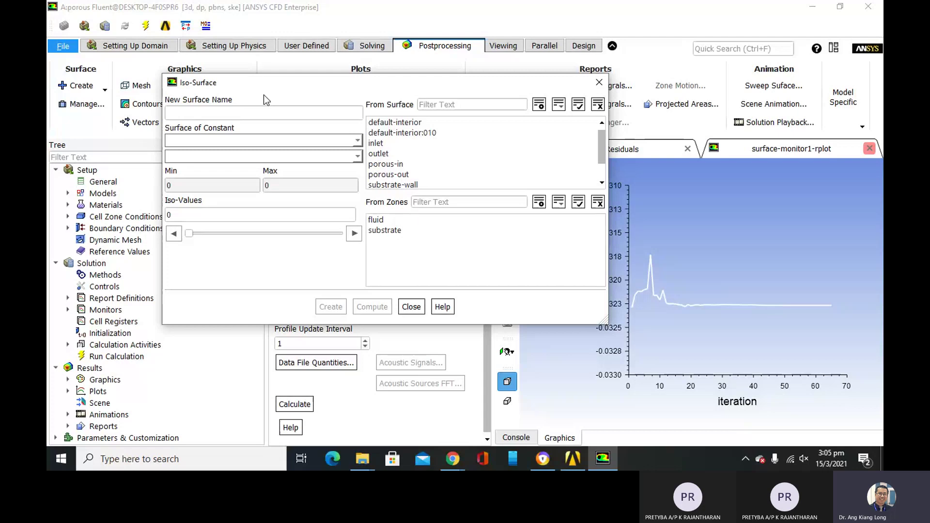
click(251, 108)
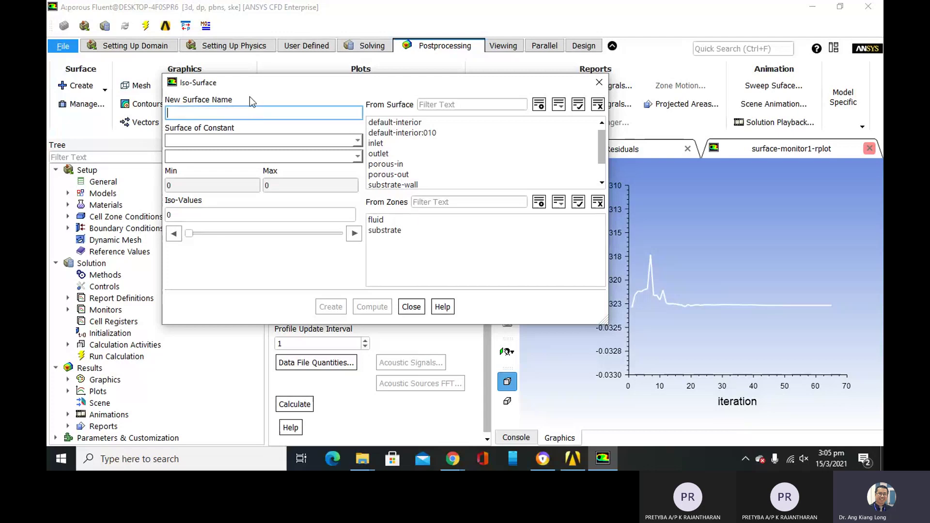
text(y=0)
Base the iso-surface on the mesh Y-Coordinate, compute its range and create it at an iso-value of 0 mm.
click(332, 140)
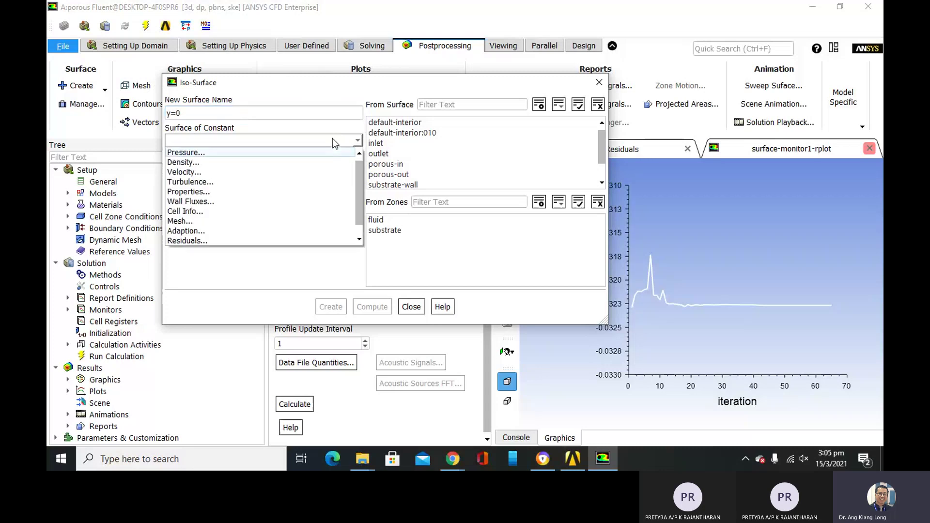
click(286, 223)
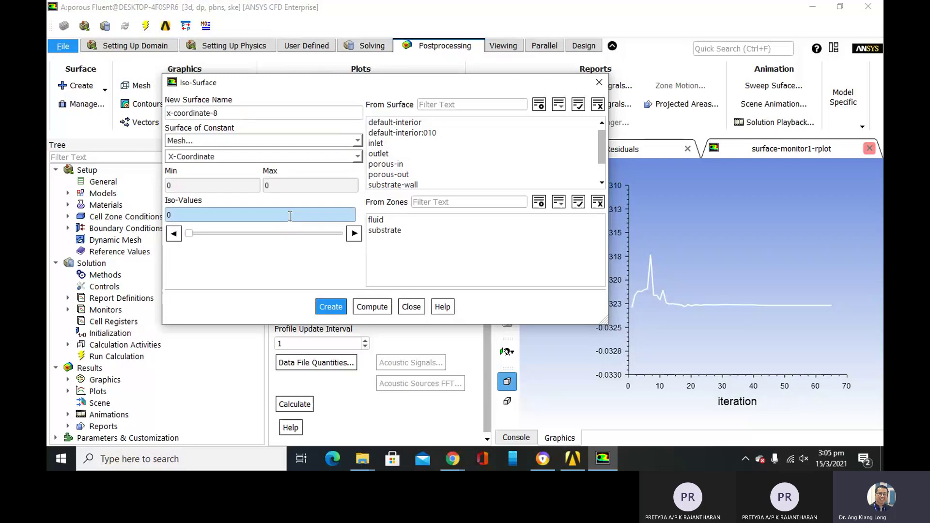
click(304, 156)
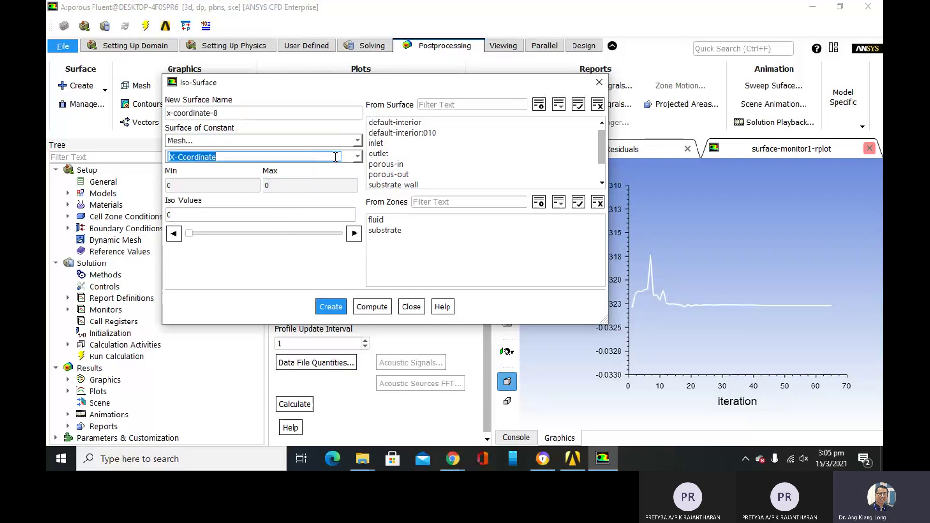
click(357, 156)
click(316, 178)
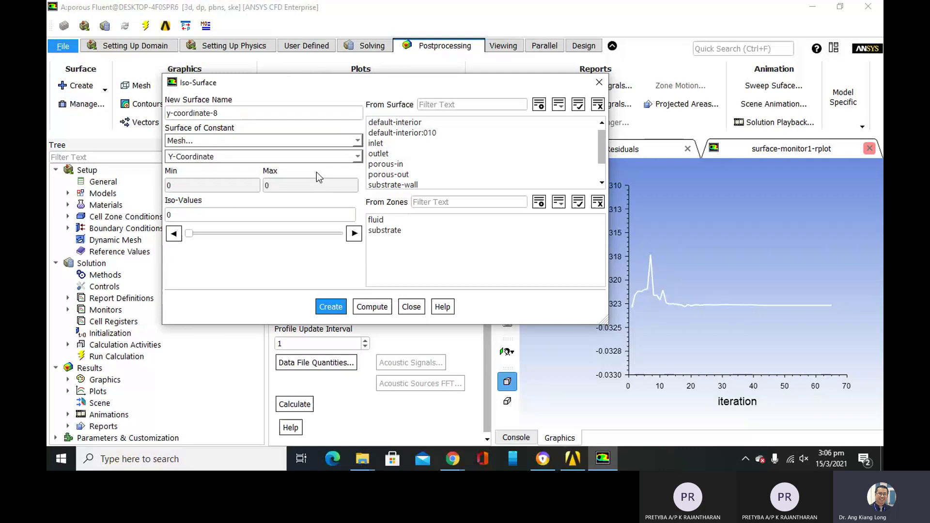
click(370, 301)
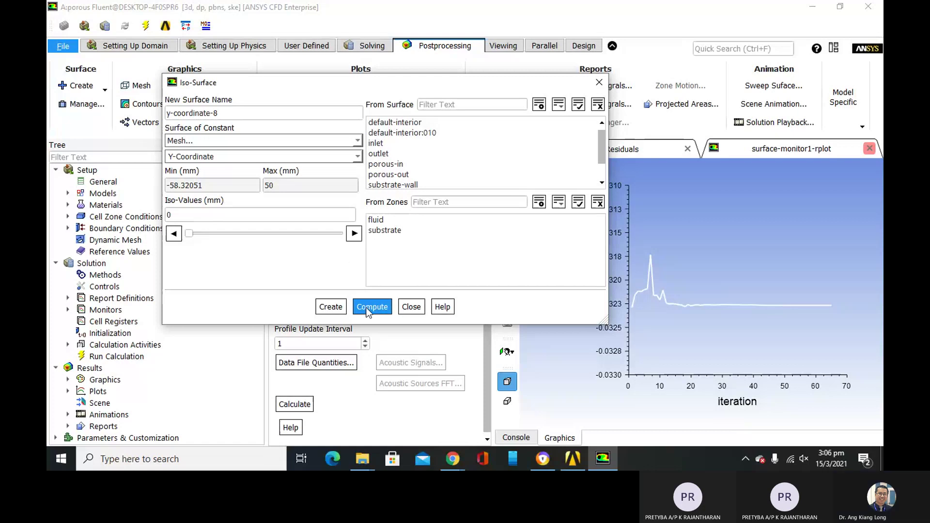
click(330, 307)
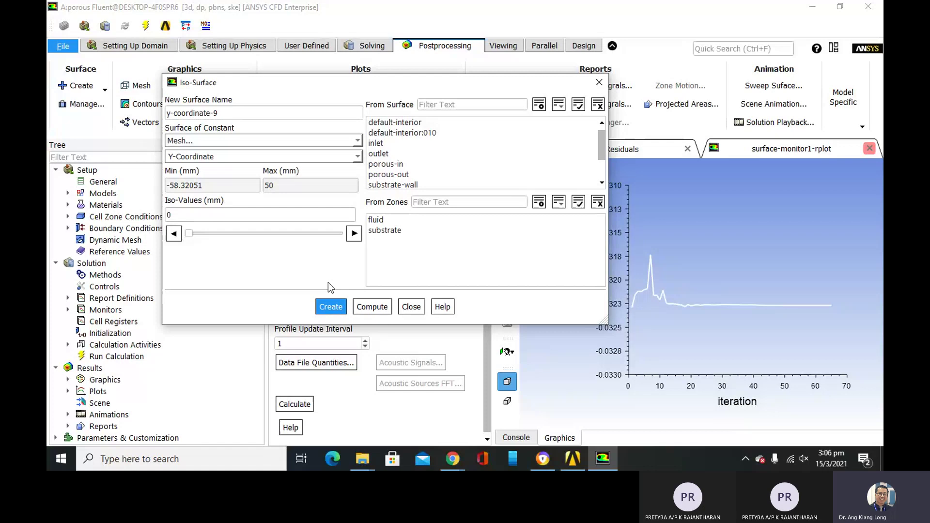
Look through the iso-surface source surfaces for the newly created Y-coordinate surface.
click(441, 103)
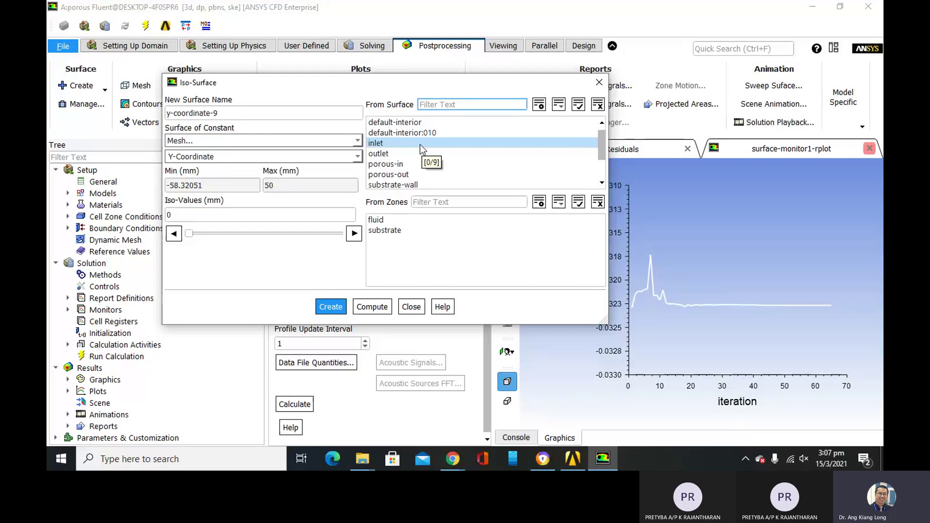
scroll(420, 147, down, 1)
scroll(420, 146, up, 1)
scroll(420, 147, down, 1)
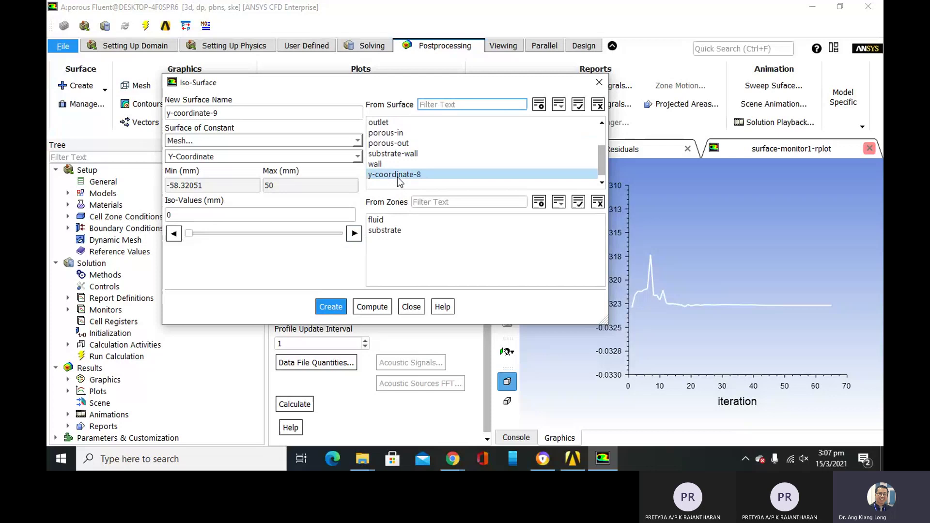
scroll(397, 177, up, 1)
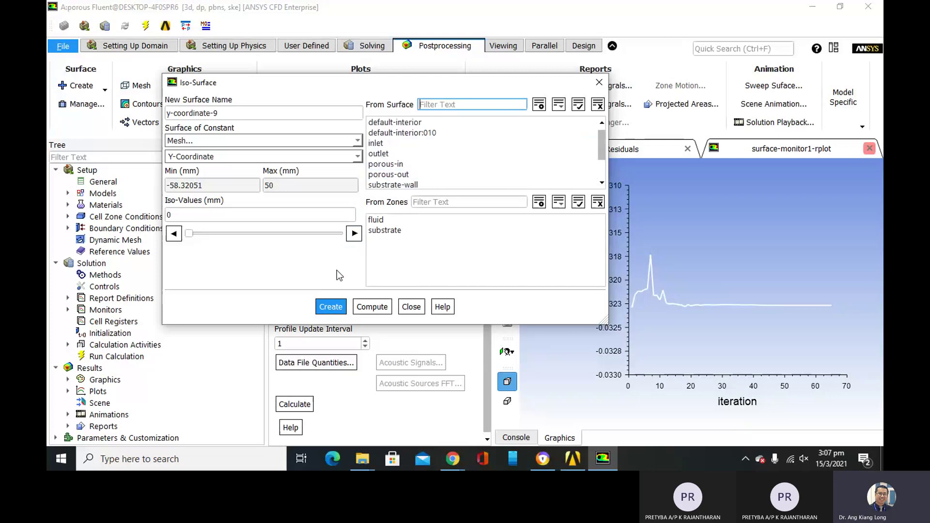
scroll(392, 141, down, 1)
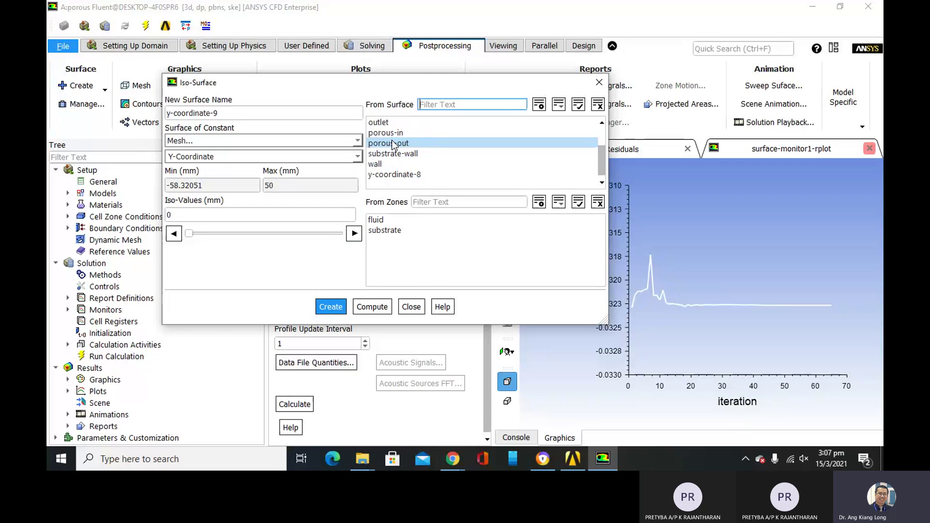
scroll(391, 164, up, 1)
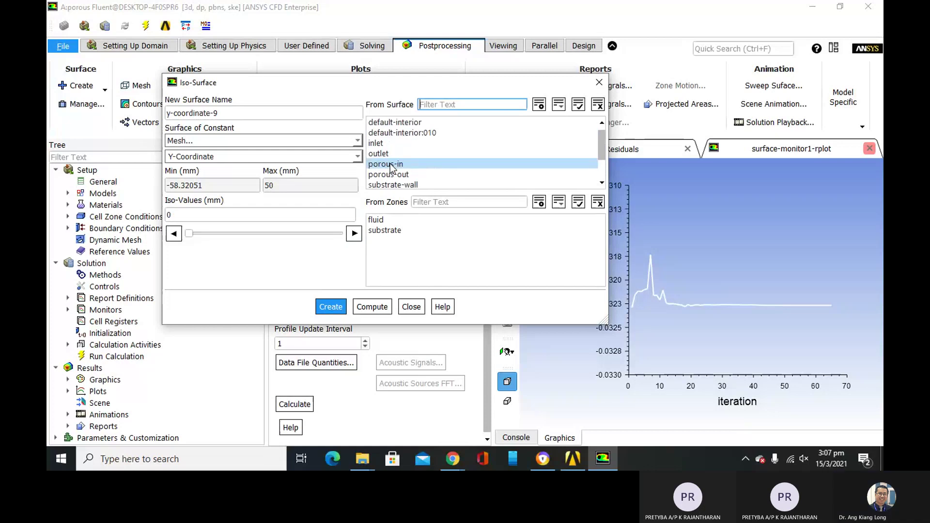
Select the y-coordinate-8 surface as the source surface for the new iso-surface.
scroll(412, 135, down, 1)
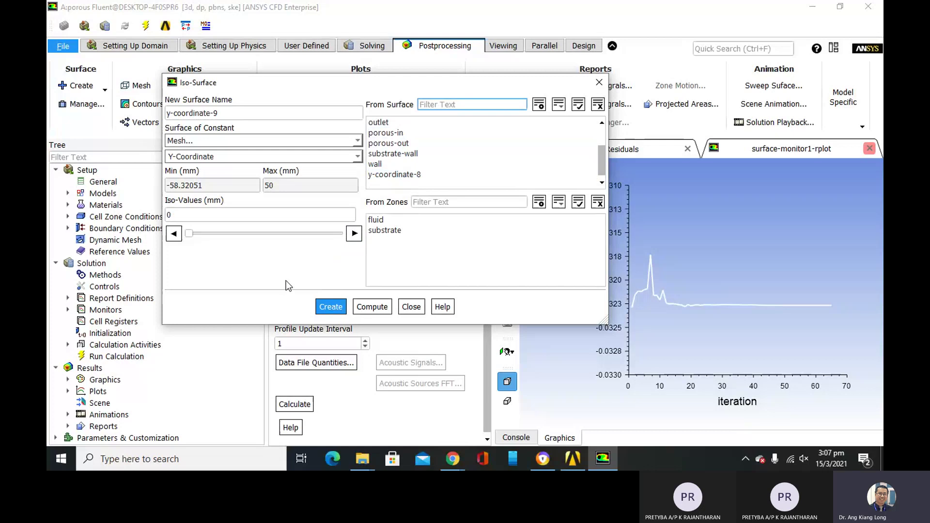
click(235, 115)
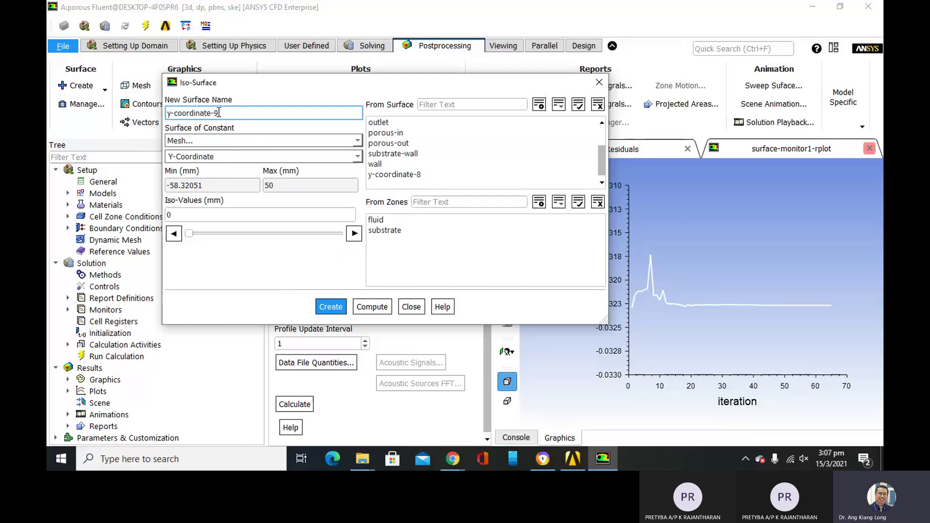
drag(219, 112, 177, 112)
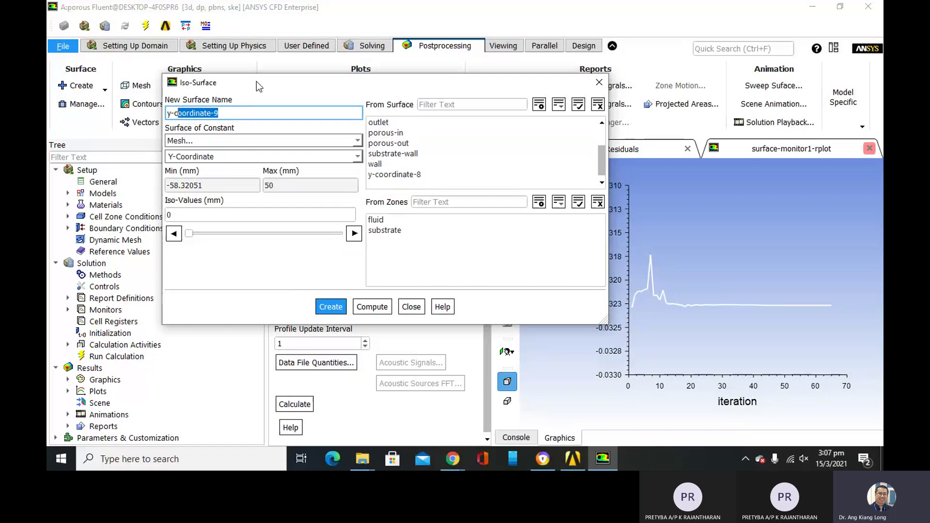
click(236, 116)
click(383, 175)
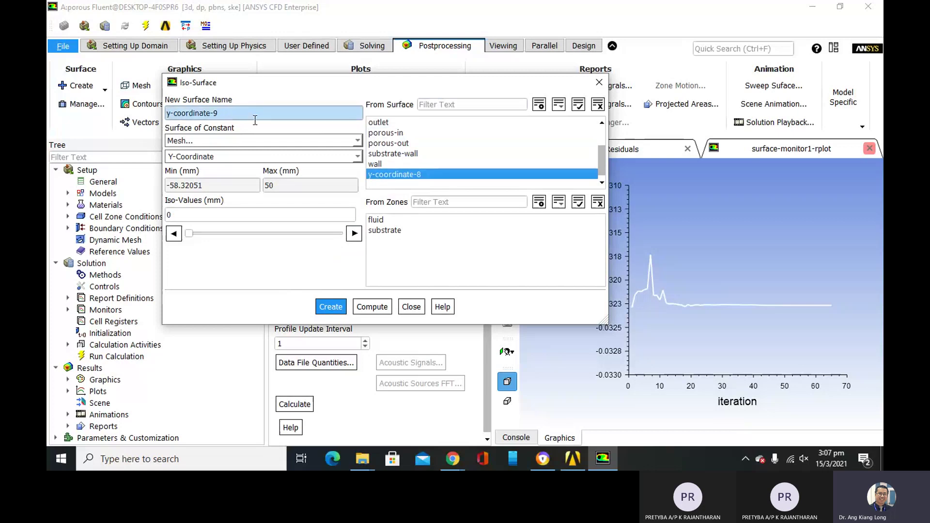
Name the new iso-surface y=0 and create it from the Y-Coordinate at an iso-value of 0 mm.
click(285, 108)
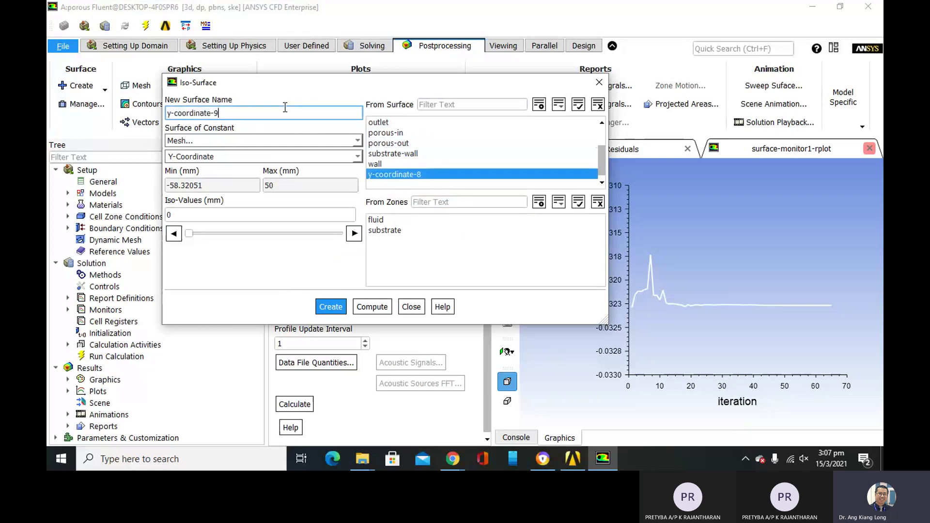
key(BackSpace)
key(BackSpace)
key(BackSpace)
key(BackSpace)
key(BackSpace)
key(BackSpace)
key(BackSpace)
key(BackSpace)
key(BackSpace)
key(BackSpace)
key(BackSpace)
key(BackSpace)
key(BackSpace)
text(=0)
click(268, 269)
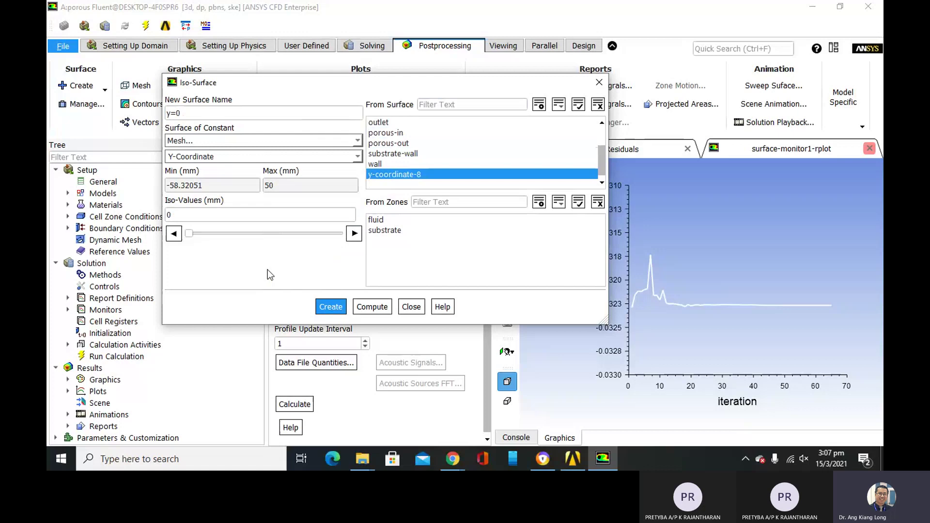
click(331, 306)
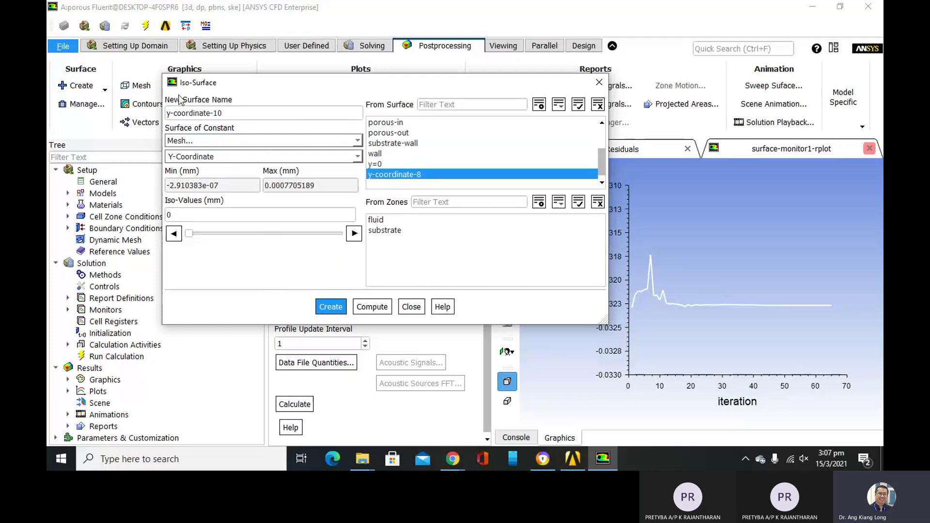
Switch the source surface for the next iso-surface to y=0.
triple_click(238, 115)
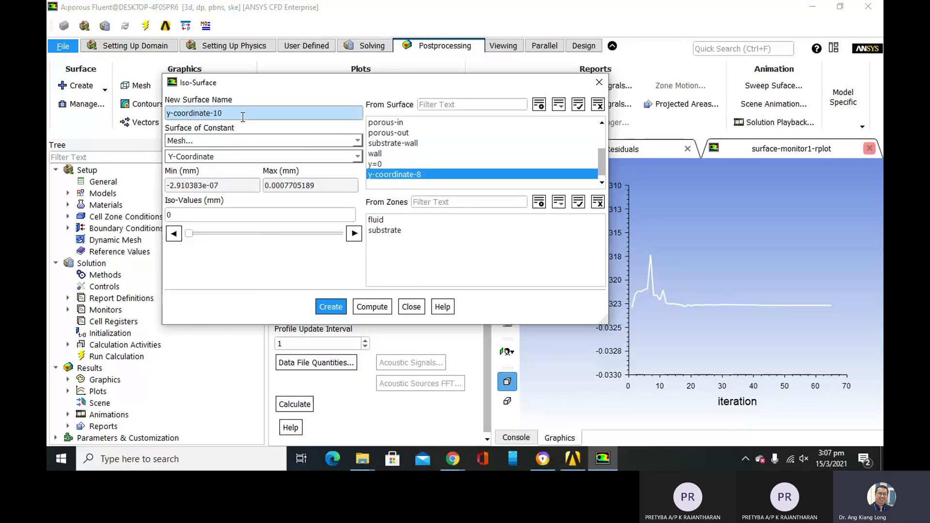
click(301, 264)
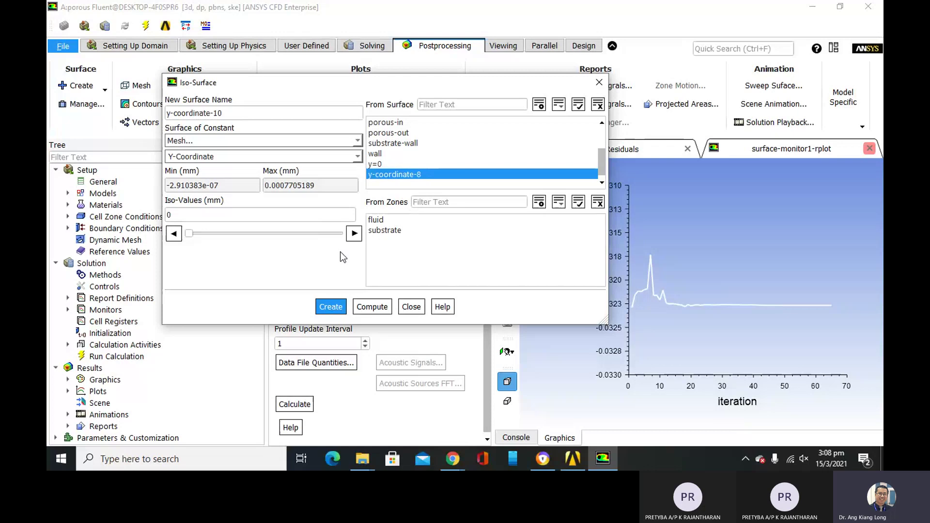
click(379, 165)
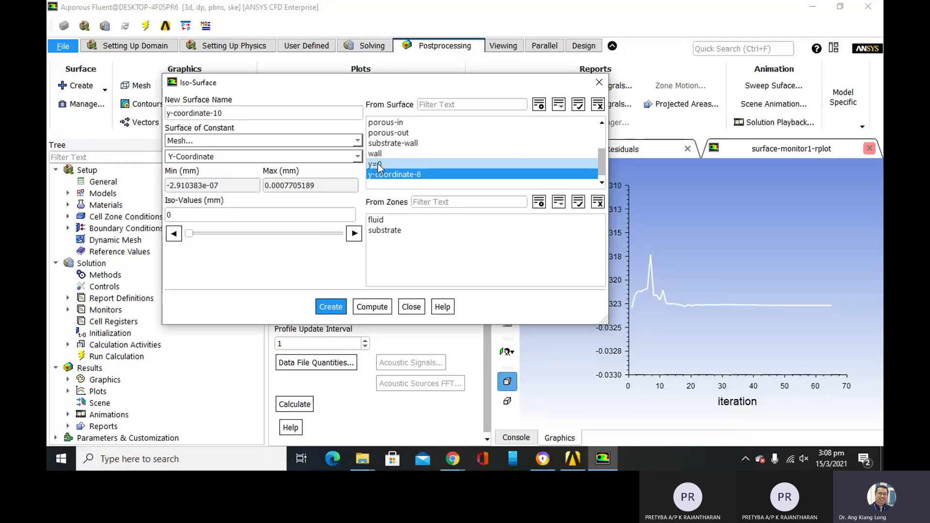
click(385, 173)
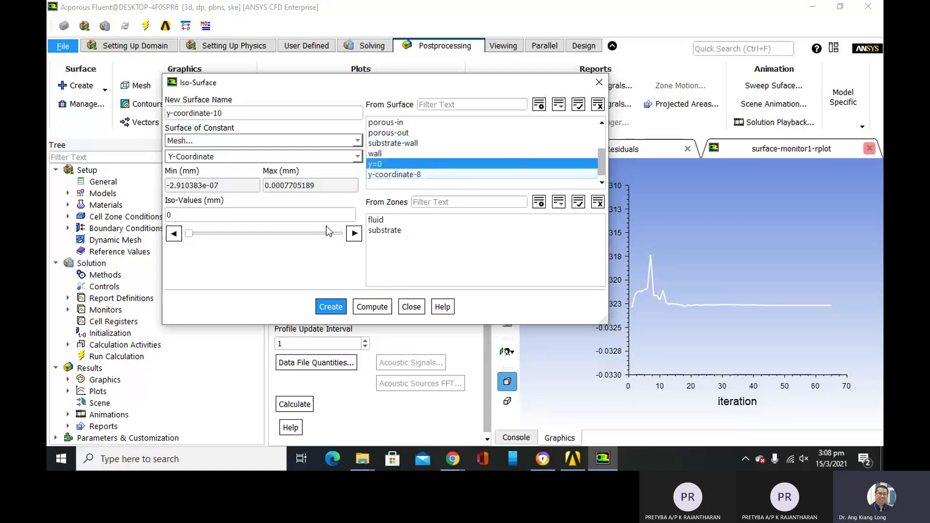
triple_click(293, 117)
scroll(467, 144, up, 2)
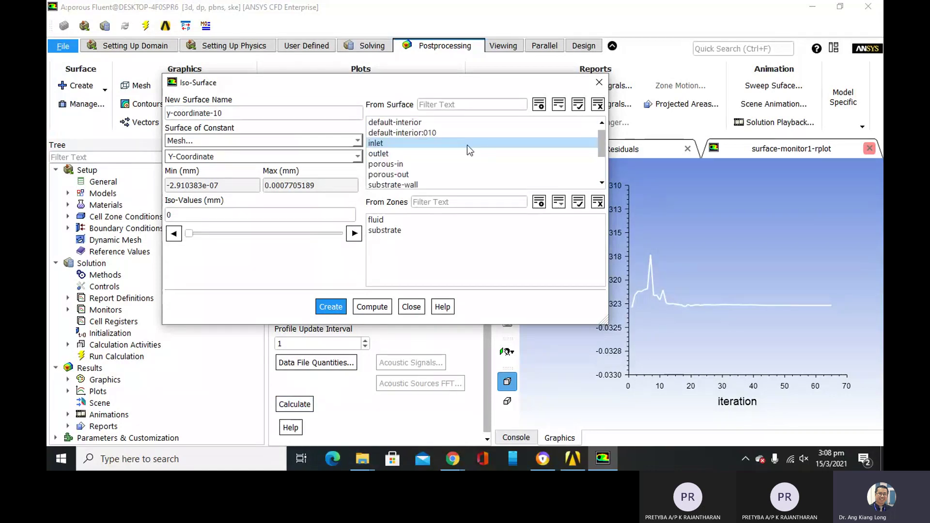
scroll(467, 144, down, 2)
click(286, 116)
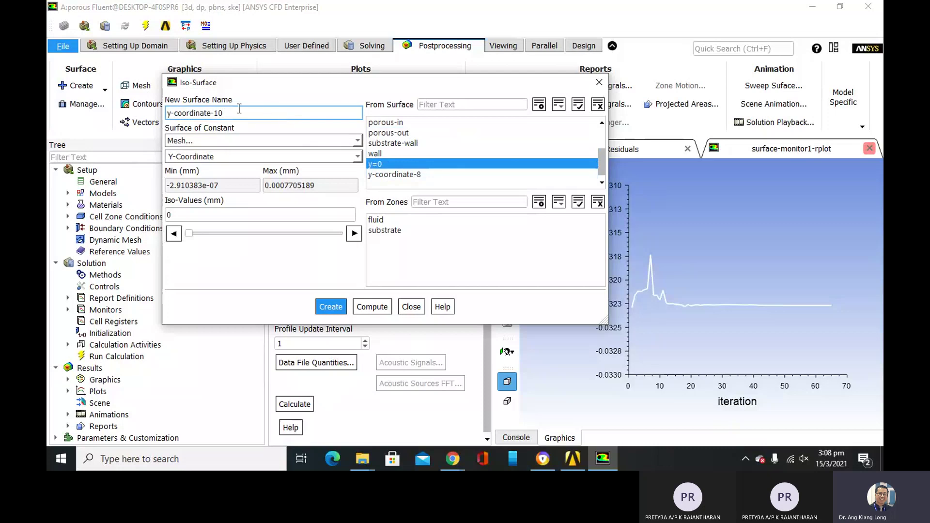
Base the next iso-surface on the mesh X-Coordinate and compute its range.
click(238, 139)
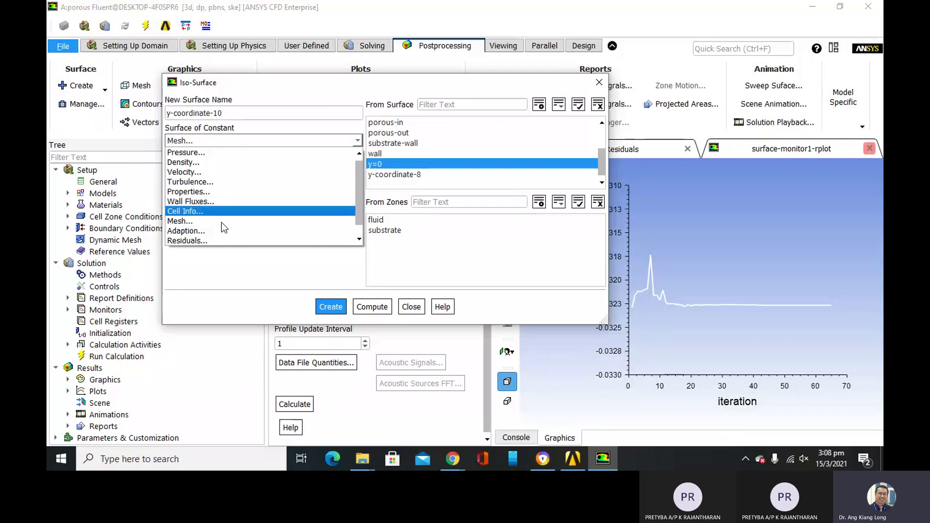
click(264, 281)
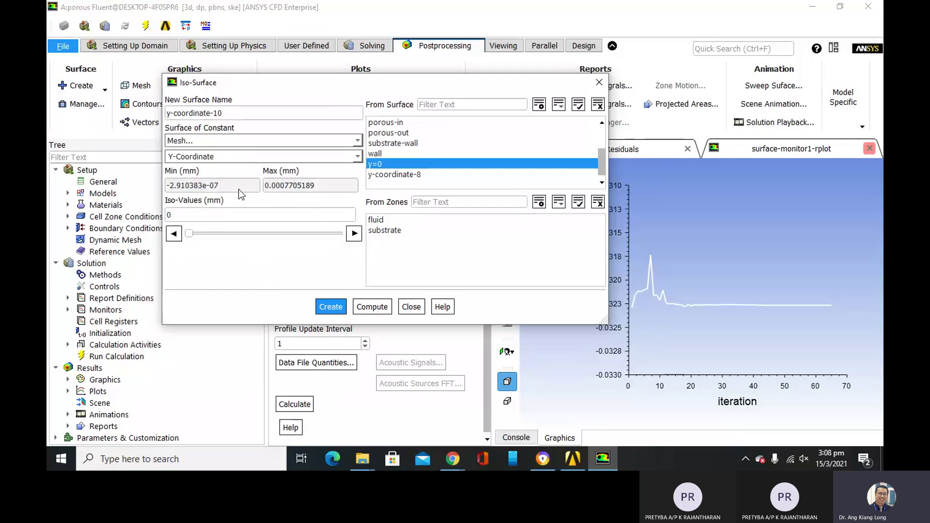
click(239, 156)
click(255, 157)
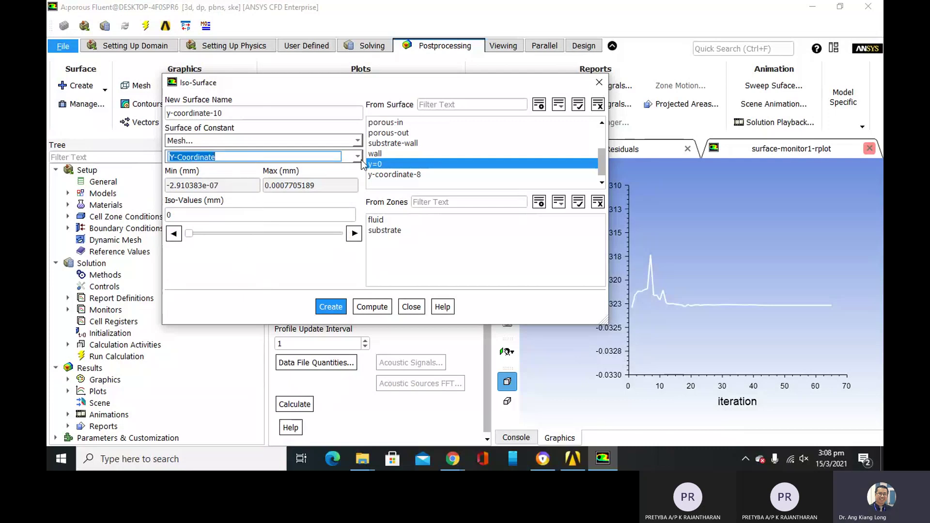
click(358, 156)
click(259, 170)
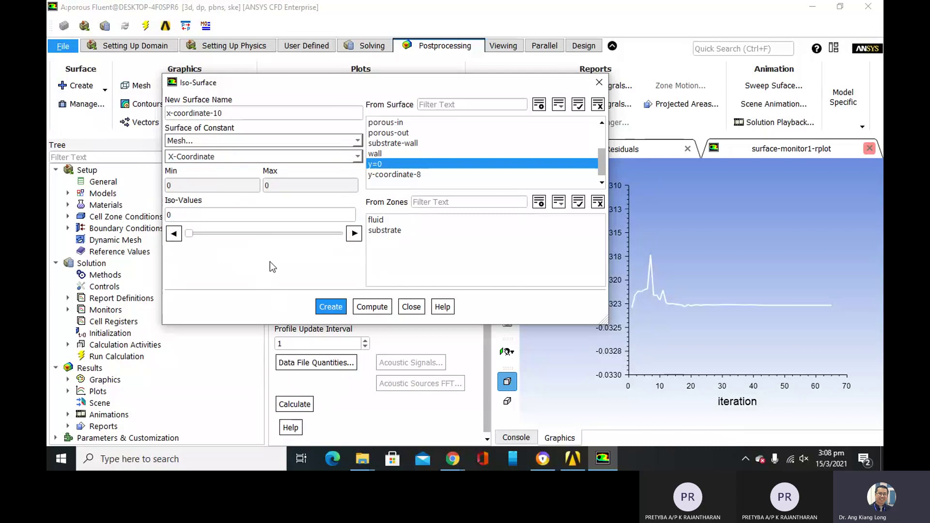
click(380, 305)
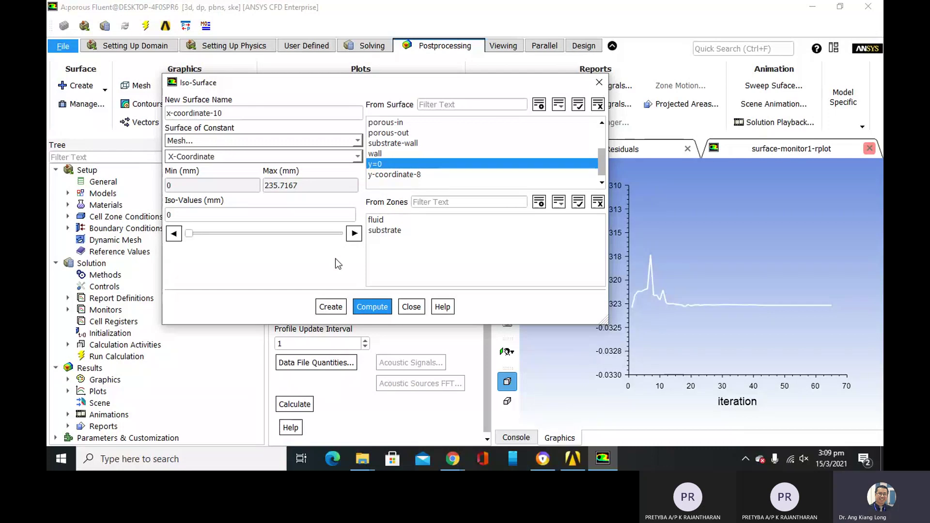
Set the iso-value to 95 mm, name the surface x=95 and create it.
click(261, 214)
key(BackSpace)
text(95)
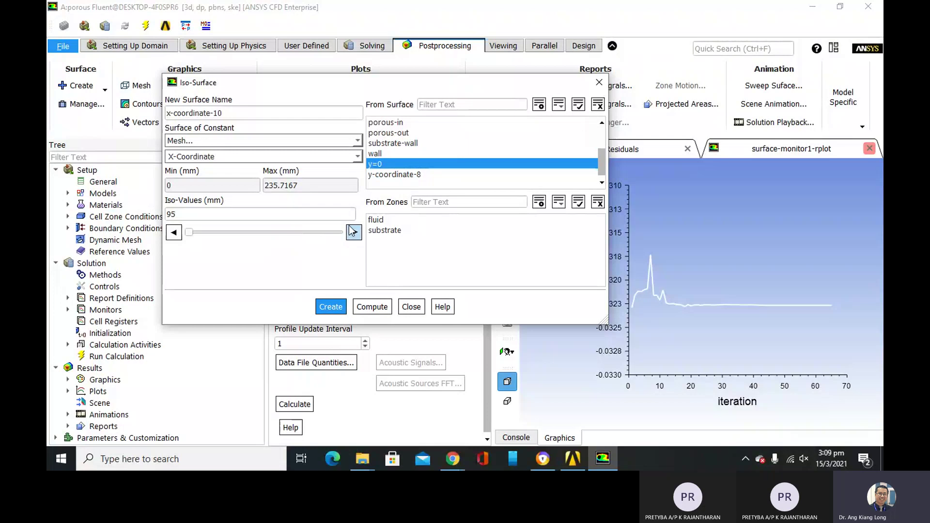
click(263, 111)
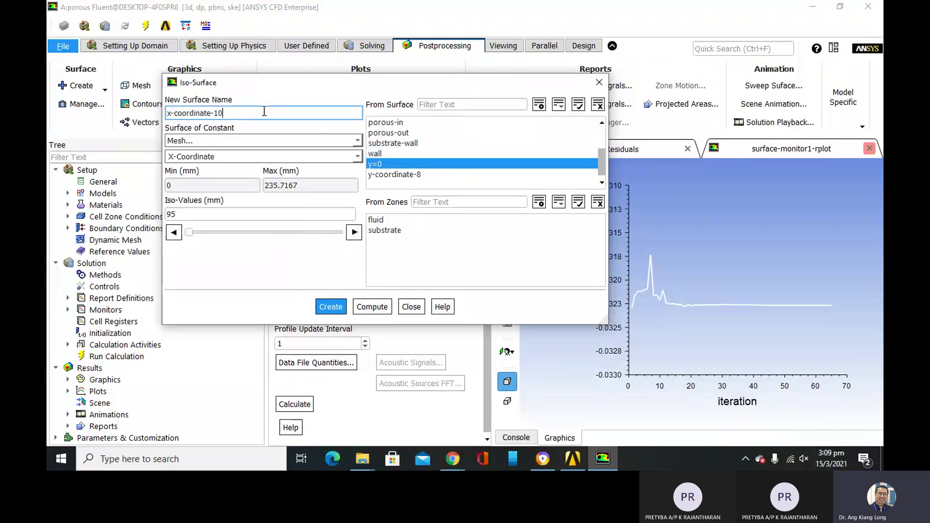
drag(263, 112, 139, 116)
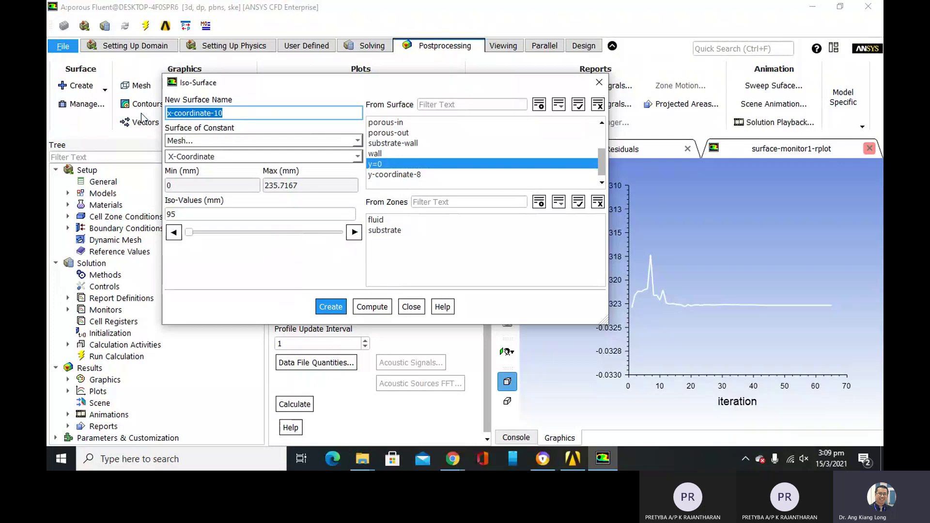
text(x=95)
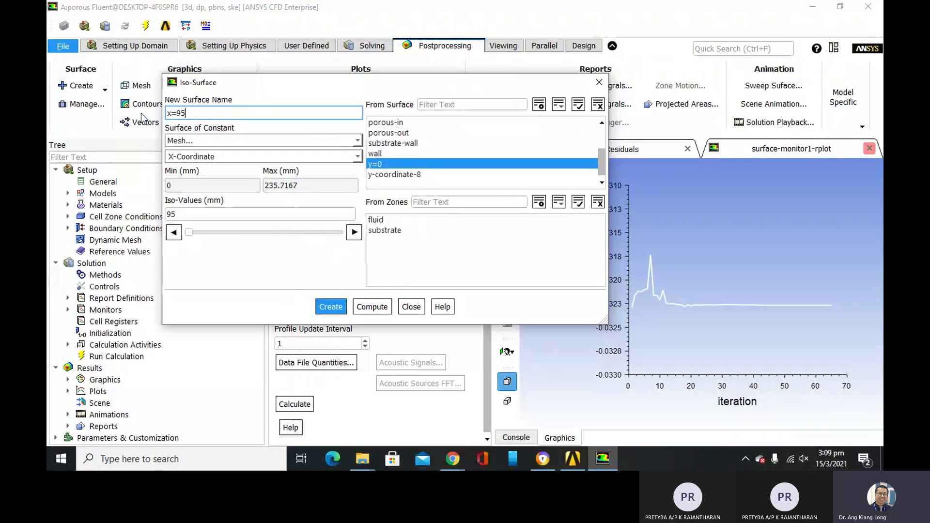
click(246, 249)
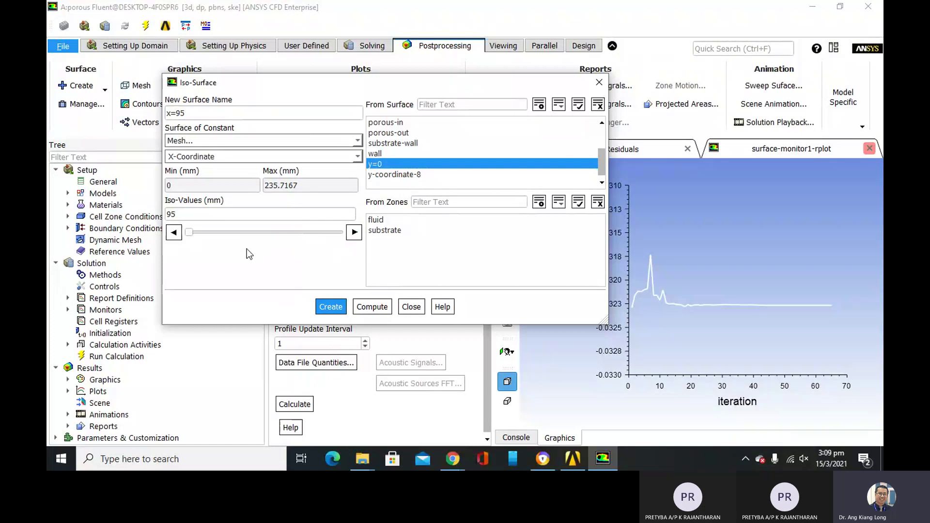
scroll(369, 169, up, 1)
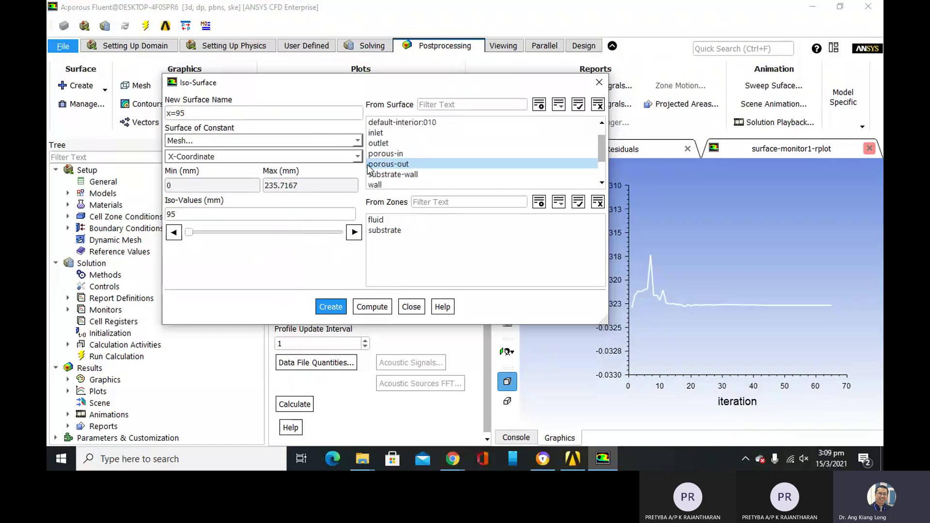
click(341, 309)
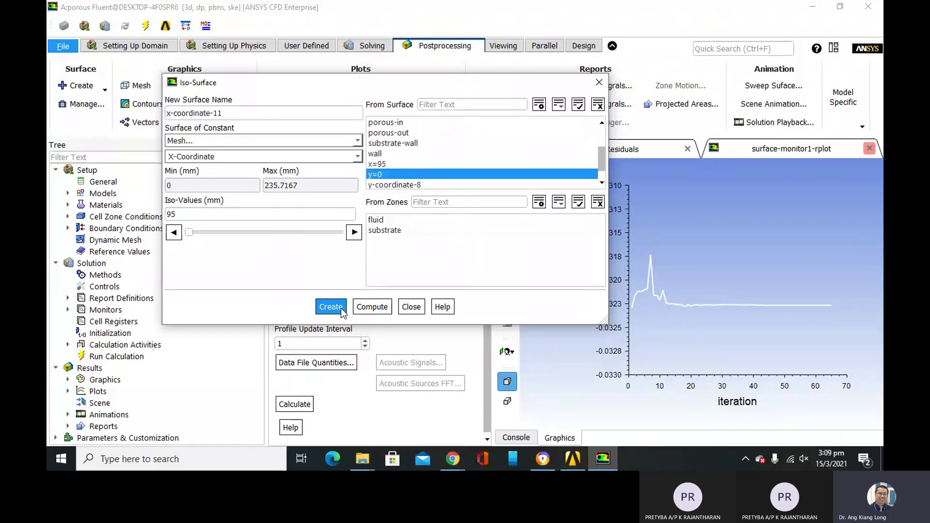
Create another X-Coordinate iso-surface named x=130 at an iso-value of 130 mm.
scroll(400, 179, down, 1)
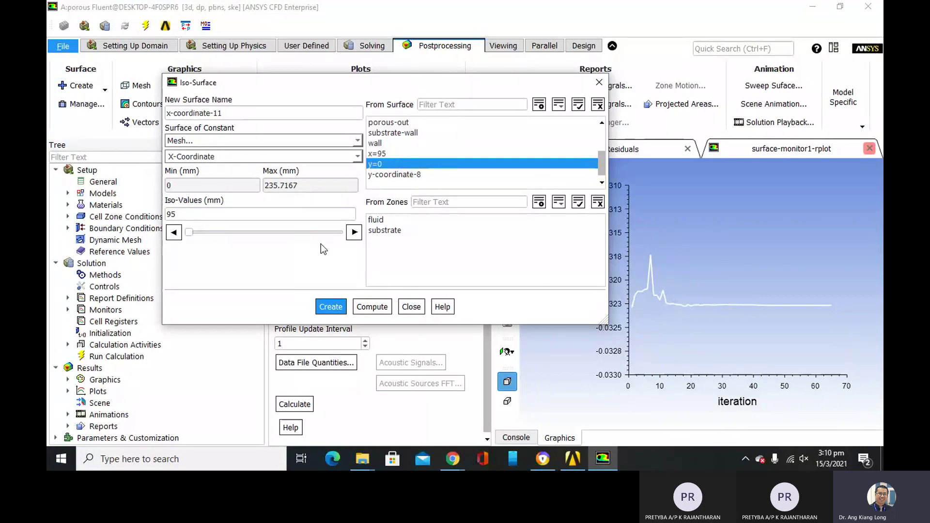
click(234, 113)
click(234, 113)
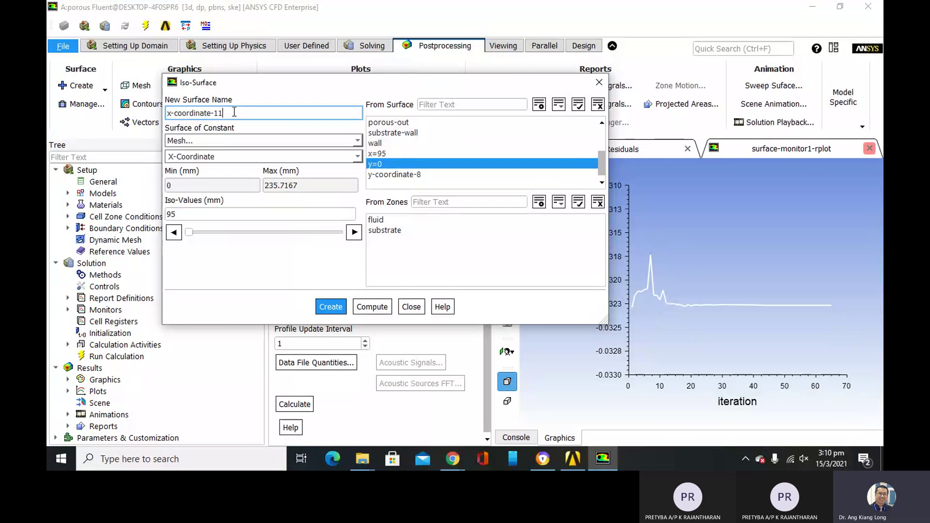
drag(234, 113, 173, 120)
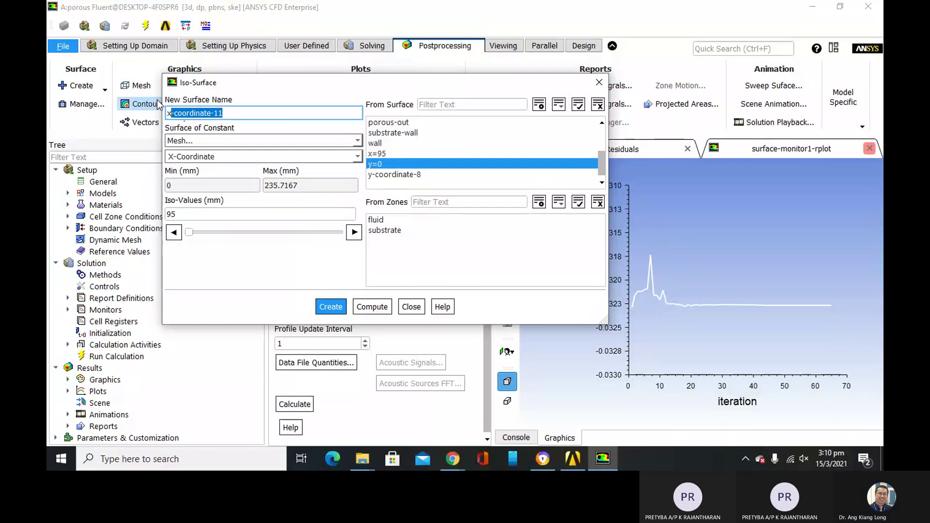
text(=130)
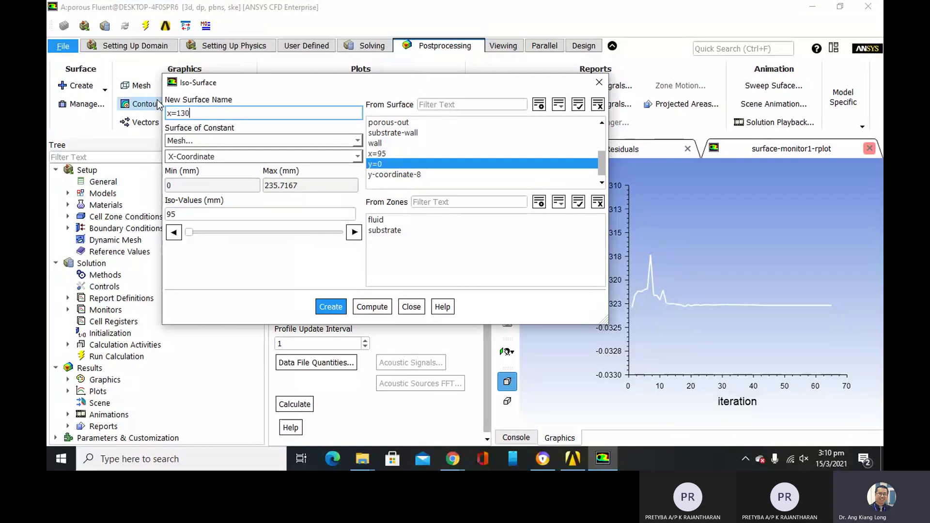
click(177, 214)
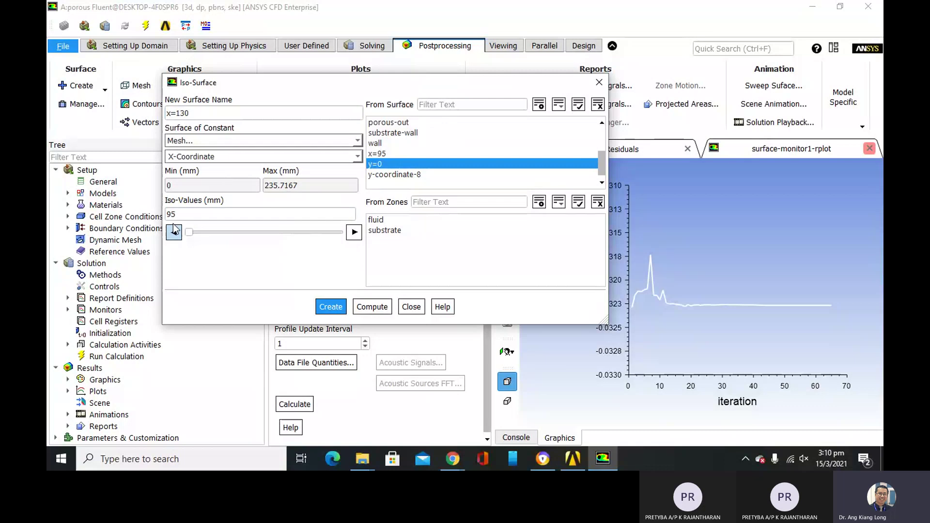
key(BackSpace)
key(BackSpace)
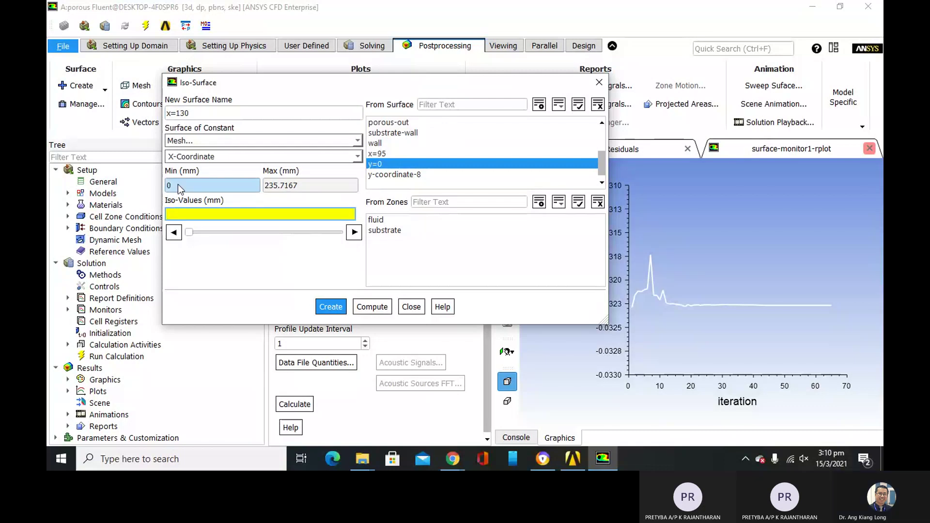
text(130)
click(251, 257)
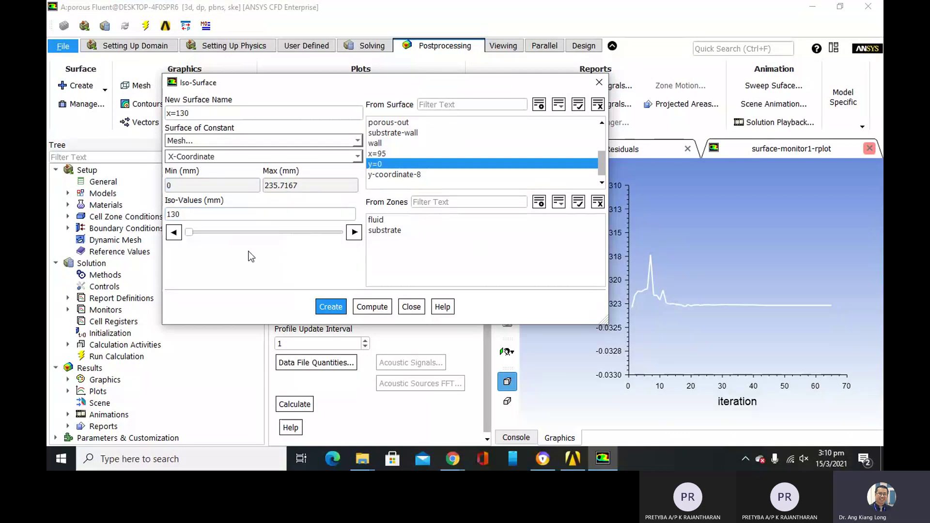
click(336, 307)
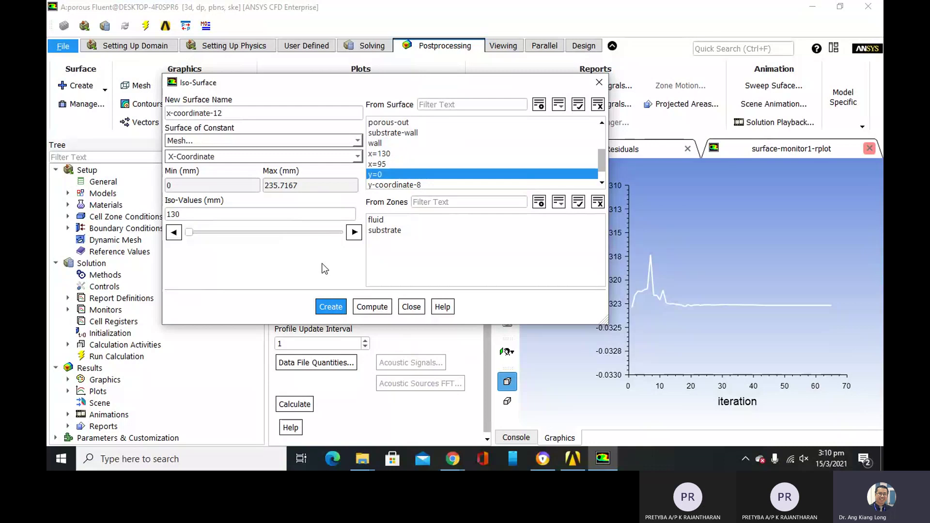
Create an X-Coordinate iso-surface named x=165 at an iso-value of 165 mm and finish creating iso-surfaces.
click(226, 113)
drag(227, 113, 175, 111)
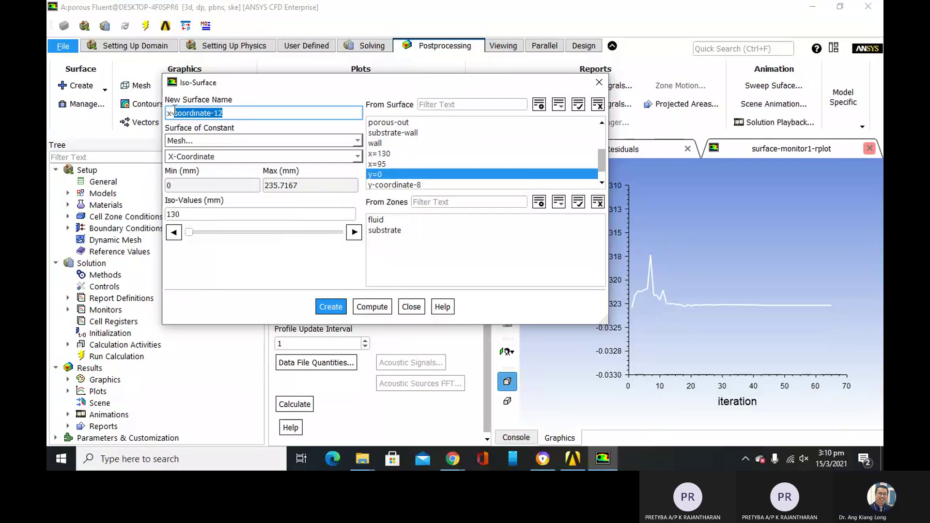
key(BackSpace)
key(BackSpace)
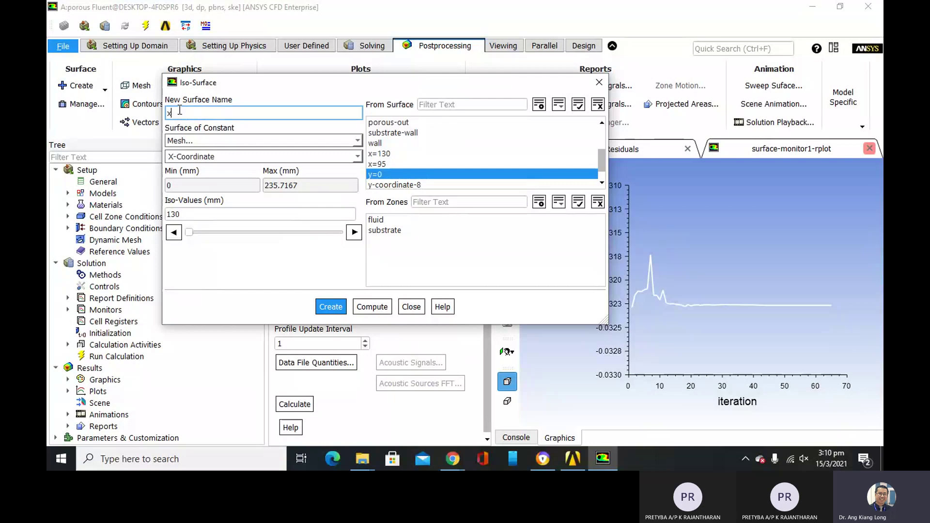
text(=165)
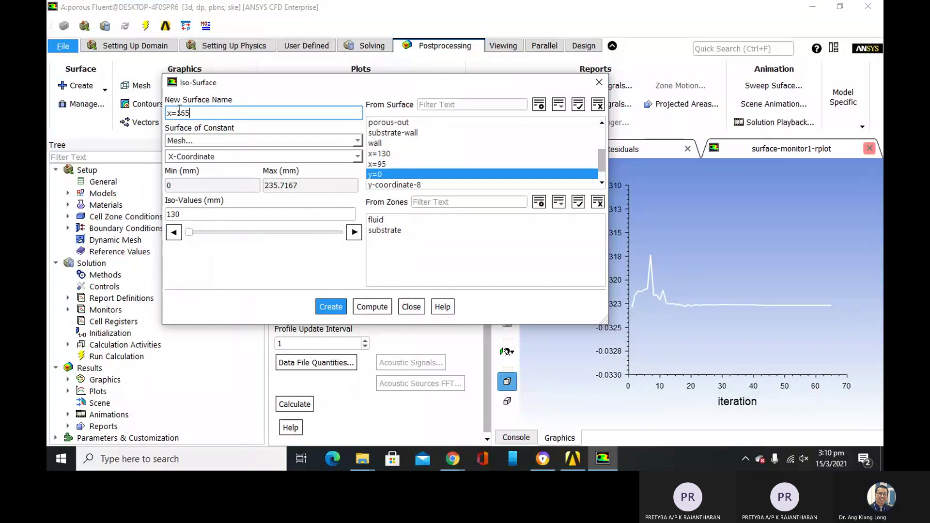
click(230, 209)
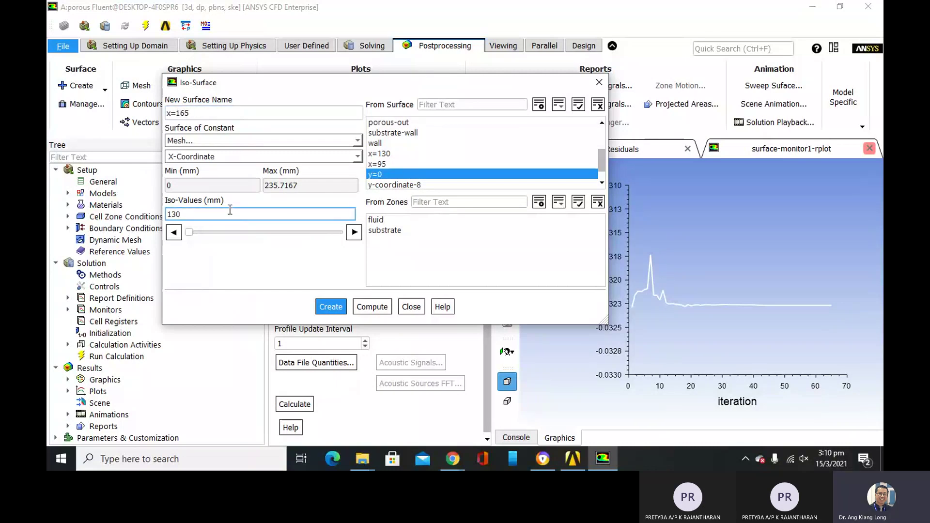
key(BackSpace)
key(BackSpace)
text(65)
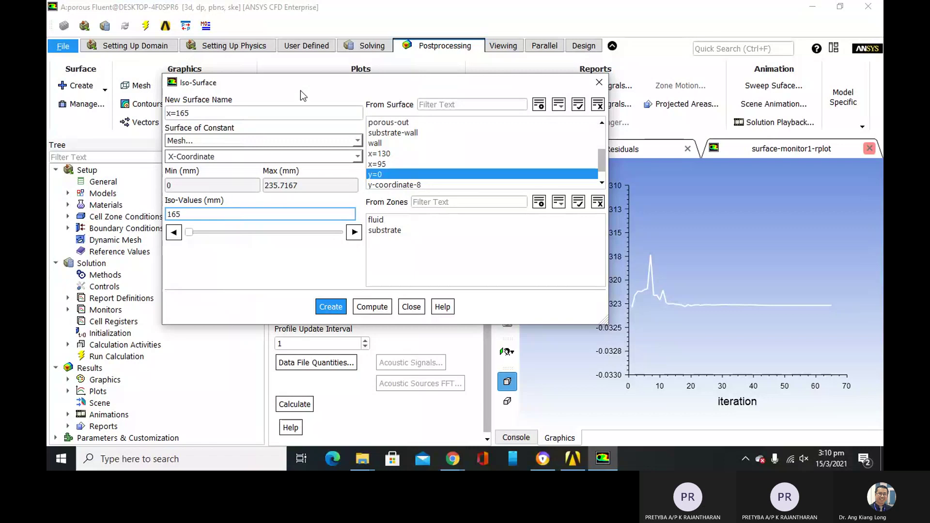
click(324, 307)
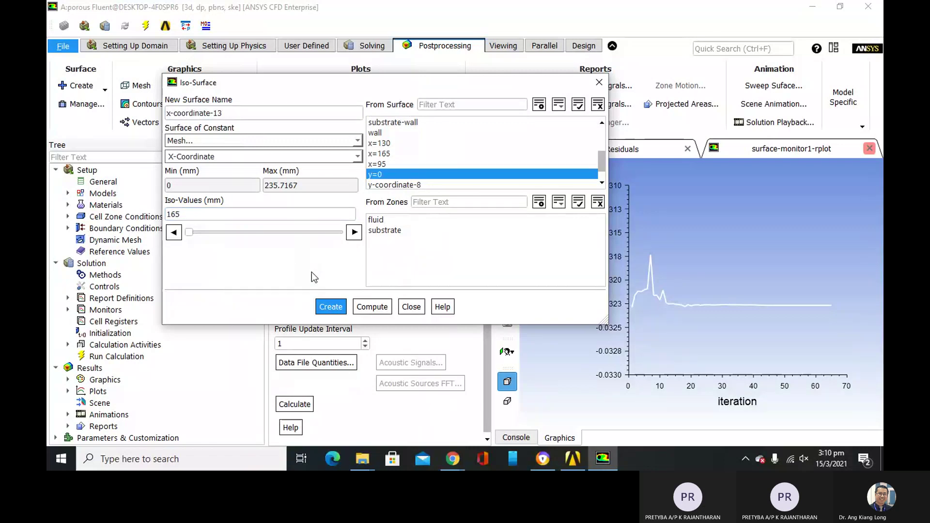
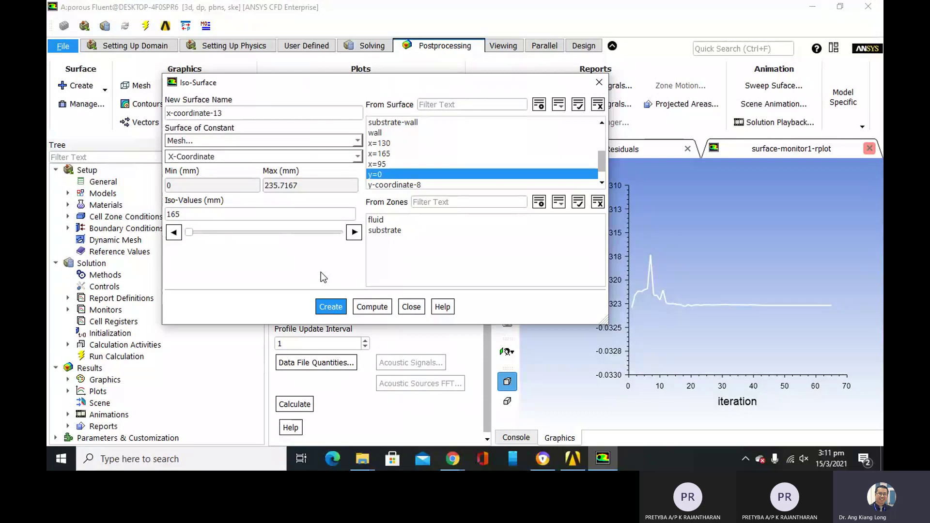
click(422, 306)
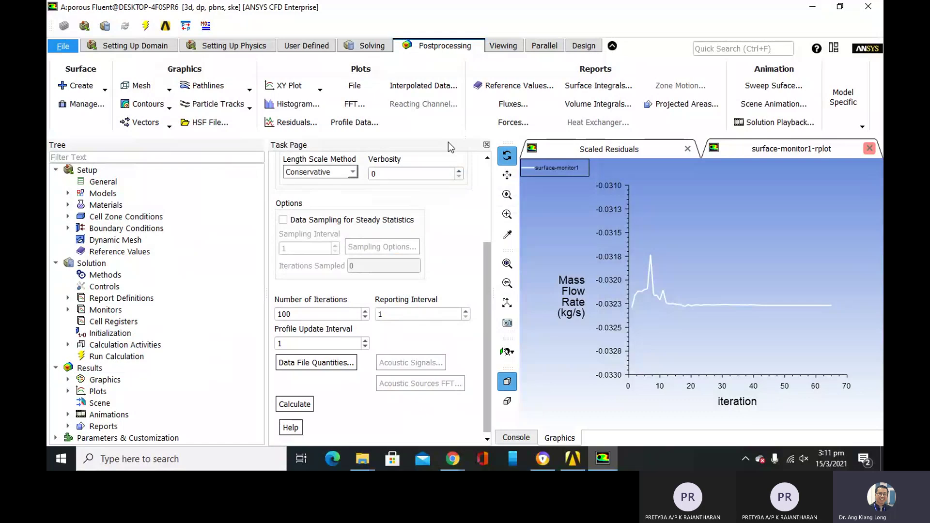
Start a new line/rake surface and name it porous-centre-line.
click(75, 86)
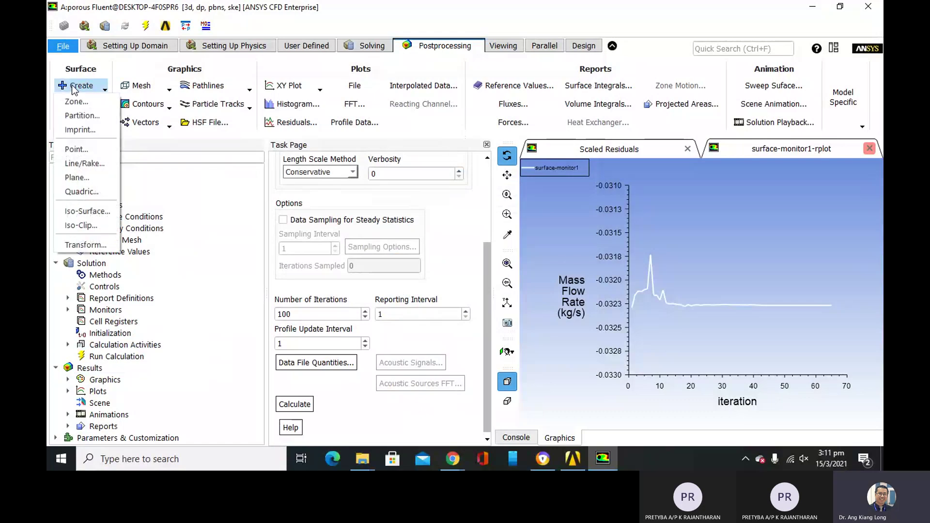
click(82, 163)
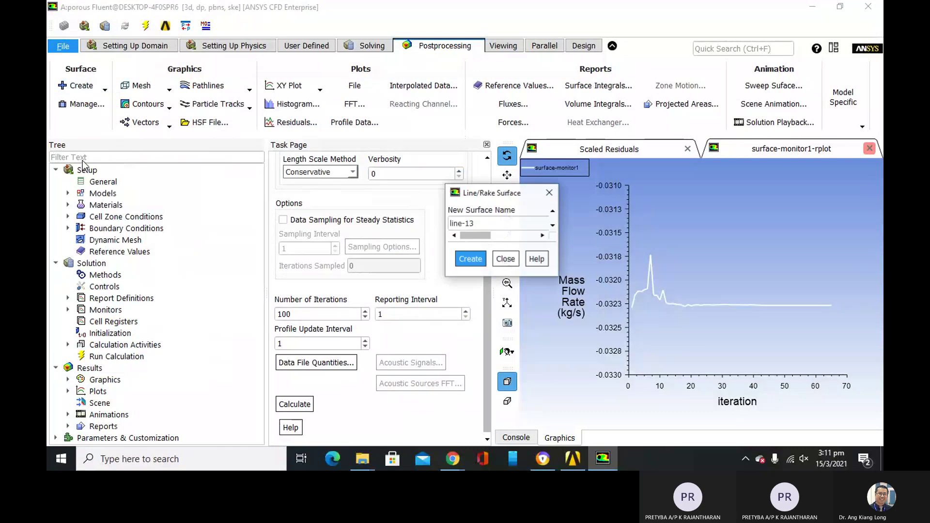
drag(520, 196, 356, 114)
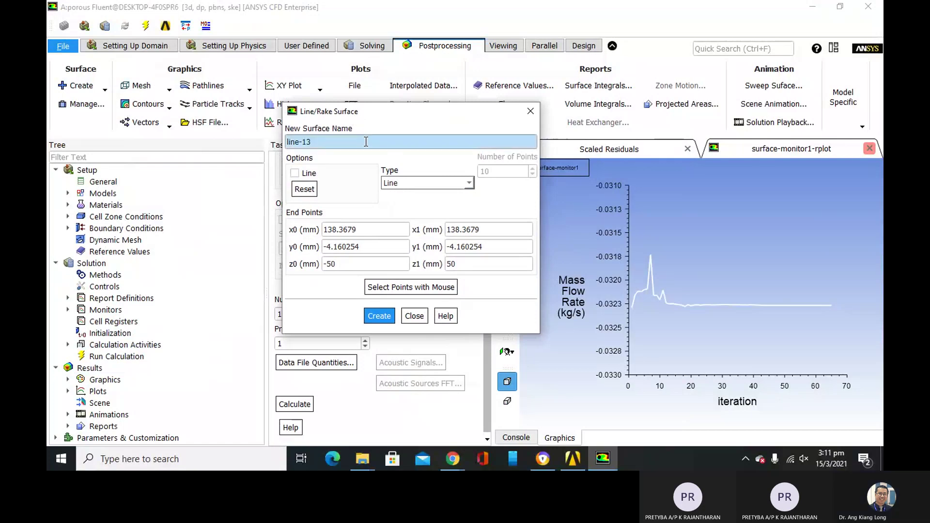
drag(314, 142, 239, 141)
text(por)
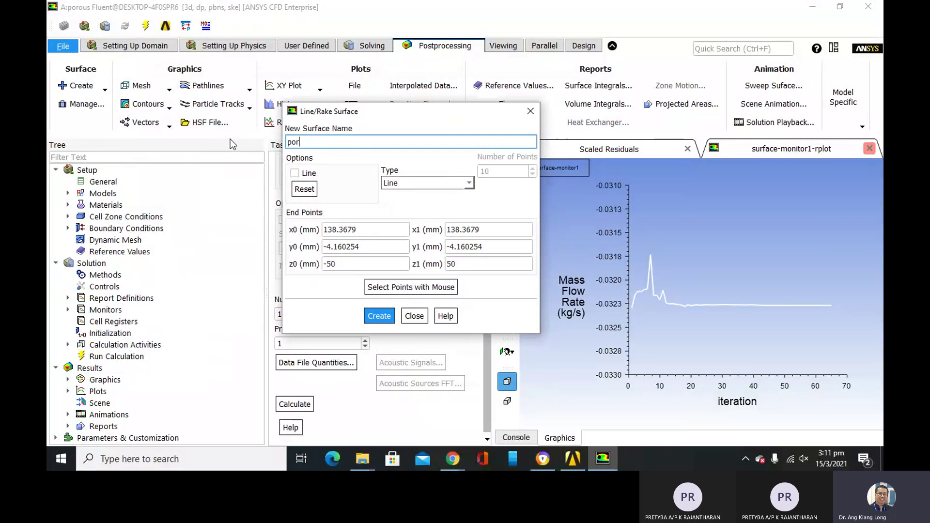
text(ous-cente)
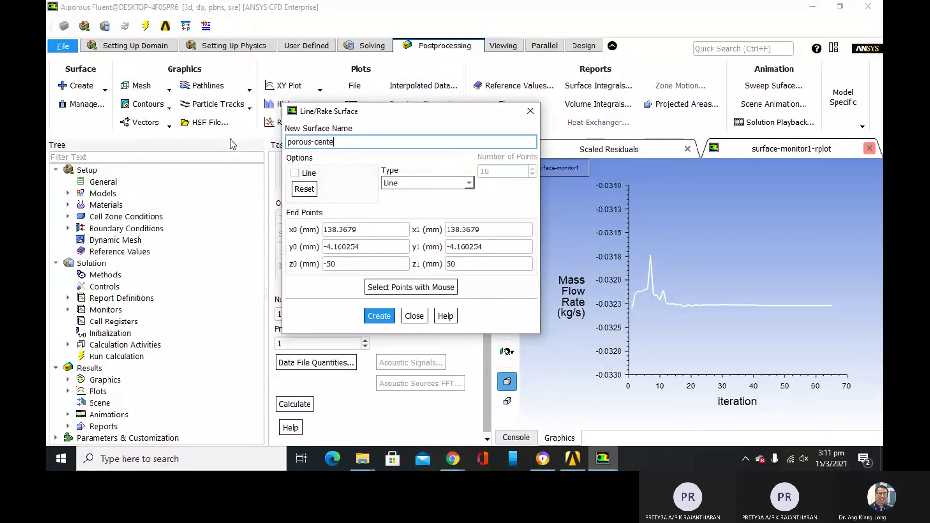
key(BackSpace)
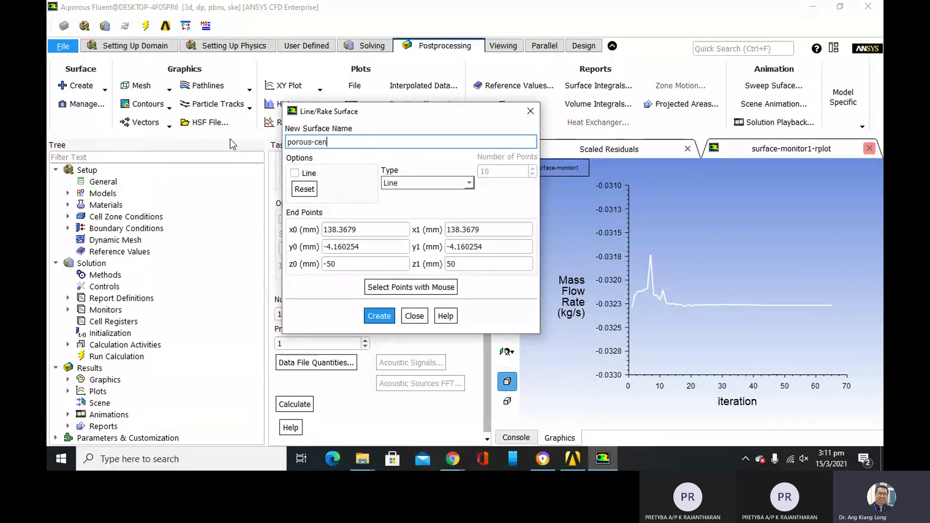
text(re-line)
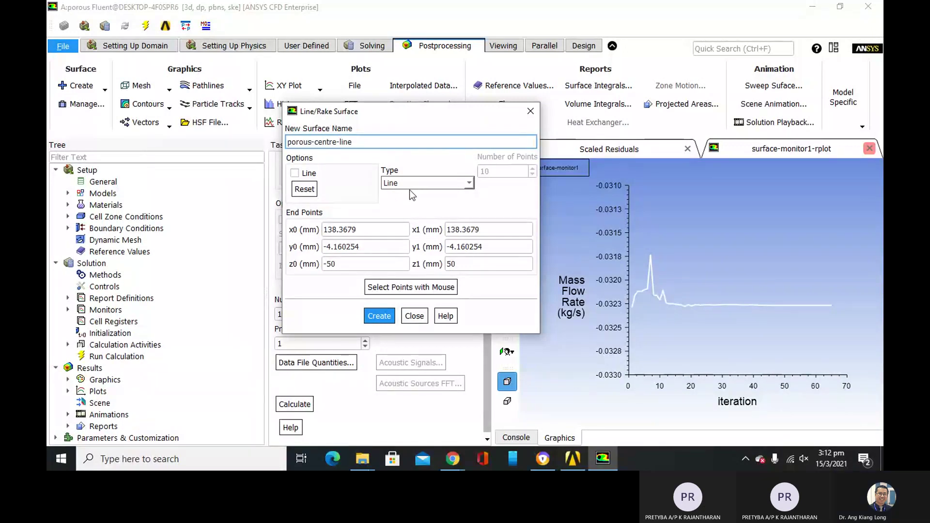
Set the line's first end point to x0 = 95, y0 = 0 and z0 = 0 mm.
double_click(392, 228)
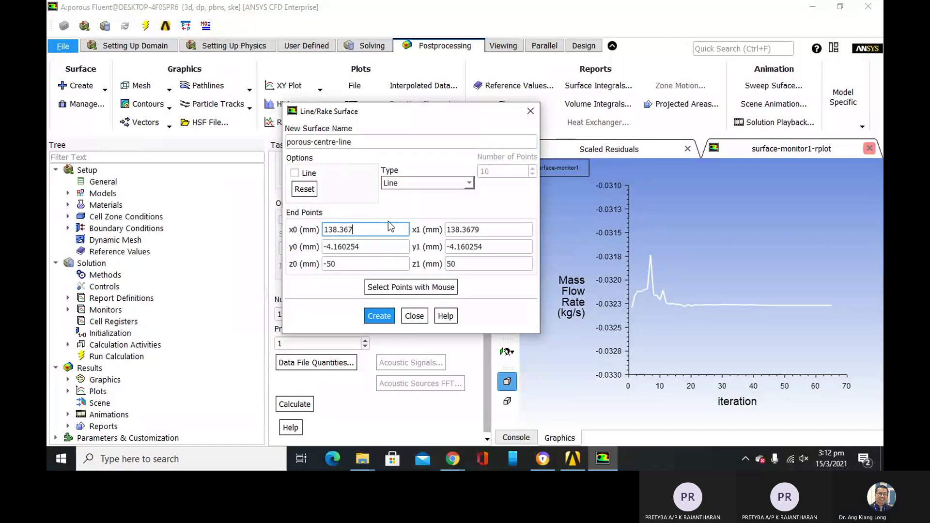
key(BackSpace)
text(95)
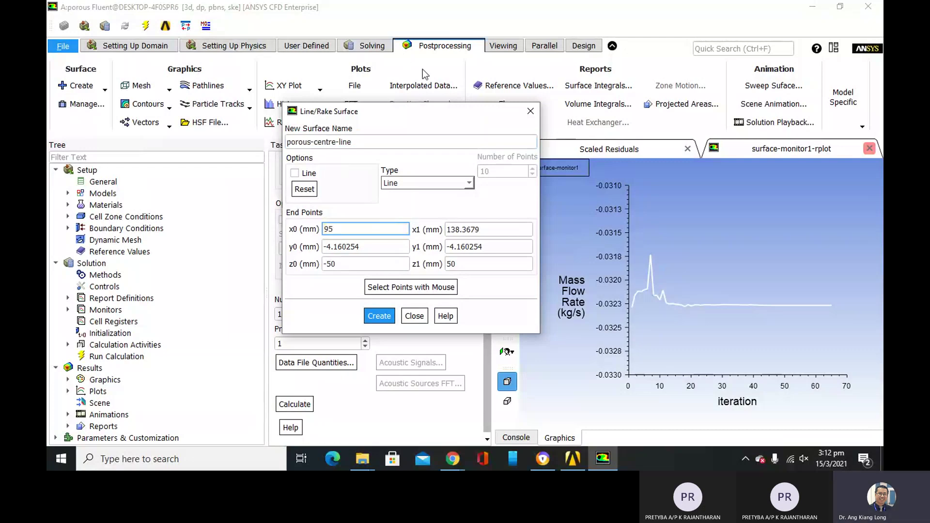
click(420, 209)
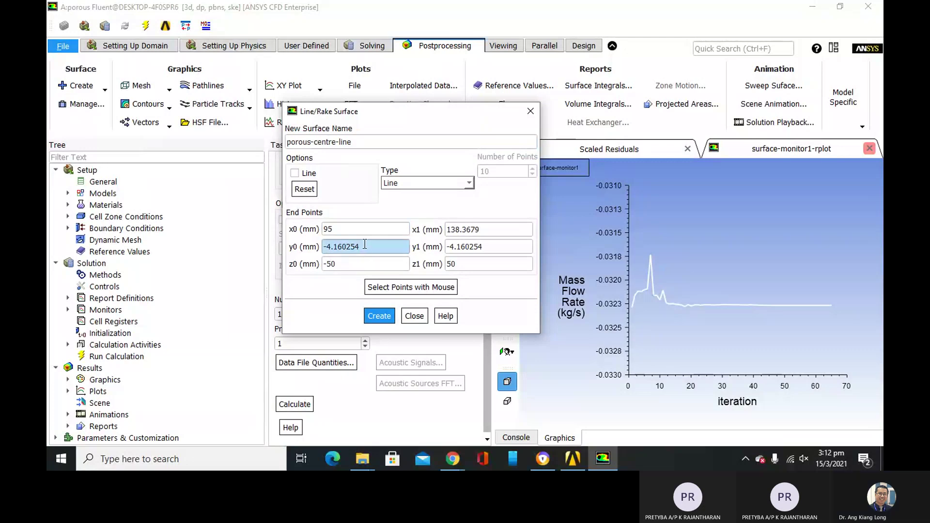
drag(405, 247, 291, 245)
text(0)
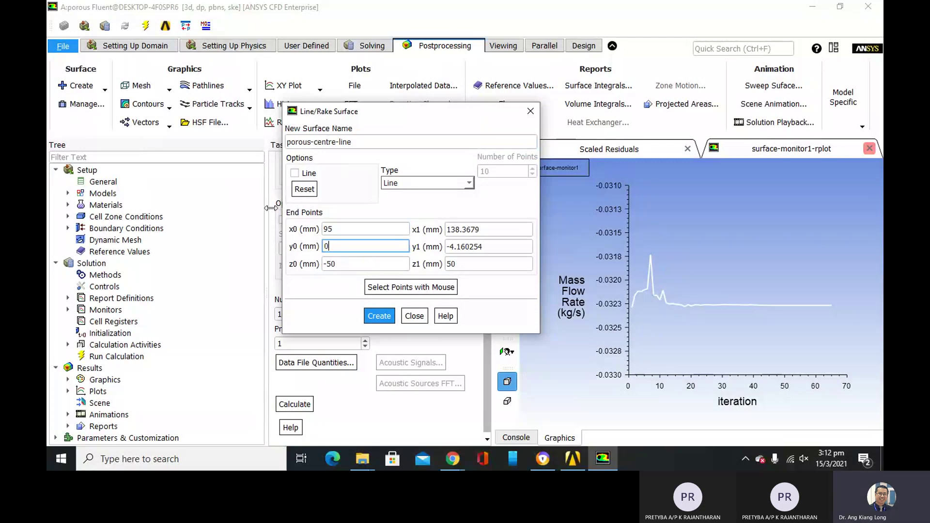
drag(350, 263, 299, 263)
text(0)
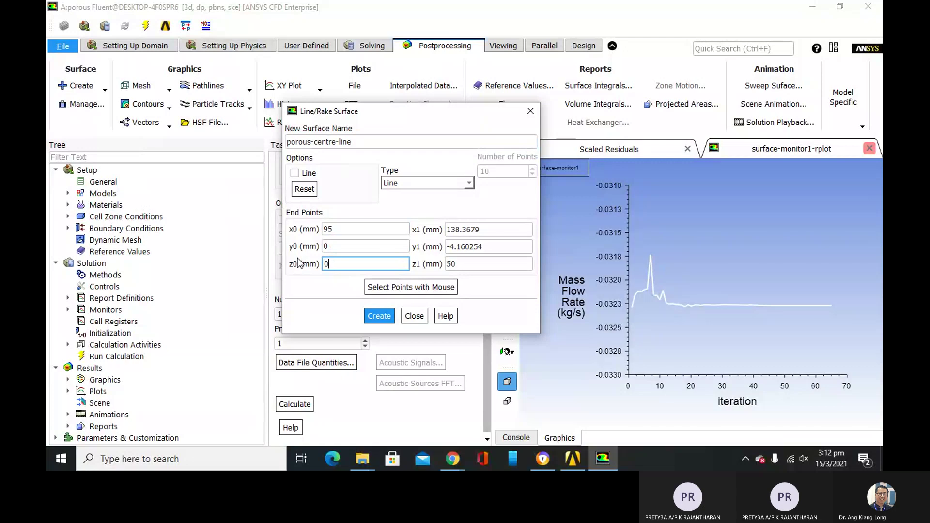
click(333, 291)
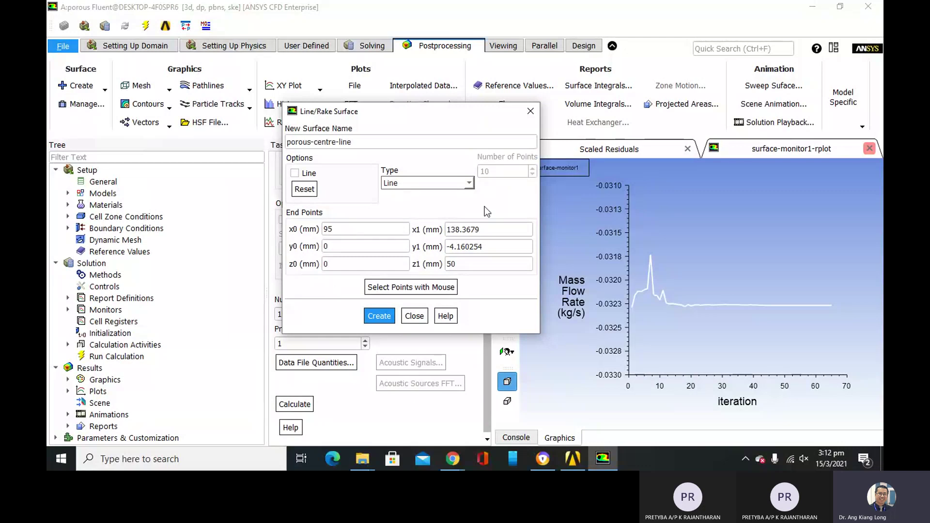
Set the line's second end point to x1 = 165, y1 = 0 and z1 = 0 mm and create the surface.
drag(485, 230, 434, 249)
text(65)
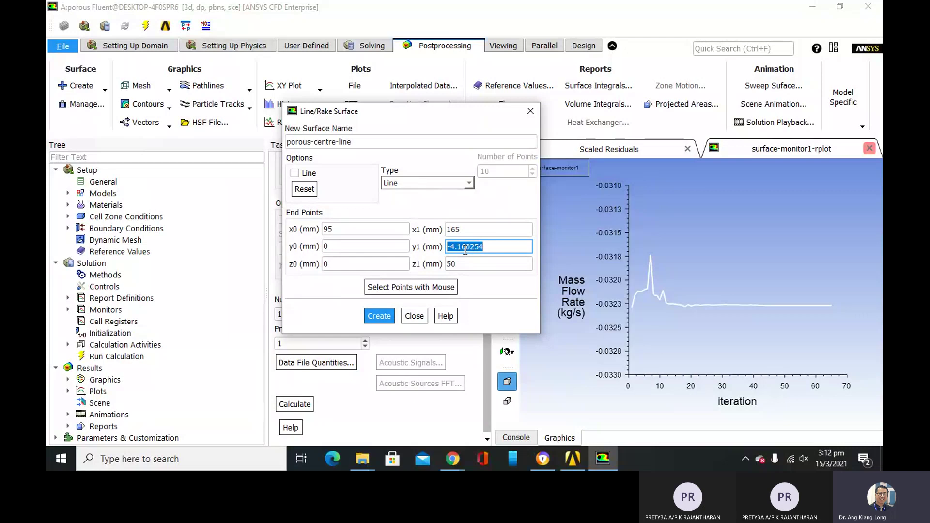
text(0)
key(Tab)
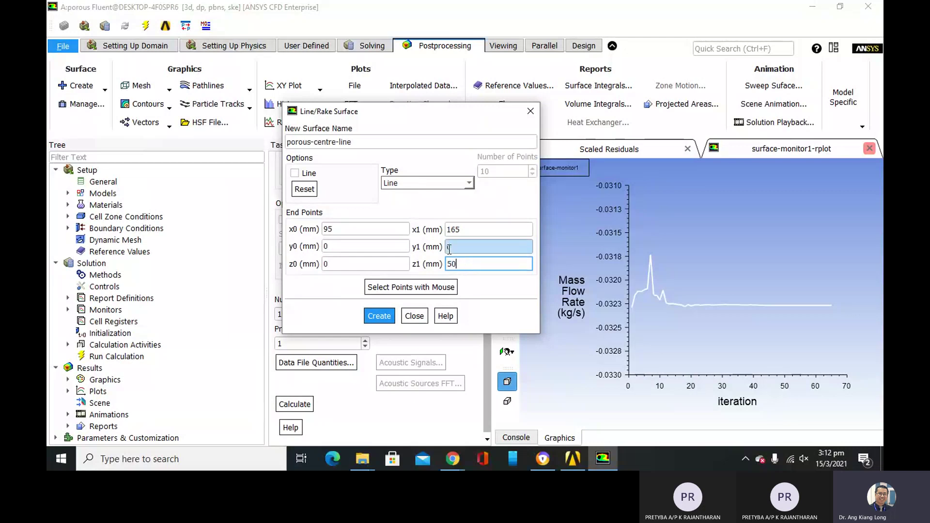
key(BackSpace)
key(BackSpace)
text(0)
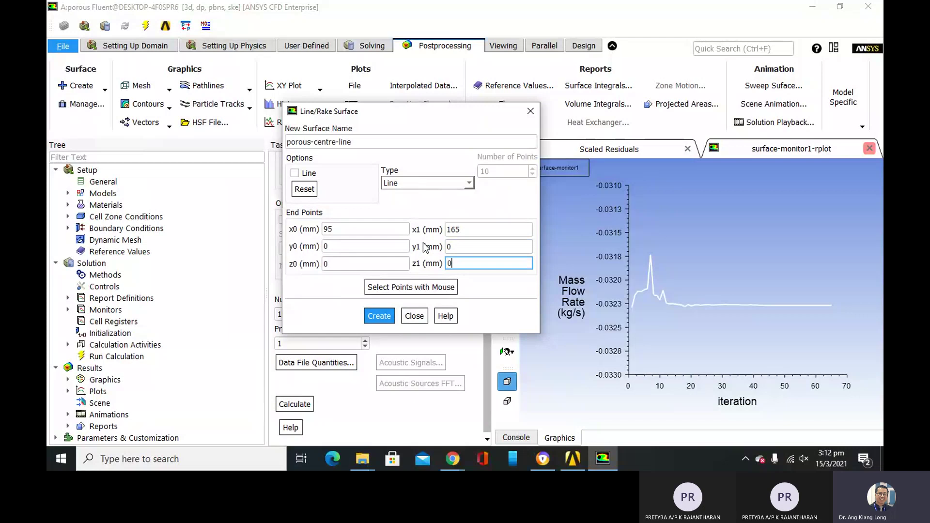
click(390, 316)
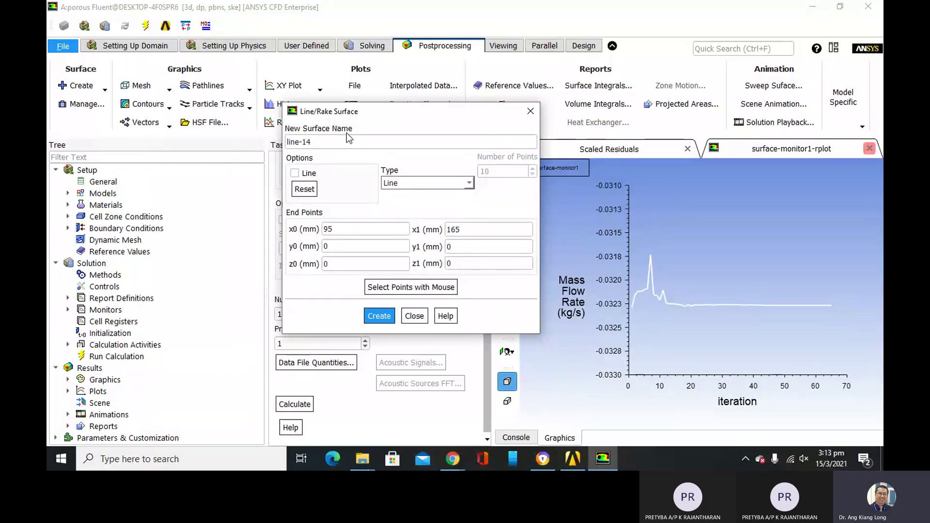
Try to create the same line surface again under the name porous-centre-line, then leave the line/rake settings.
drag(339, 141, 274, 137)
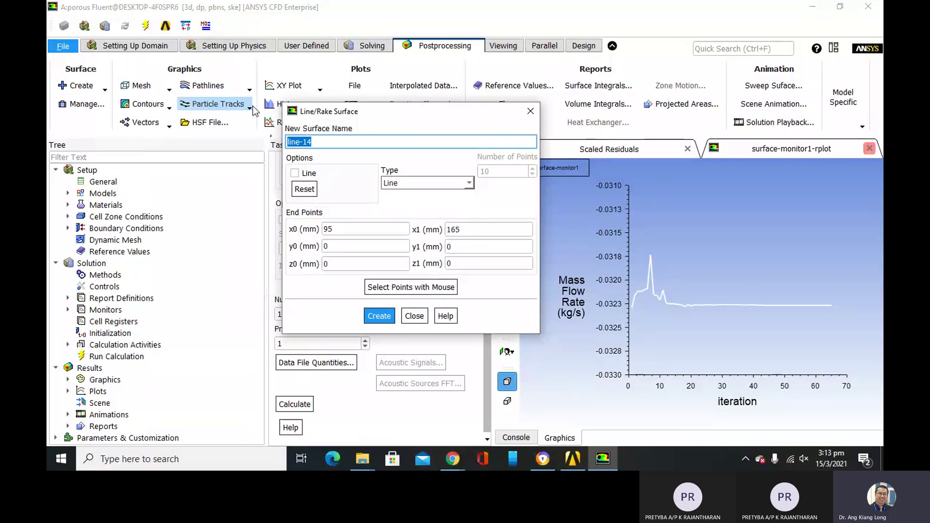
text(porous-centre-line)
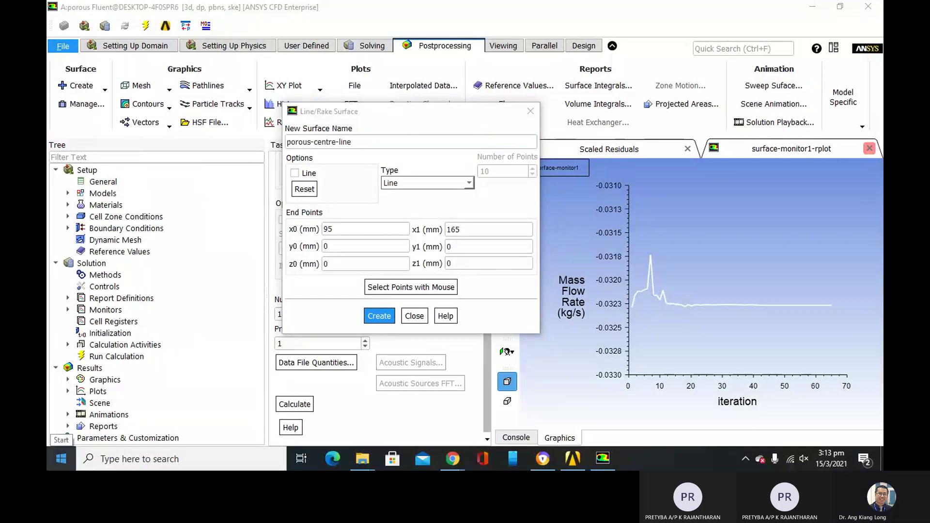
right_click(47, 463)
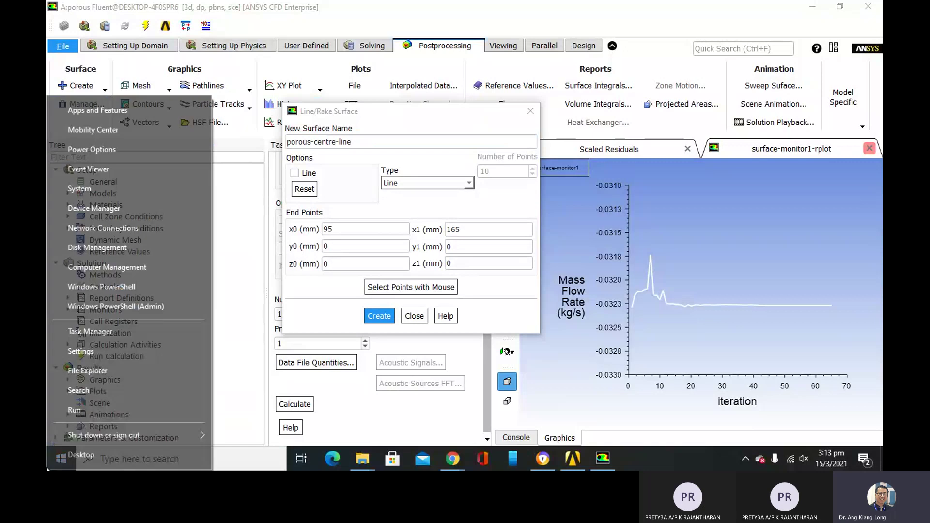
key(Escape)
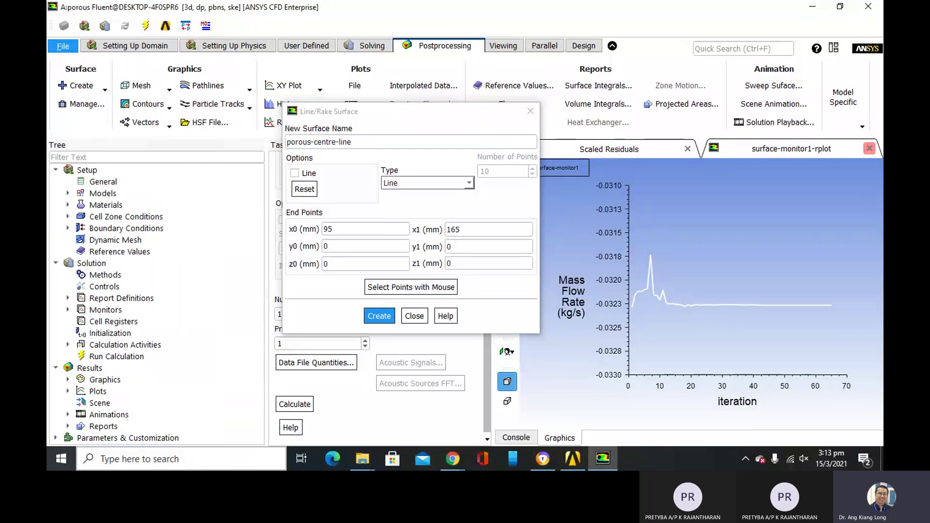
click(371, 318)
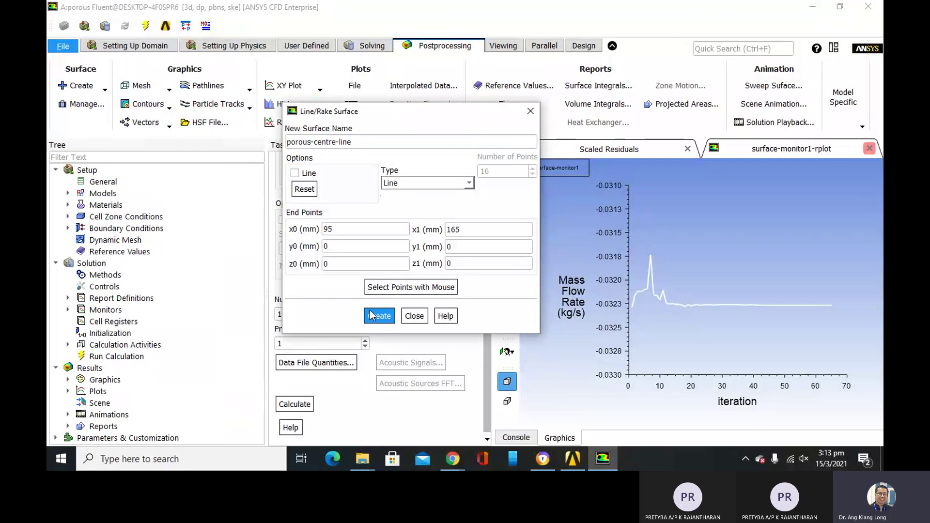
click(415, 316)
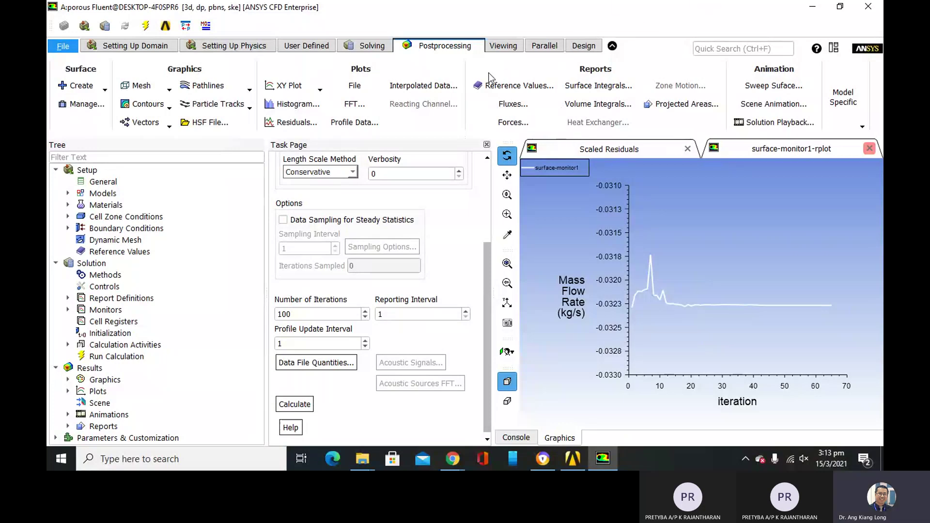
Display only the mesh faces of substrate-wall and wall, with edges turned off and inlet and outlet deselected, then leave the mesh settings.
click(159, 89)
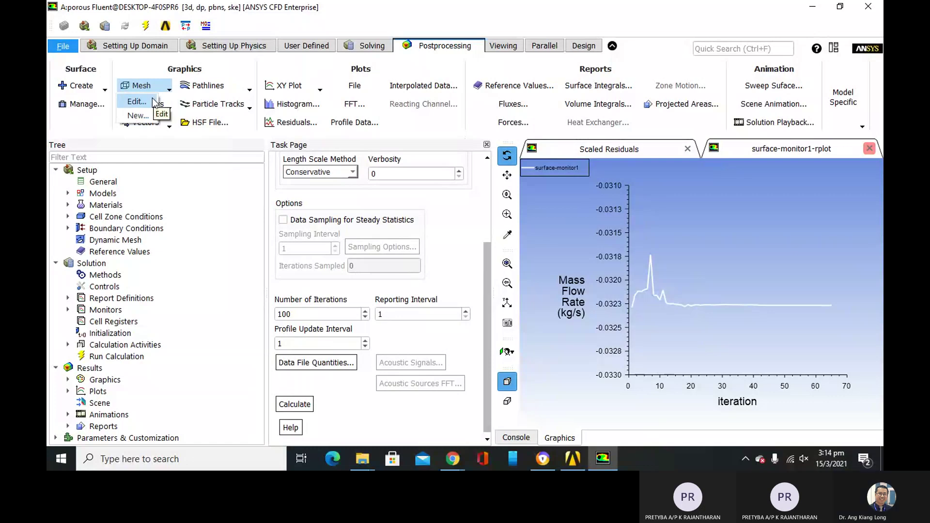
click(138, 101)
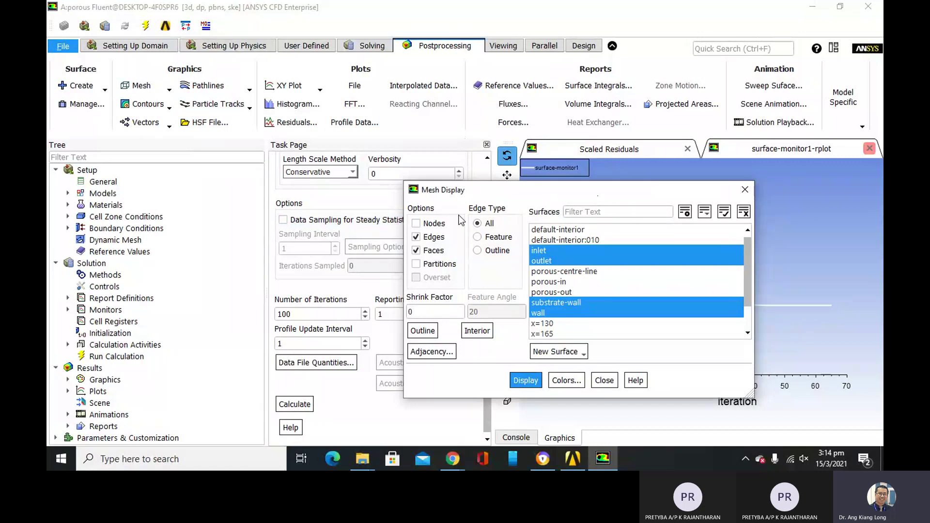
click(414, 237)
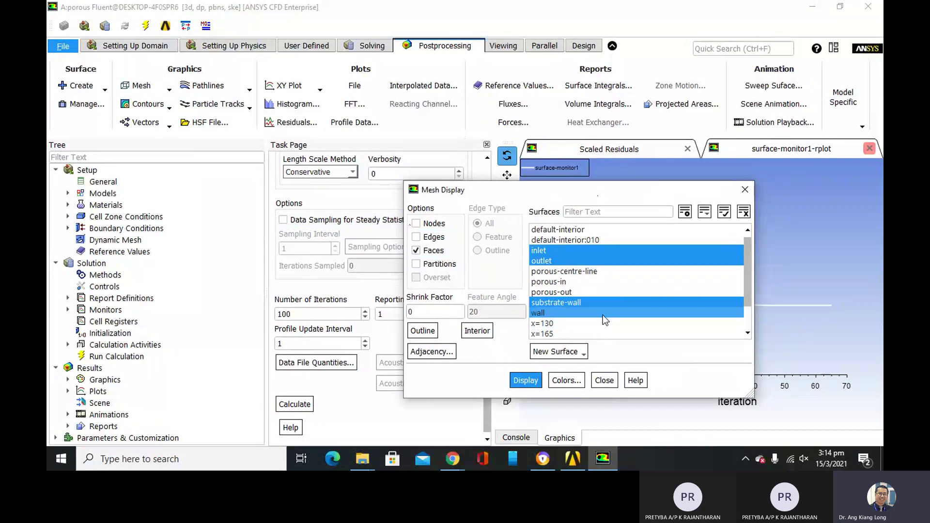
click(606, 256)
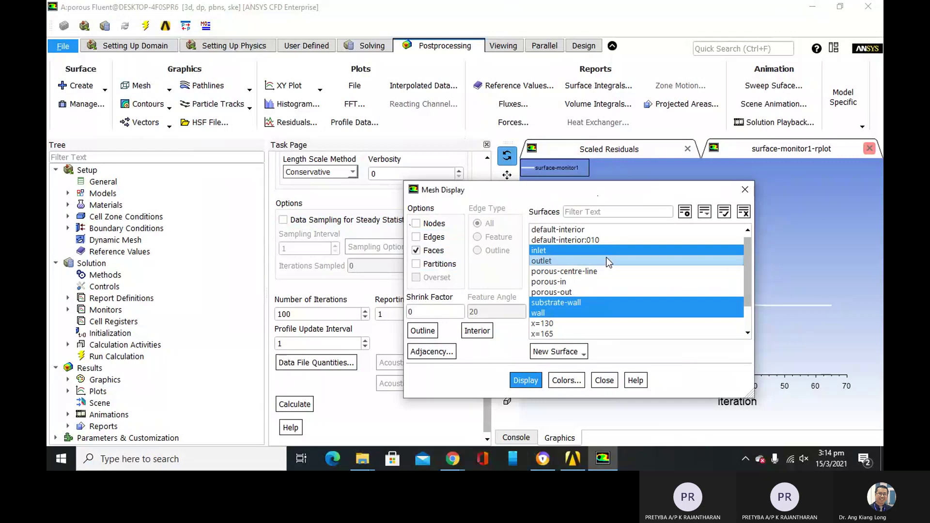
click(605, 247)
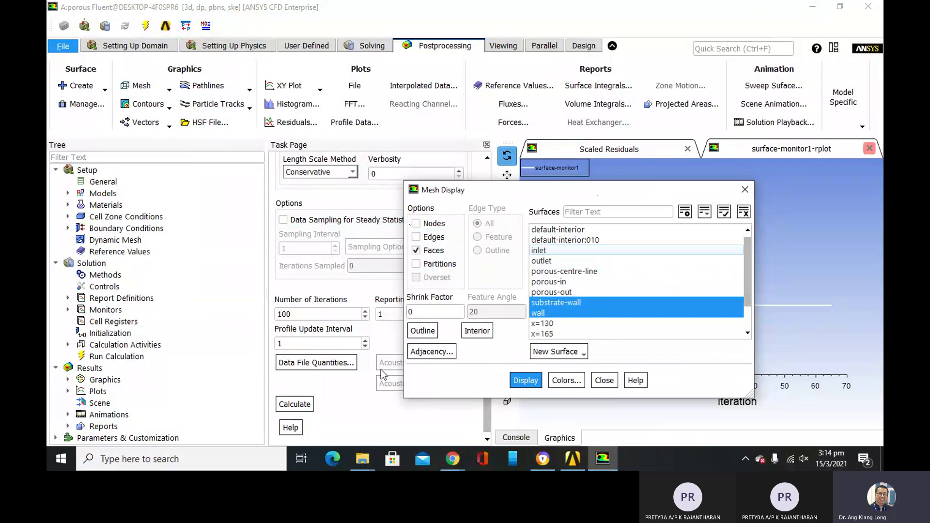
scroll(600, 315, down, 1)
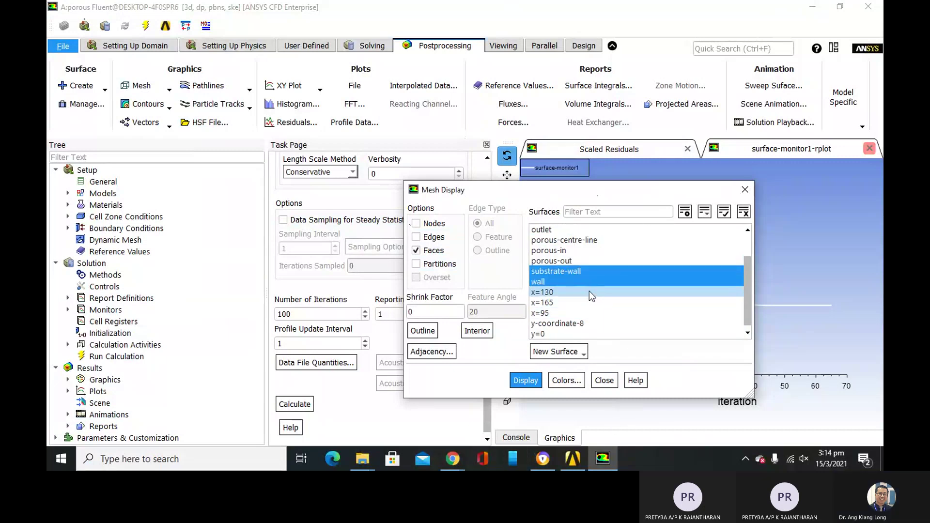
scroll(589, 292, up, 1)
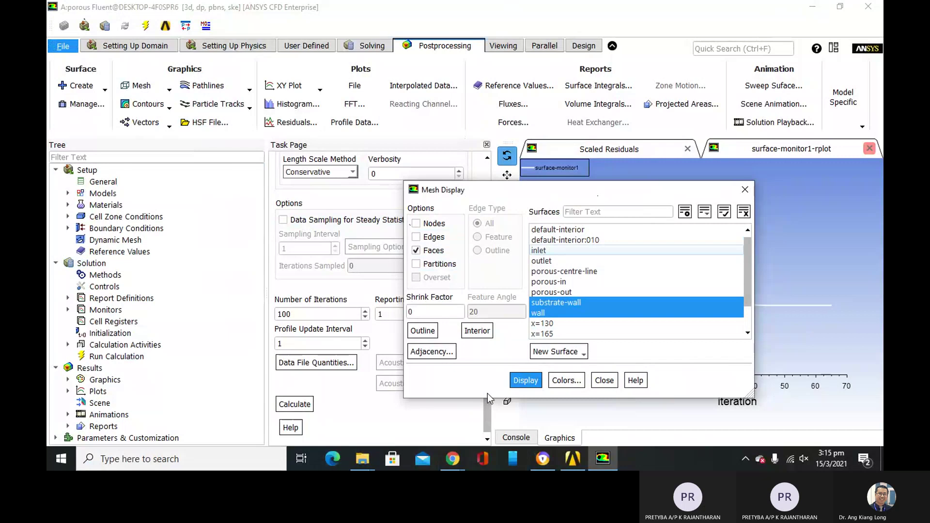
click(521, 379)
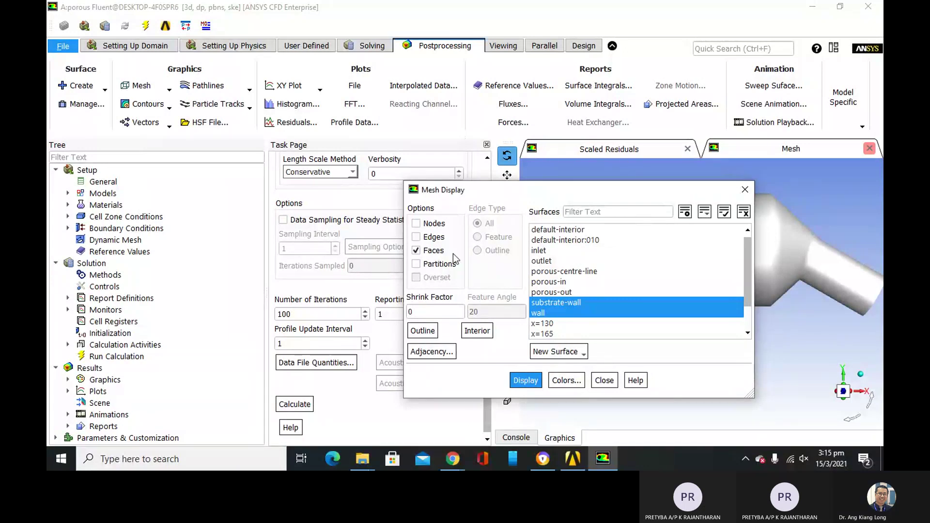
drag(526, 189, 246, 68)
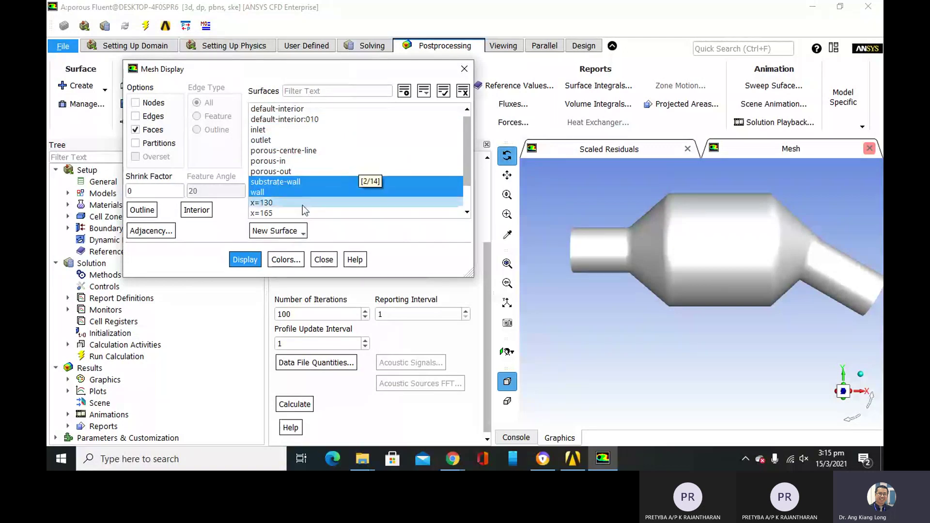
click(317, 260)
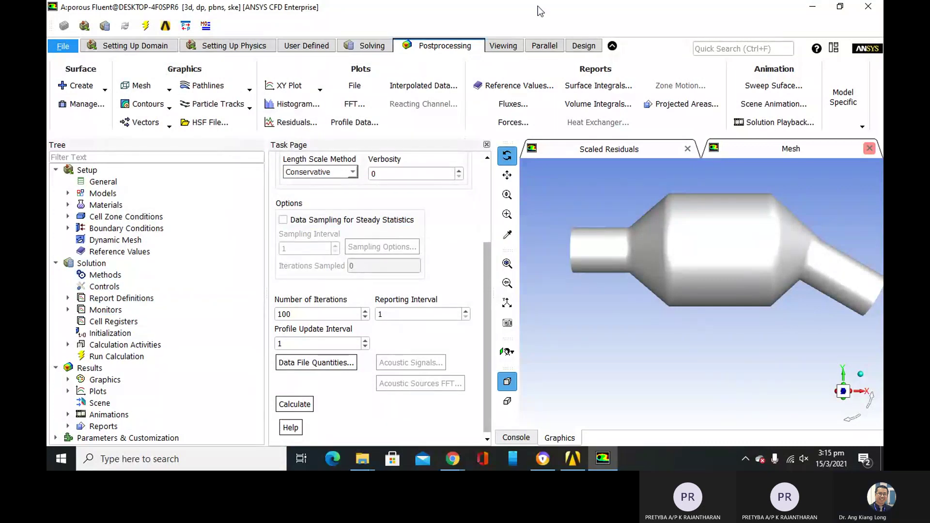
Turn off double buffering in the graphics display options and apply the change.
click(503, 45)
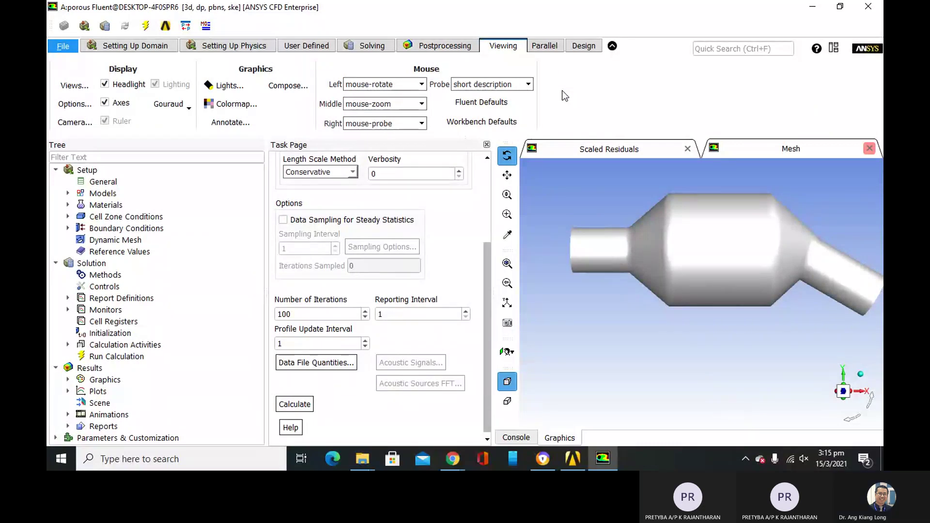
click(72, 105)
drag(585, 197, 437, 92)
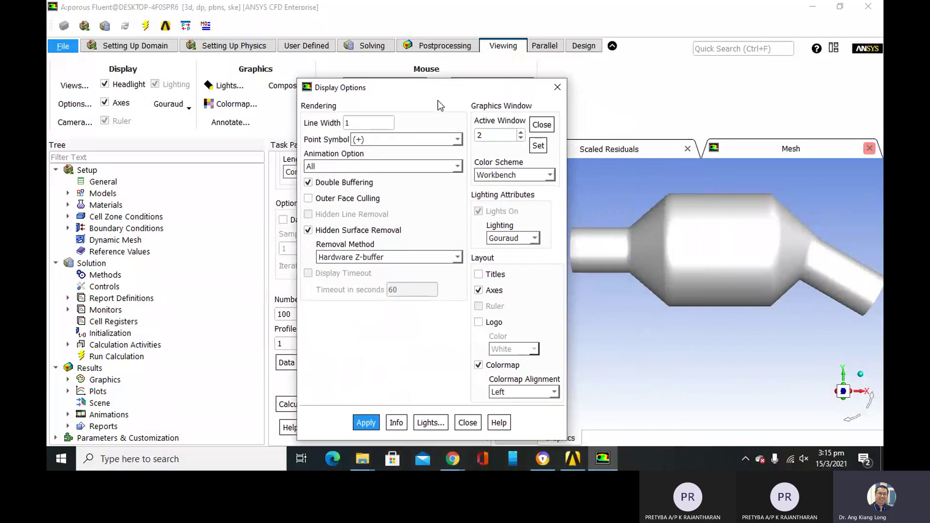
click(308, 182)
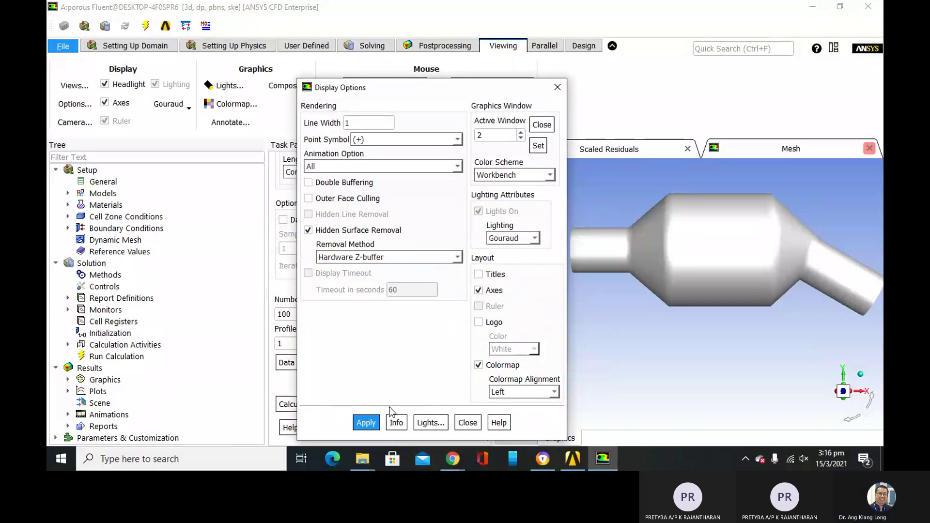
click(369, 422)
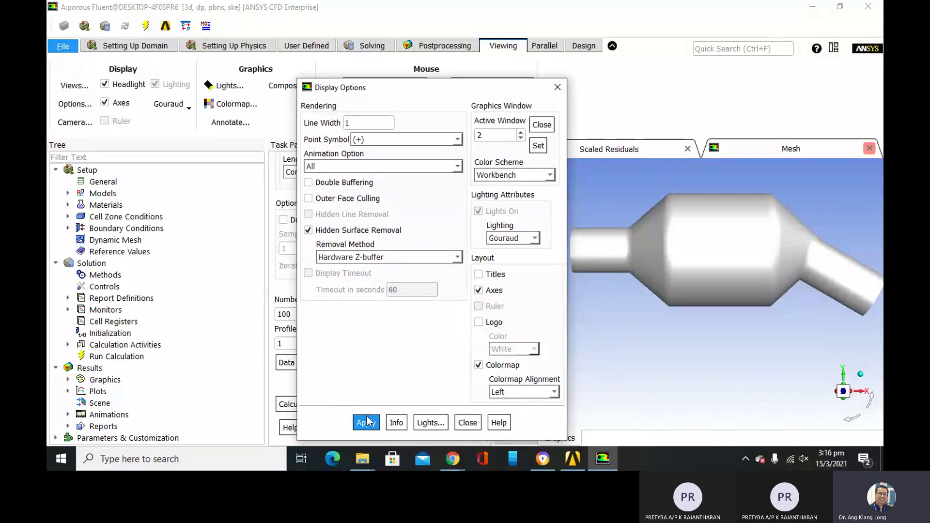
click(467, 423)
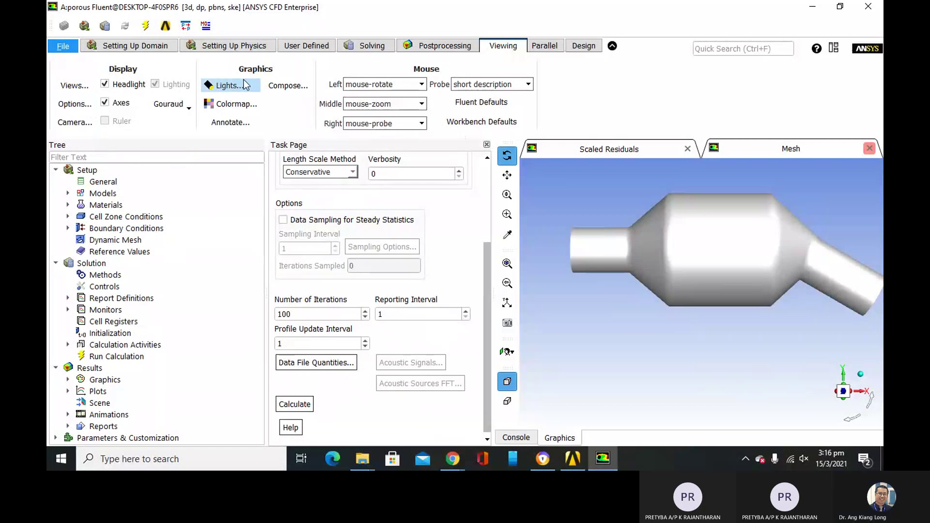
Select both substrate-wall and wall in the scene description and open their display properties.
click(302, 86)
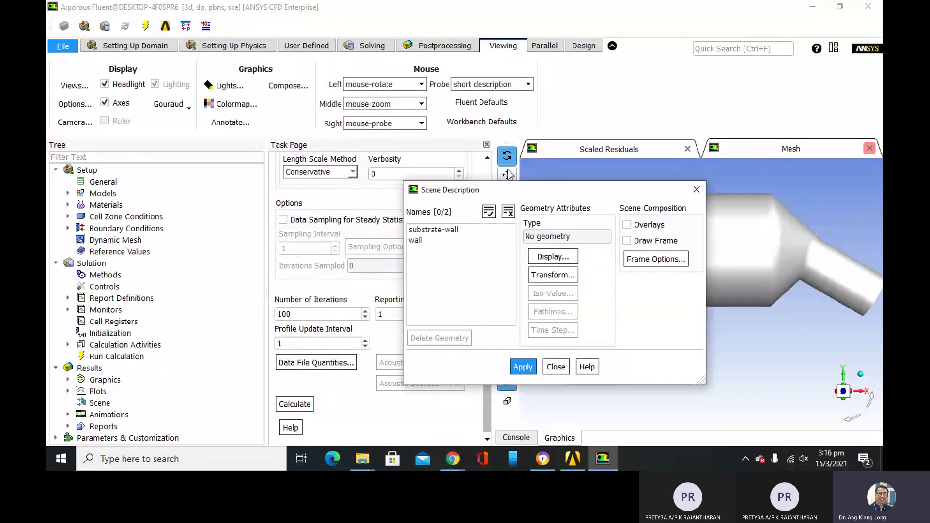
drag(507, 170, 404, 121)
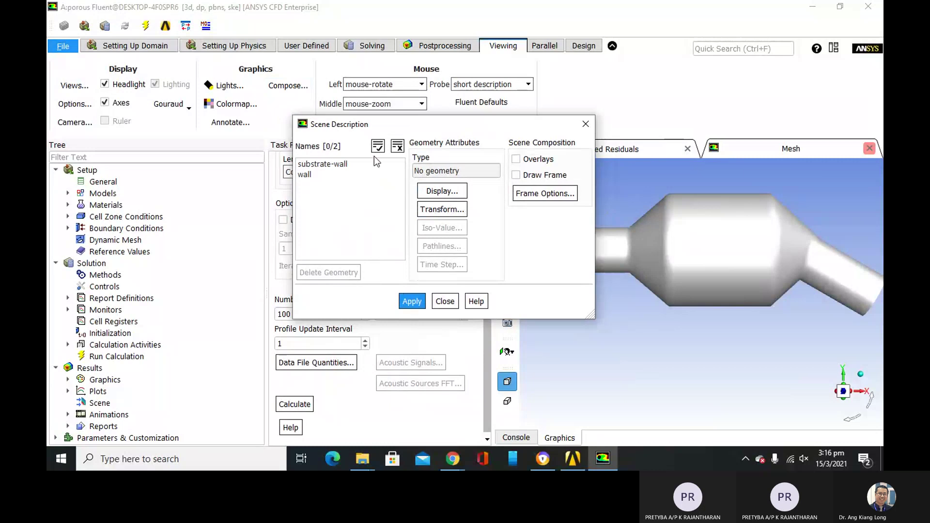
click(353, 164)
click(345, 175)
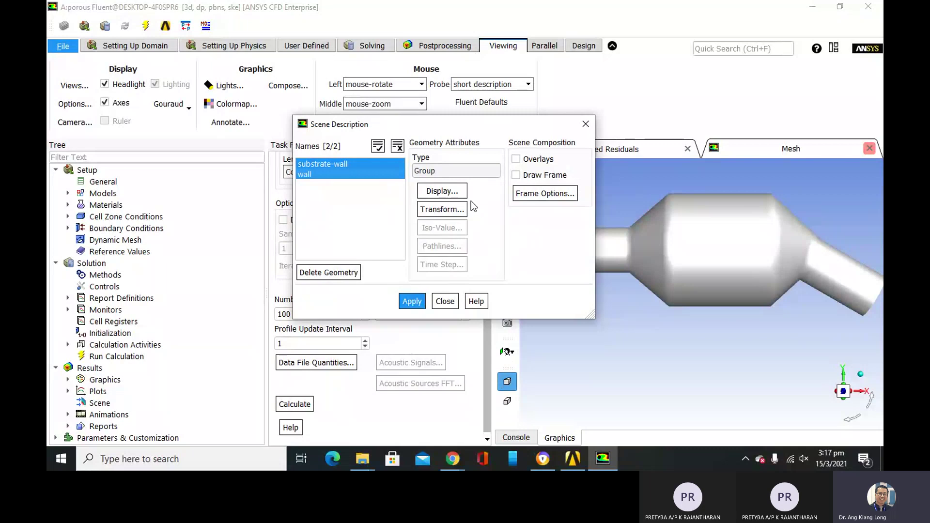
click(453, 193)
drag(502, 193, 434, 129)
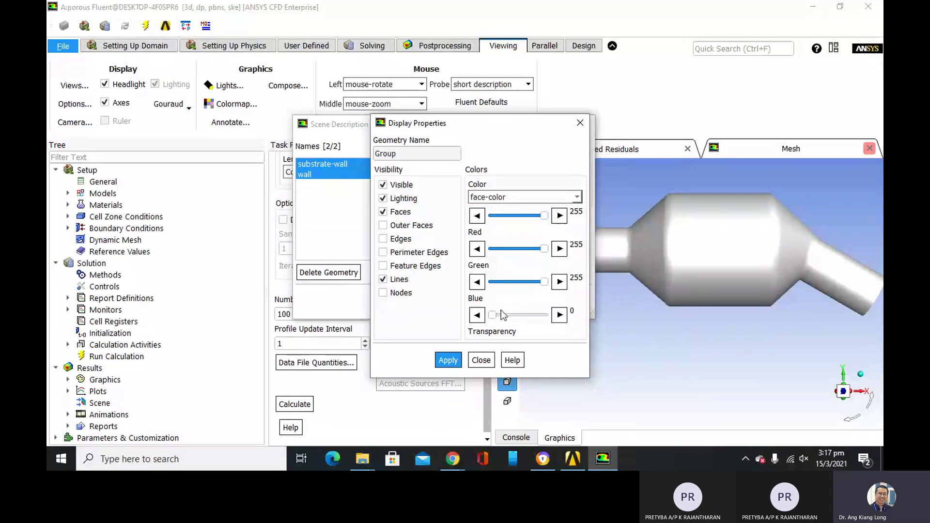
Set the transparency of substrate-wall and wall to 70, apply it to the scene and leave the scene description.
drag(491, 319, 530, 313)
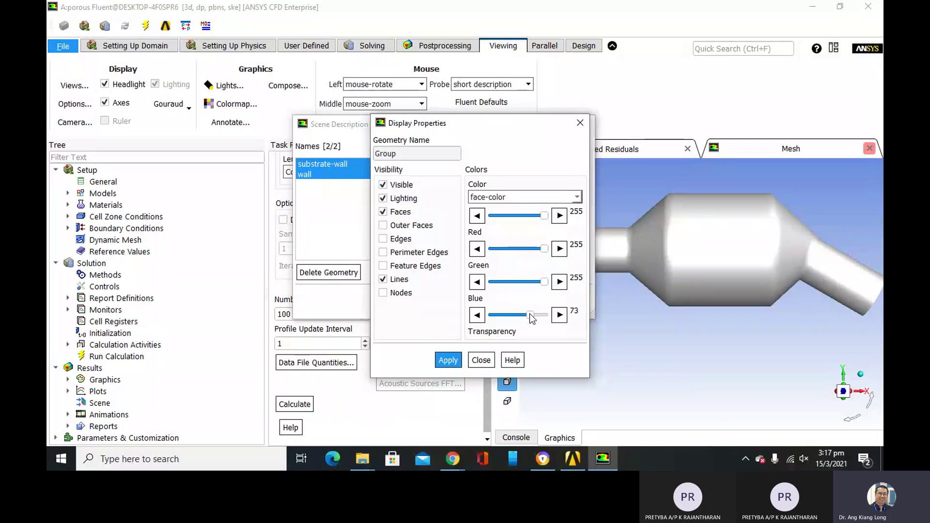
click(480, 320)
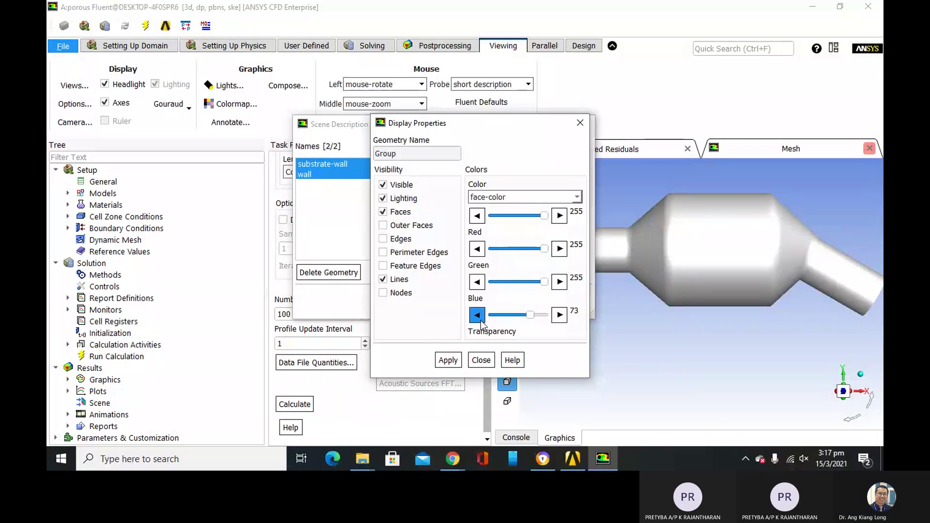
click(483, 319)
click(483, 320)
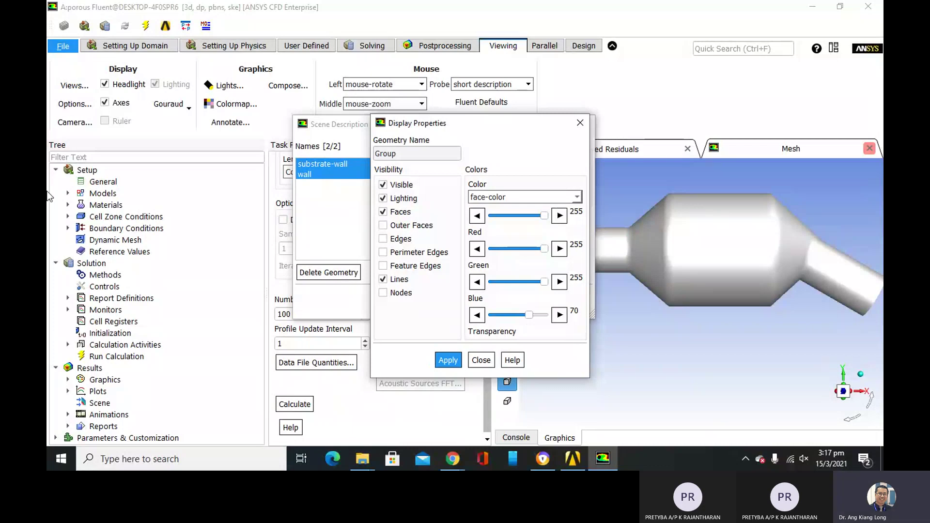
click(448, 360)
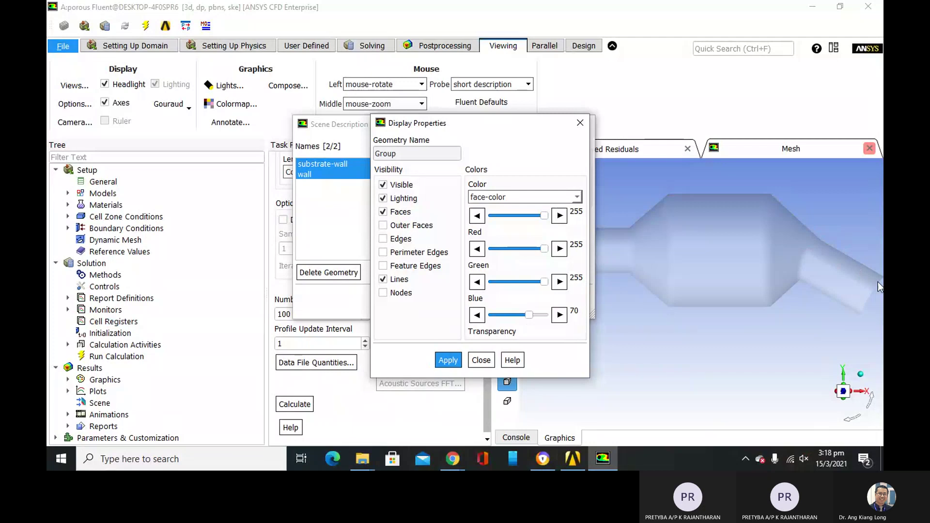
click(481, 360)
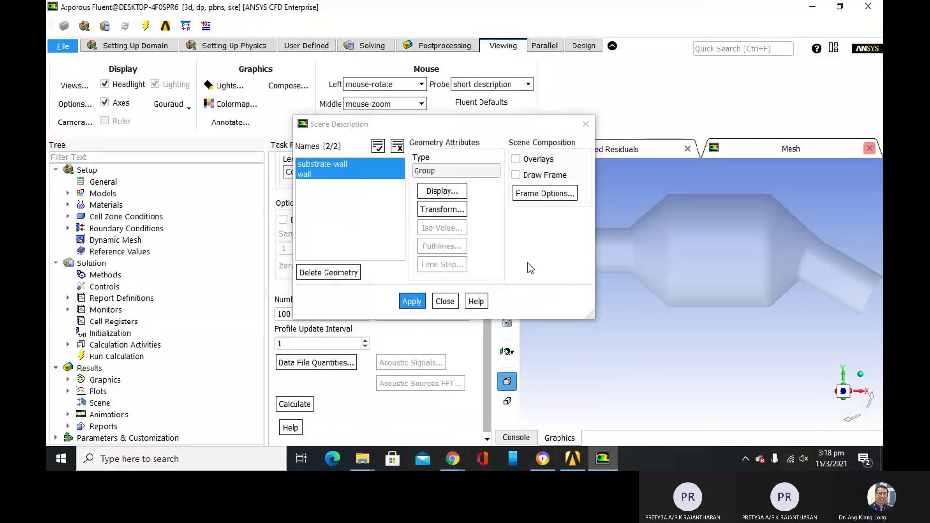
click(405, 302)
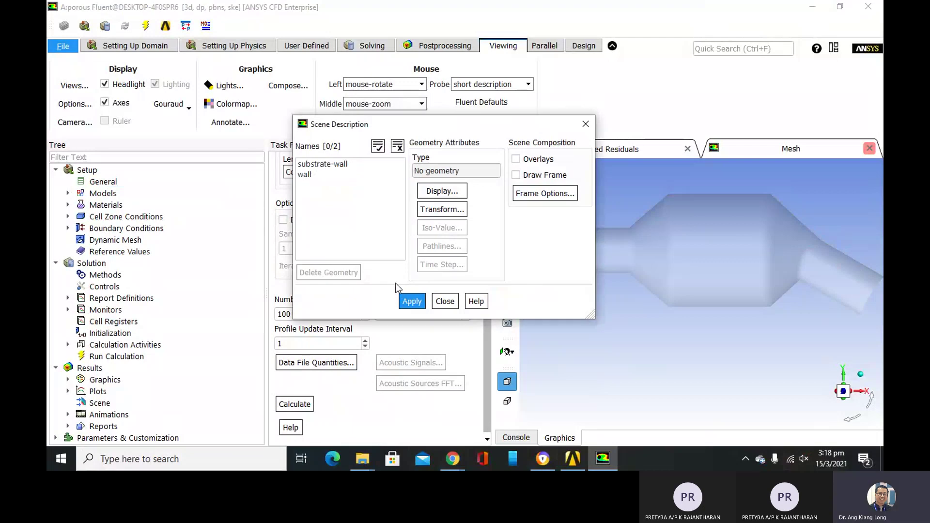
click(445, 301)
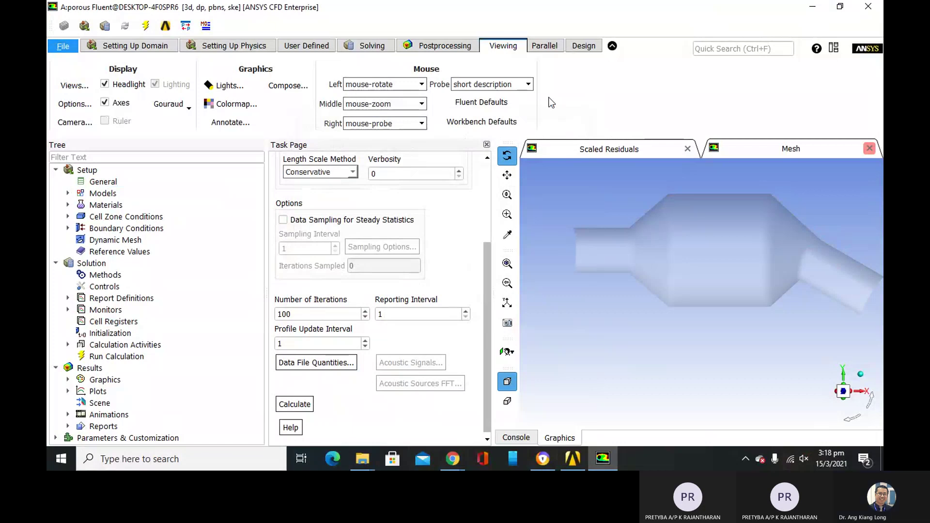
Open the velocity vector plot settings for editing and enlarge the dialog until its options and surface list are accessible.
click(411, 50)
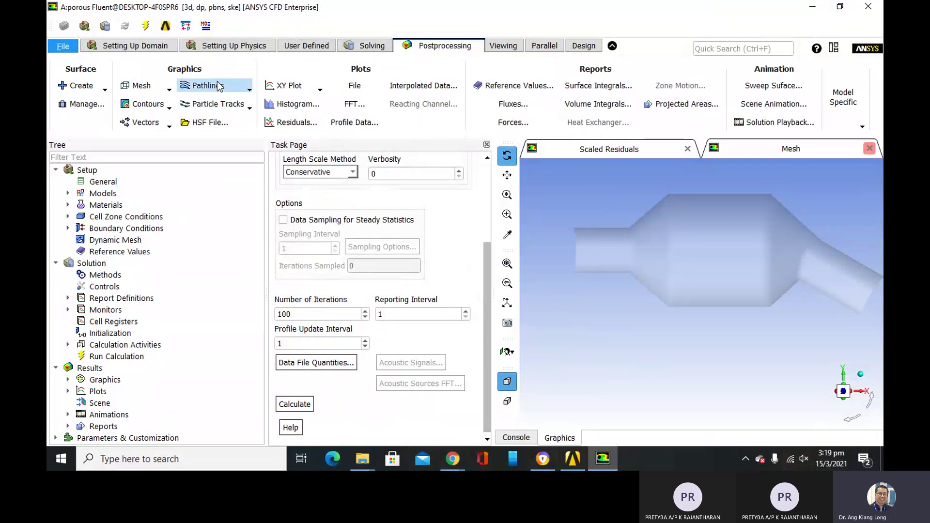
click(143, 121)
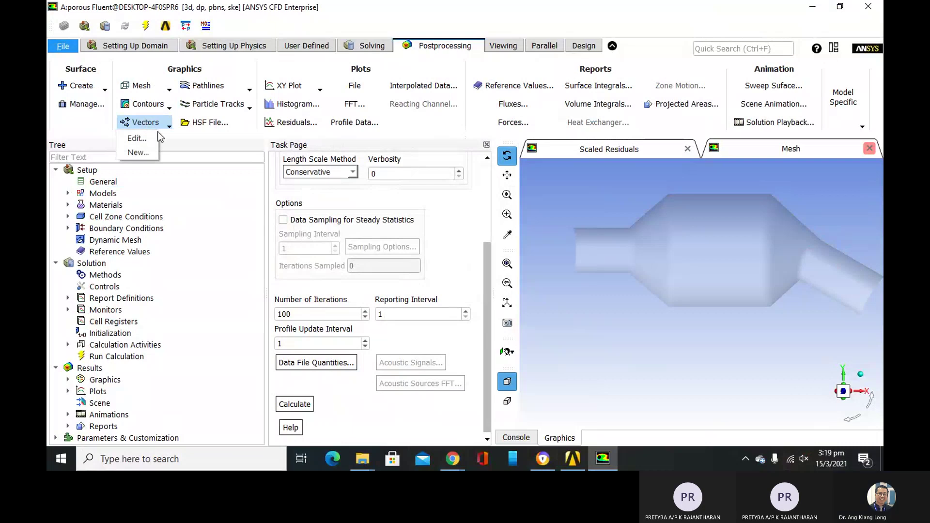
click(143, 139)
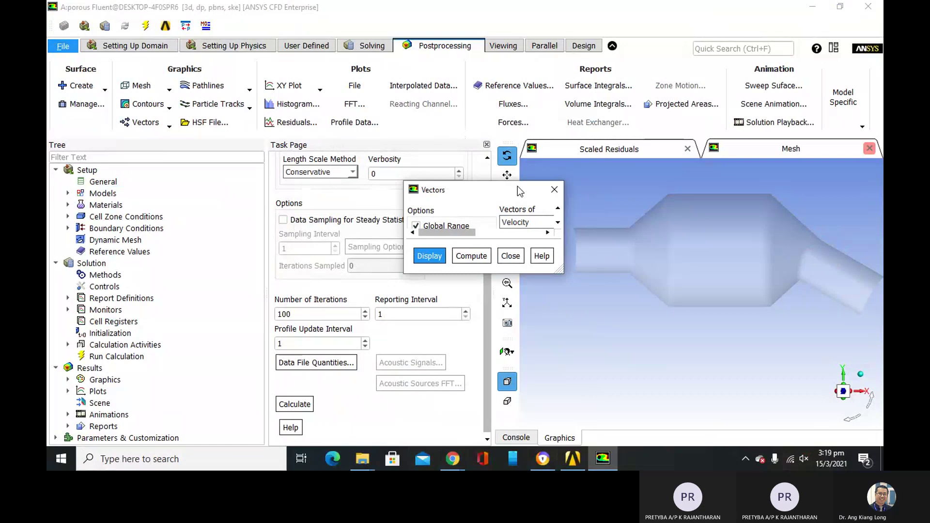
drag(517, 186, 429, 135)
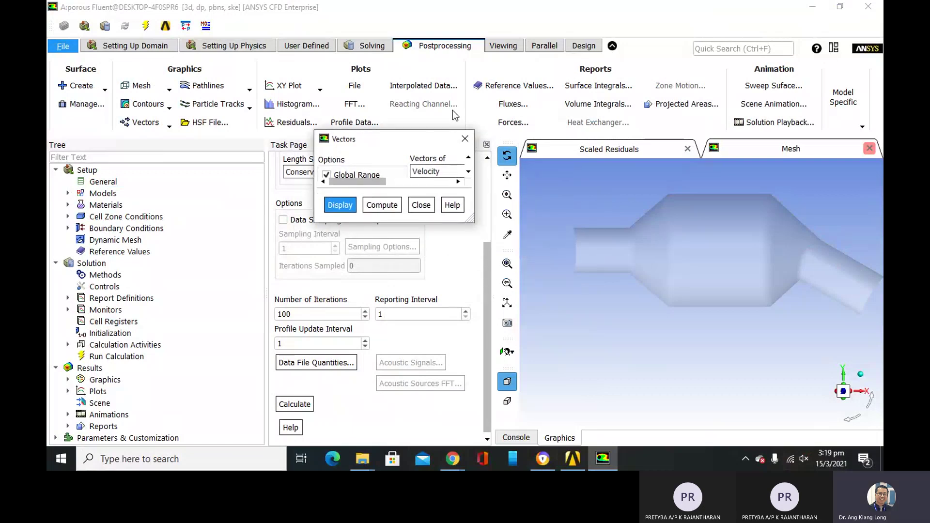
scroll(414, 174, down, 4)
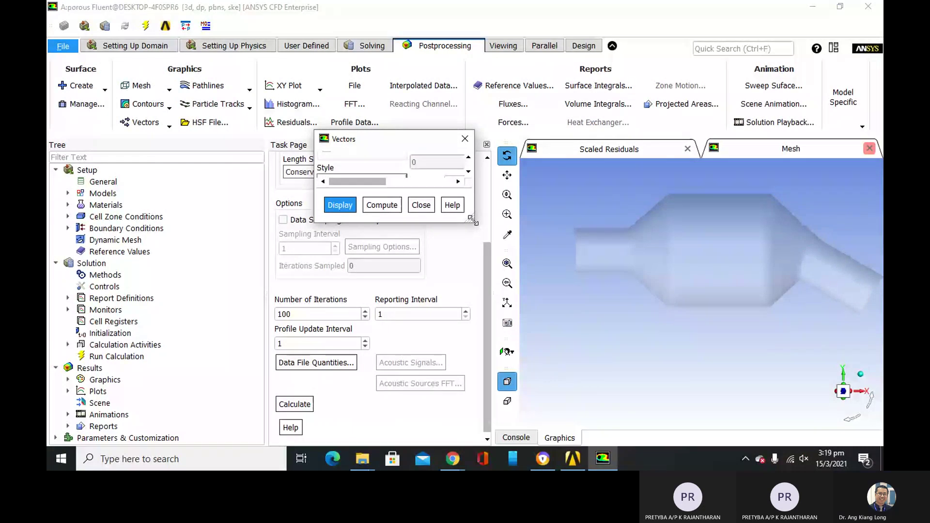
drag(469, 219, 730, 433)
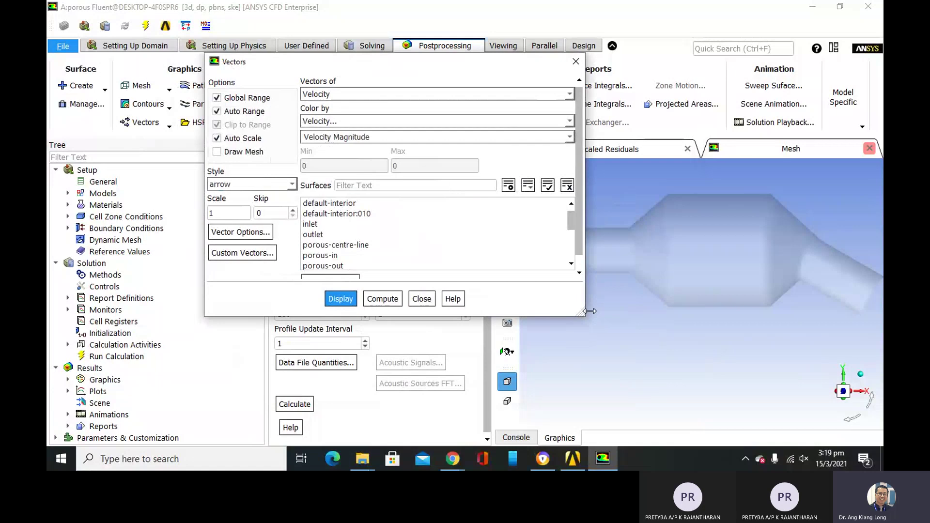
drag(581, 310, 664, 383)
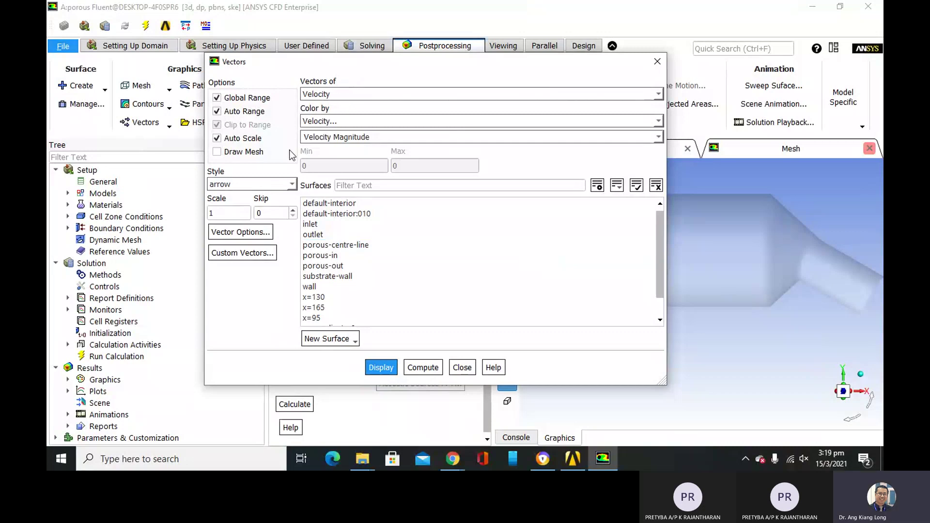
Enable mesh drawing for the vector plot and display the faces of substrate-wall and wall.
click(217, 152)
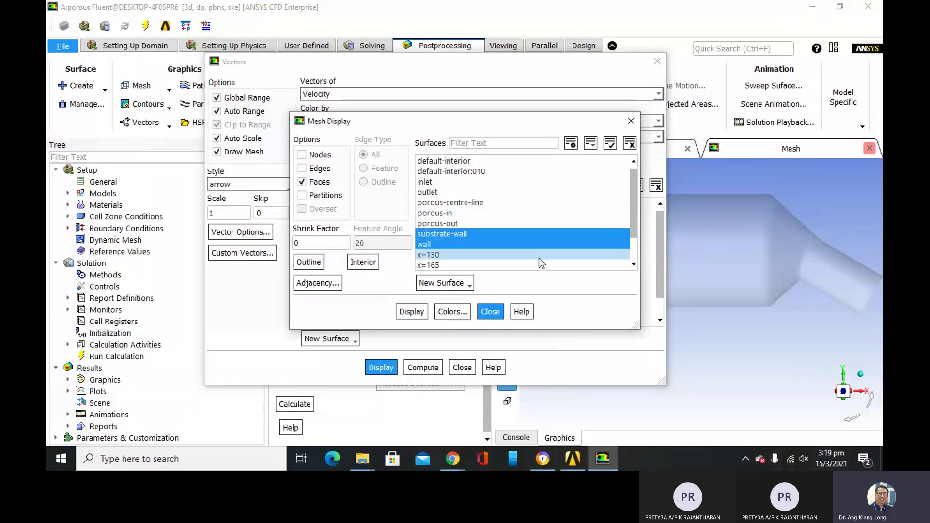
scroll(539, 258, down, 1)
scroll(539, 258, up, 1)
click(420, 317)
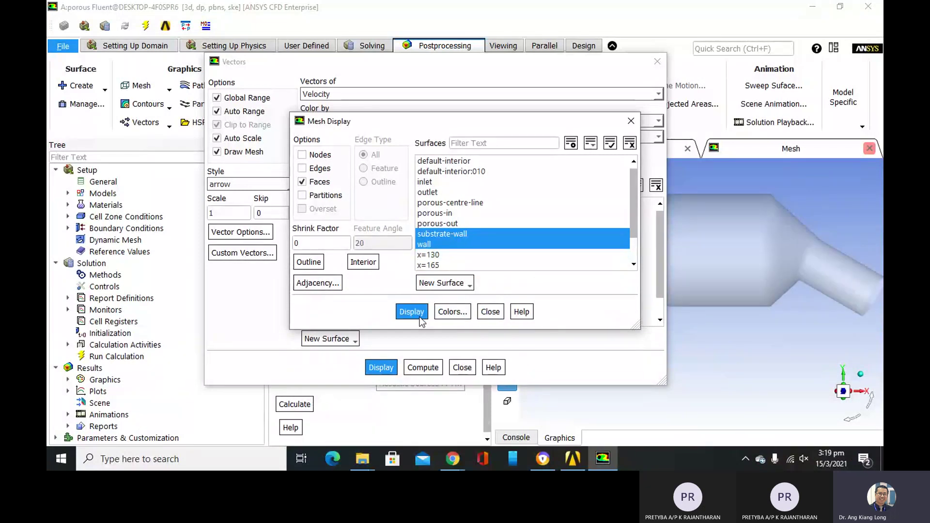
Leave the mesh display settings and set the scale of the velocity vectors to 5.
click(491, 313)
scroll(520, 316, down, 2)
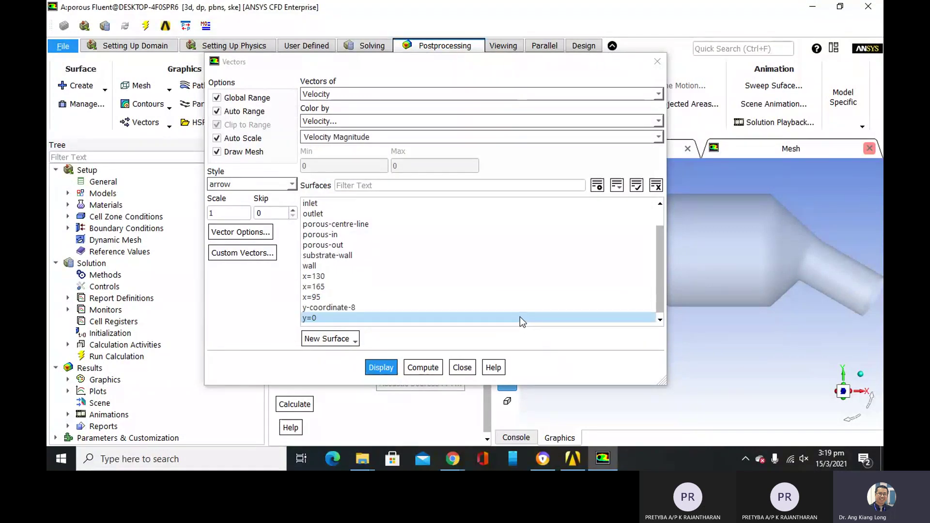
scroll(525, 320, up, 2)
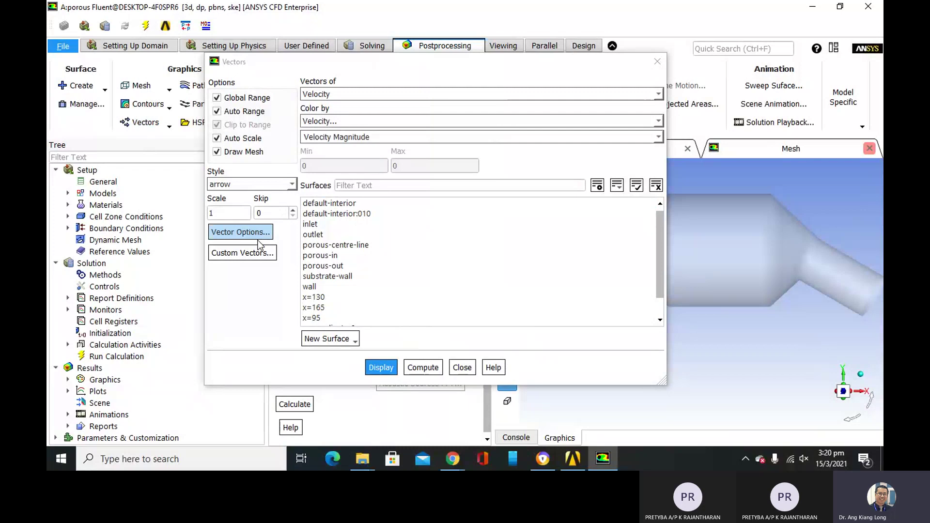
click(242, 214)
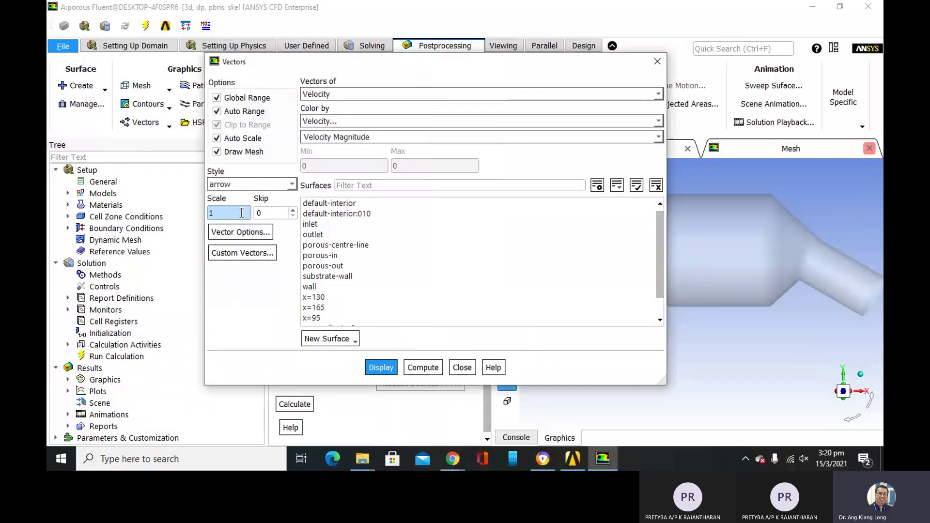
click(242, 213)
double_click(241, 213)
text(5)
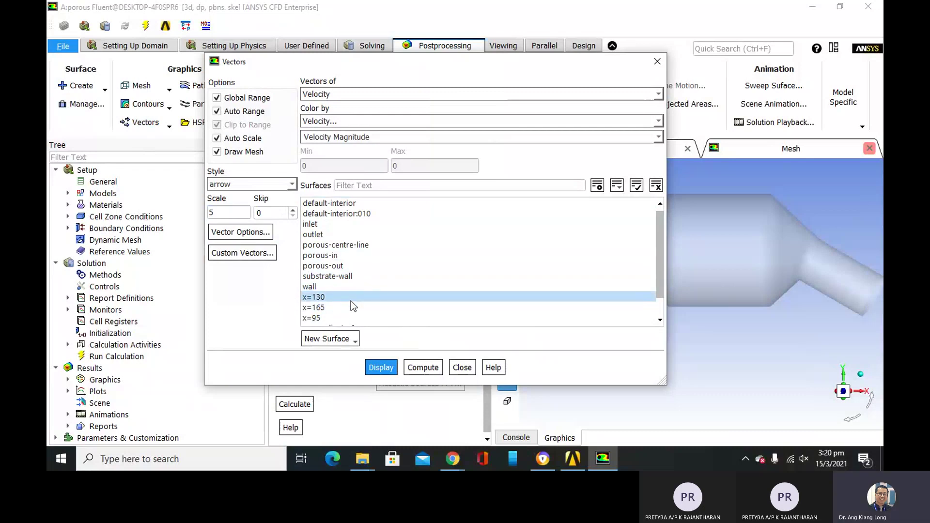
Display the velocity vectors on the y=0 surface together with the mesh, and leave the vector settings.
scroll(351, 305, down, 2)
click(352, 318)
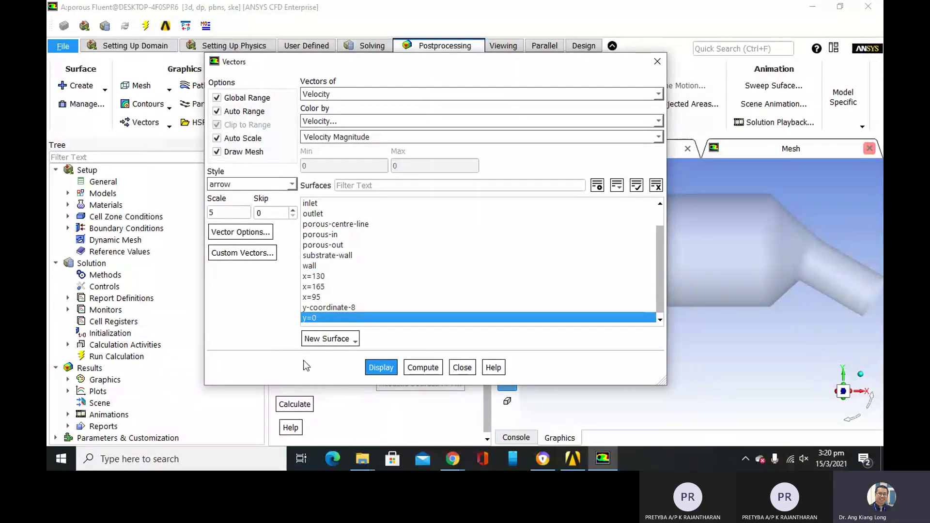
click(368, 370)
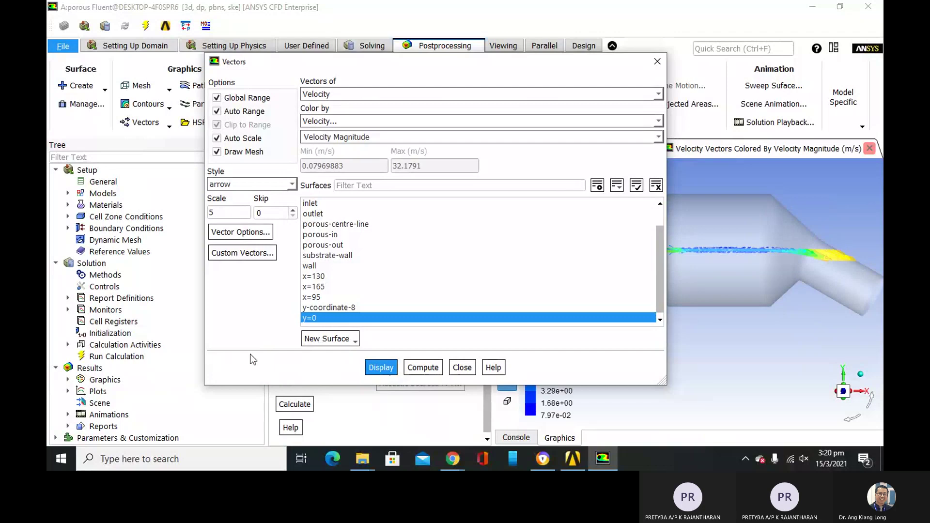
drag(306, 60, 116, 44)
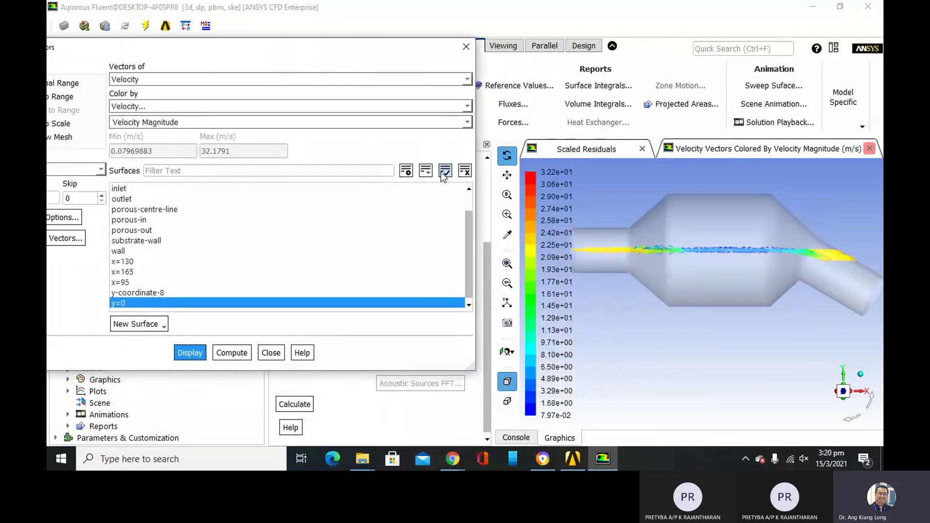
drag(308, 39, 307, 53)
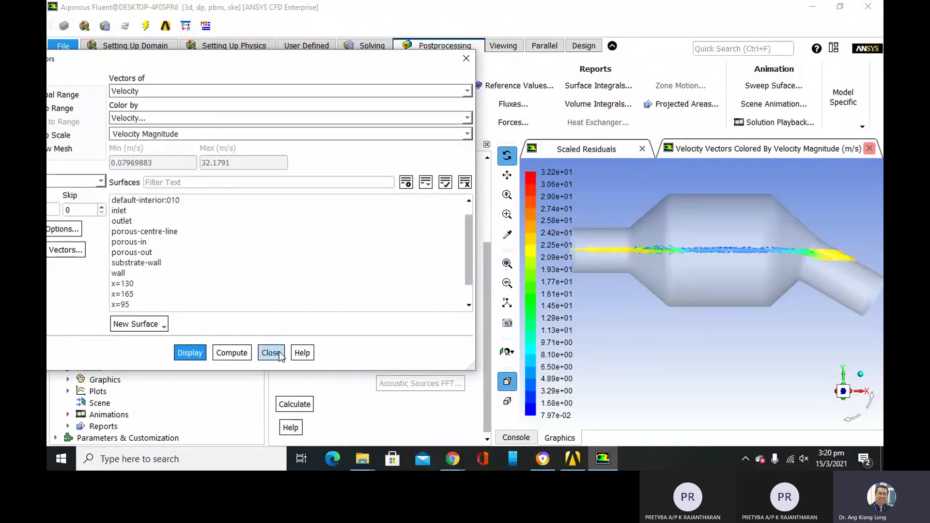
click(279, 352)
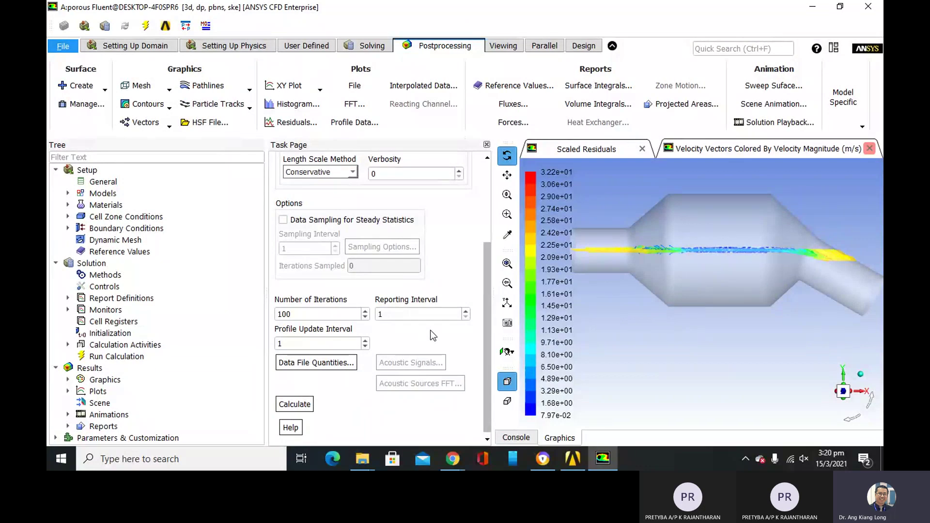
Widen the graphics area and examine the y=0 velocity vectors through the translucent converter from several angles.
drag(494, 322, 471, 324)
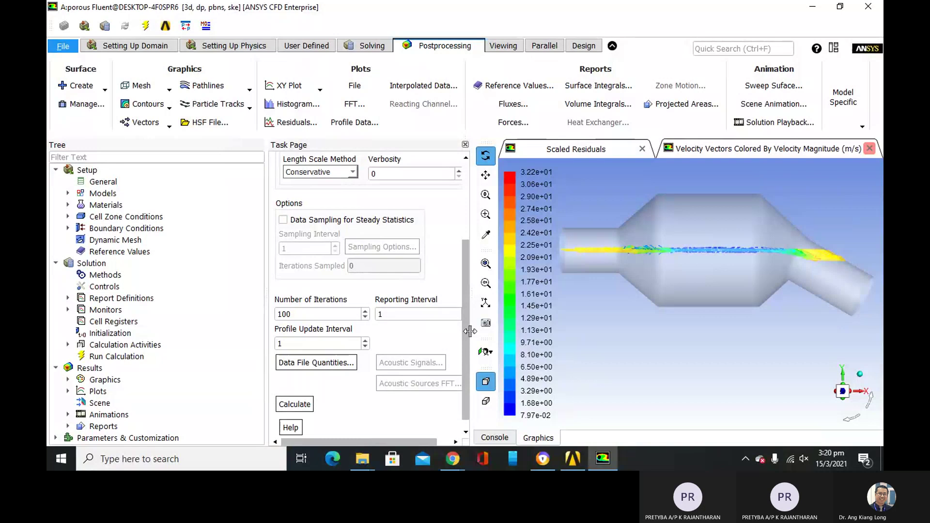
drag(717, 311, 551, 321)
drag(684, 318, 647, 307)
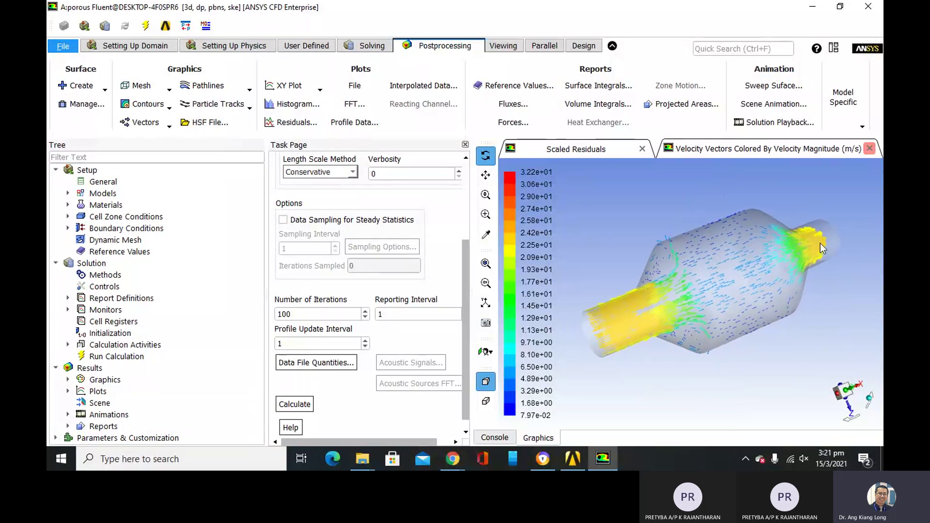
drag(821, 244, 619, 347)
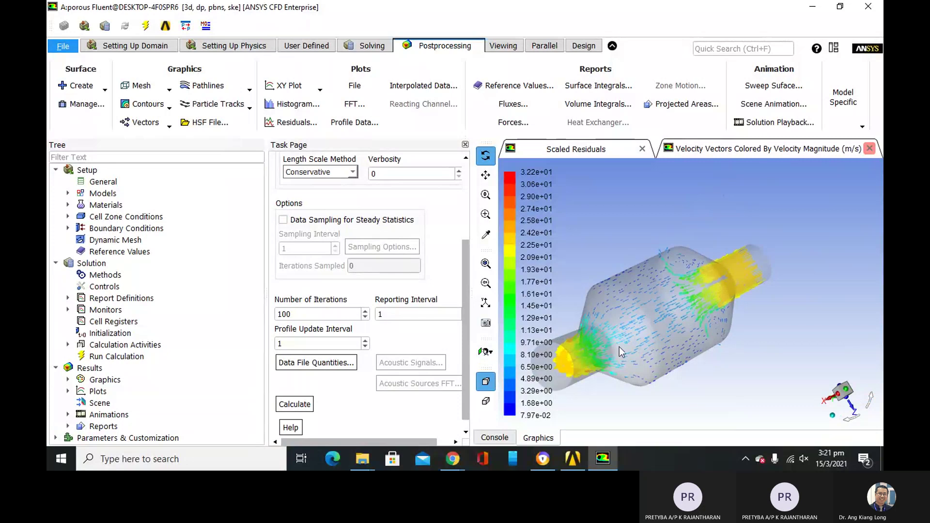
drag(710, 319, 684, 283)
scroll(684, 283, down, 2)
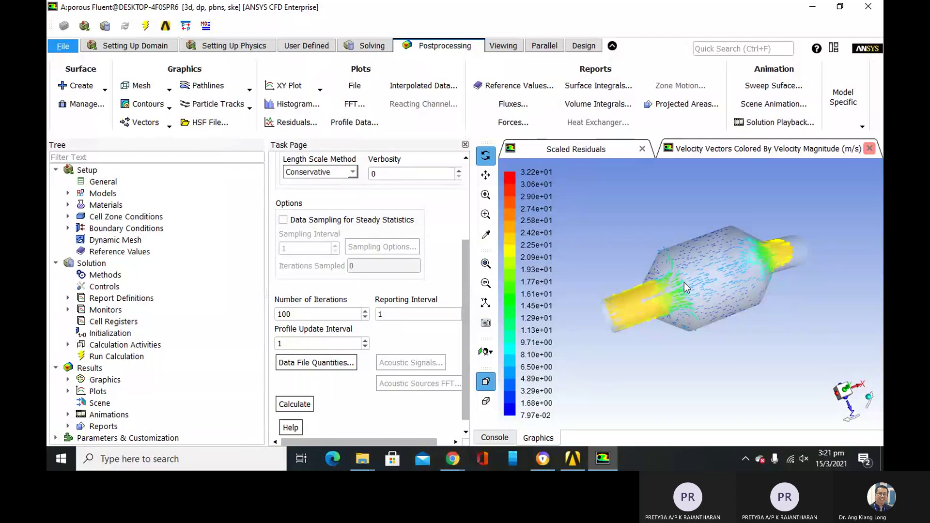
scroll(684, 283, down, 1)
scroll(684, 283, up, 3)
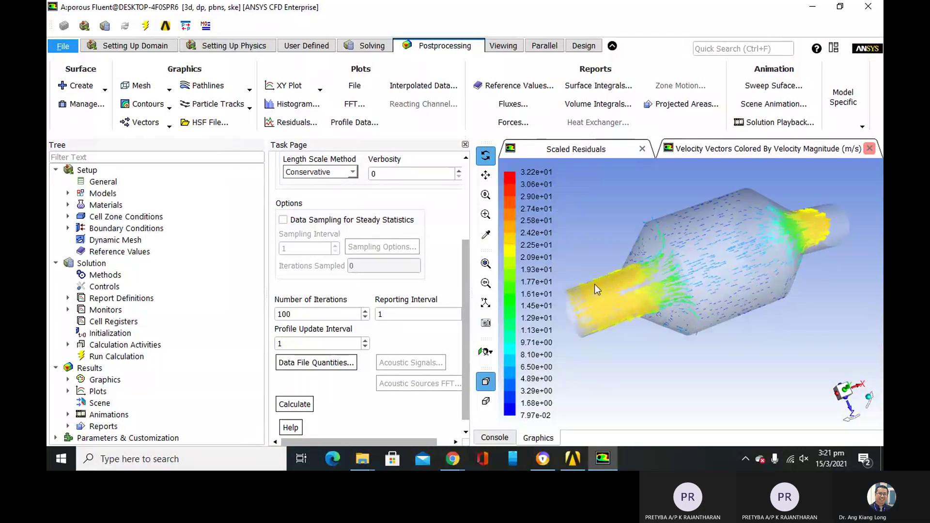
Inspect the velocity vectors in the inlet pipe and where the flow expands into the converter body.
scroll(594, 284, up, 5)
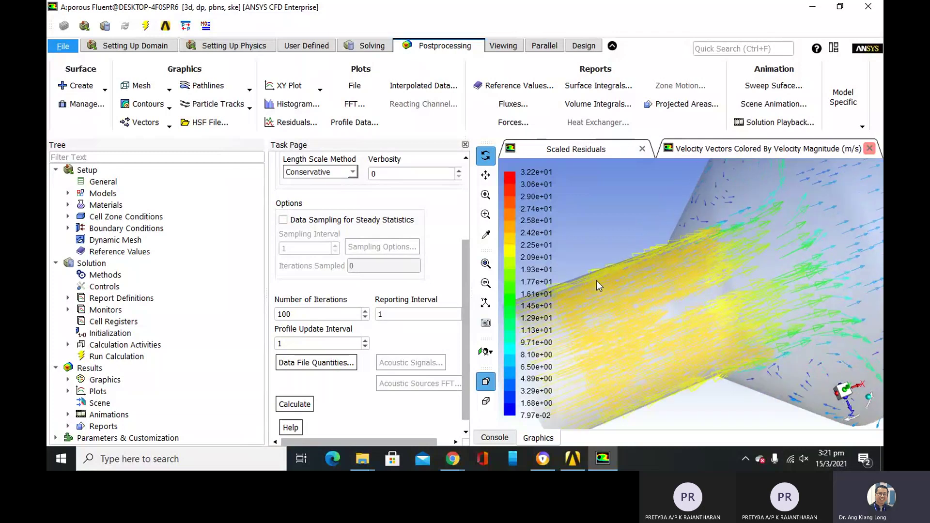
drag(598, 281, 587, 258)
scroll(586, 258, down, 2)
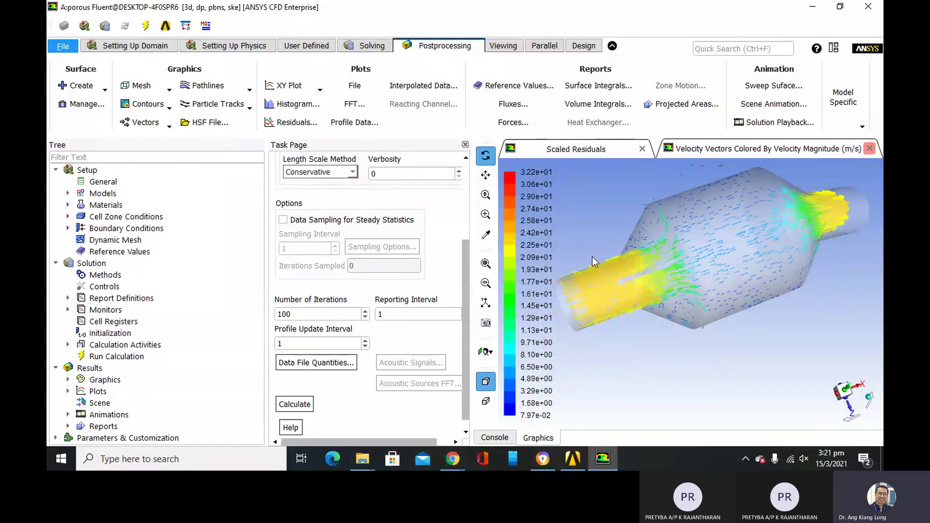
scroll(592, 256, down, 2)
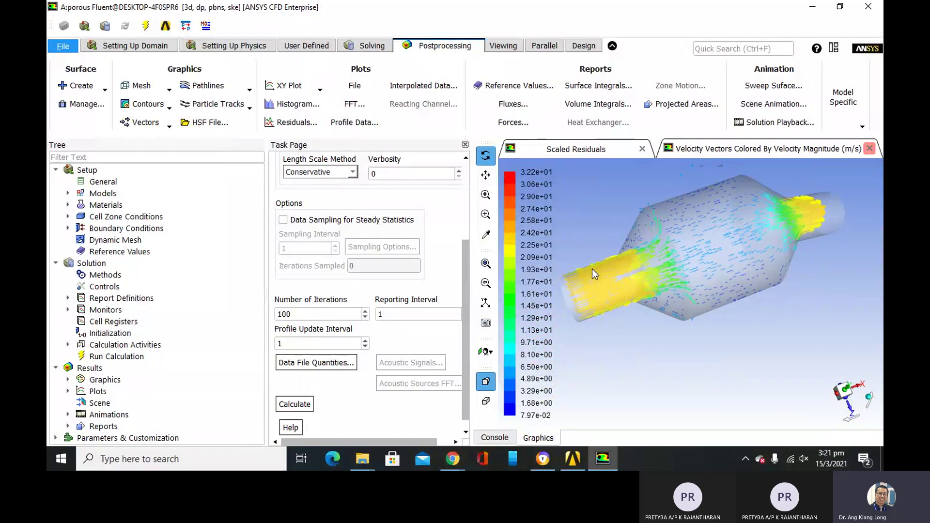
drag(589, 273, 588, 243)
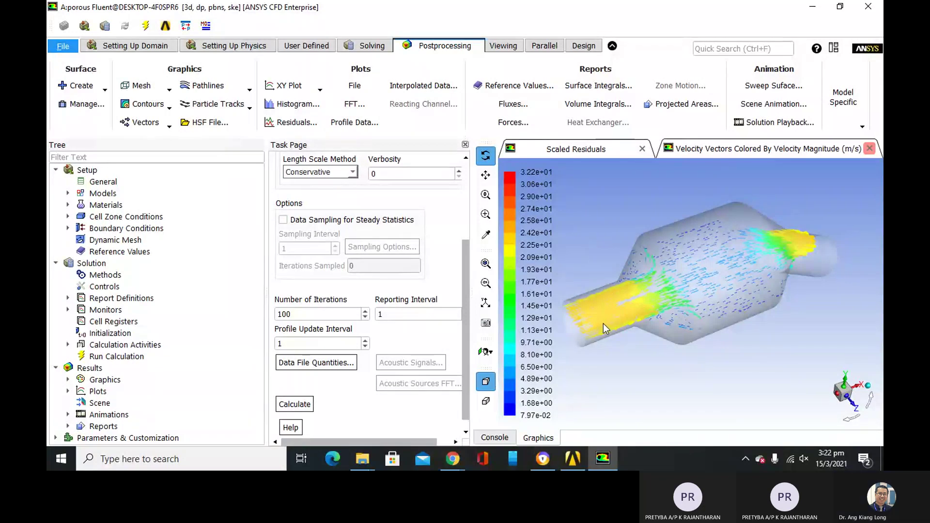
scroll(603, 323, up, 2)
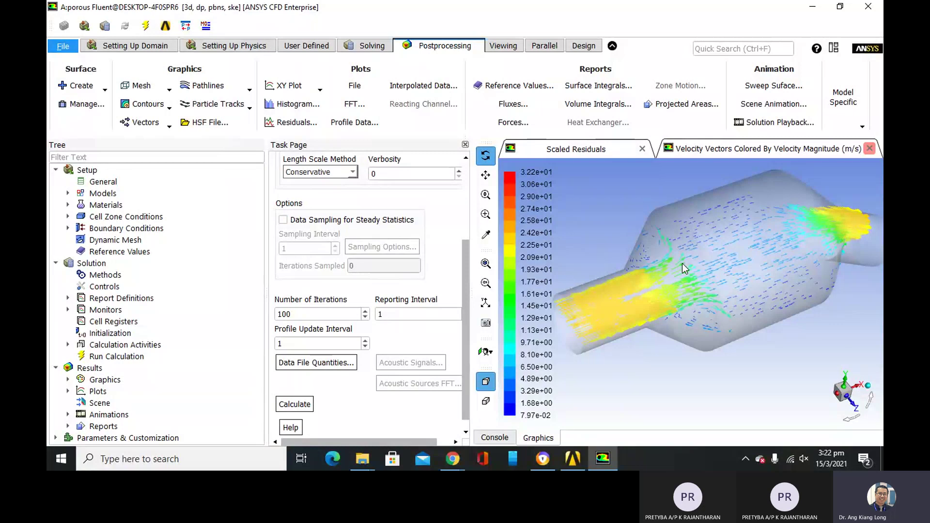
Turn the converter around and inspect the direction of the velocity vectors inside the porous substrate up close.
drag(663, 277, 633, 286)
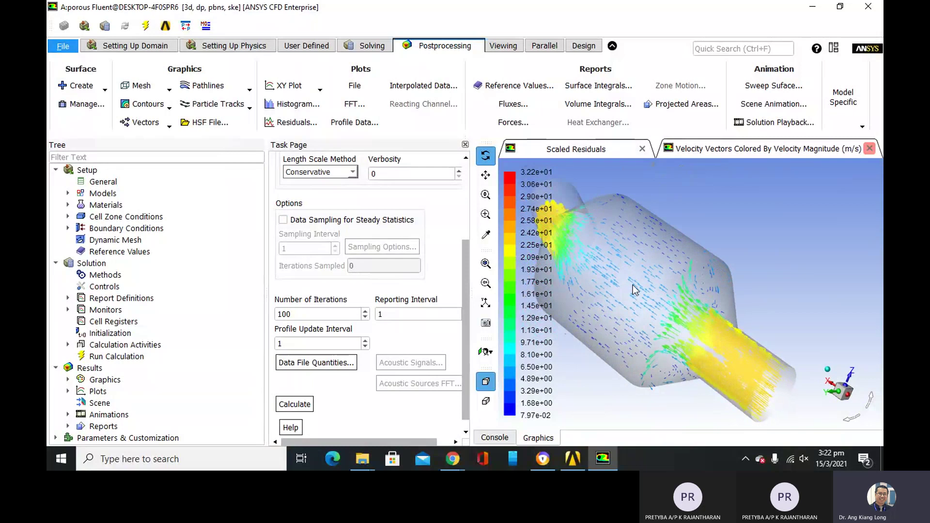
scroll(635, 290, up, 10)
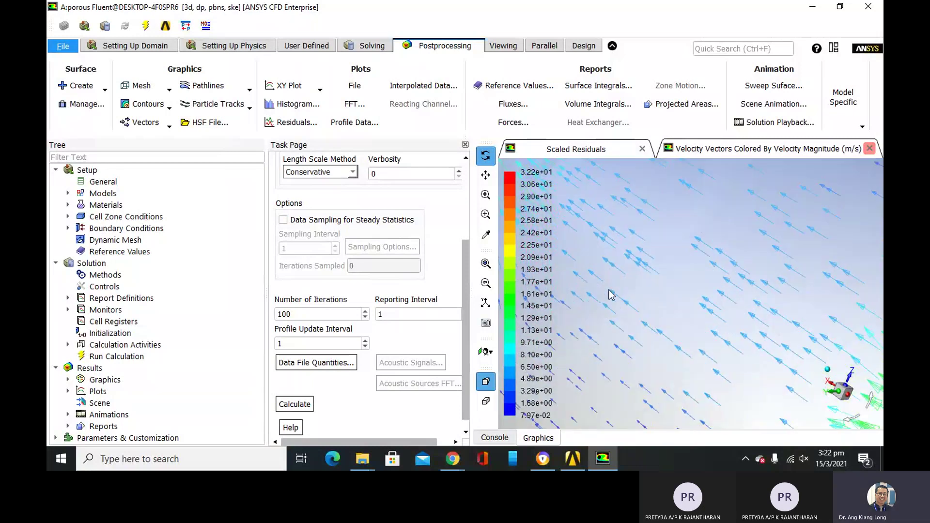
scroll(611, 295, down, 8)
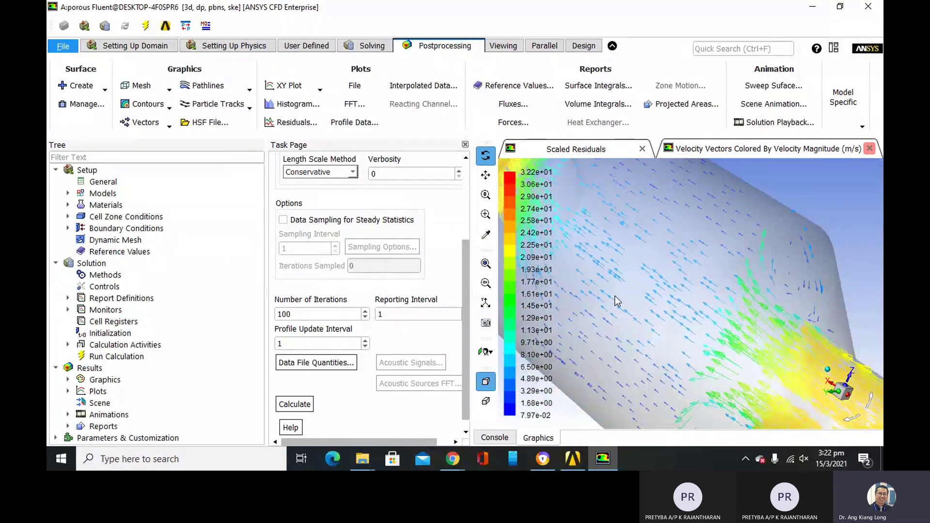
scroll(615, 296, down, 1)
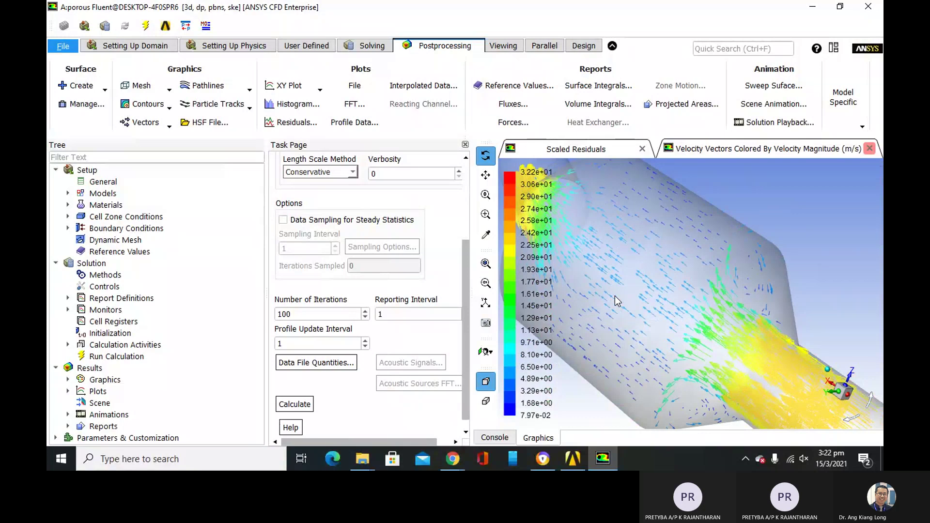
scroll(615, 304, down, 1)
scroll(614, 304, up, 1)
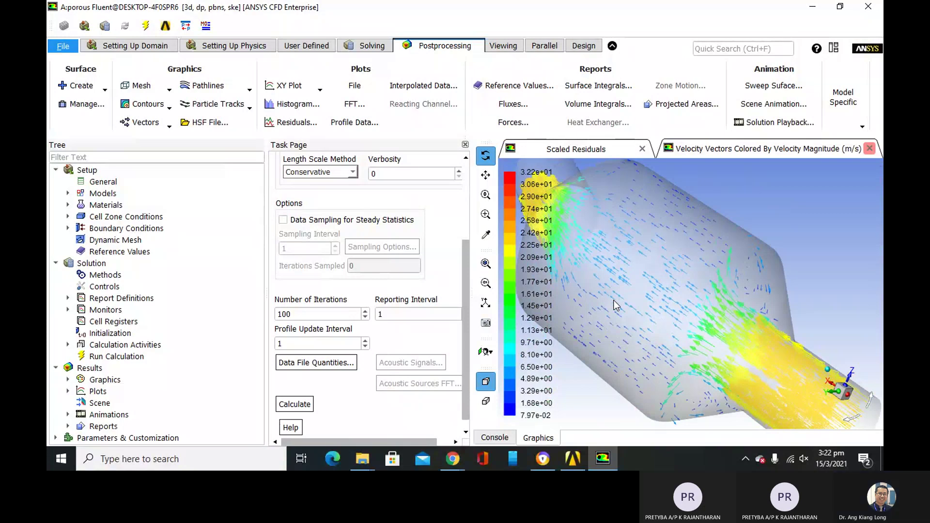
scroll(614, 303, down, 2)
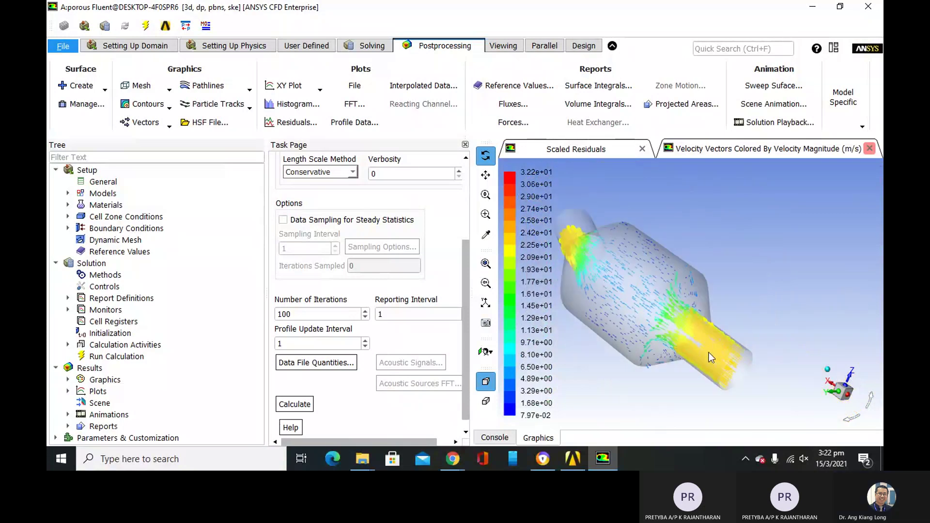
Examine the vectors at the inlet expansion again, recentre the converter and compare the flow from inlet to outlet.
drag(708, 353, 705, 313)
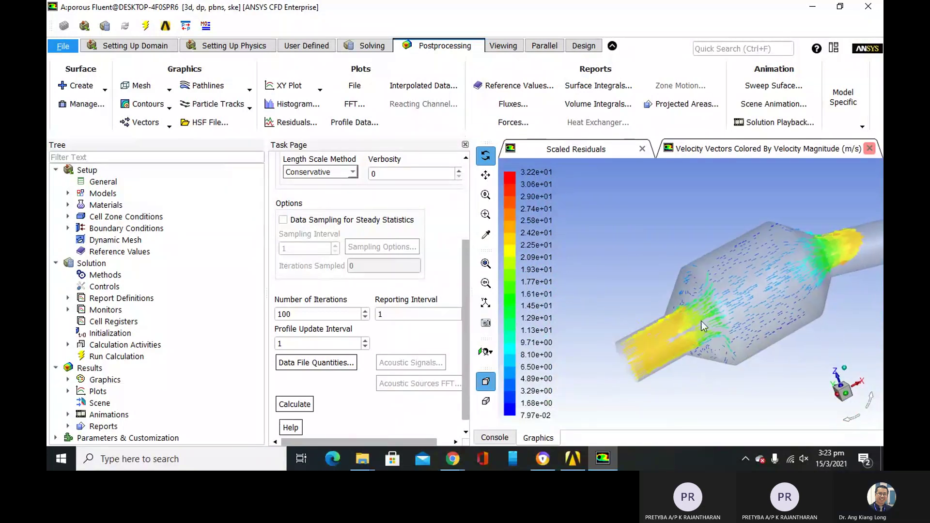
scroll(647, 359, up, 5)
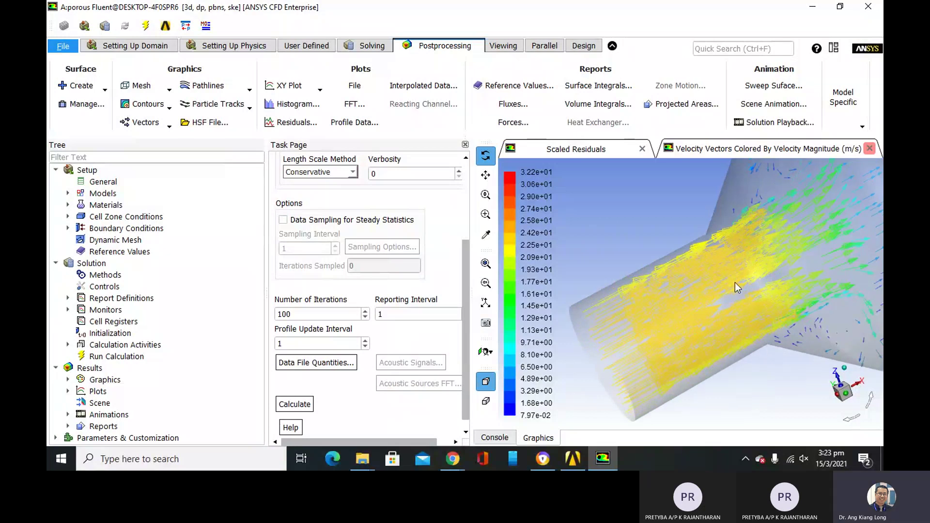
scroll(736, 282, down, 3)
drag(737, 283, 588, 263)
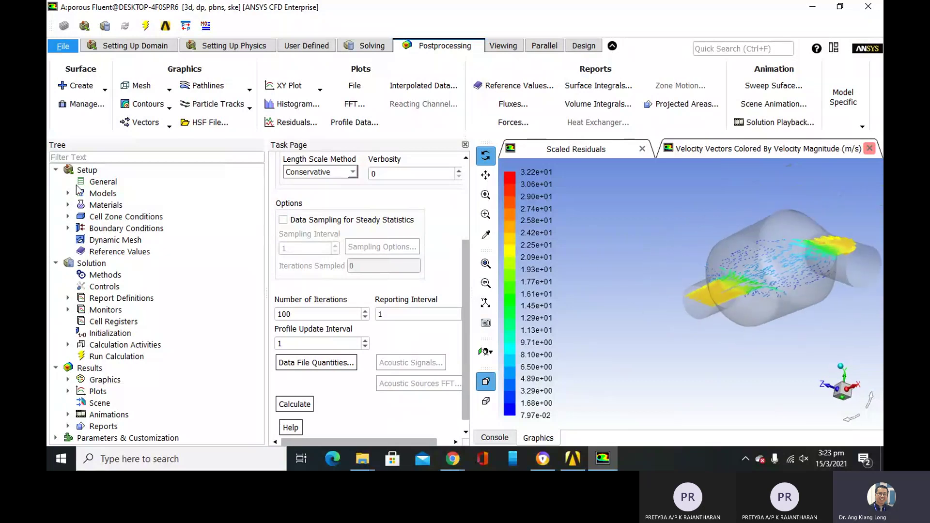
click(485, 174)
drag(736, 273, 641, 298)
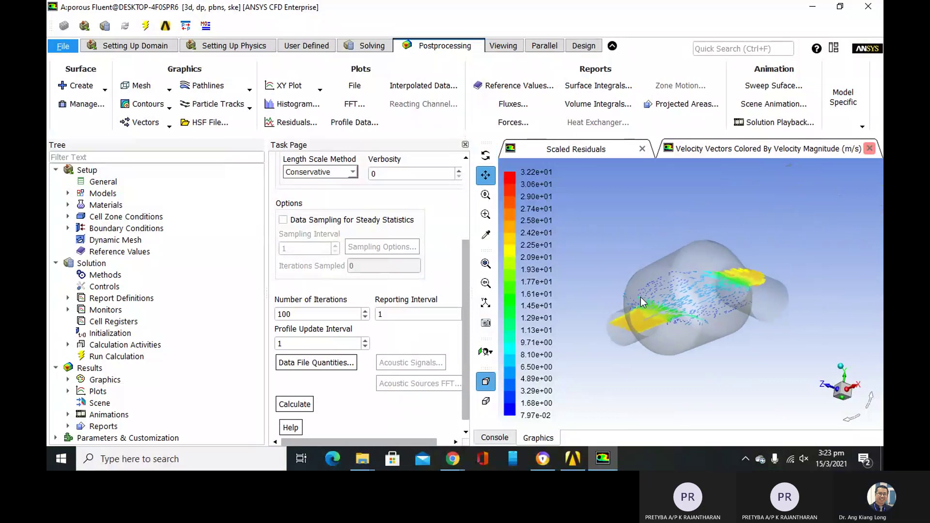
click(486, 155)
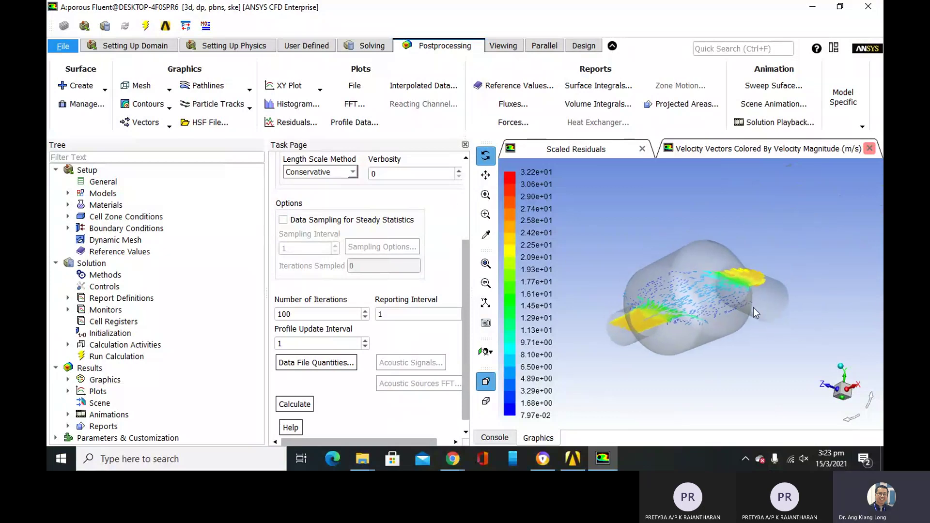
drag(768, 306, 833, 284)
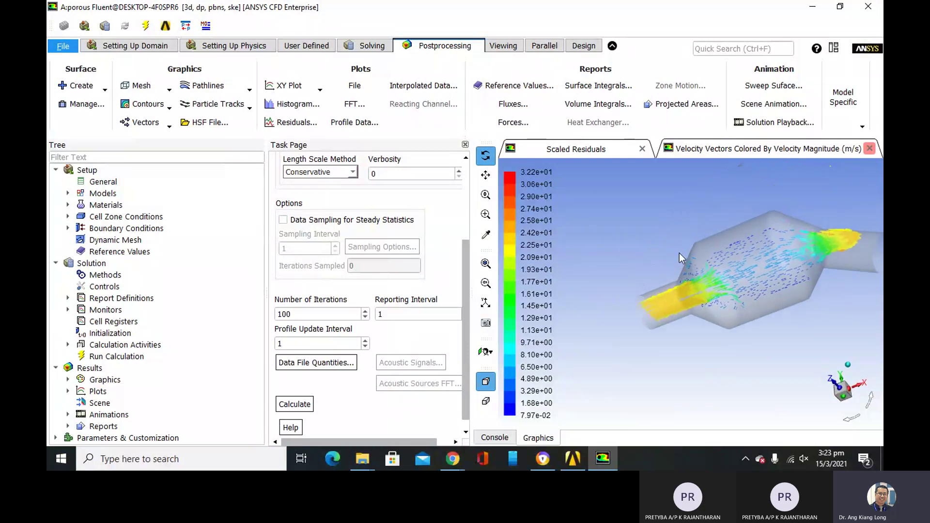
scroll(775, 251, up, 5)
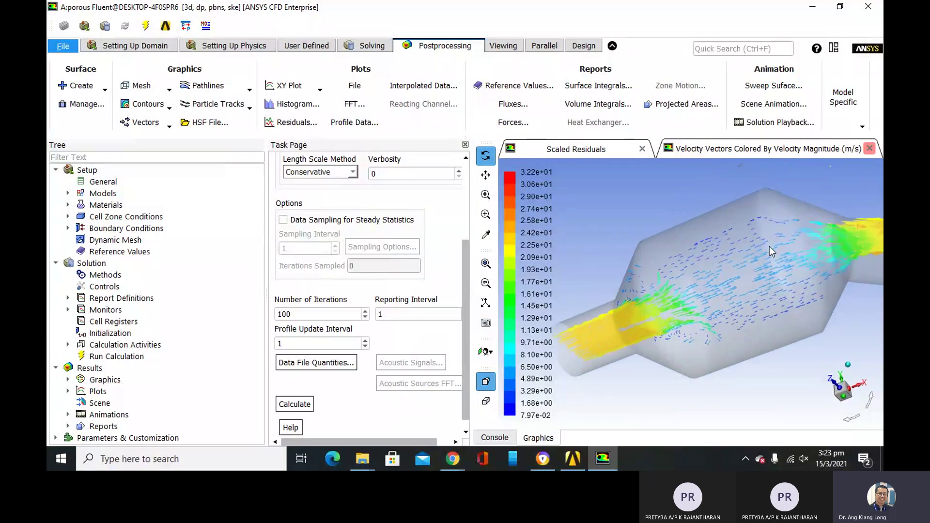
Fit the whole converter in the graphics area and orient it to look along the Y axis onto the vector plane.
click(486, 264)
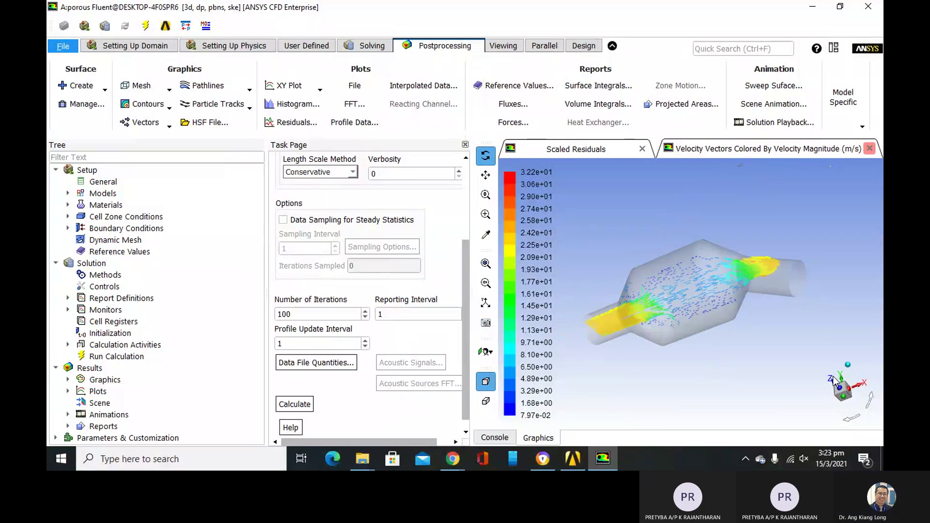
click(834, 376)
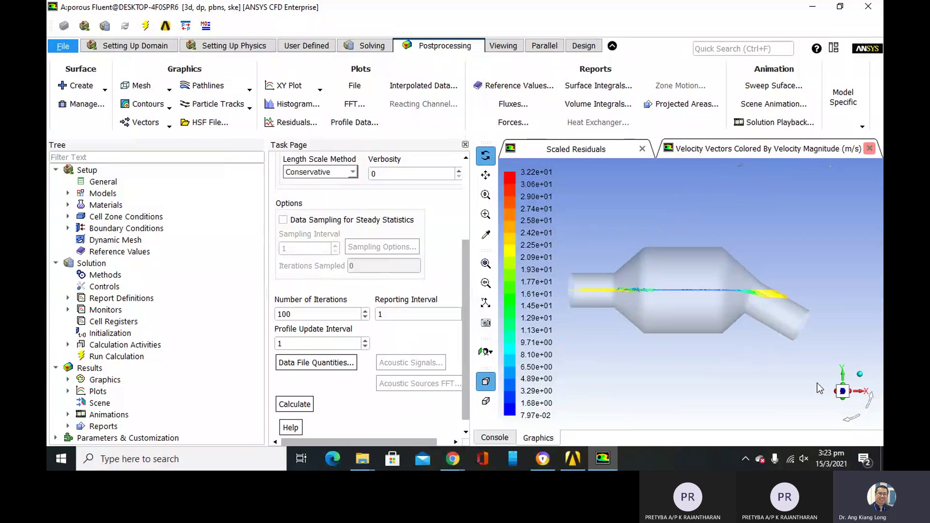
click(843, 373)
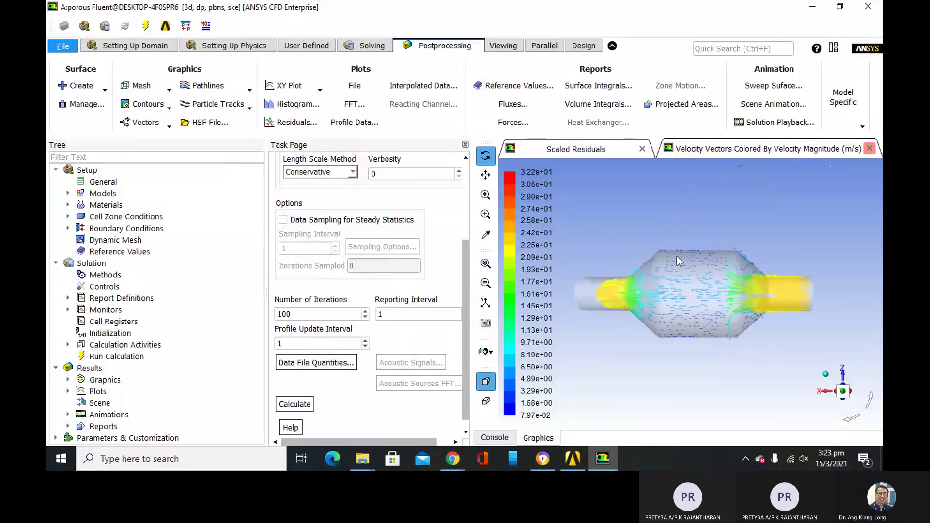
Inspect the velocity vectors across the converter body and where the flow enters and leaves it.
scroll(696, 278, up, 3)
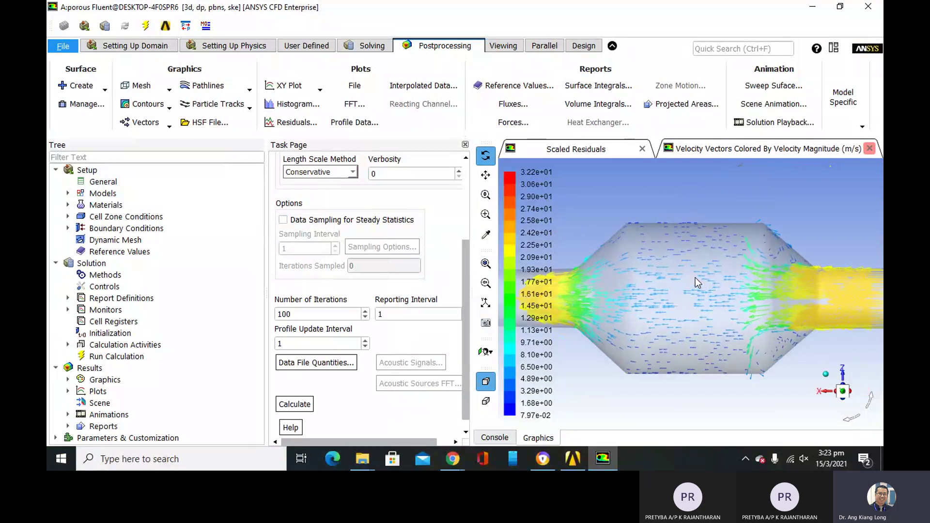
drag(634, 286, 774, 304)
click(485, 176)
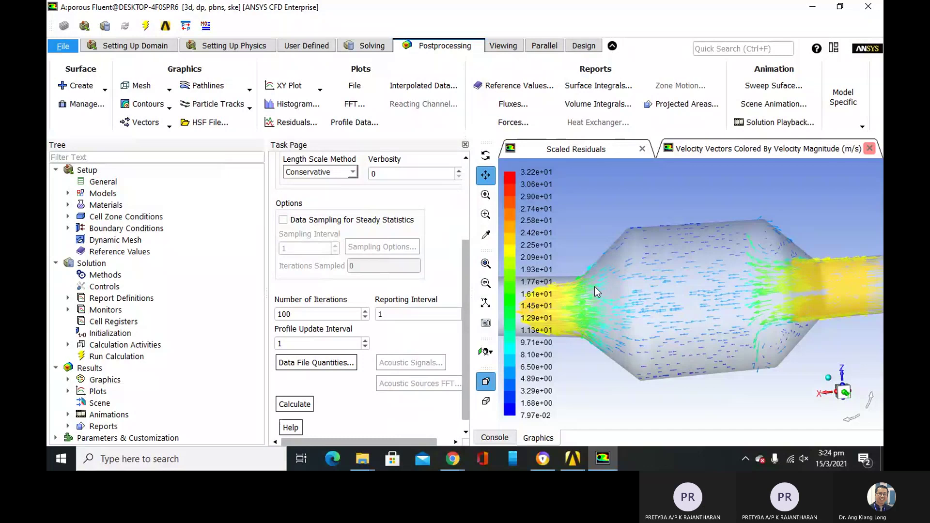
drag(599, 291, 707, 271)
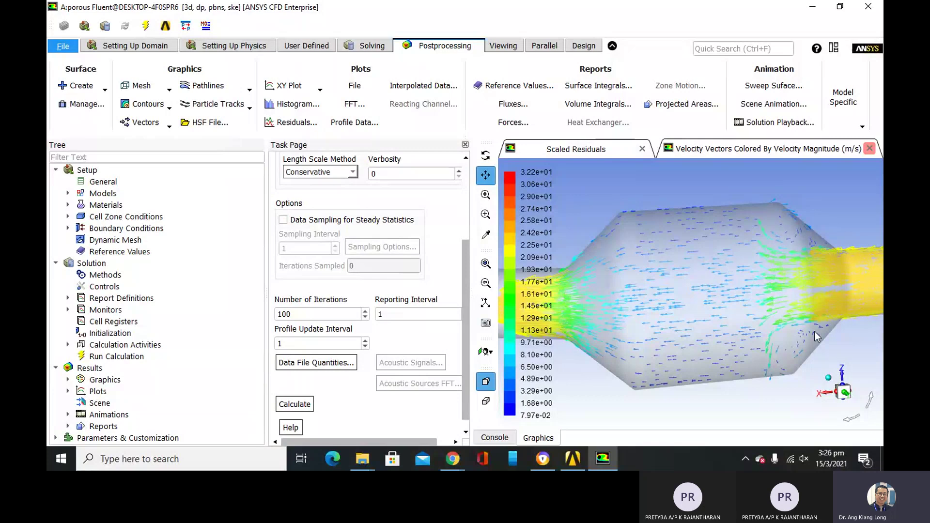
Examine the velocity vectors up close in the upper corner of the inlet expansion, between the jet and the conical wall.
scroll(777, 219, up, 5)
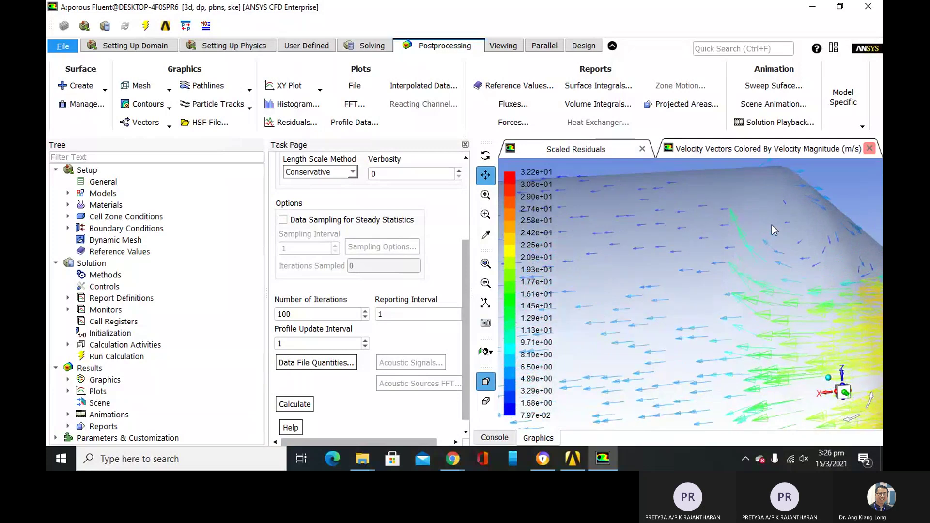
scroll(830, 234, up, 4)
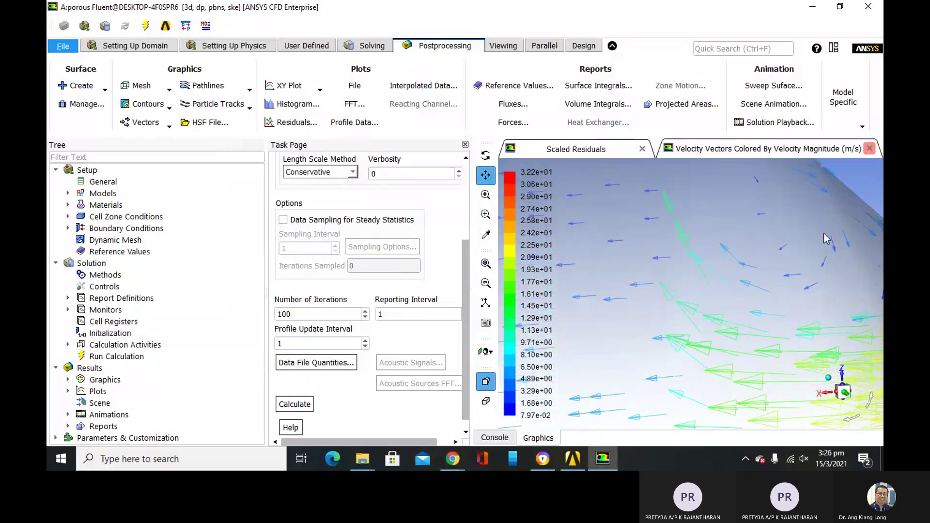
drag(826, 237, 719, 261)
scroll(754, 251, up, 2)
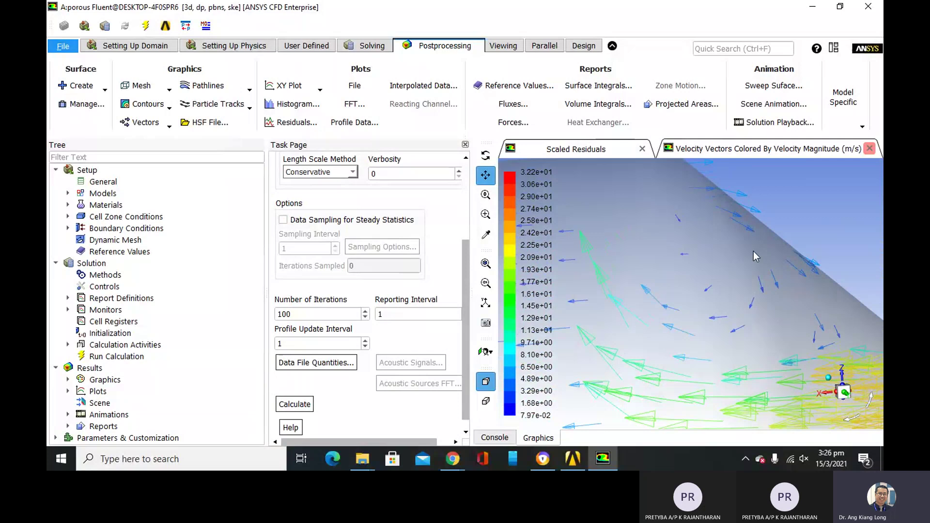
scroll(754, 251, up, 1)
scroll(753, 252, up, 1)
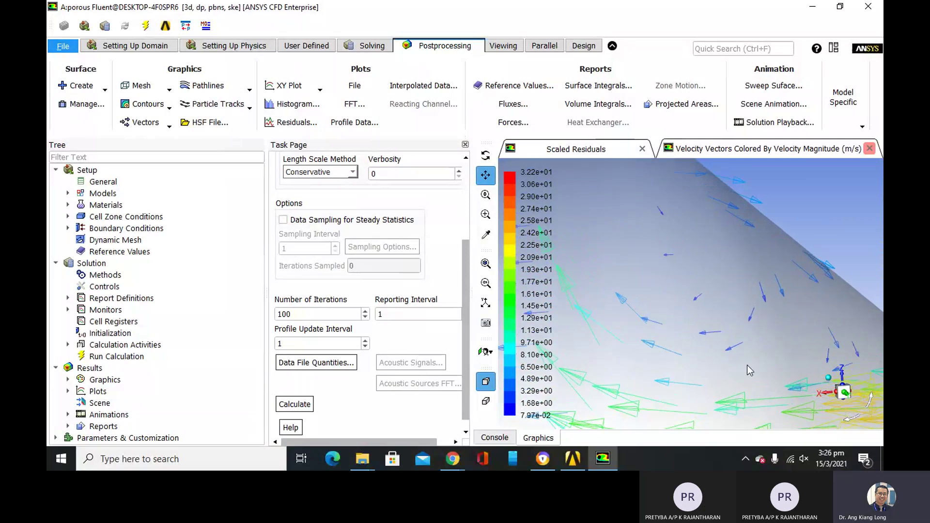
scroll(746, 350, down, 2)
scroll(748, 348, down, 1)
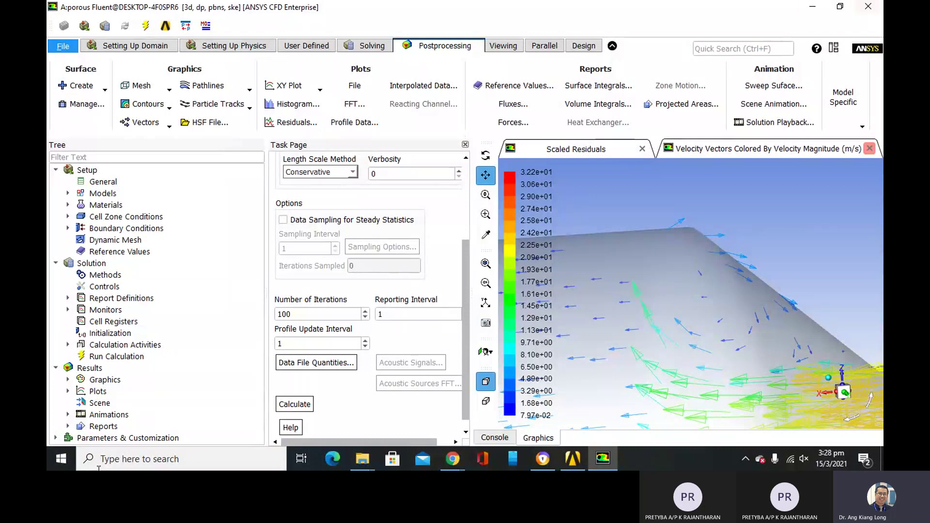
Display filled contours of static pressure on the y=0 surface, keeping the wall mesh overlay on.
click(144, 104)
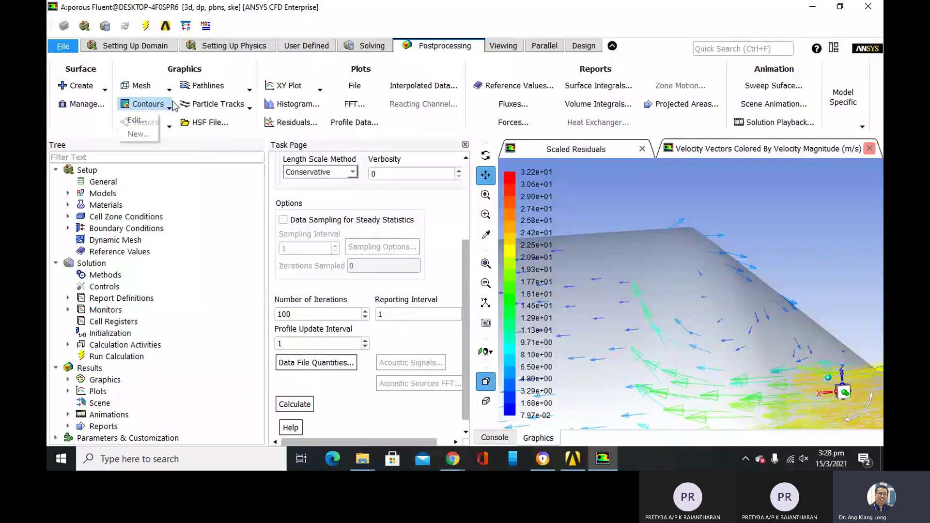
click(140, 121)
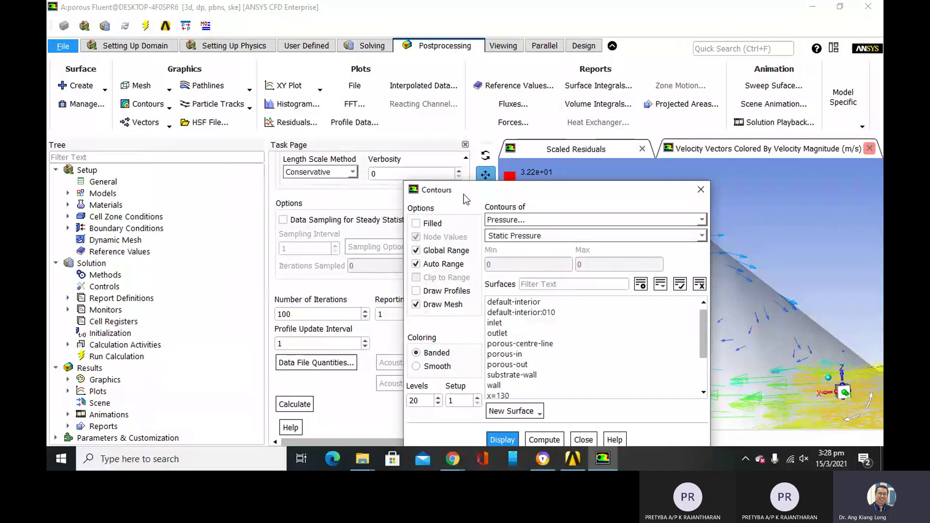
drag(464, 194, 335, 107)
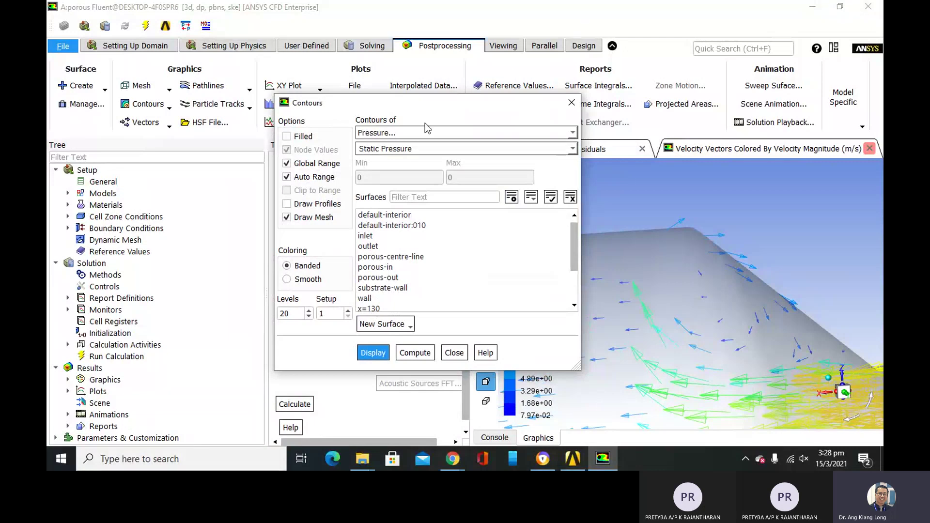
click(330, 136)
scroll(460, 262, down, 2)
click(367, 298)
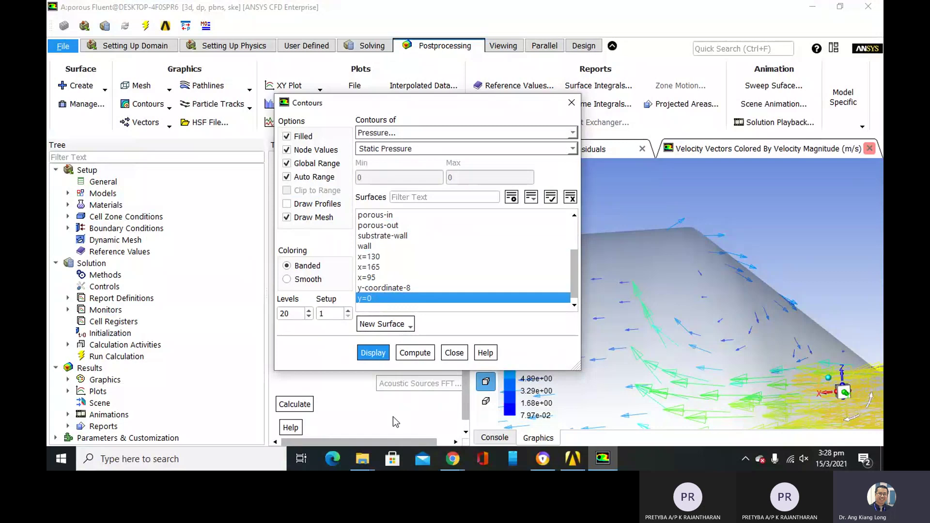
click(381, 353)
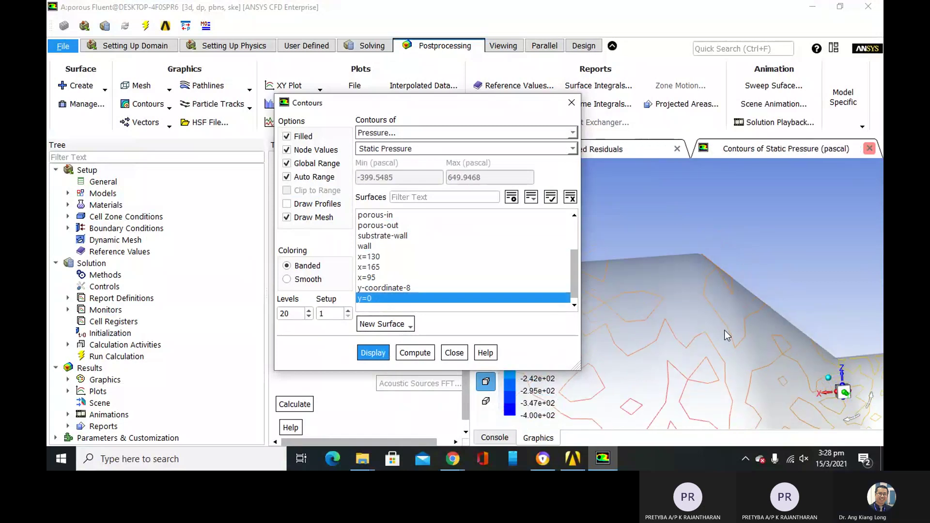
scroll(724, 333, down, 5)
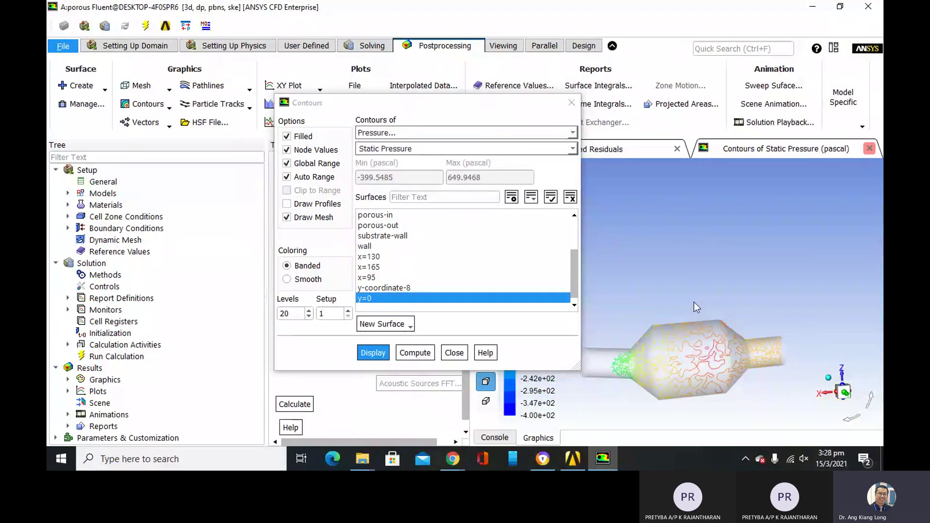
middle_drag(696, 308, 722, 256)
scroll(719, 244, up, 3)
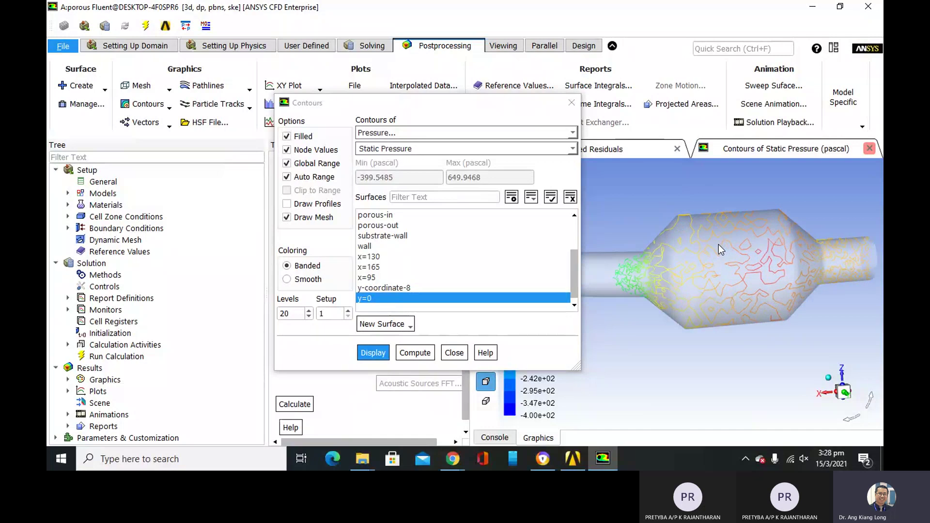
drag(719, 244, 709, 227)
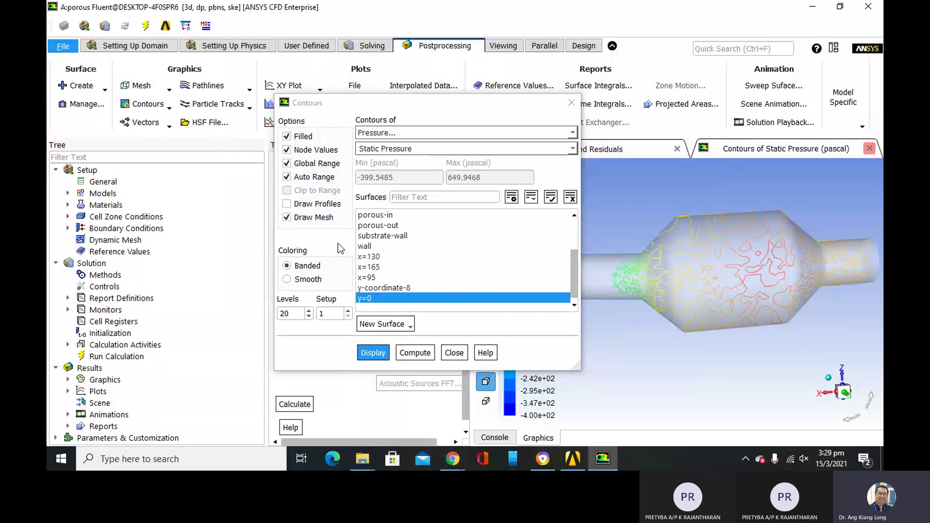
Re-enable Draw Mesh, display the substrate-wall and wall faces, and redraw the static pressure contours on y=0.
click(290, 218)
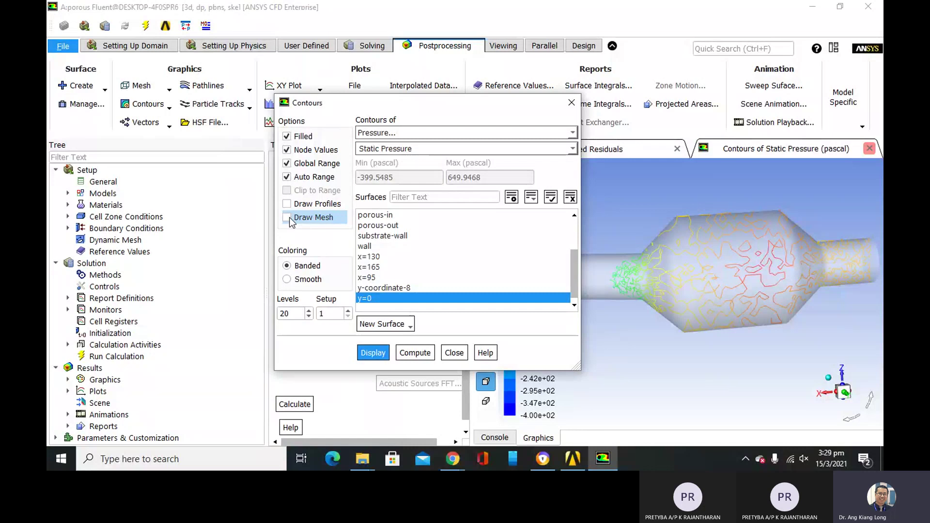
click(287, 218)
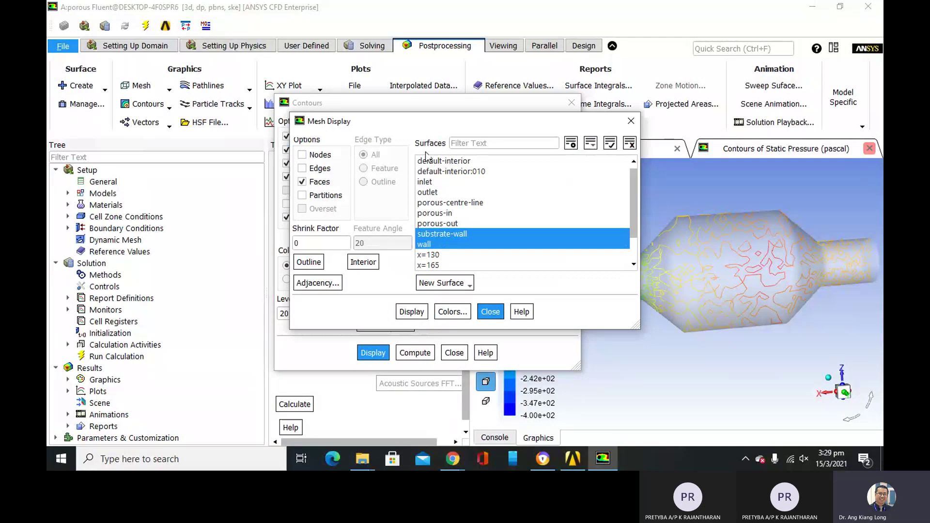
click(402, 312)
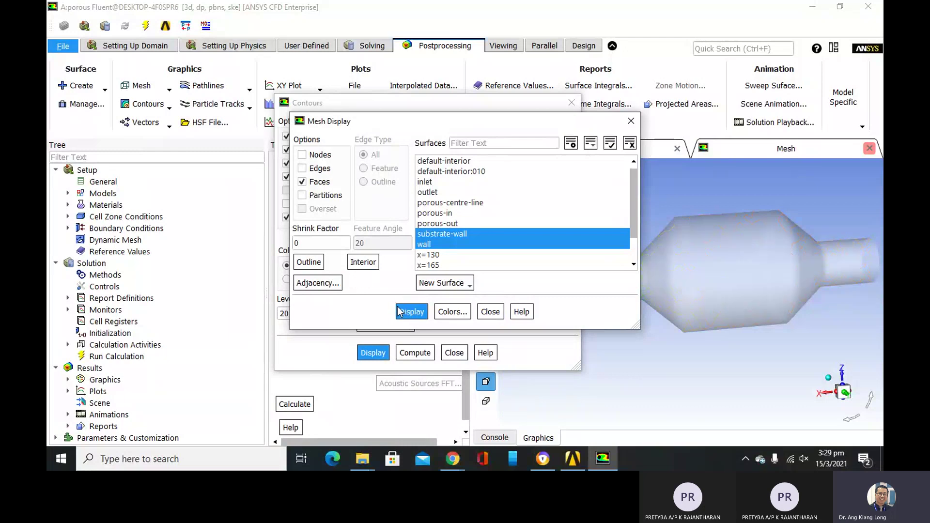
click(490, 311)
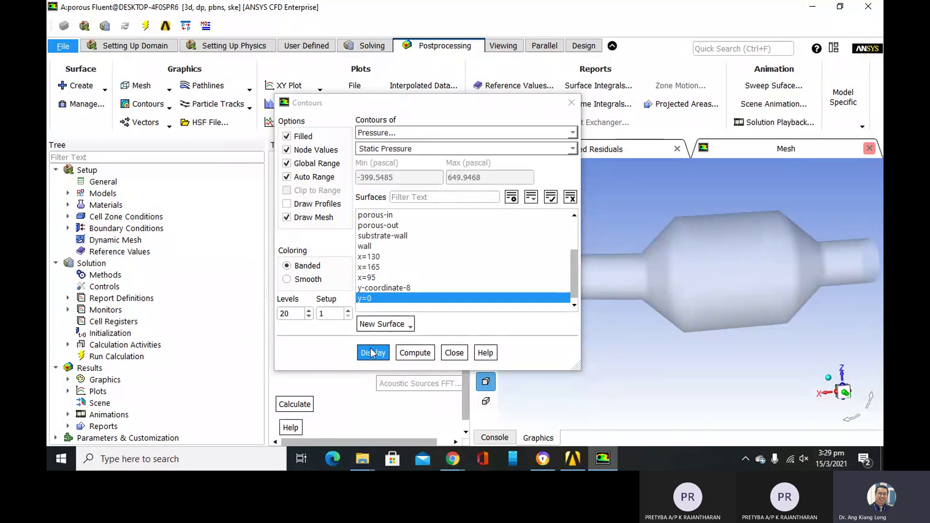
click(372, 352)
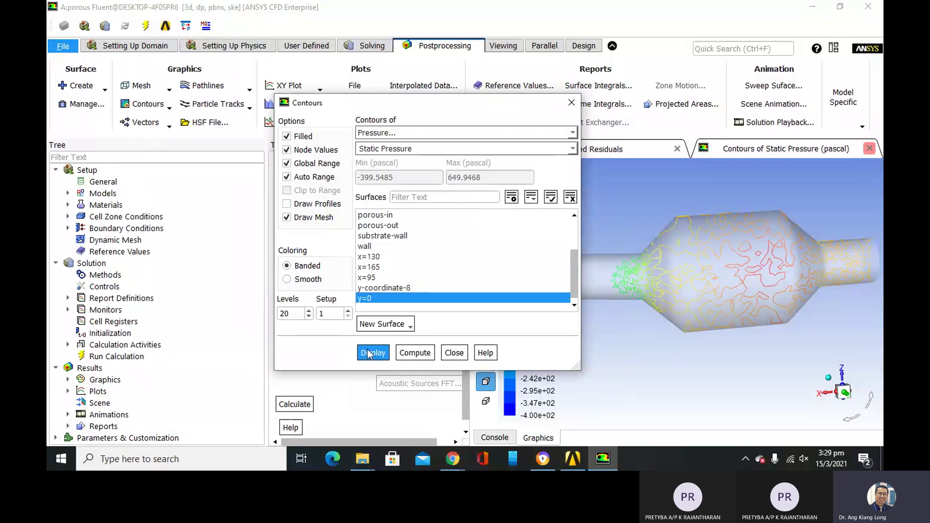
Check the mesh overlay's display options and surface list, trying the Edges option.
click(287, 218)
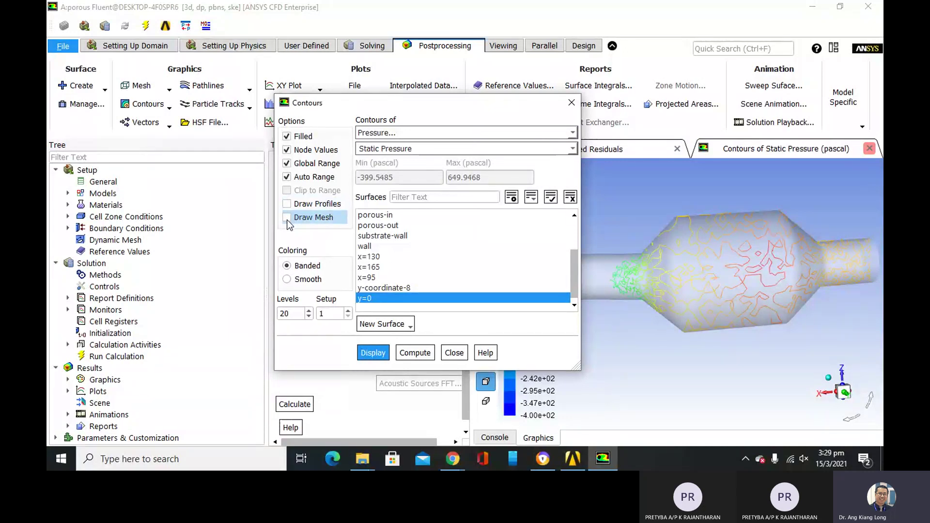
click(287, 218)
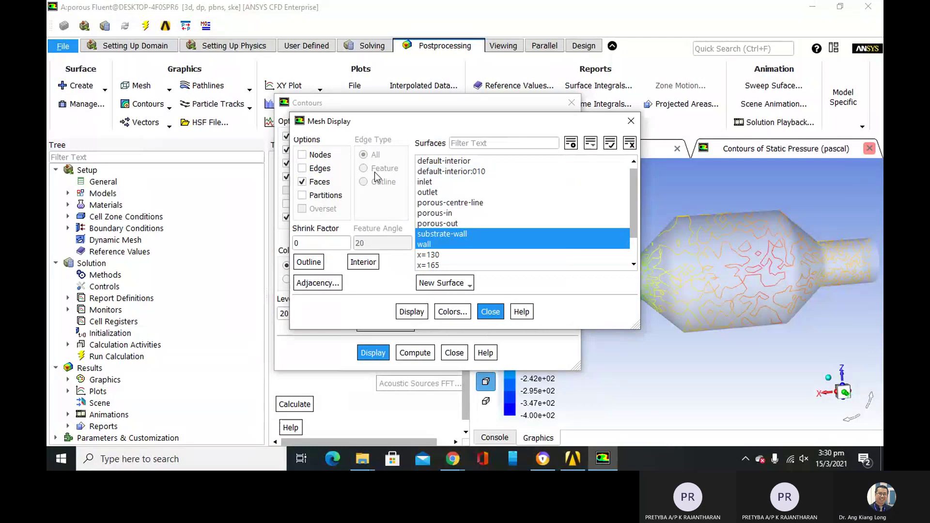
click(302, 169)
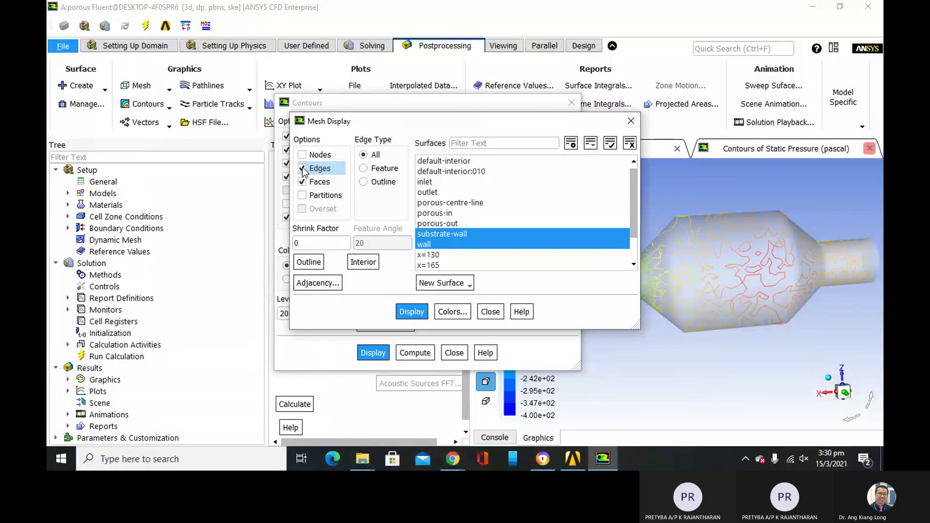
click(302, 168)
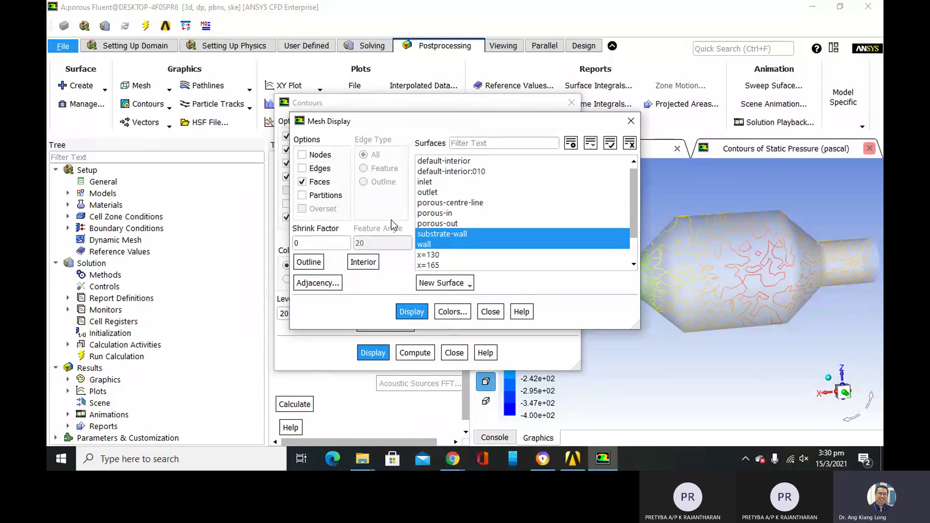
scroll(592, 232, down, 1)
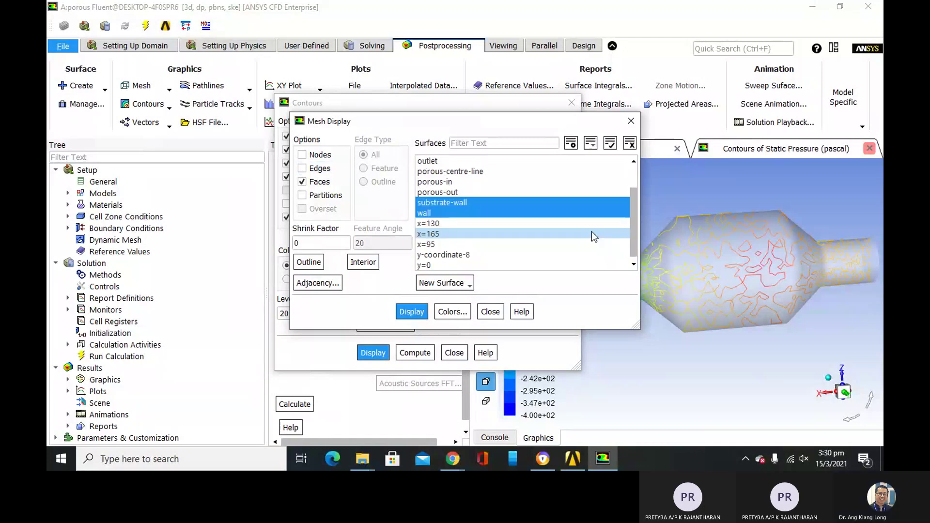
scroll(591, 231, up, 1)
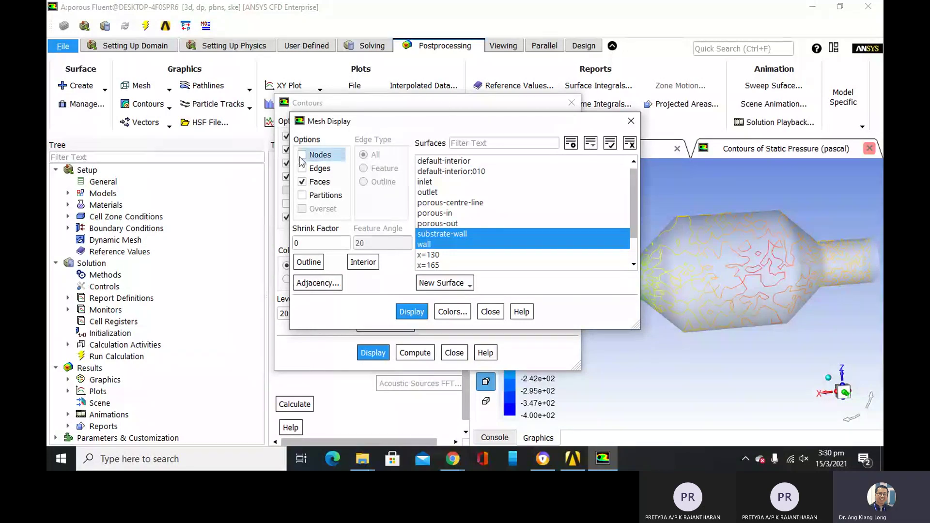
click(482, 311)
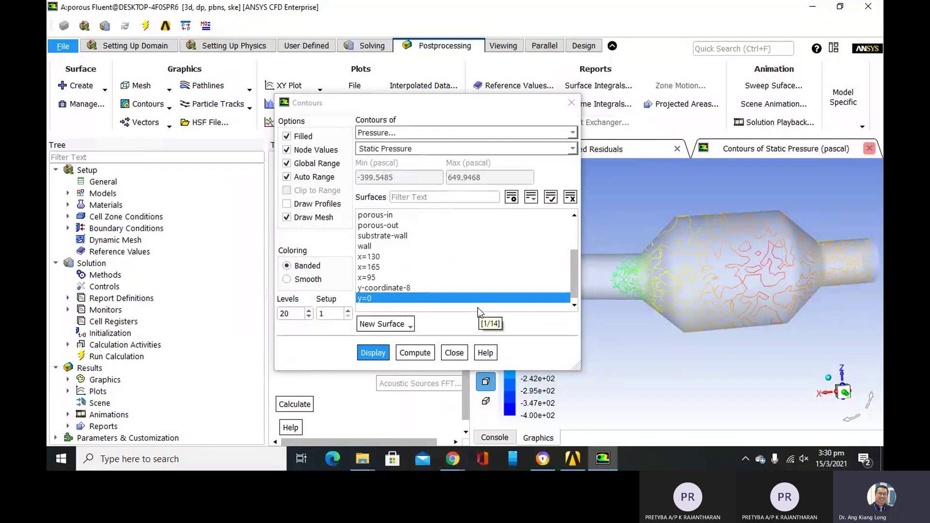
click(447, 149)
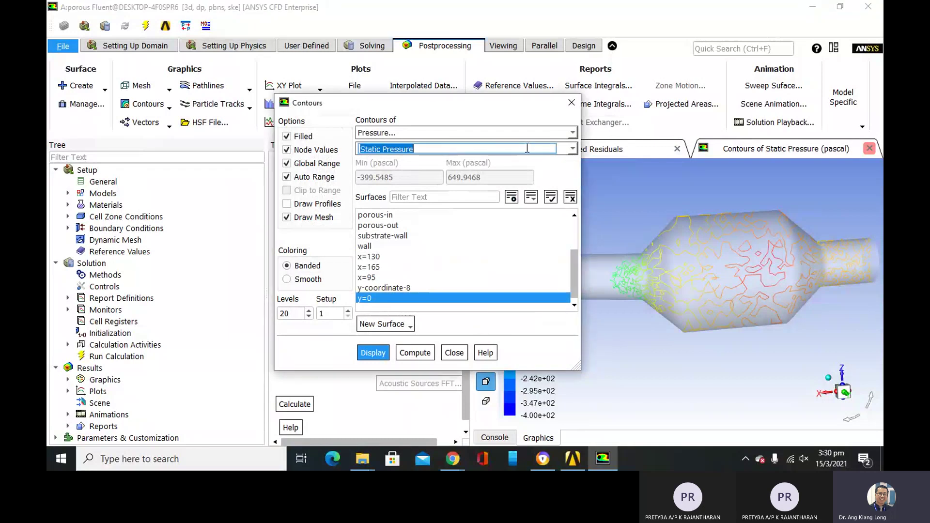
click(573, 149)
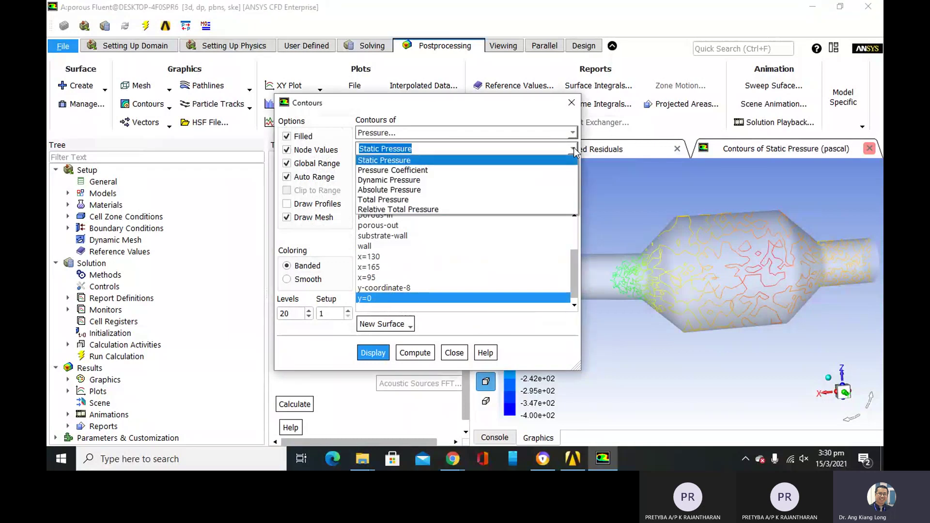
click(574, 149)
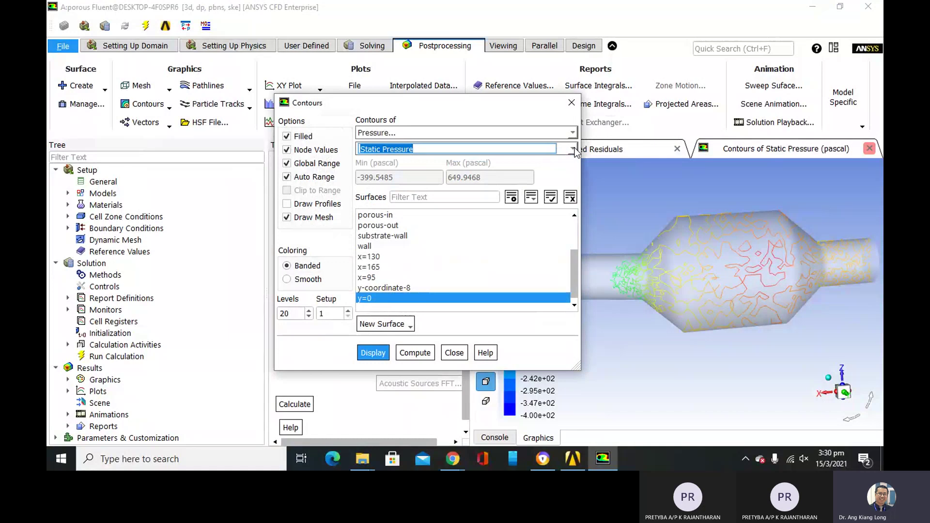
click(568, 172)
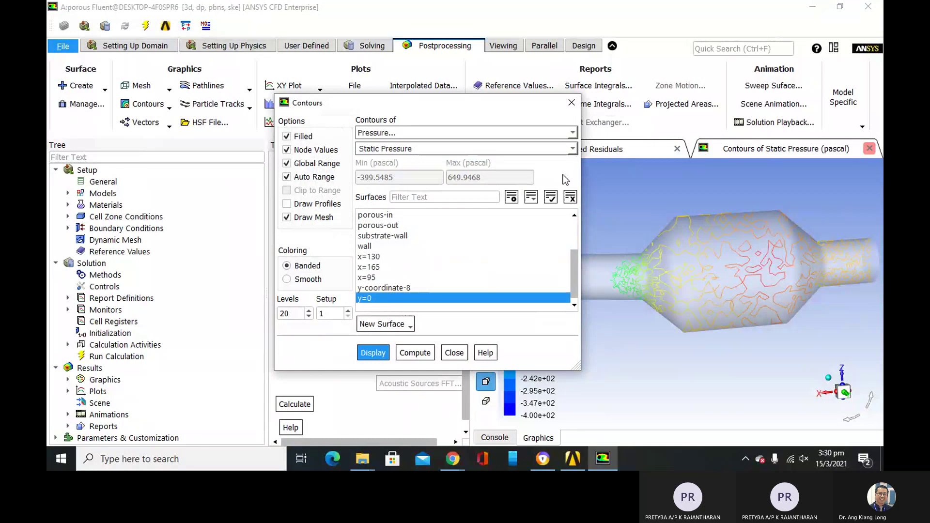
click(409, 324)
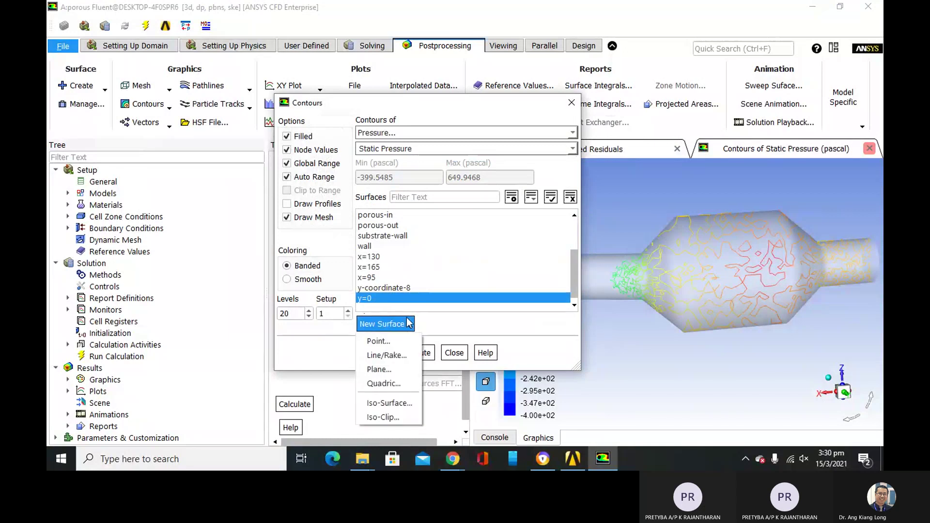
click(425, 319)
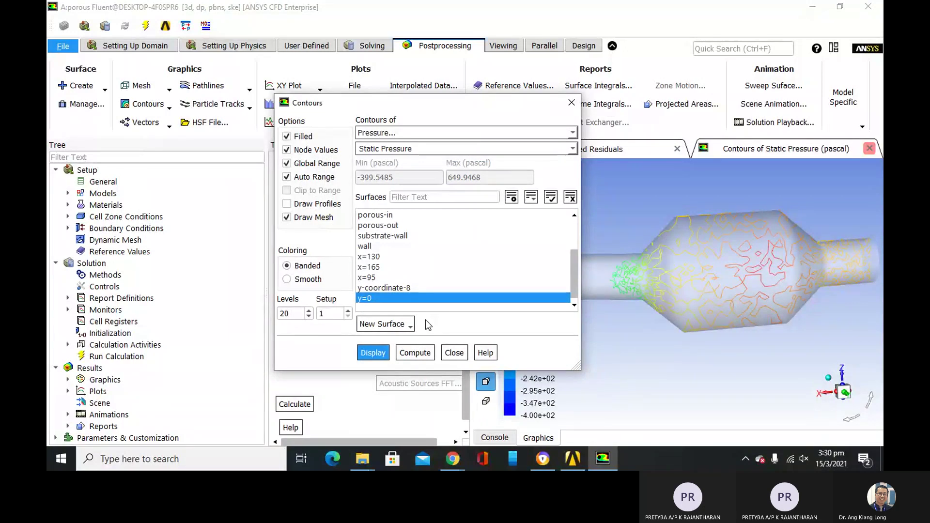
click(287, 204)
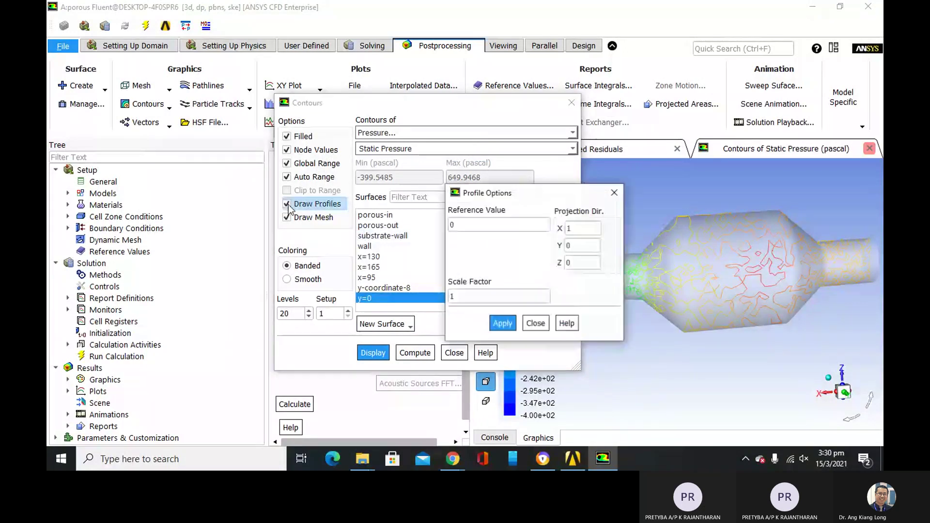
click(607, 193)
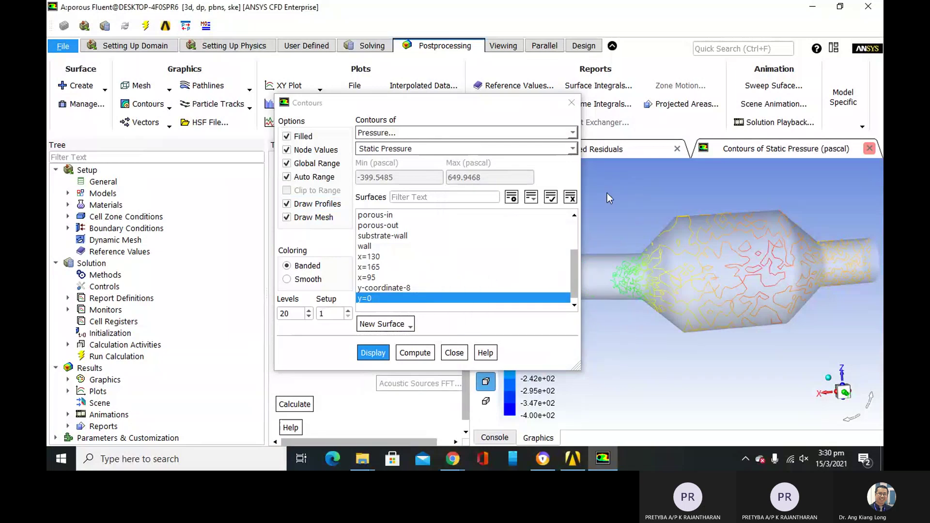
click(288, 206)
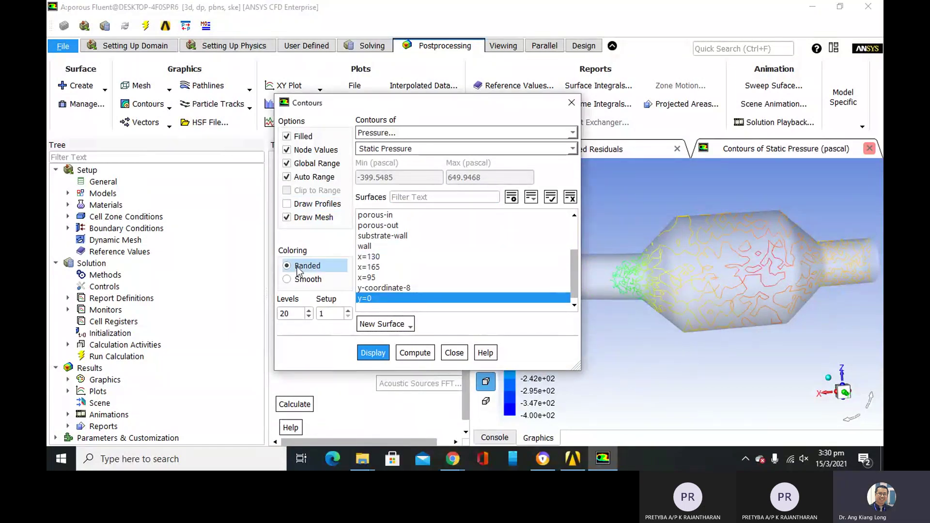
click(453, 352)
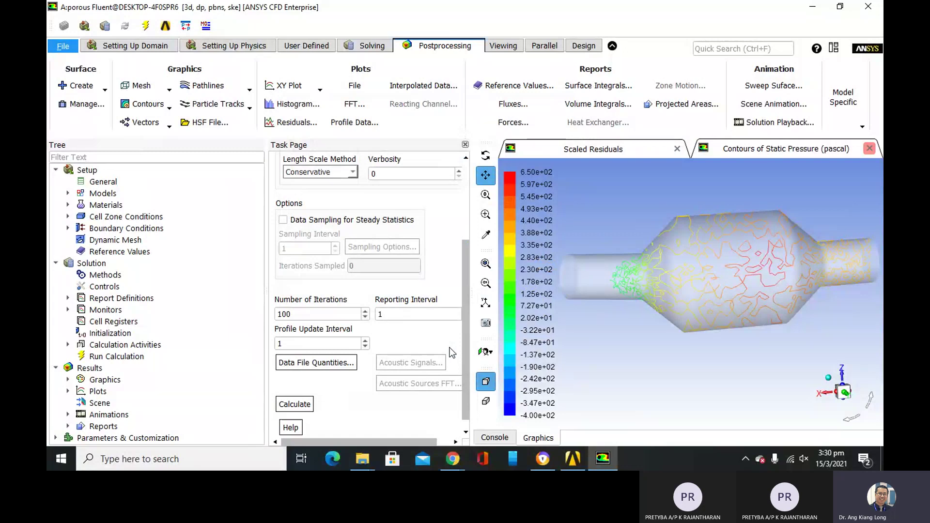
Create a new filled, smooth static pressure contour definition with Draw Mesh showing the substrate-wall and wall faces, and display it.
scroll(624, 243, up, 5)
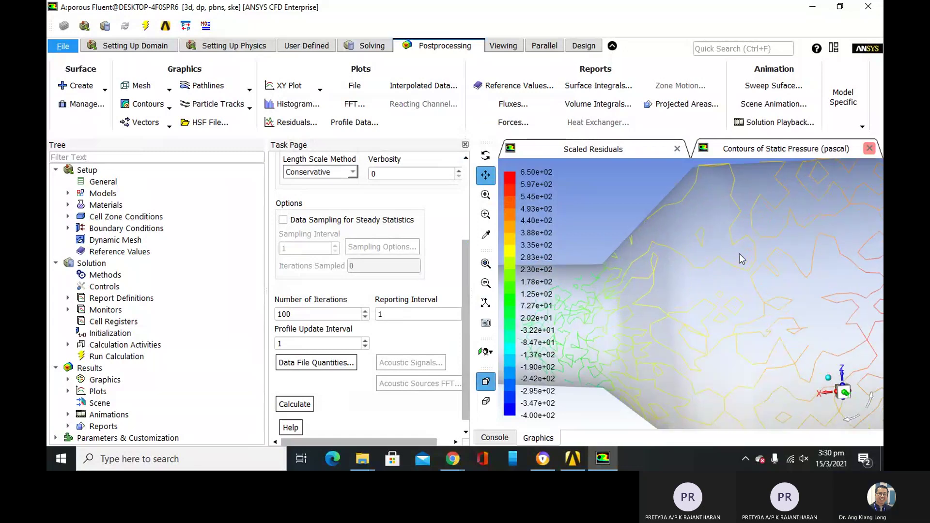
scroll(740, 254, down, 5)
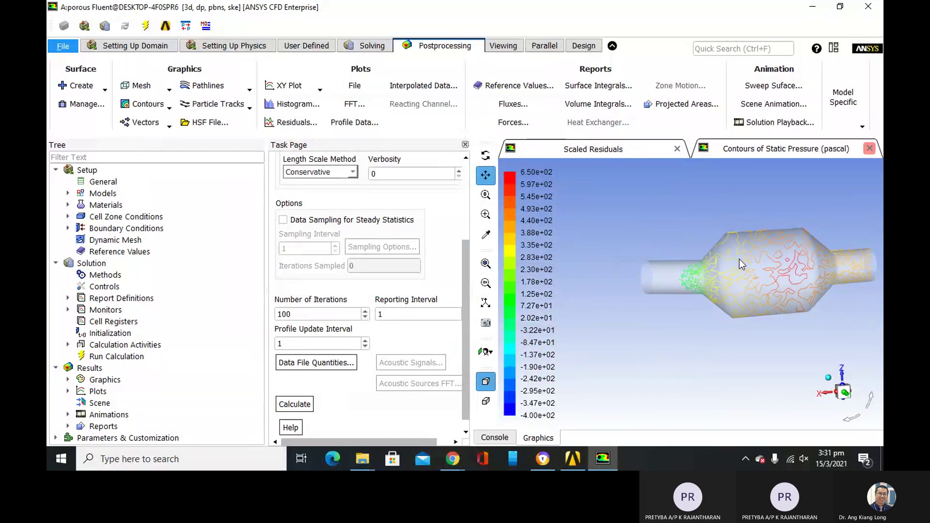
click(169, 108)
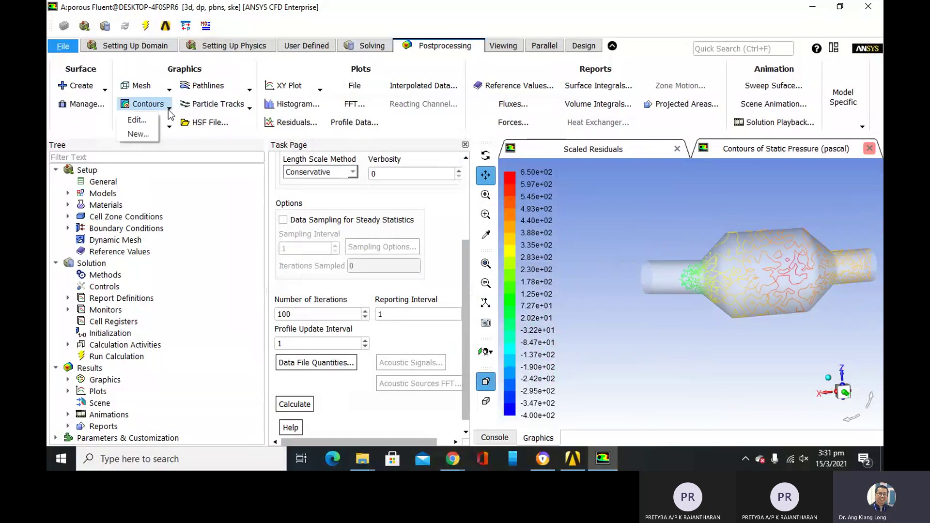
click(150, 136)
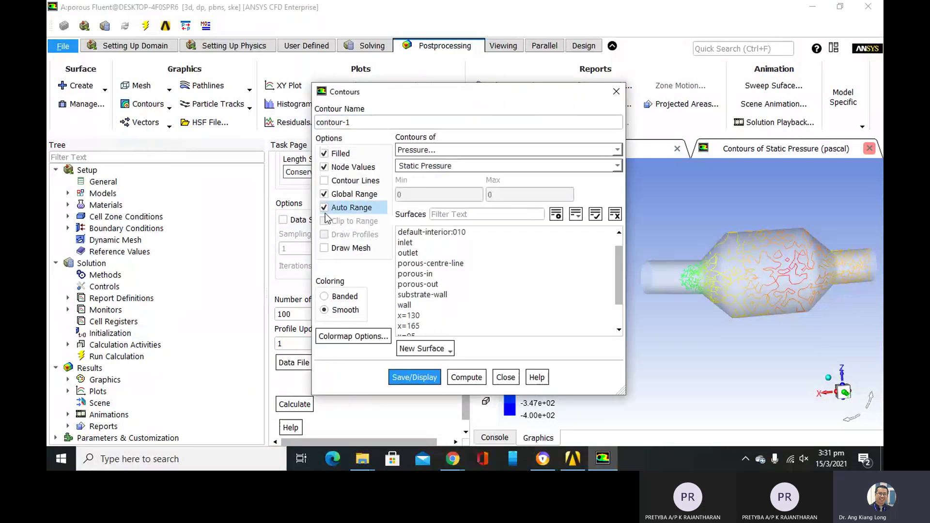
click(324, 248)
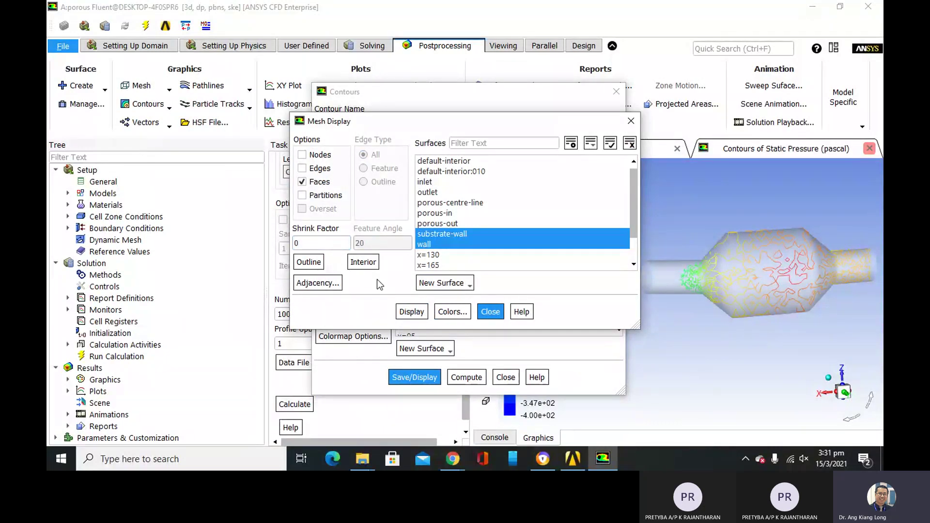
click(407, 315)
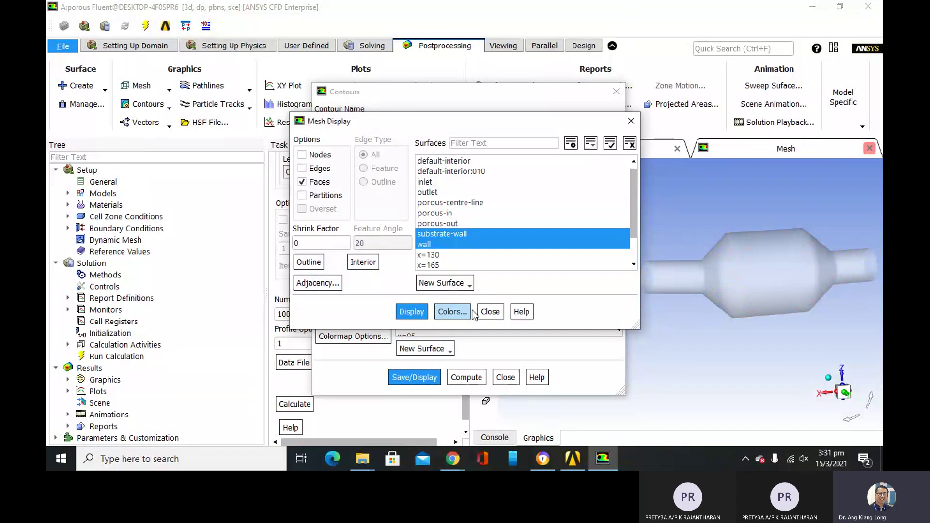
click(490, 312)
click(414, 376)
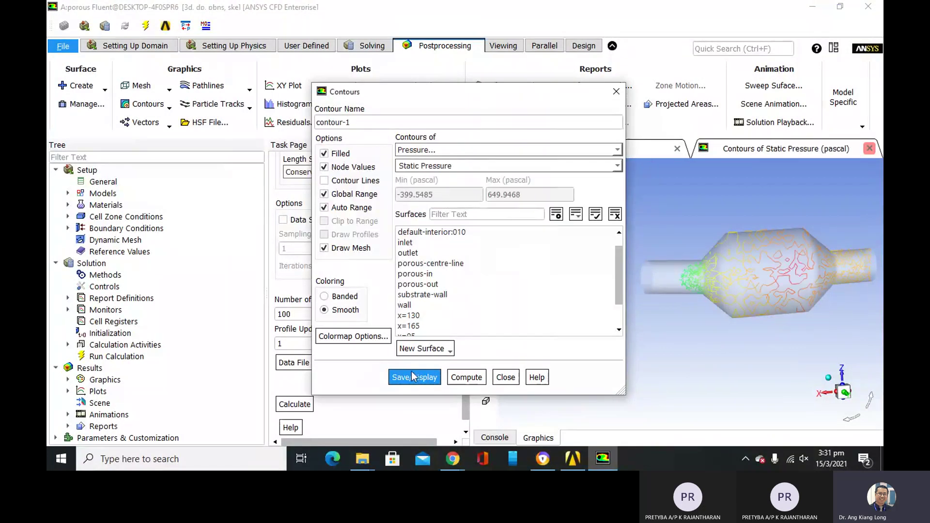
Reselect the y=0 surface for the new contour definition and redisplay the static pressure contours.
scroll(429, 281, down, 1)
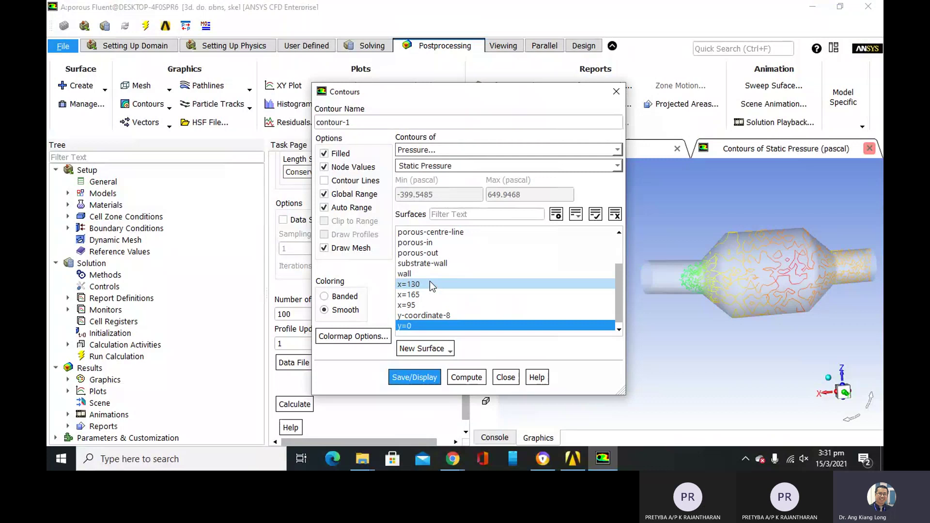
click(420, 323)
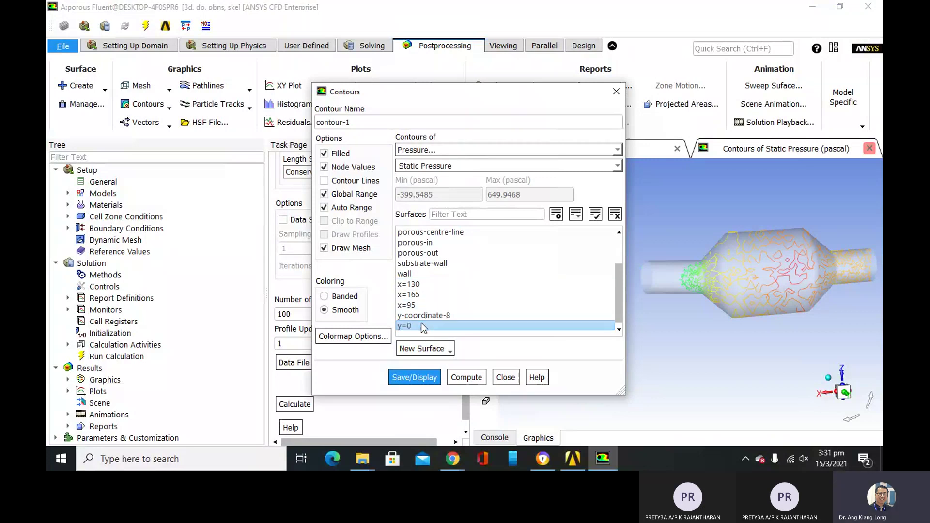
click(417, 324)
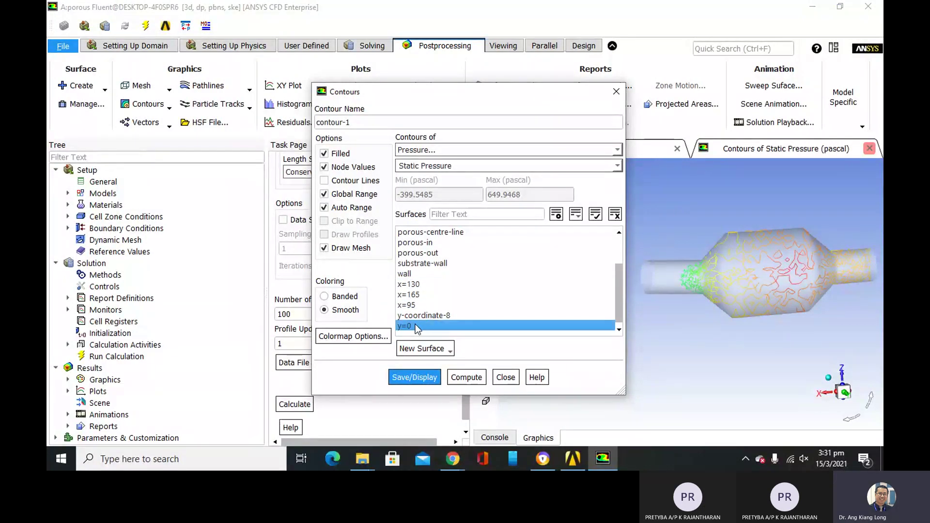
click(414, 372)
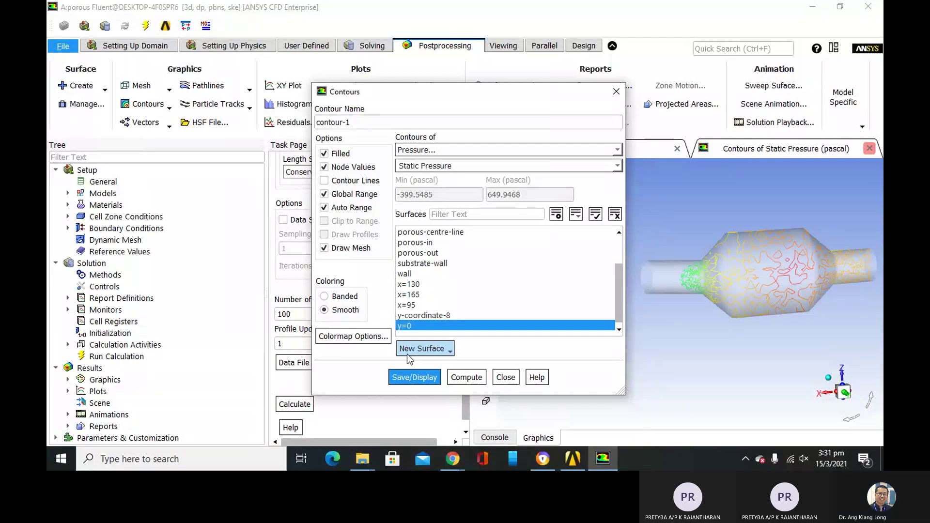
Switch the contour coloring to Banded, enable Contour Lines, and save and display the plot.
click(324, 299)
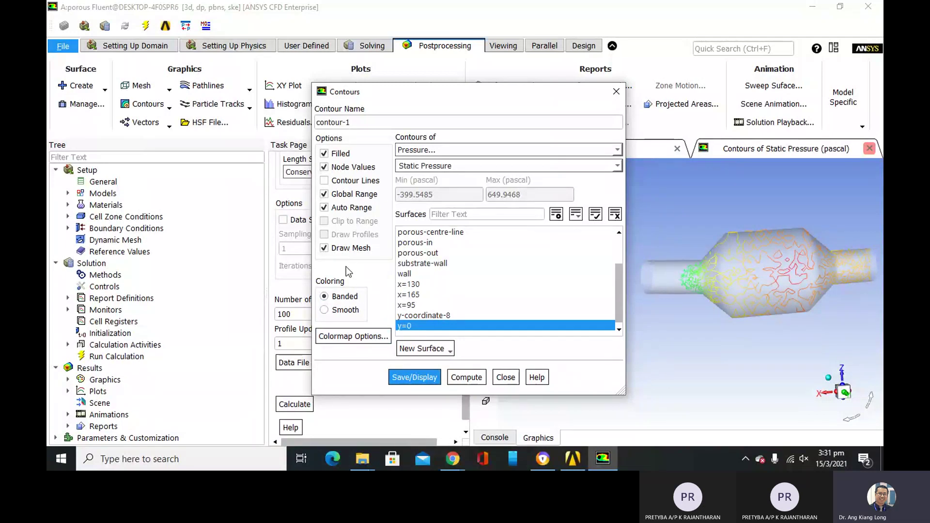
click(324, 180)
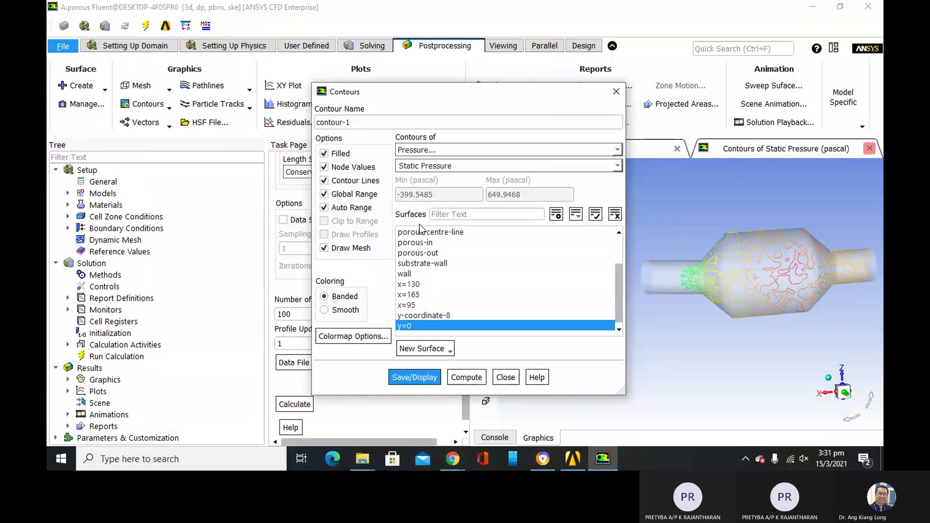
click(410, 377)
Turn off Filled, redisplay the y=0 pressure contours with Banded coloring, and close the contour definition.
click(323, 154)
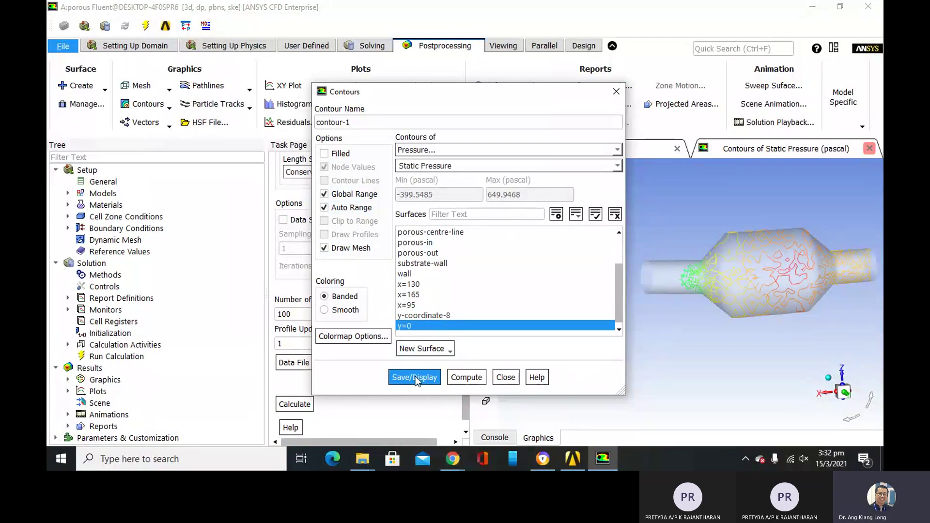
click(414, 377)
click(339, 310)
click(324, 296)
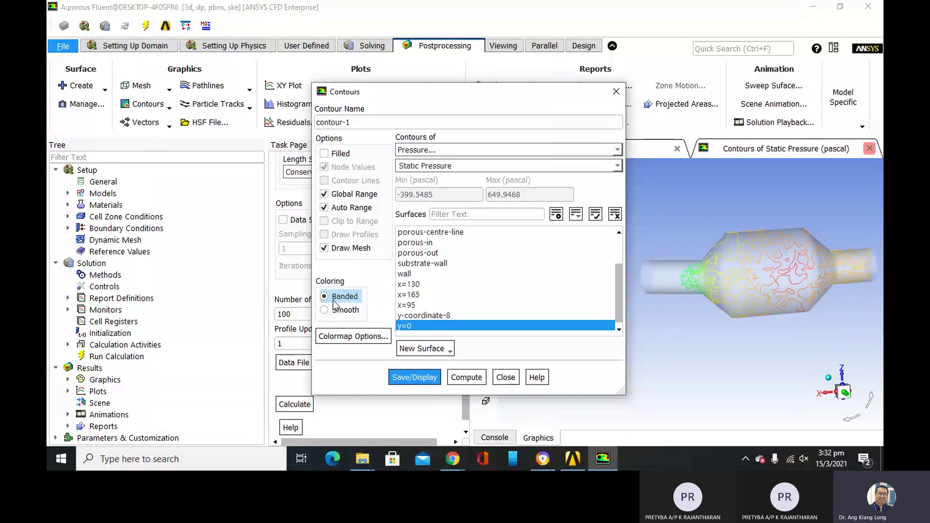
click(416, 381)
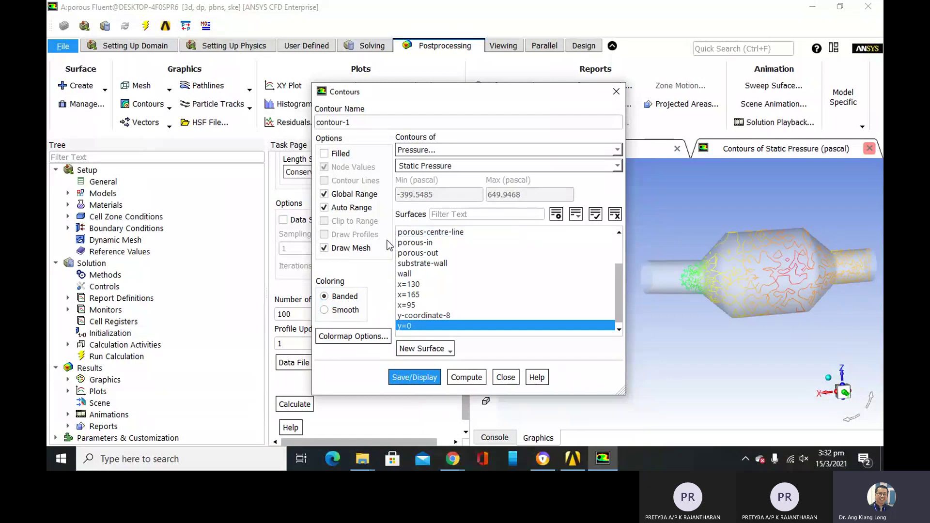
click(325, 296)
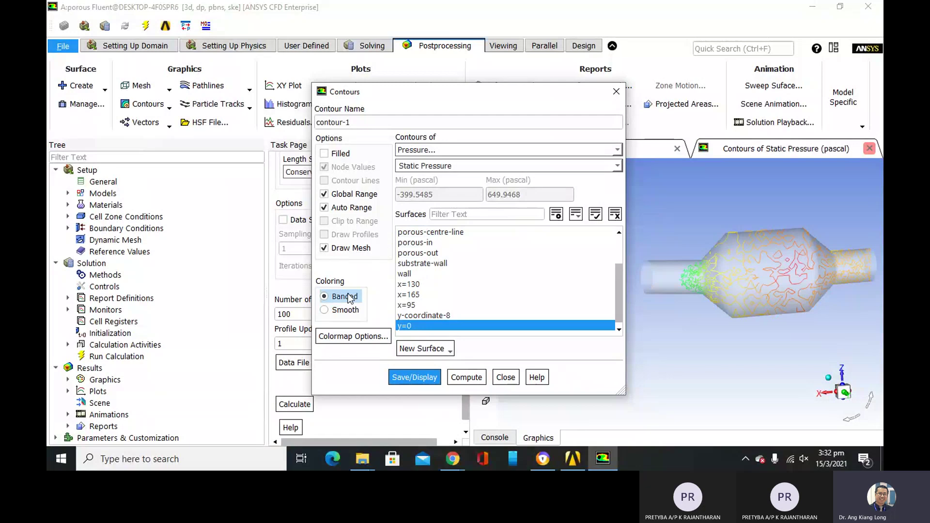
click(457, 380)
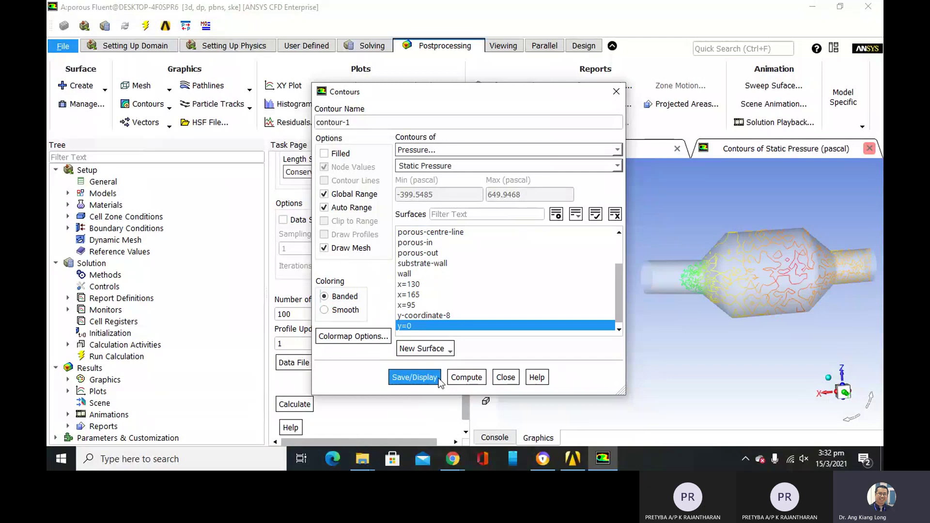
click(505, 378)
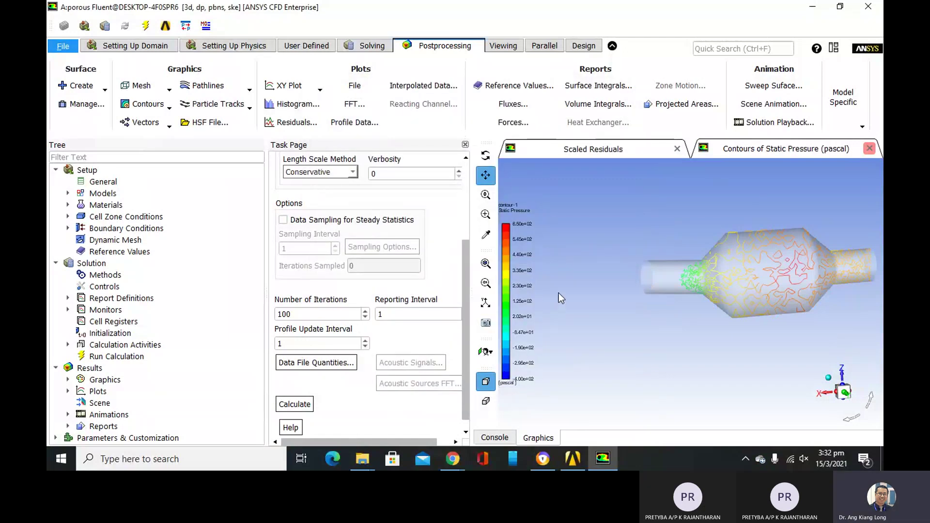
Examine the console output for errors, from the latest message back through the iteration history to the case-writing log.
drag(559, 293, 543, 293)
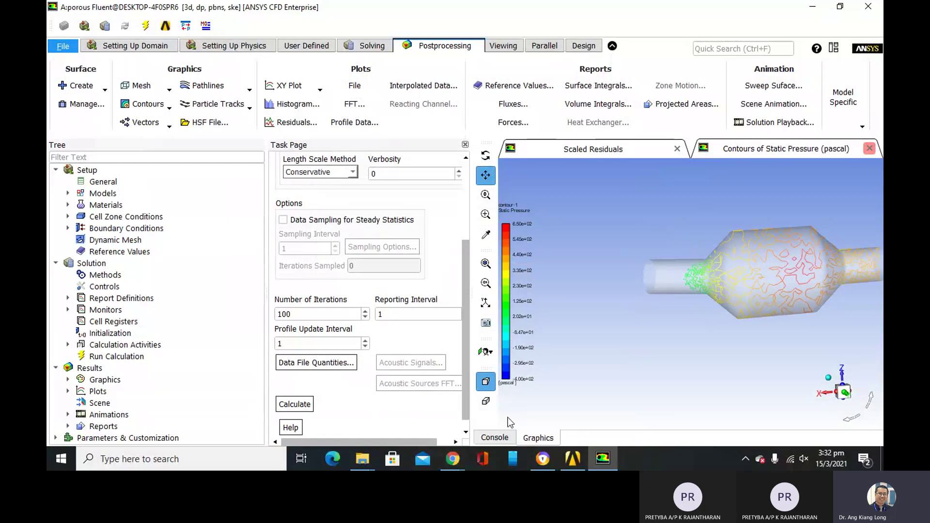
click(510, 438)
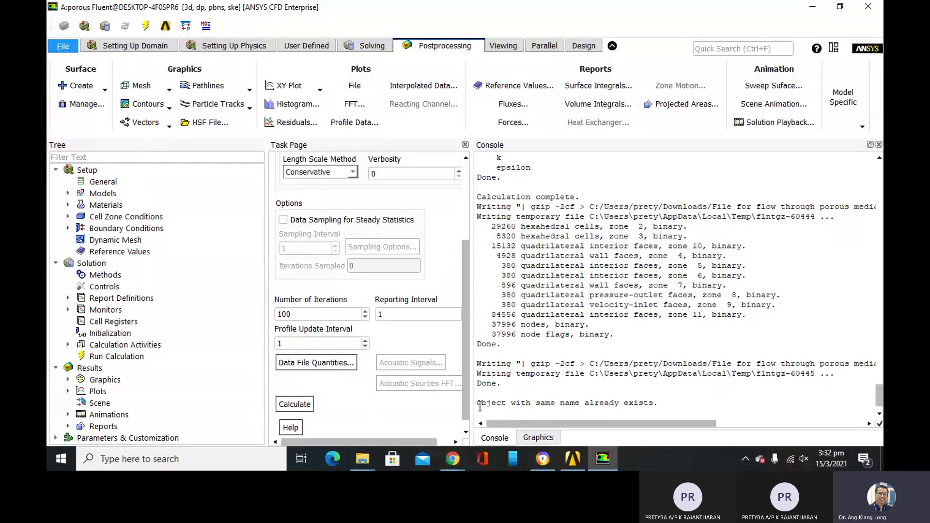
drag(479, 403, 660, 403)
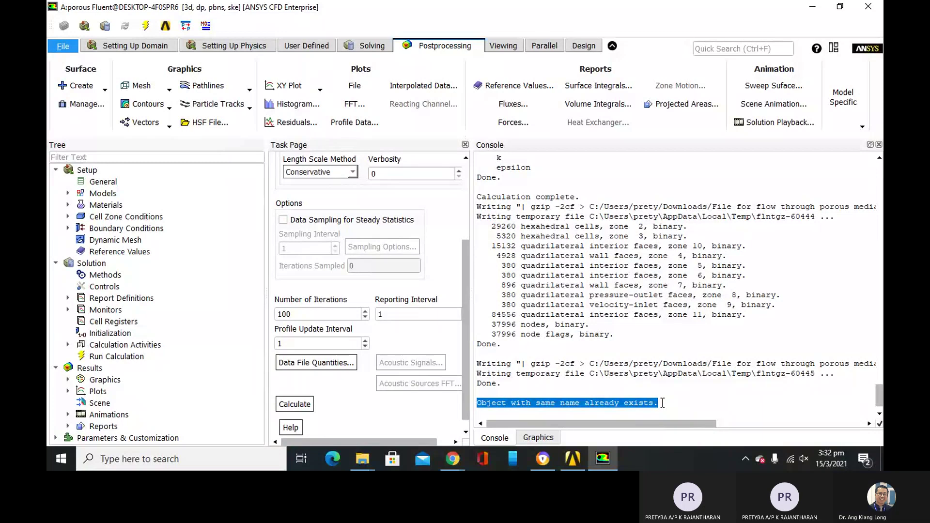
scroll(662, 403, up, 4)
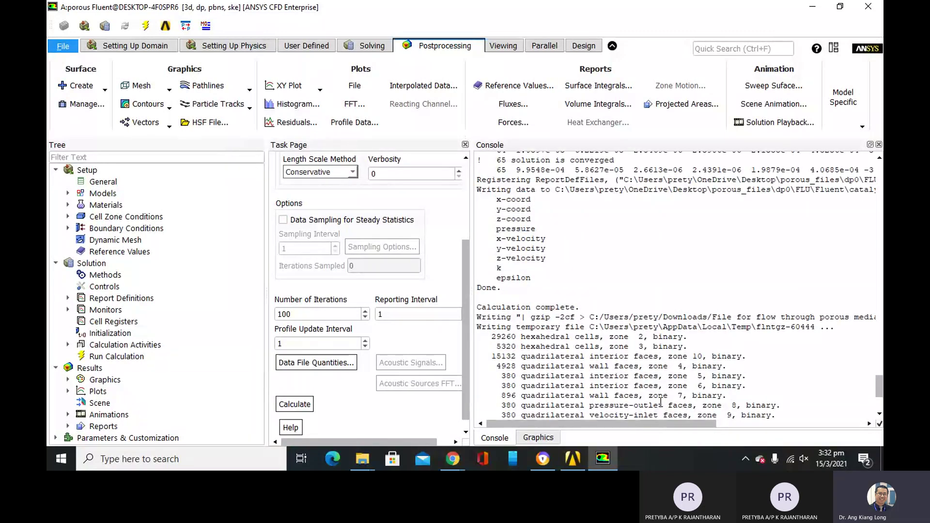
scroll(661, 403, up, 10)
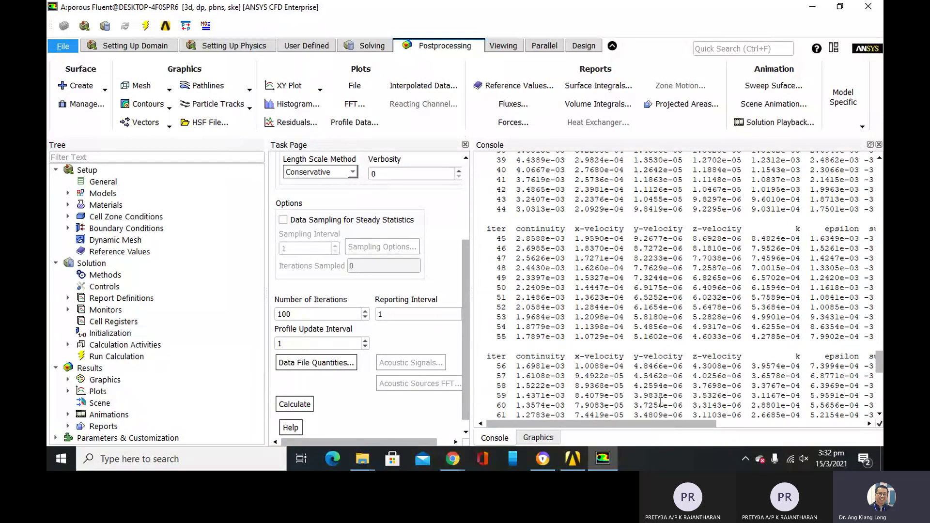
scroll(661, 402, up, 20)
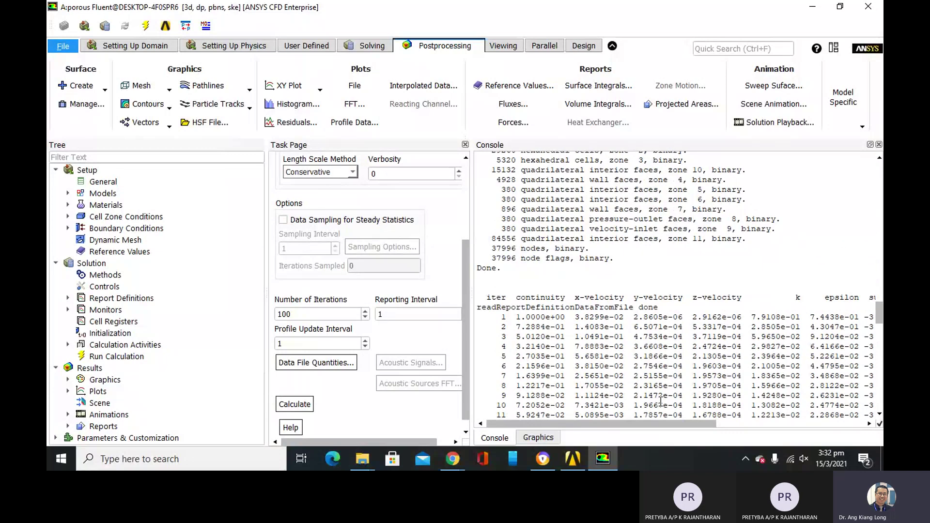
scroll(660, 402, up, 6)
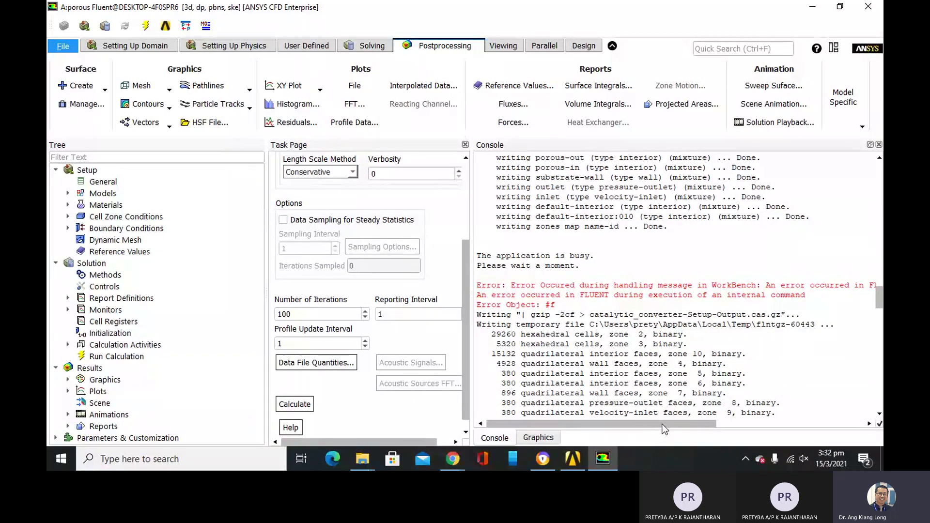
drag(662, 425, 612, 418)
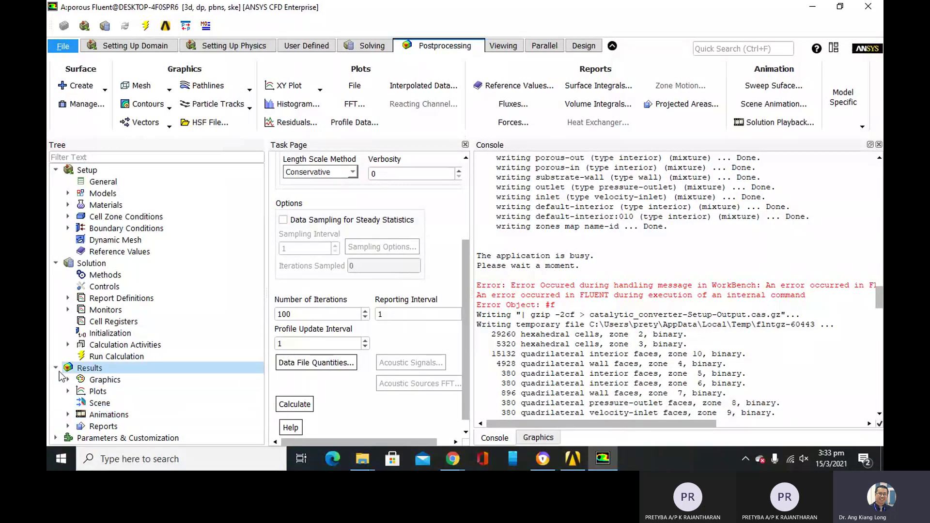
Create a solution XY plot of static pressure along porous-centre-line in the X direction, view it in the graphics window, and close the plot setup.
click(289, 86)
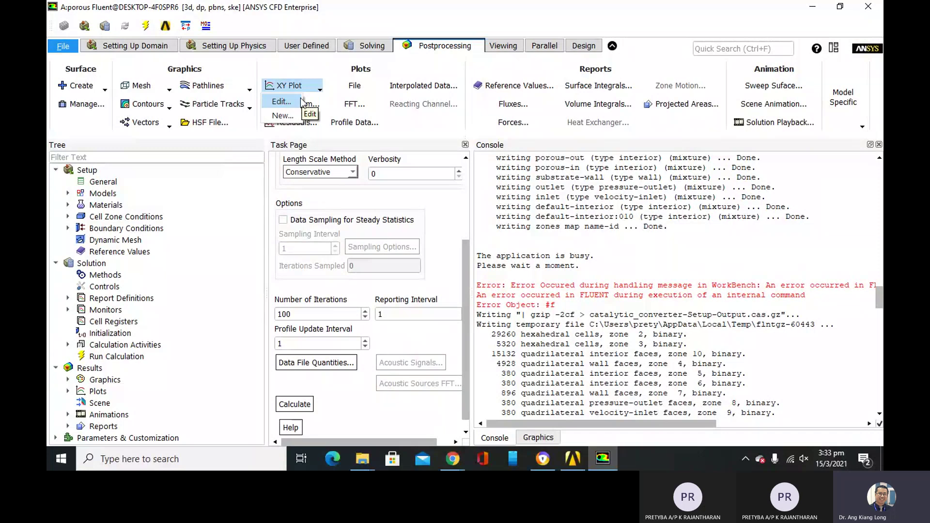
click(281, 102)
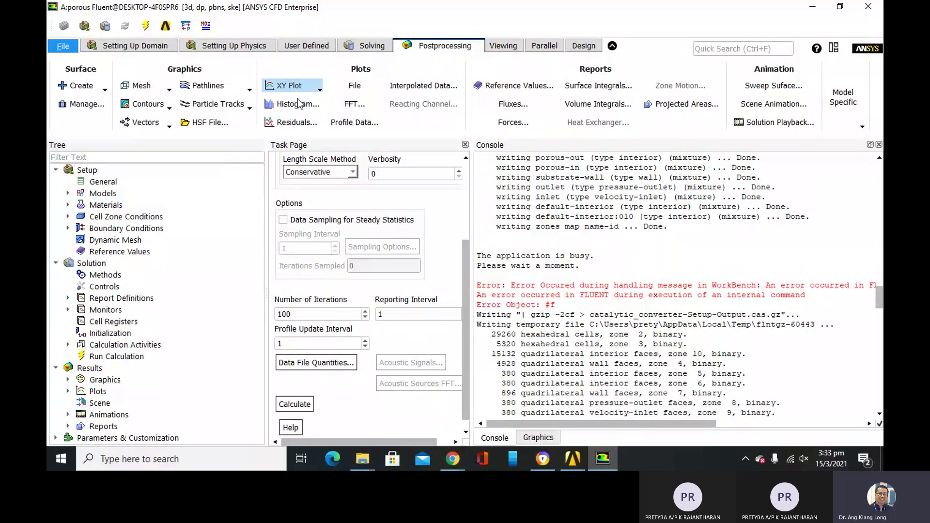
drag(521, 192, 301, 80)
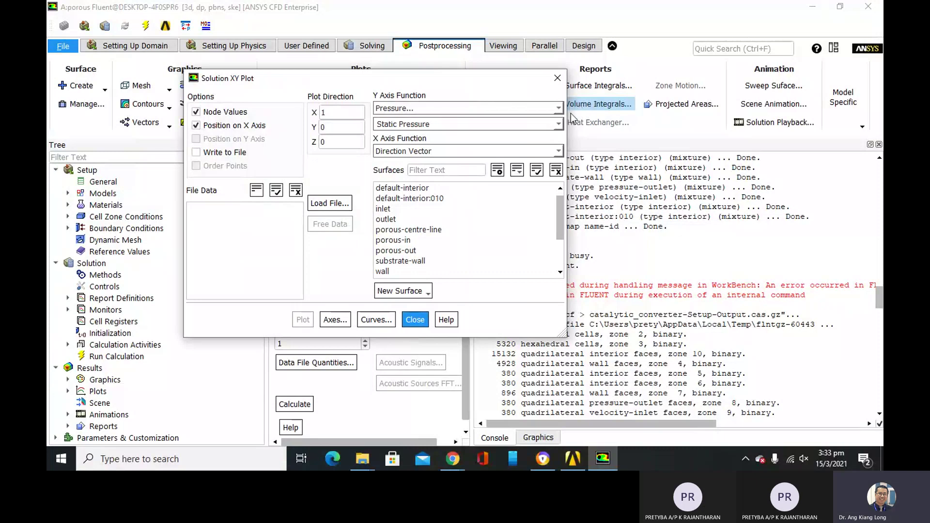
scroll(408, 265, down, 2)
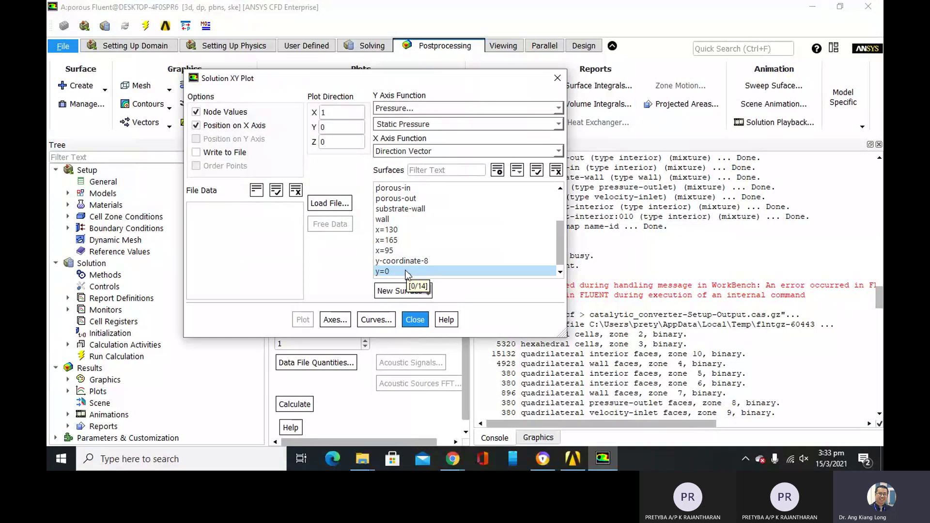
scroll(405, 271, up, 2)
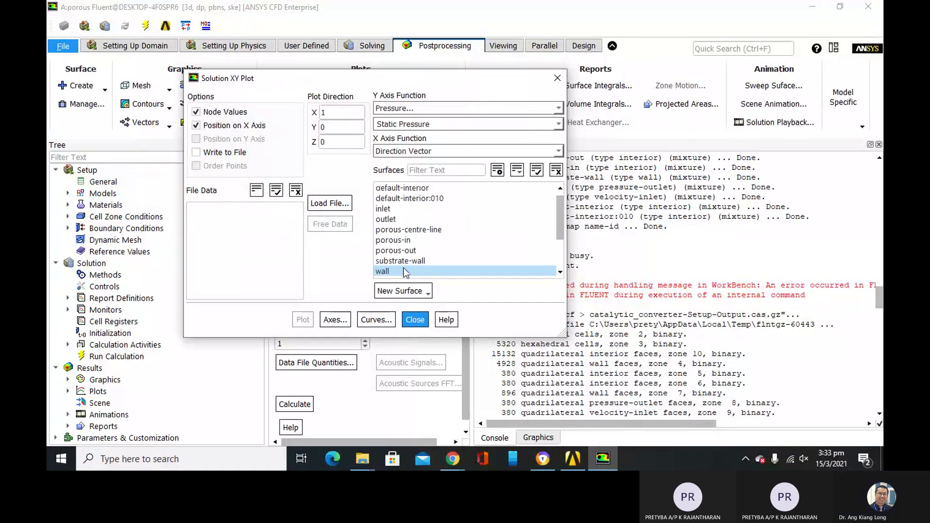
scroll(406, 267, down, 2)
scroll(402, 199, up, 1)
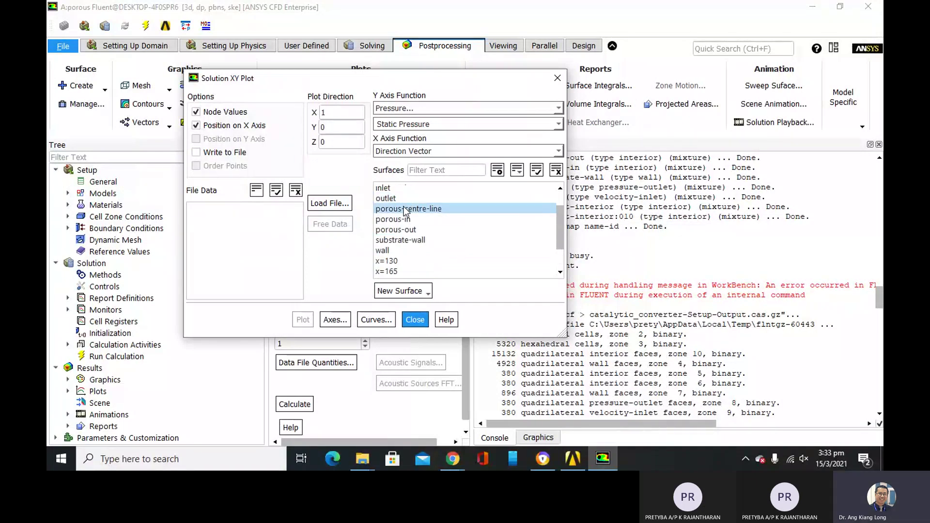
click(407, 208)
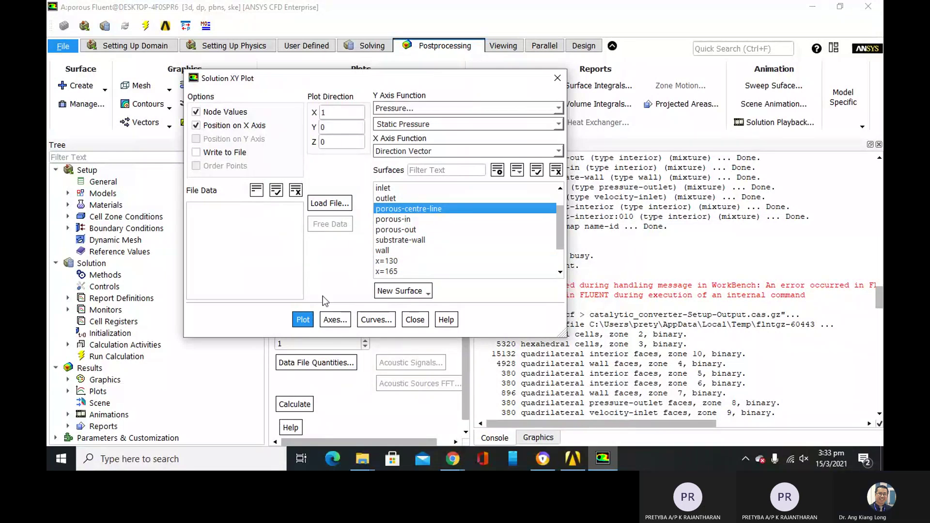
click(303, 320)
click(501, 441)
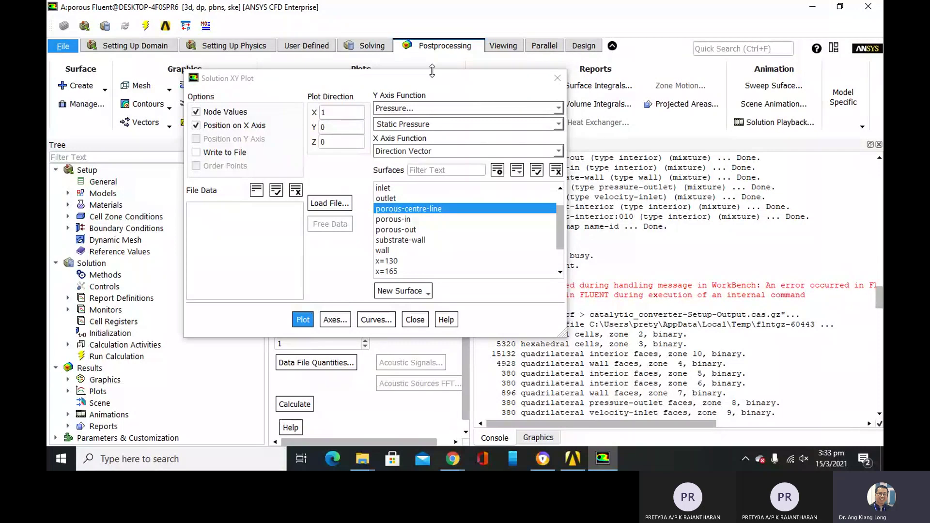
click(539, 438)
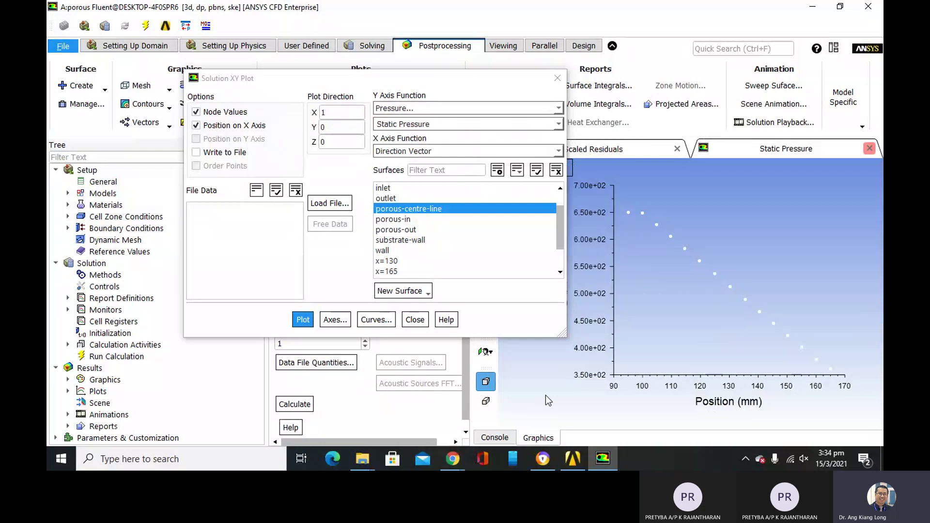
drag(487, 85, 354, 86)
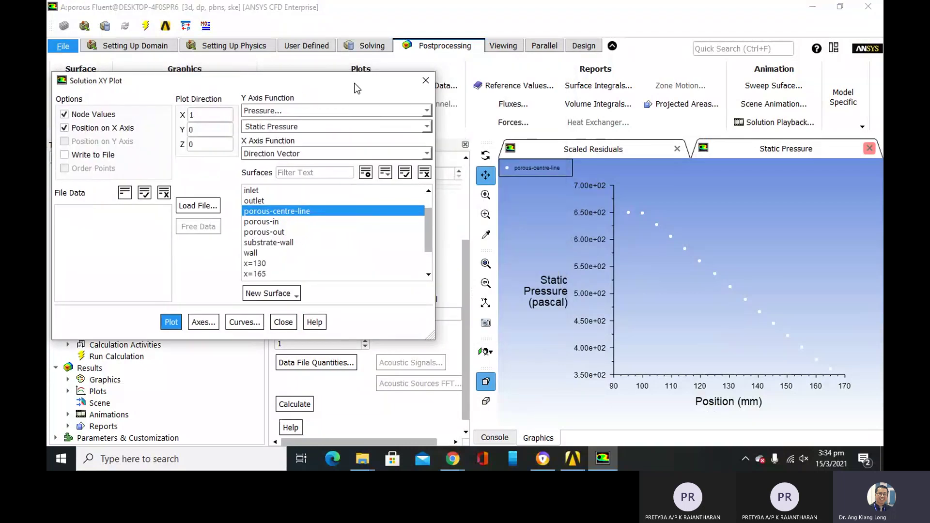
click(283, 322)
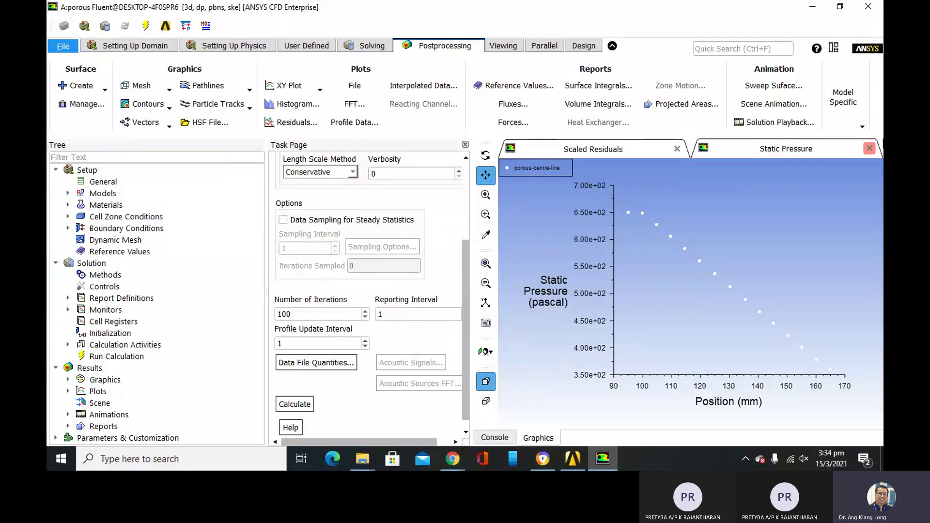
Change the contour variable to Velocity Magnitude and turn off Global Range in the contour definition.
click(165, 105)
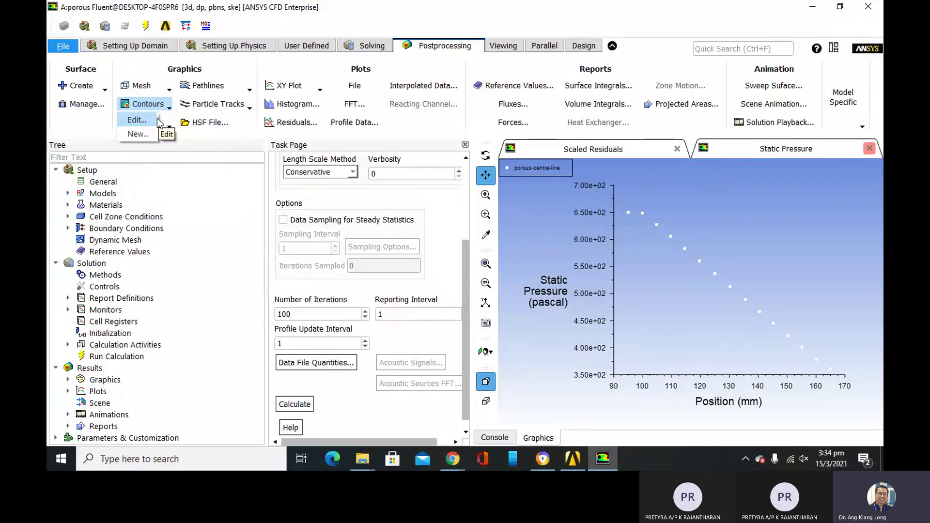
click(157, 121)
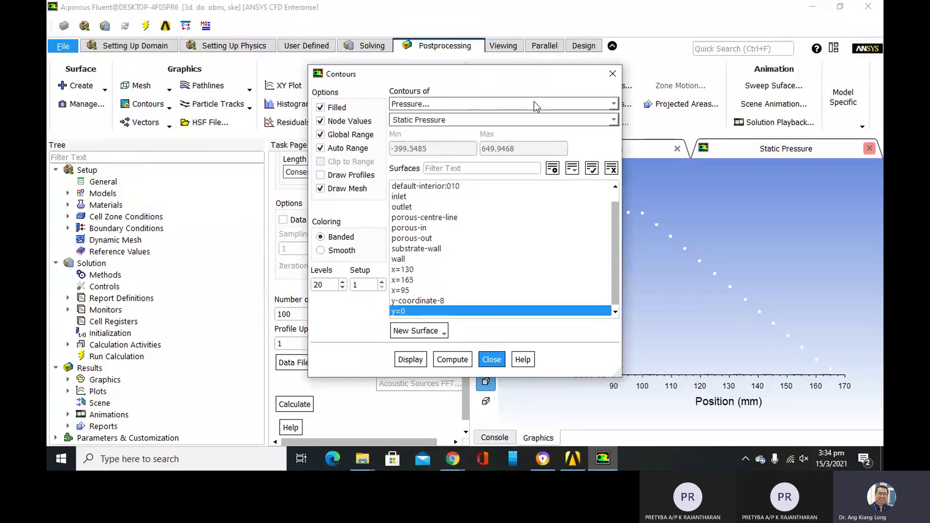
click(581, 104)
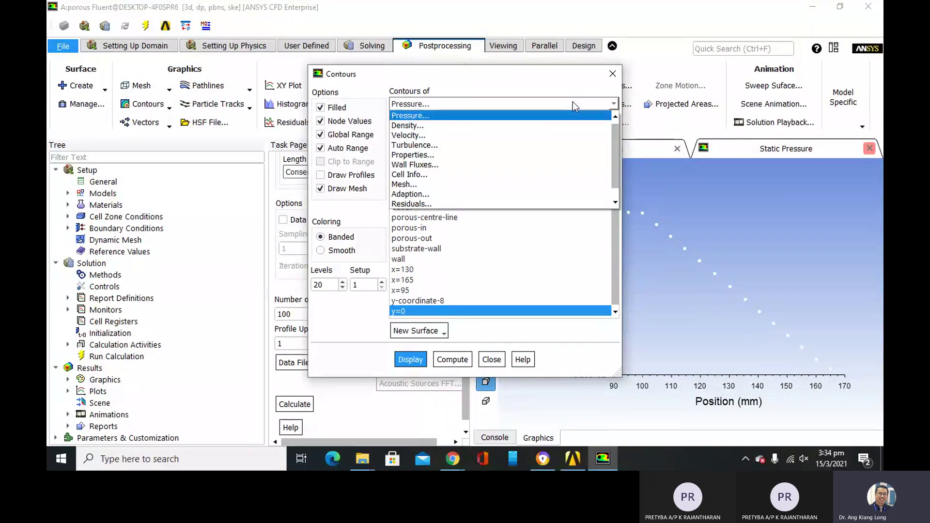
click(453, 135)
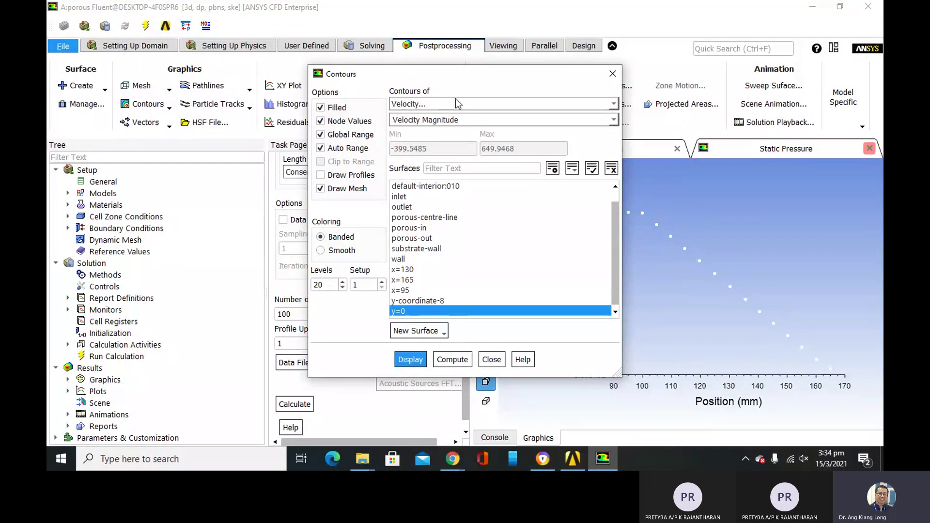
click(457, 102)
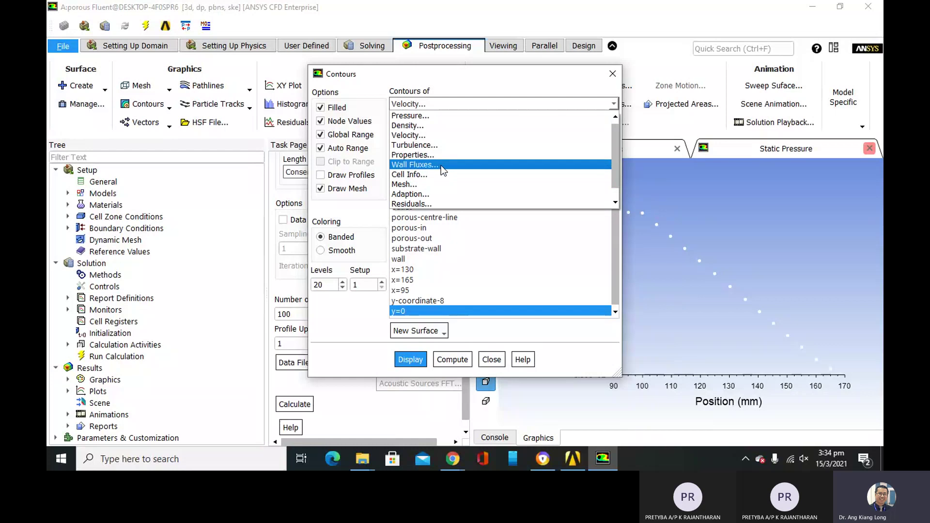
scroll(441, 165, down, 1)
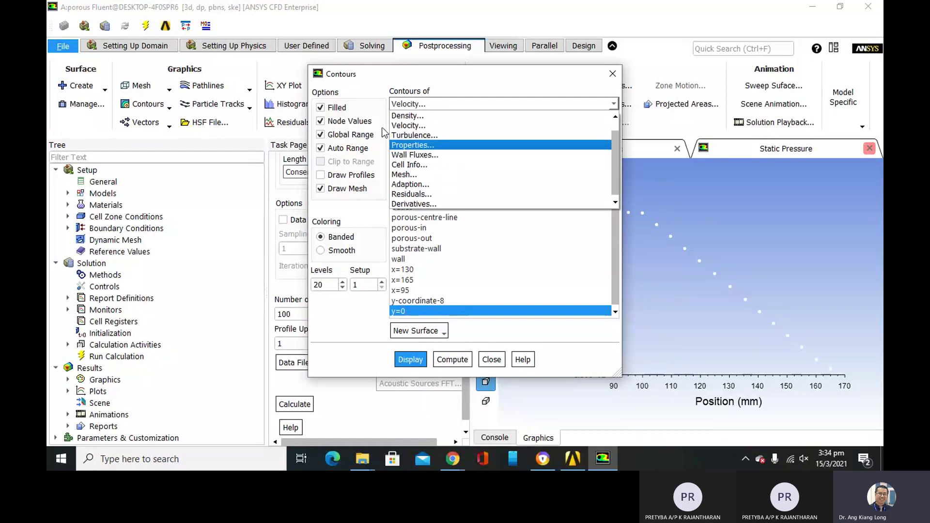
click(400, 125)
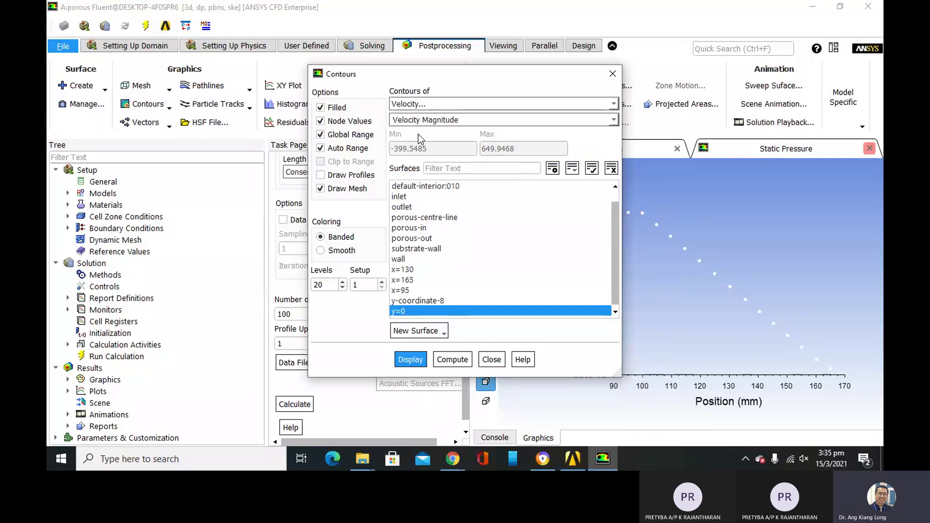
click(320, 134)
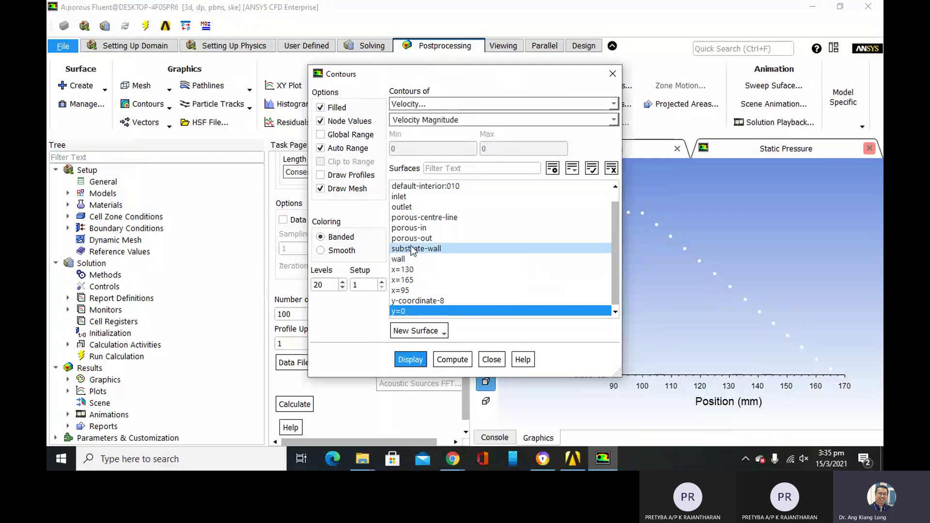
Replace the y=0 surface with x=130, x=165 and x=95, display the filled velocity magnitude contours, and close the contour definition.
click(405, 269)
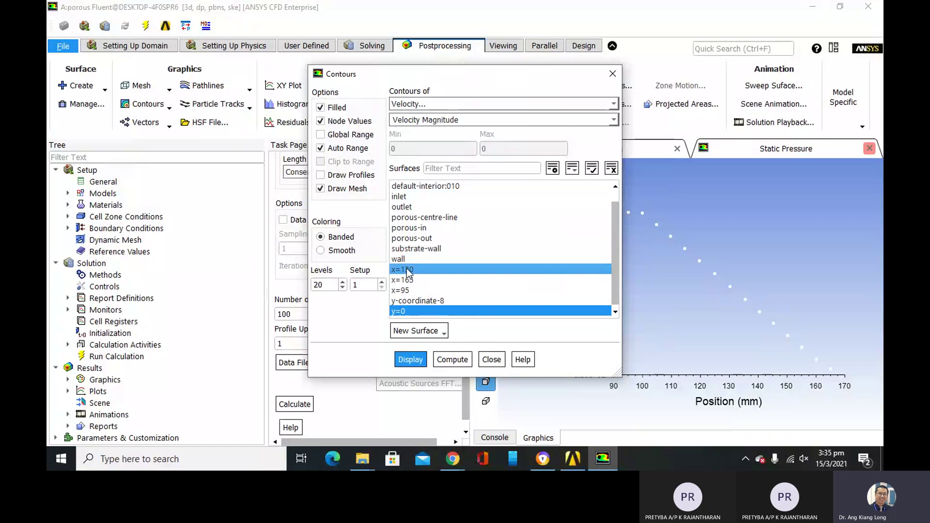
click(406, 280)
click(410, 291)
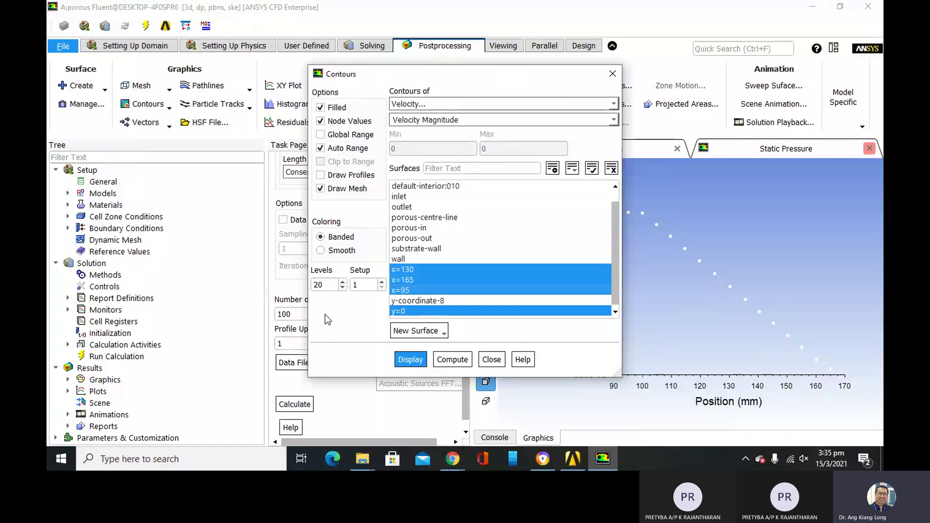
click(410, 311)
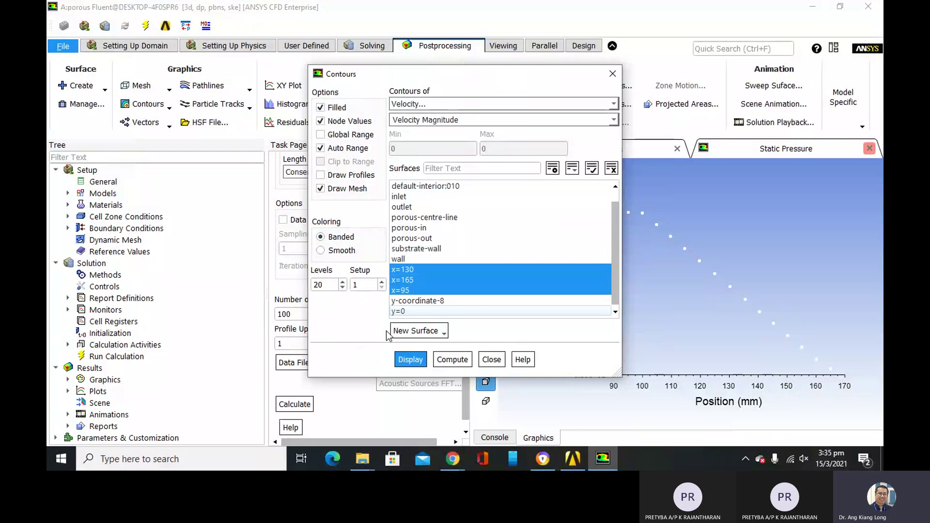
click(397, 359)
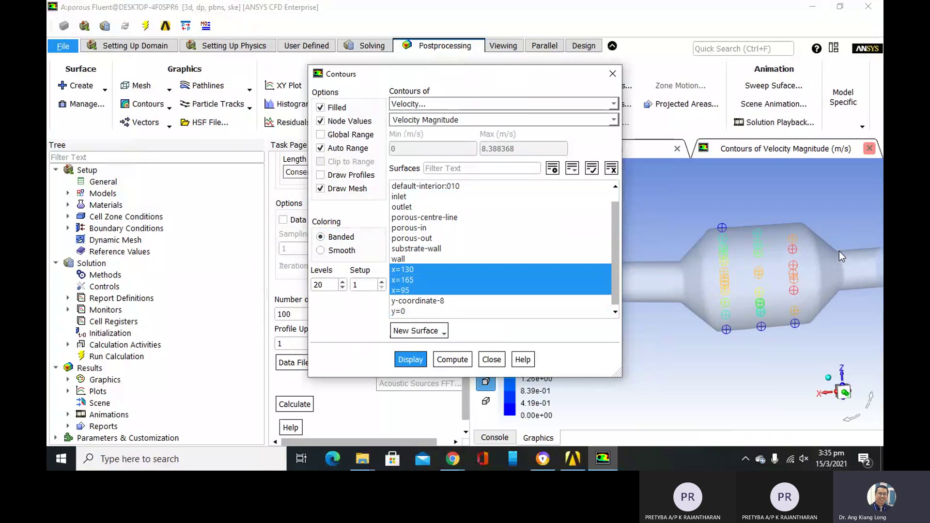
click(781, 245)
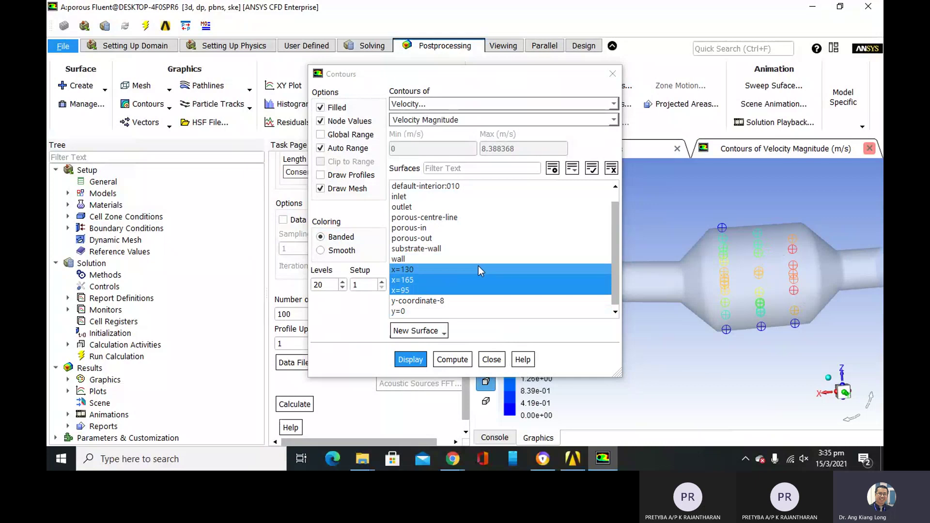
scroll(478, 266, up, 1)
click(488, 360)
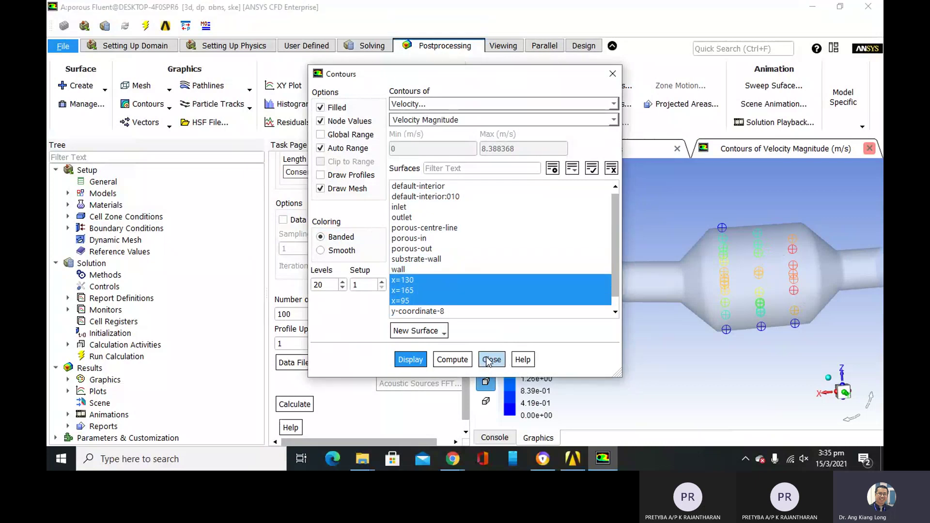
click(489, 359)
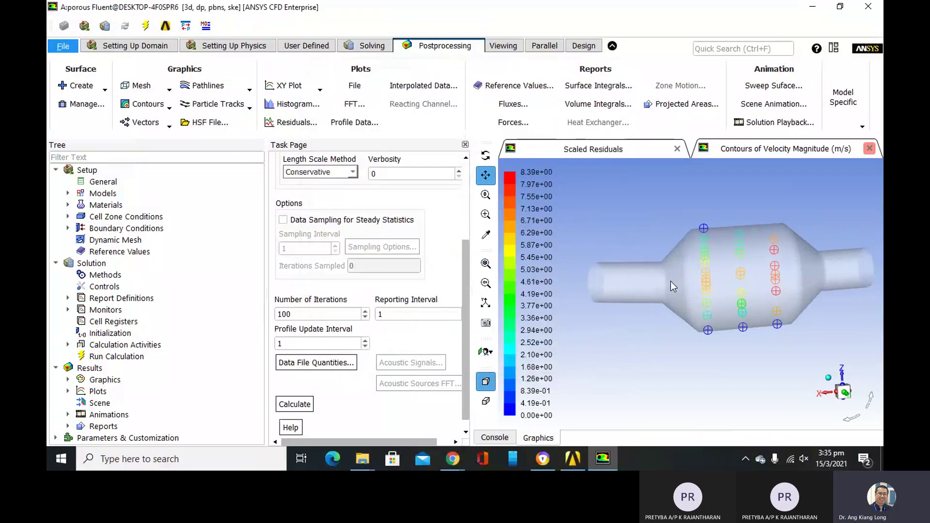
Examine the velocity magnitude contours on the three cross-sections through the converter's substrate, both close up and with the whole body in view.
scroll(685, 266, up, 2)
scroll(687, 266, up, 3)
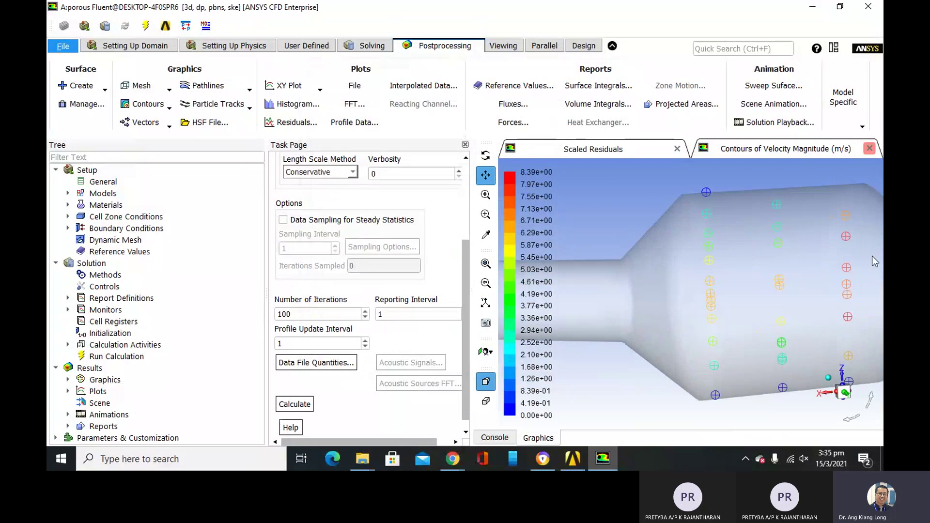
scroll(869, 264, down, 4)
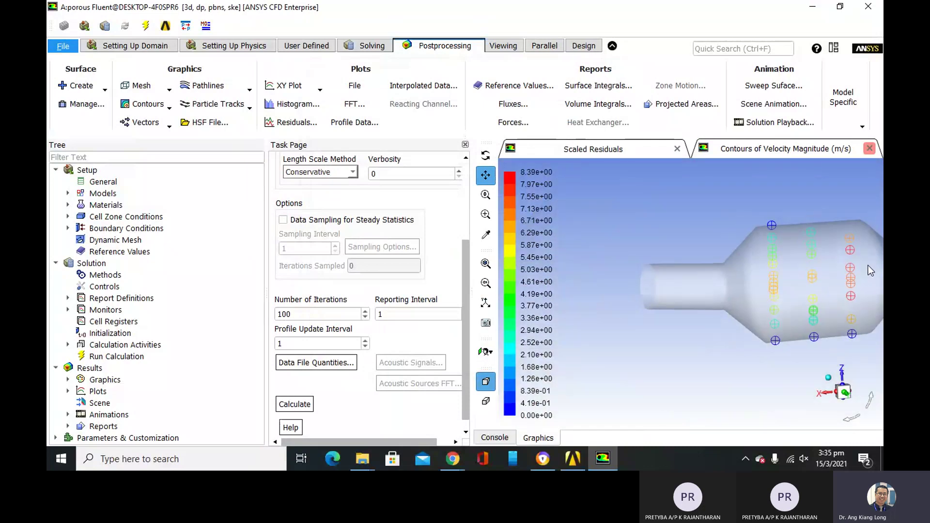
drag(855, 267, 755, 271)
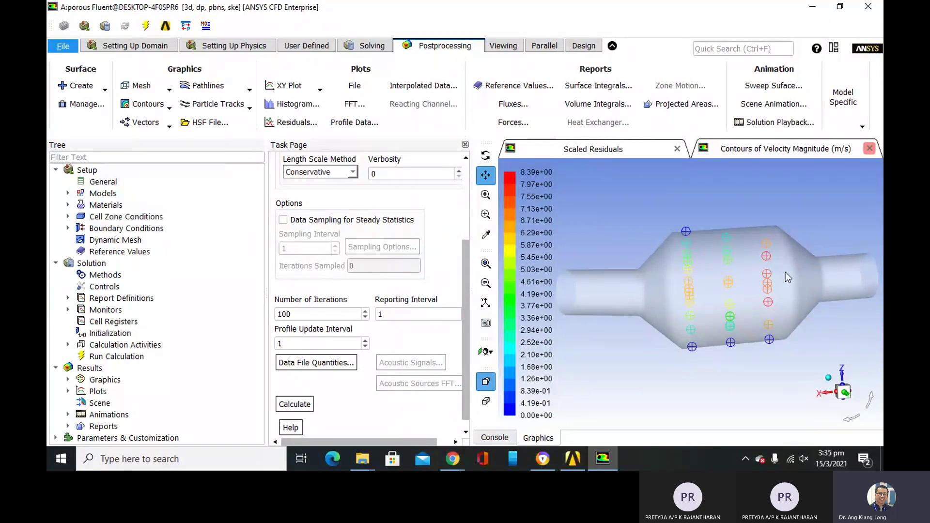
scroll(786, 271, up, 3)
scroll(788, 279, up, 2)
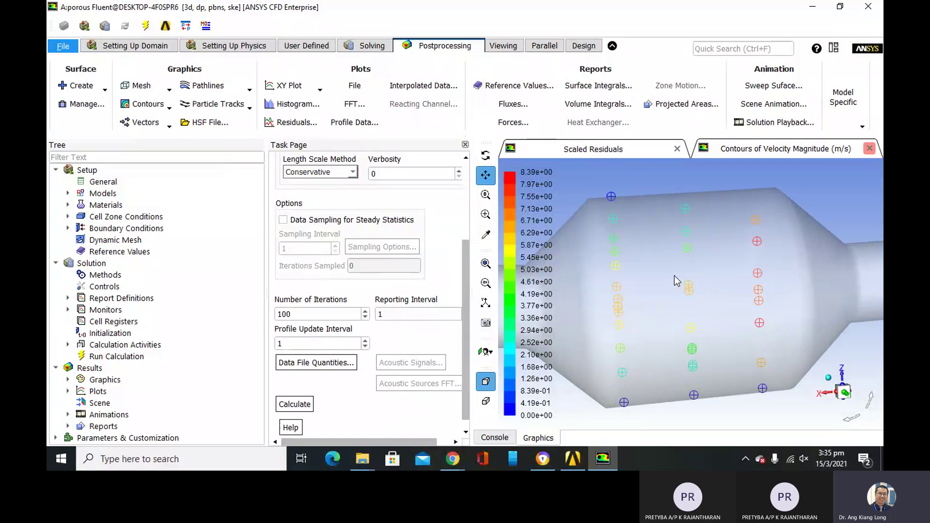
scroll(674, 275, up, 2)
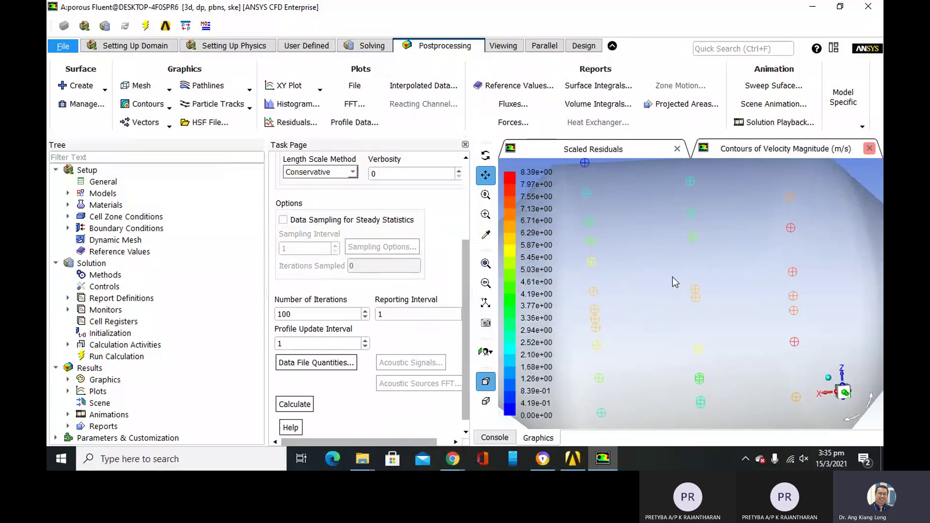
scroll(673, 277, down, 4)
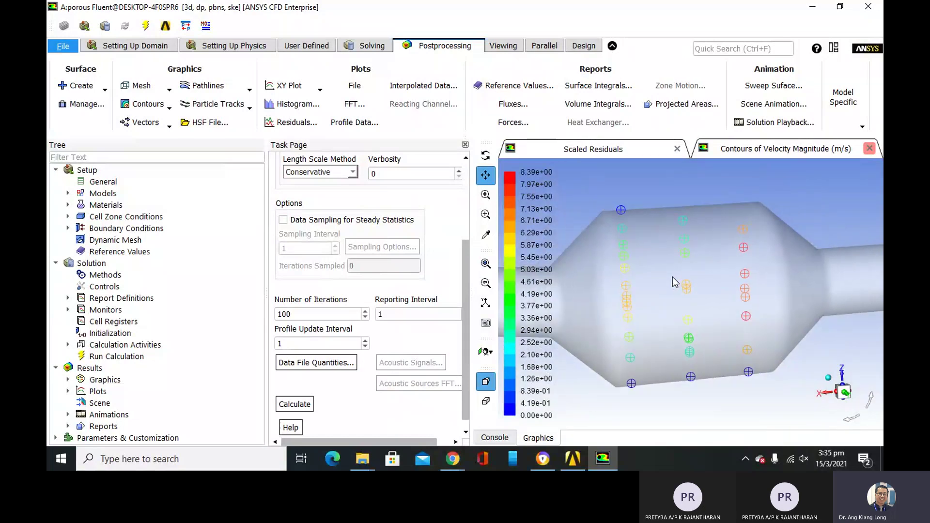
scroll(673, 277, down, 2)
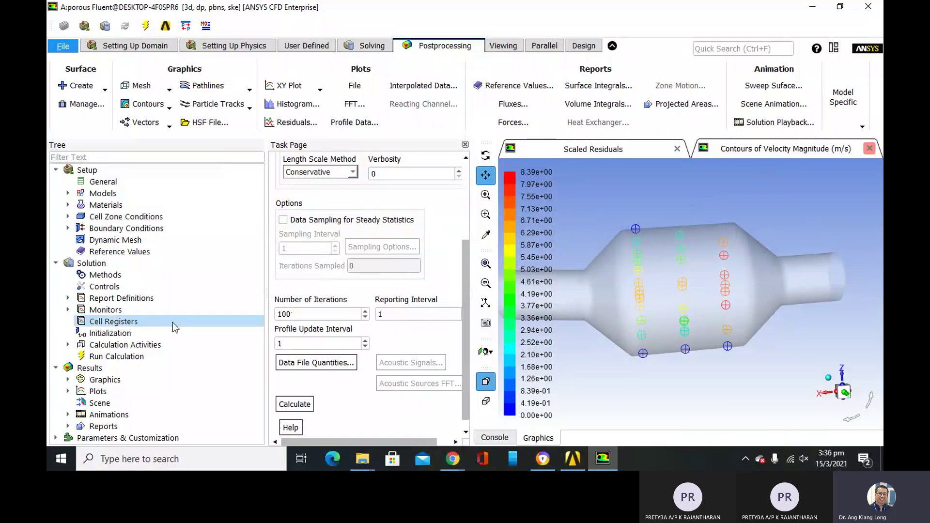
Set up a surface integrals report of the Mass-Weighted Average for Velocity Magnitude.
click(56, 367)
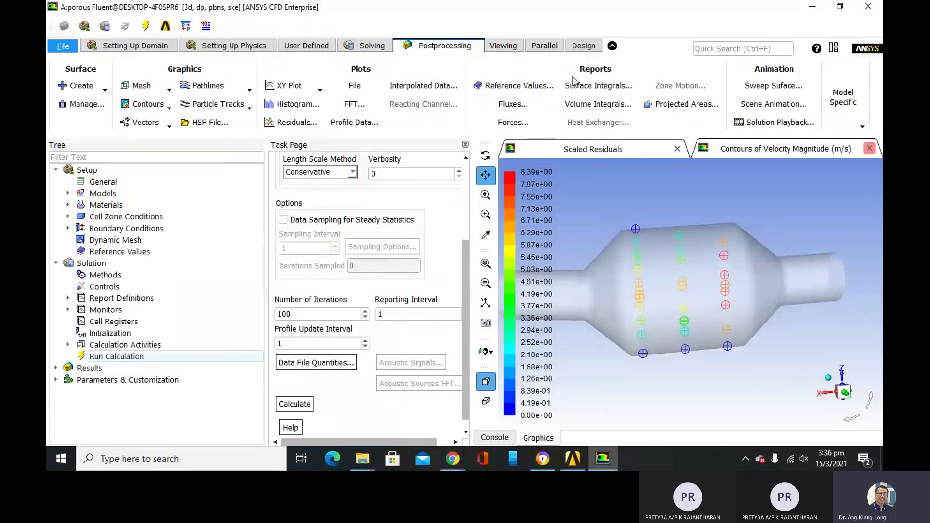
click(599, 86)
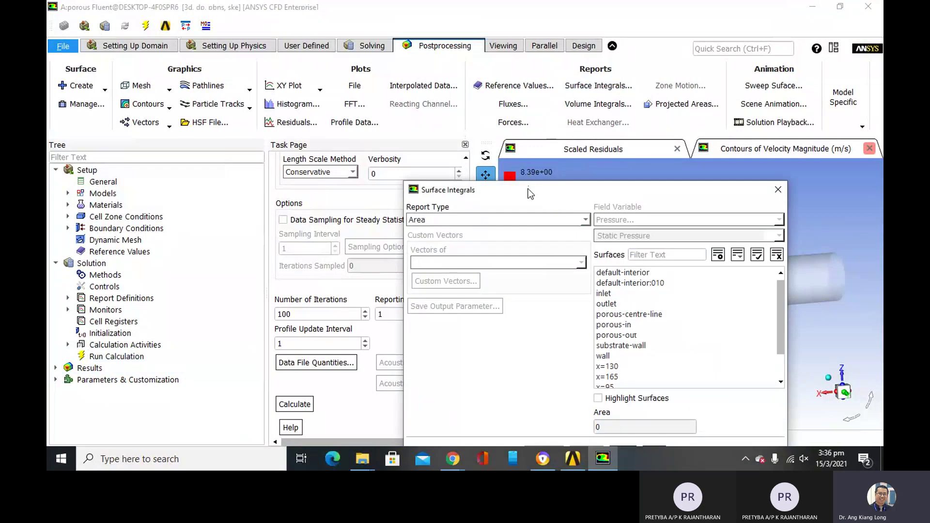
drag(531, 194, 443, 92)
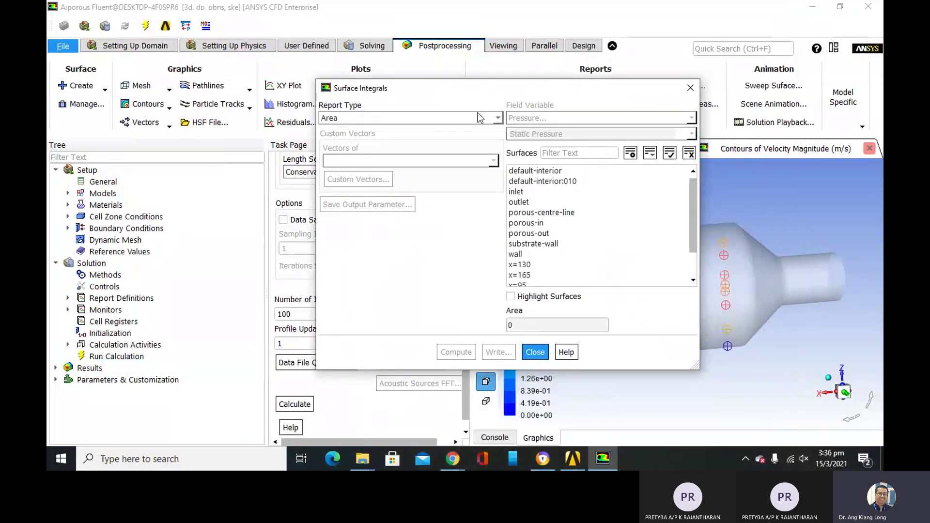
click(494, 118)
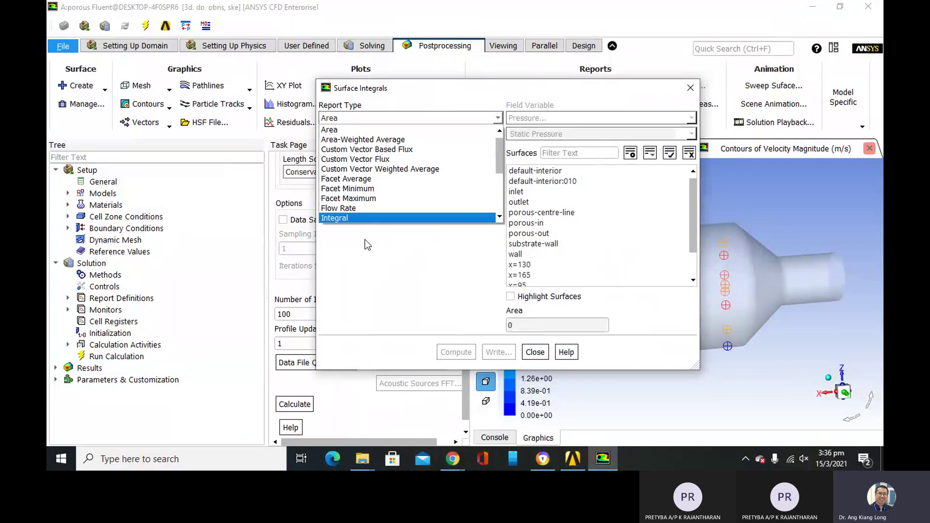
scroll(369, 152, down, 4)
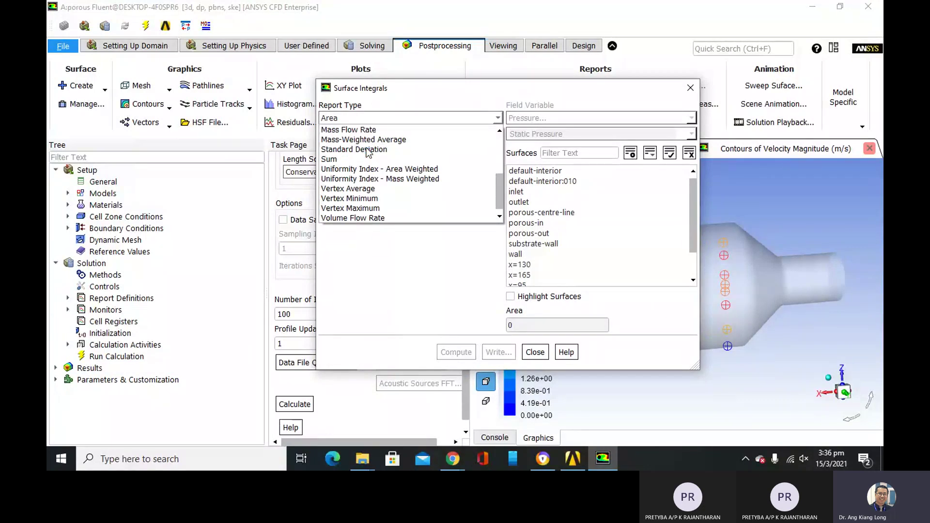
click(369, 140)
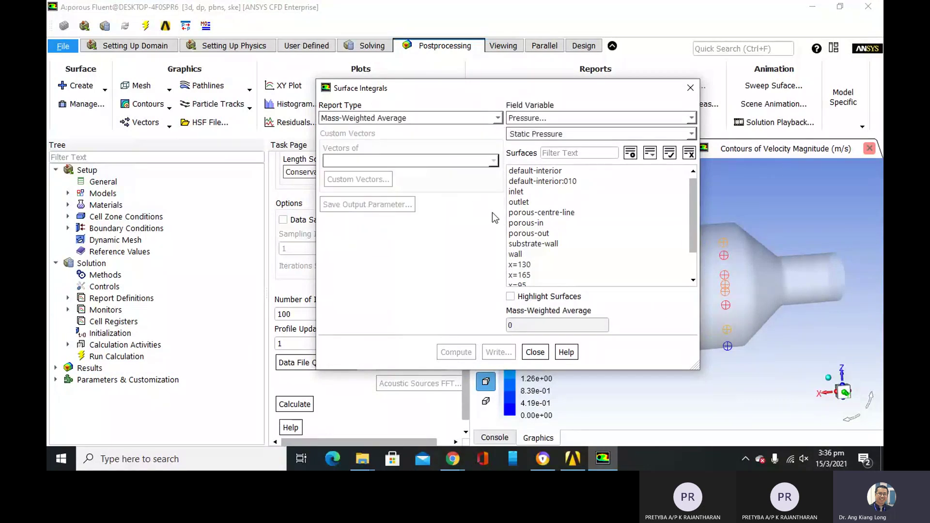
click(526, 125)
click(546, 153)
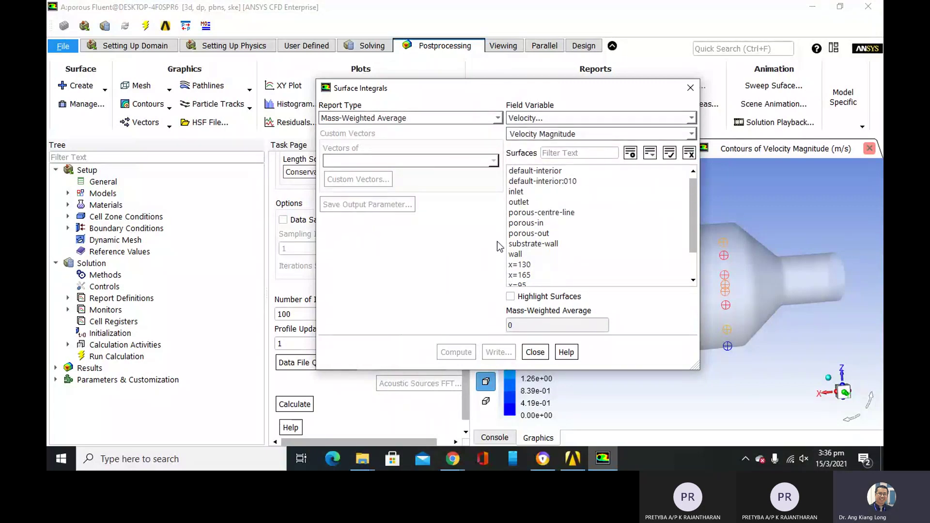
Select the x=130, x=165 and x=95 surfaces for the report and set the velocity field variable to X Velocity.
drag(541, 242, 542, 266)
click(538, 276)
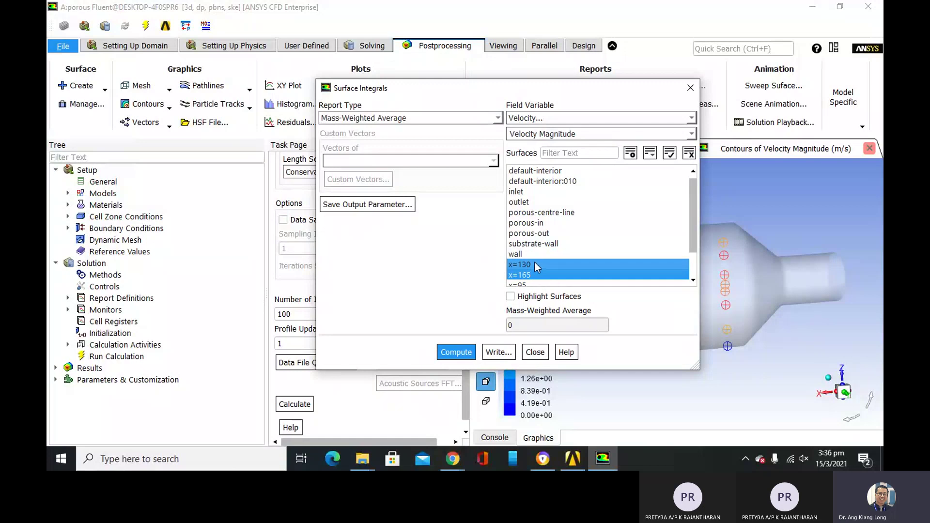
scroll(534, 263, down, 1)
click(534, 254)
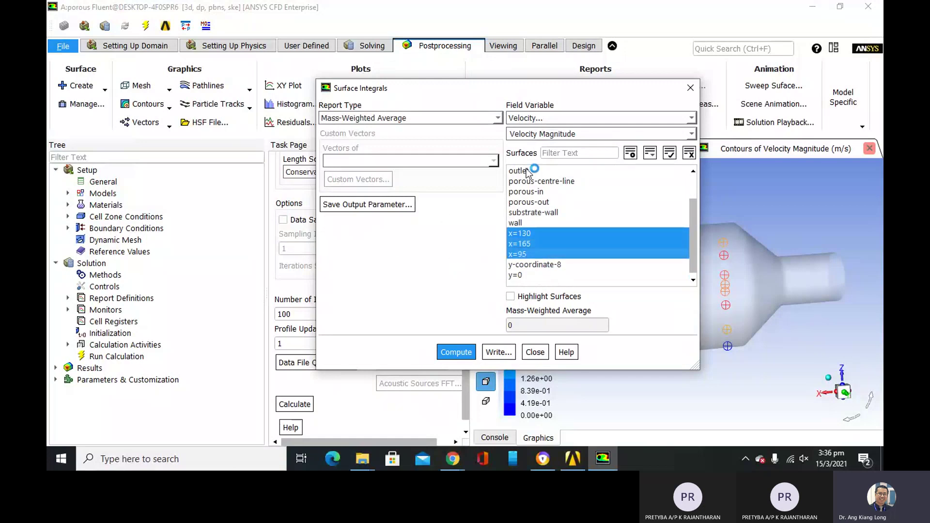
click(673, 133)
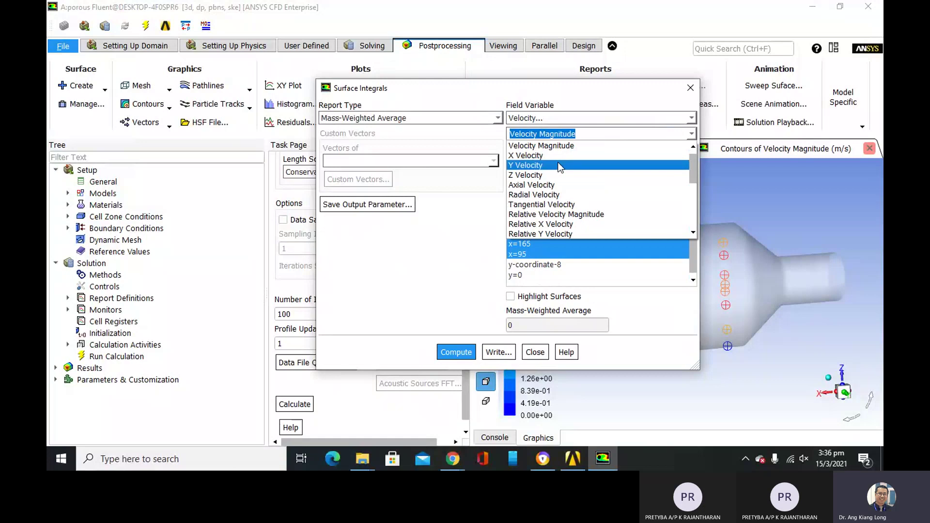
click(552, 155)
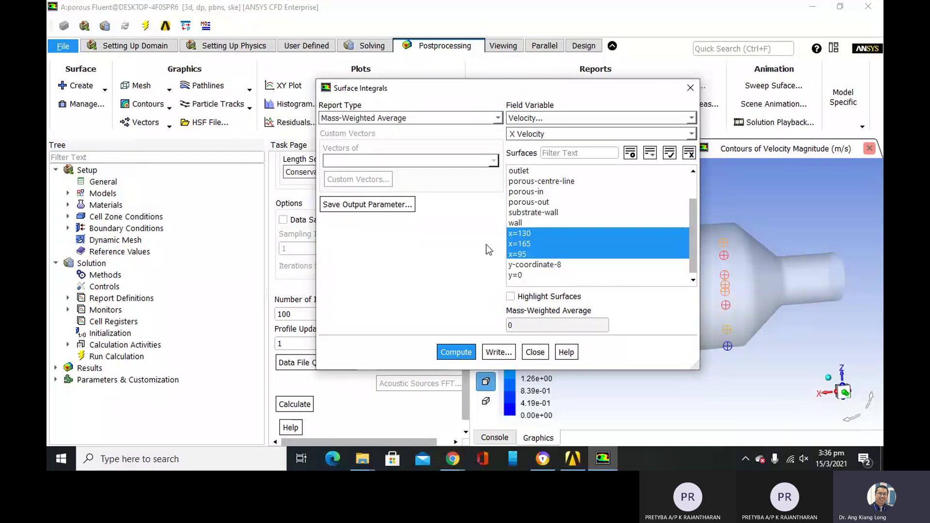
Remove x=130 from the selected surfaces and compute the mass-weighted average X velocity on x=165 and x=95.
scroll(571, 231, up, 1)
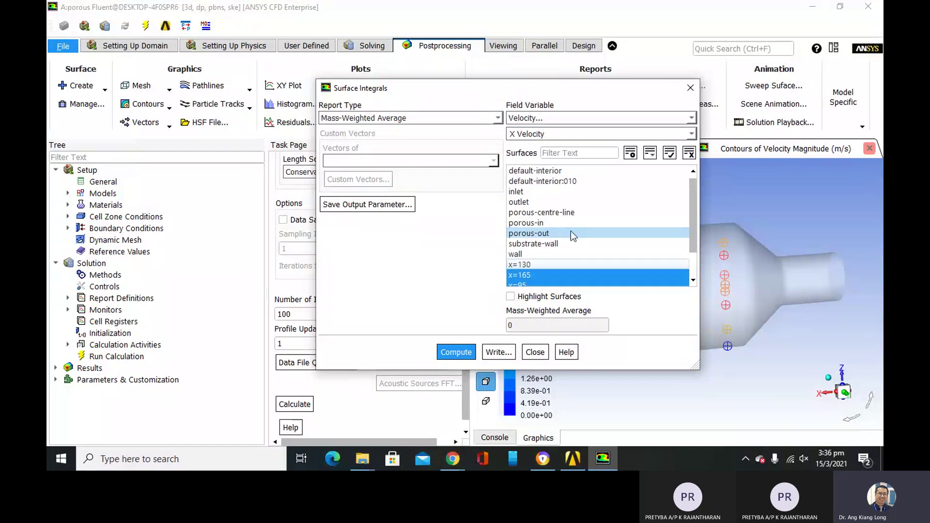
scroll(571, 232, down, 1)
click(570, 233)
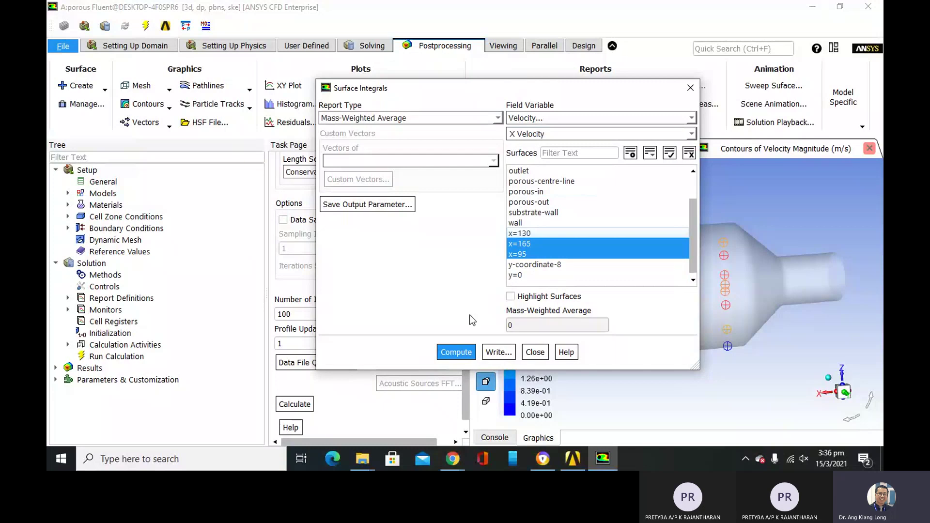
click(458, 347)
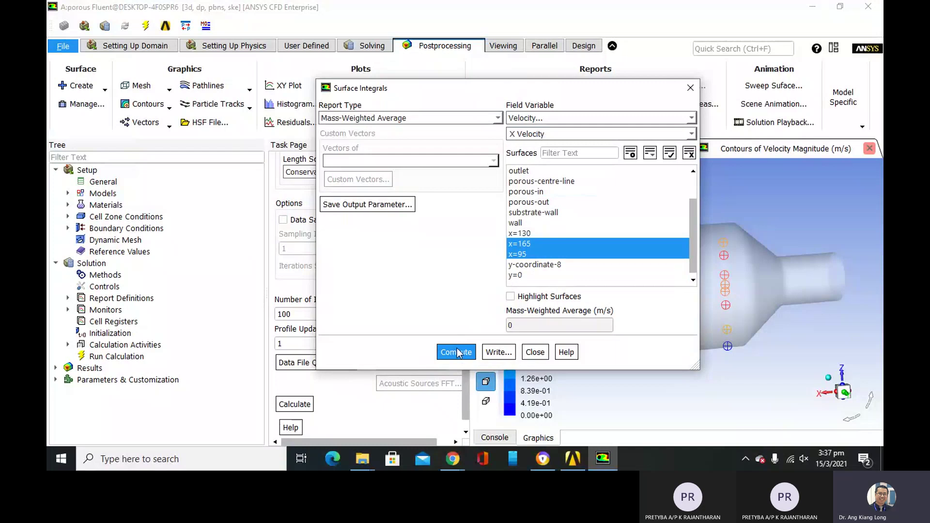
click(457, 353)
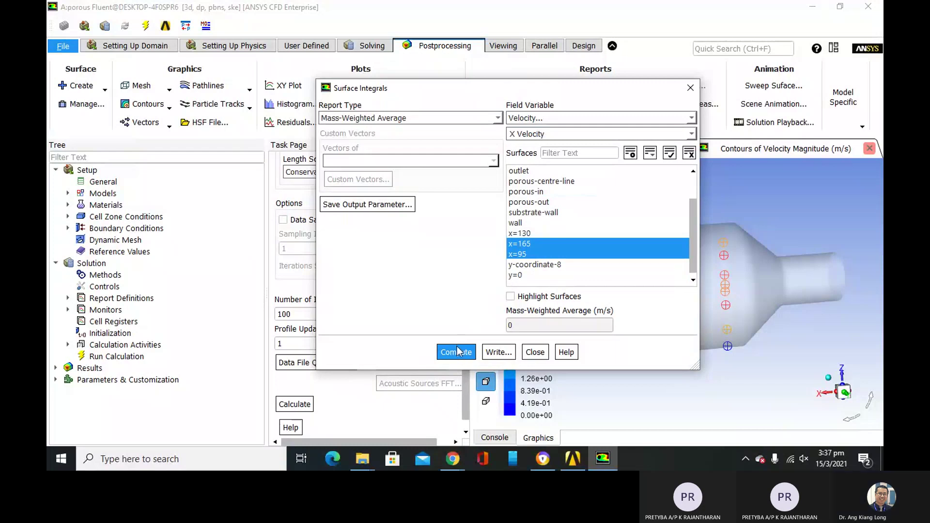
Compute the mass-weighted average X velocity with x=130 included, repeat it without x=130, and close the surface integrals report.
click(520, 233)
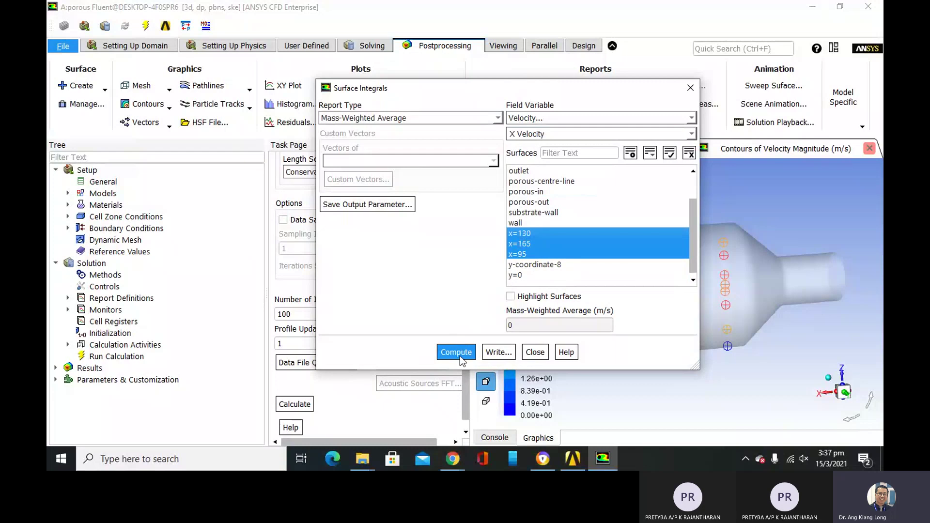
click(522, 233)
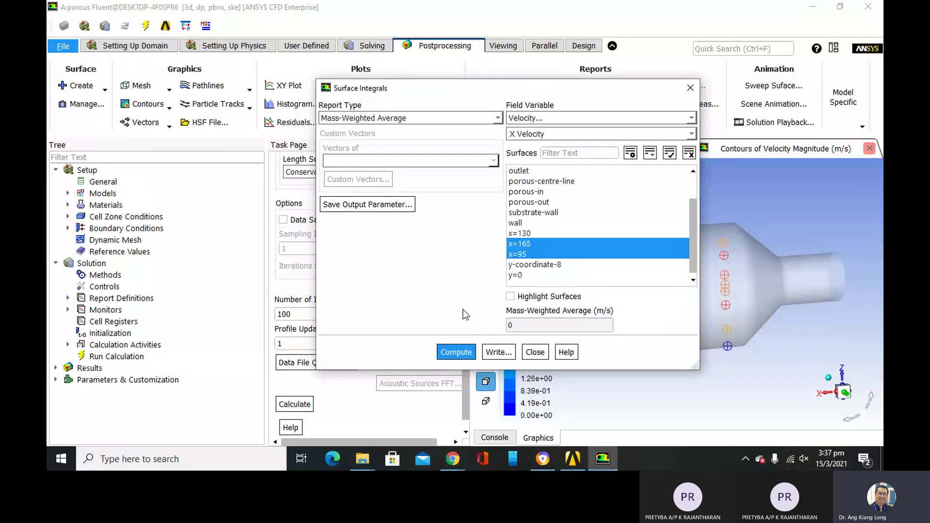
click(534, 352)
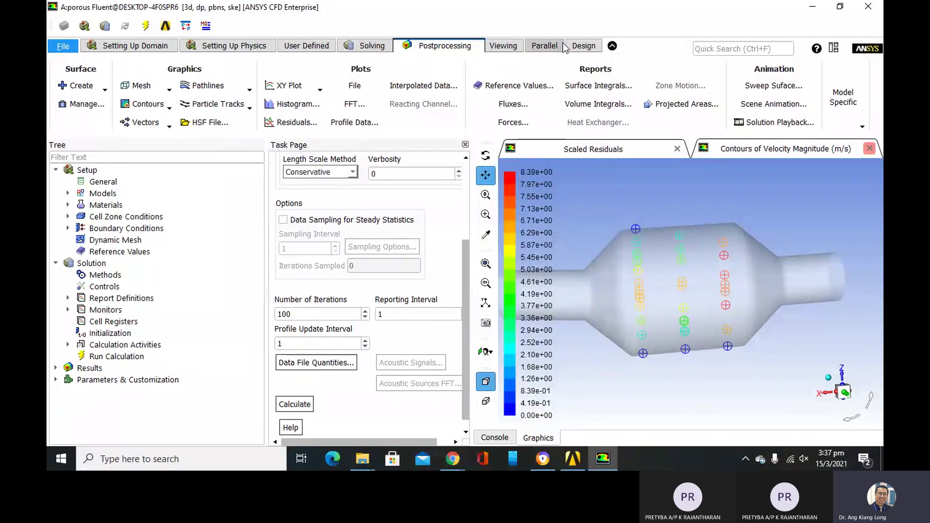
Reopen the surface integrals report, set its type to Facet Minimum, and compute the X velocity minimum on x=165 and x=95.
click(596, 86)
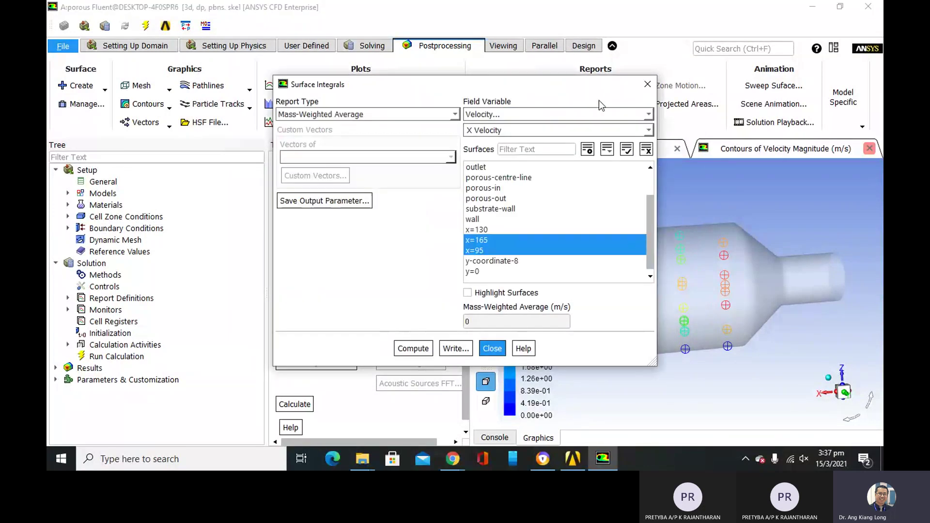
click(455, 114)
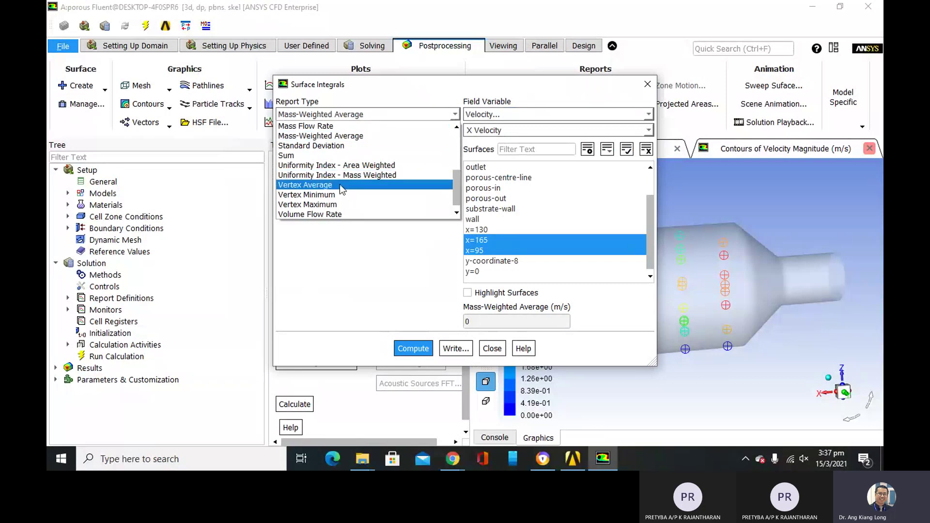
scroll(339, 184, up, 4)
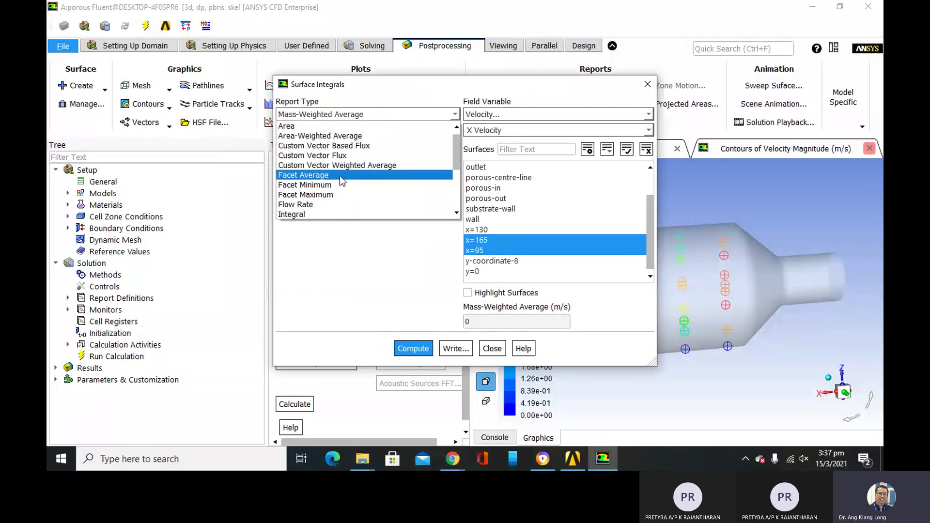
click(339, 185)
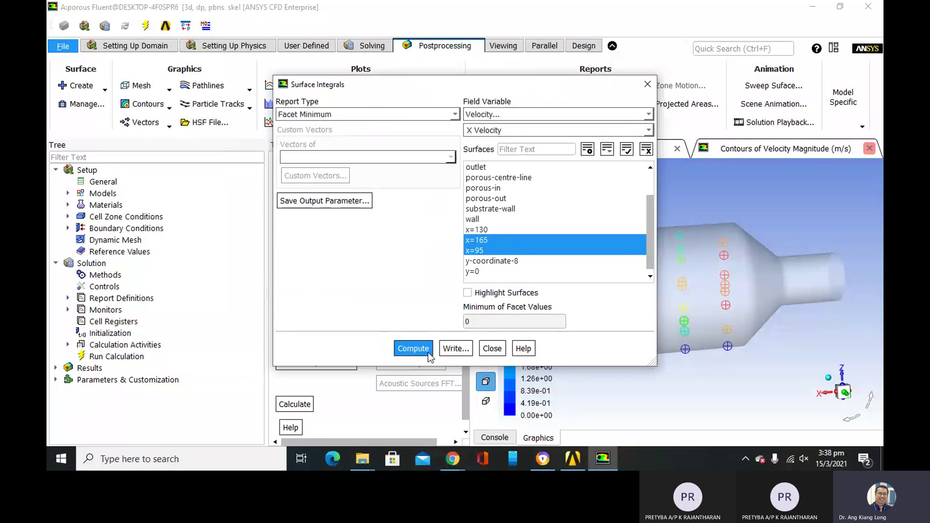
click(413, 348)
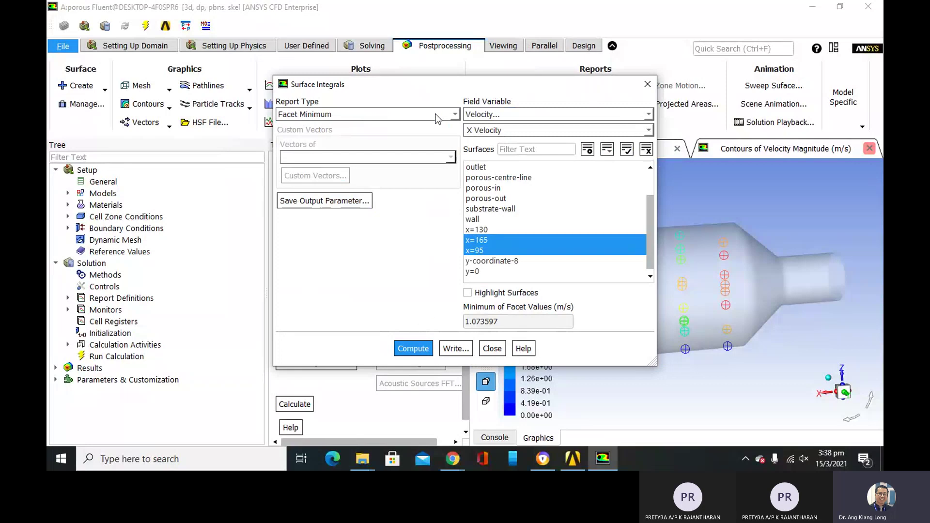
Examine the console's mass-weighted average and facet minimum X velocity reports for the cross-sections, keeping the report setup clear of them.
click(504, 436)
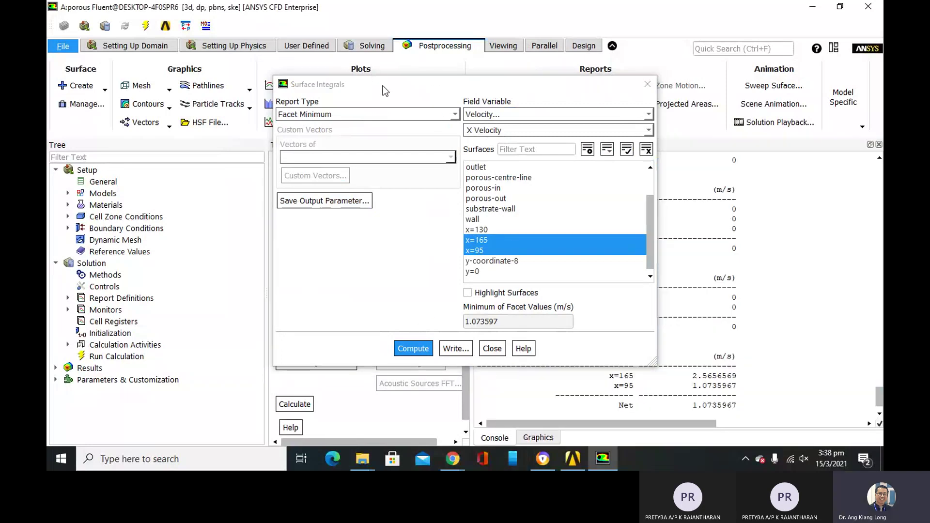
drag(383, 86, 160, 42)
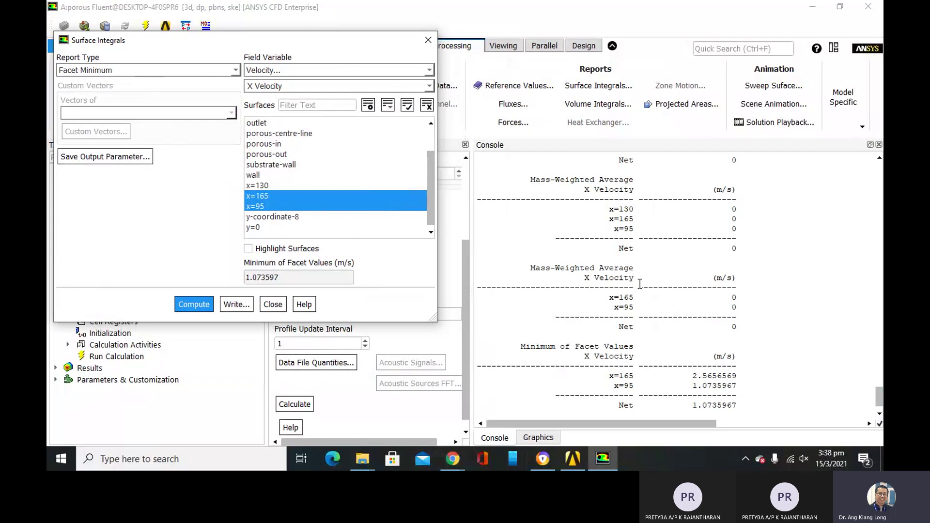
scroll(643, 285, up, 8)
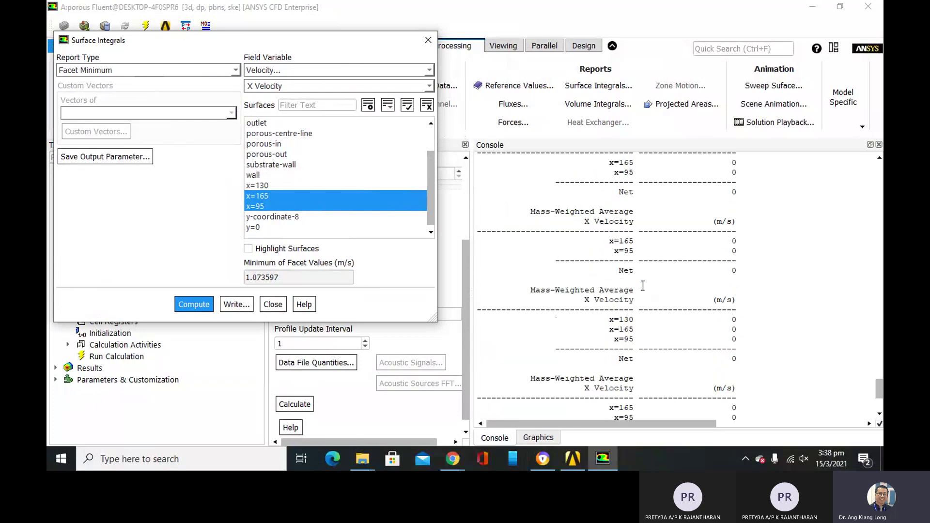
scroll(643, 285, down, 8)
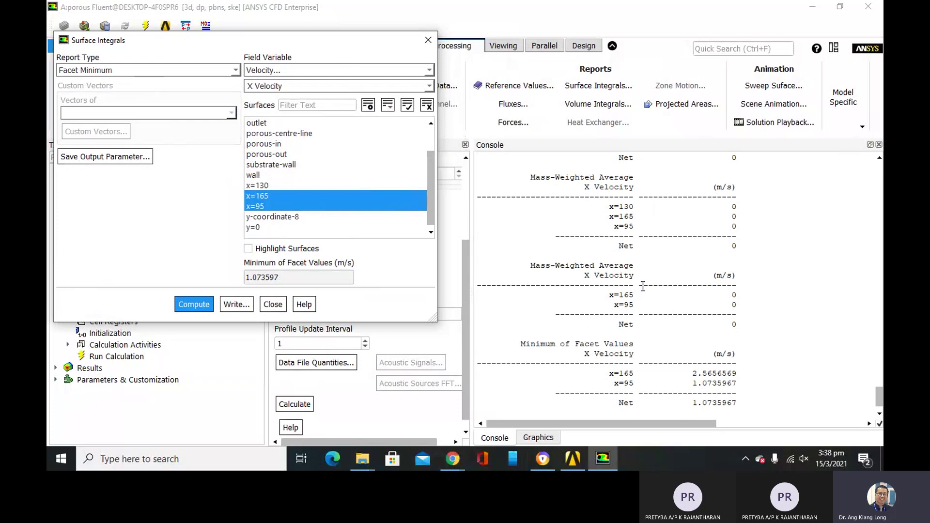
click(692, 378)
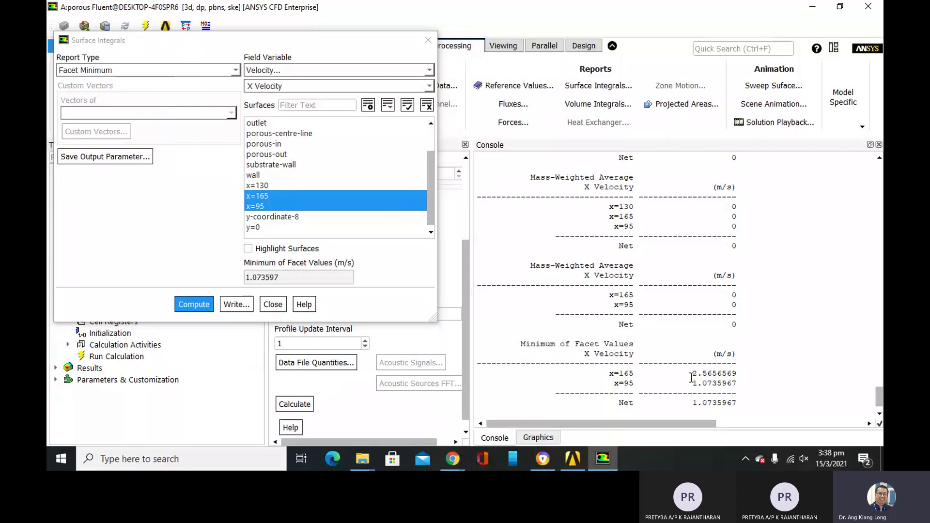
drag(692, 378, 751, 374)
click(752, 374)
scroll(717, 389, up, 3)
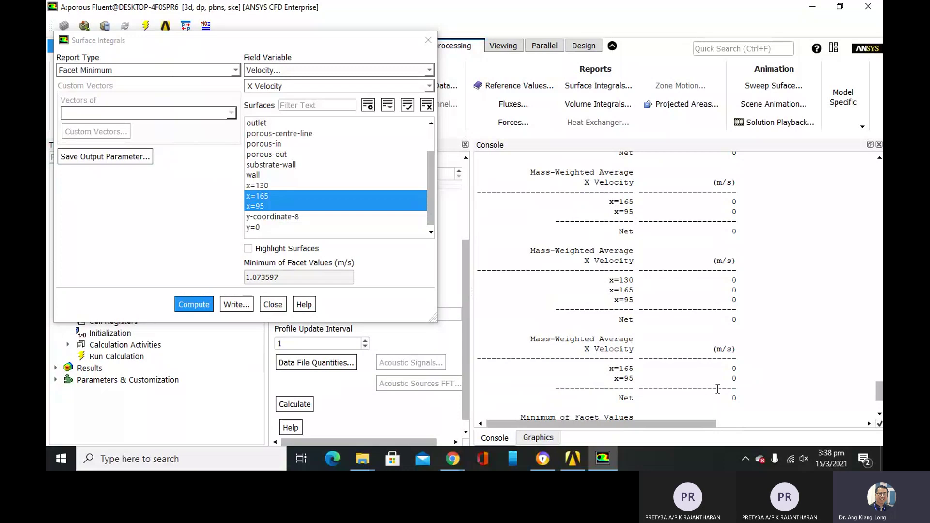
scroll(718, 389, down, 3)
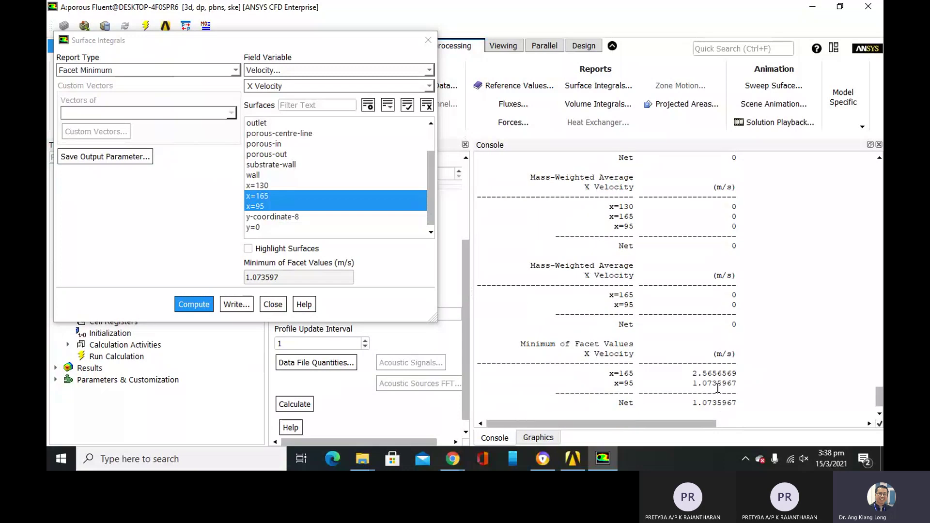
Look back through the earlier console output, from the file-writing log to the solver's iteration residuals.
scroll(718, 388, up, 10)
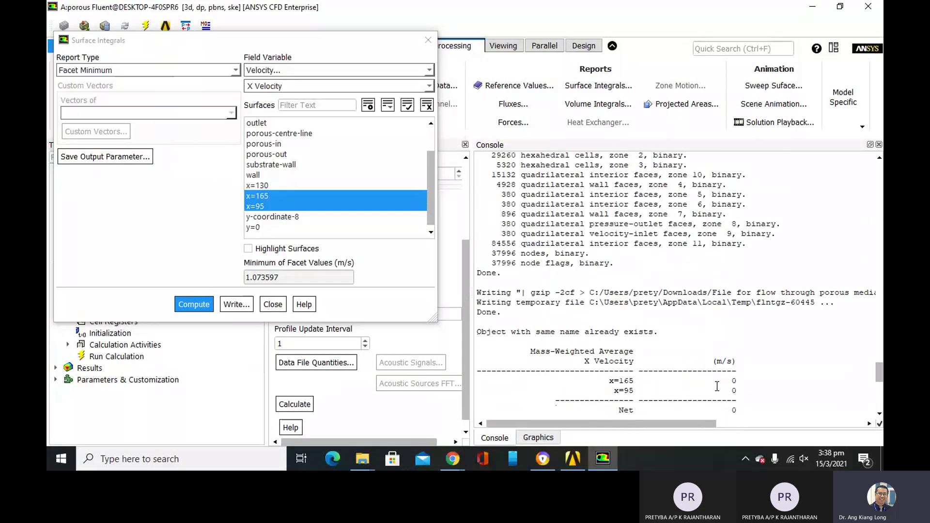
scroll(717, 387, down, 3)
scroll(717, 387, up, 6)
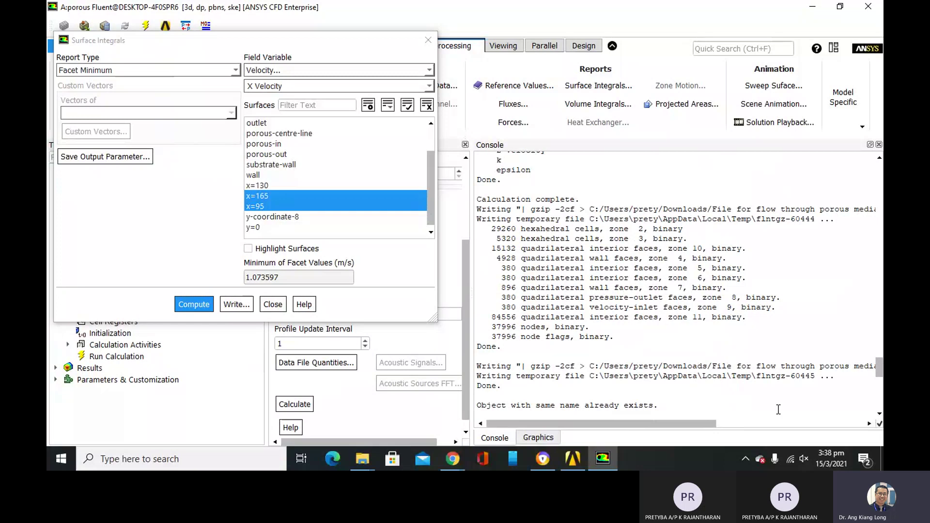
scroll(778, 409, up, 8)
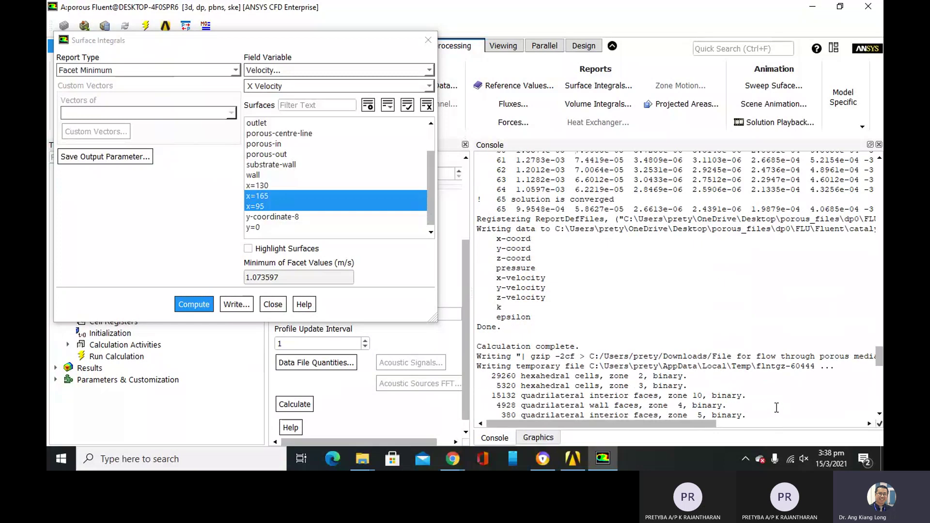
scroll(776, 408, up, 3)
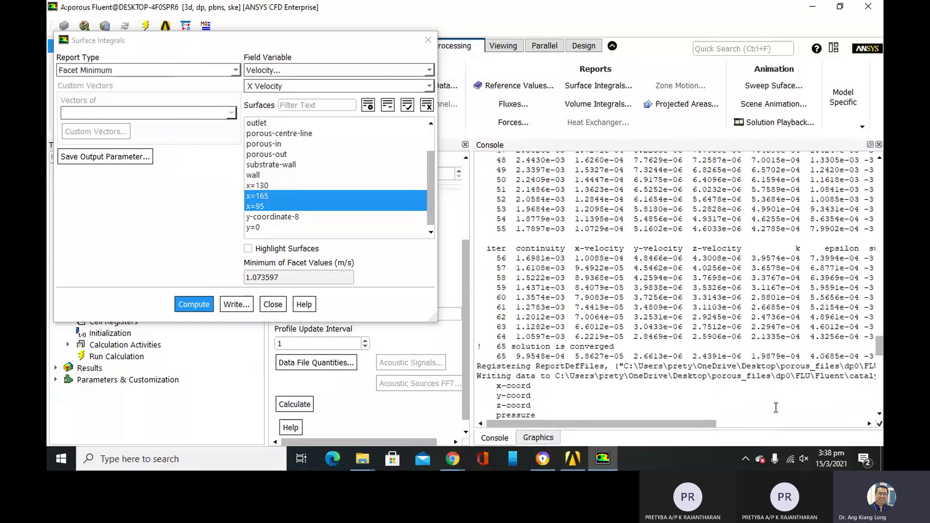
scroll(776, 408, down, 5)
scroll(771, 403, up, 9)
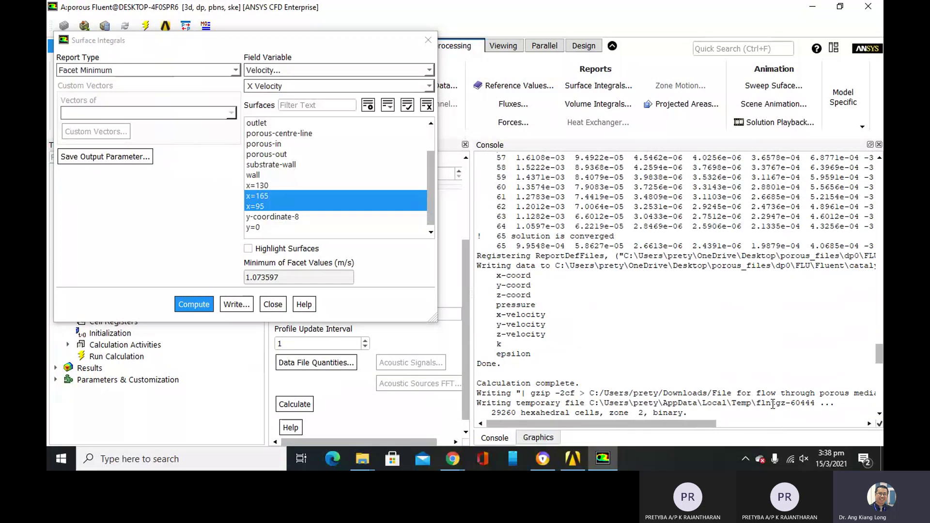
Check the console output from the first solver iteration through to the mass-weighted average X velocity reports, and close the surface integrals report.
scroll(768, 400, up, 15)
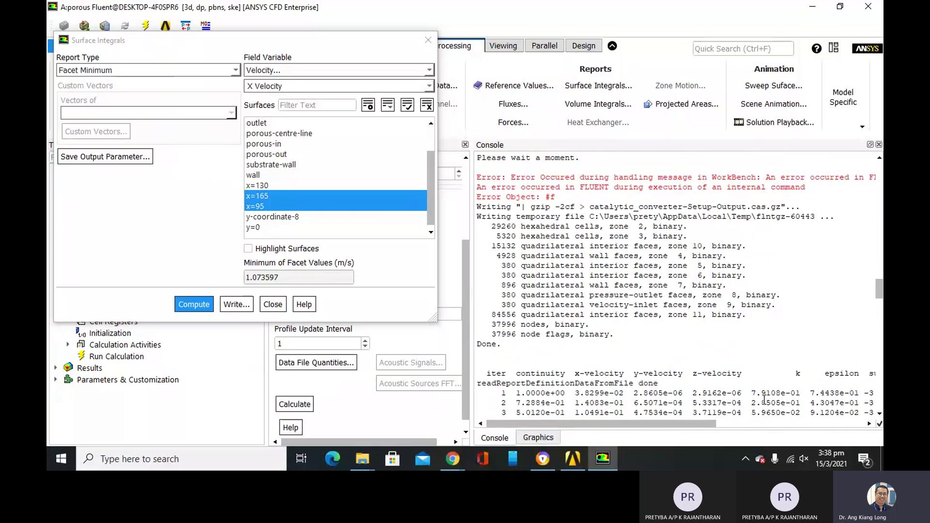
scroll(764, 400, down, 15)
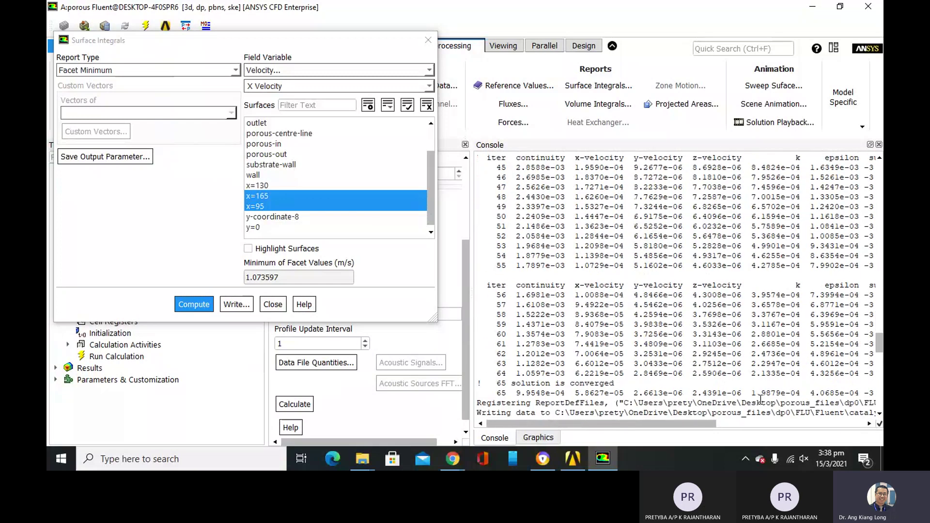
scroll(760, 400, down, 7)
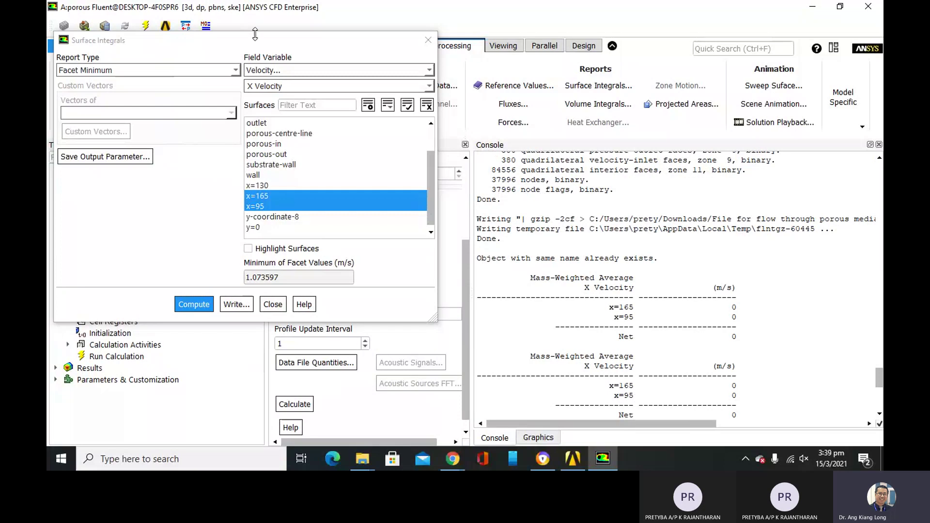
drag(305, 43, 447, 75)
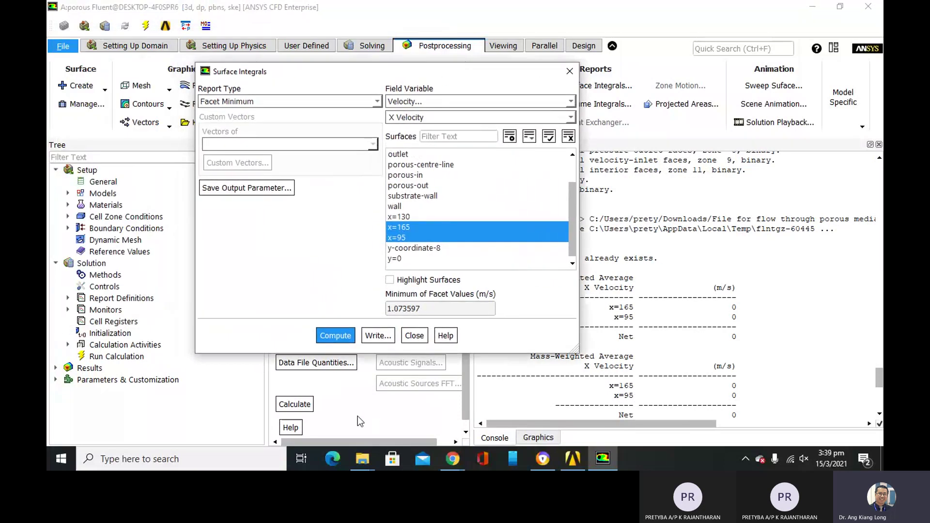
click(415, 335)
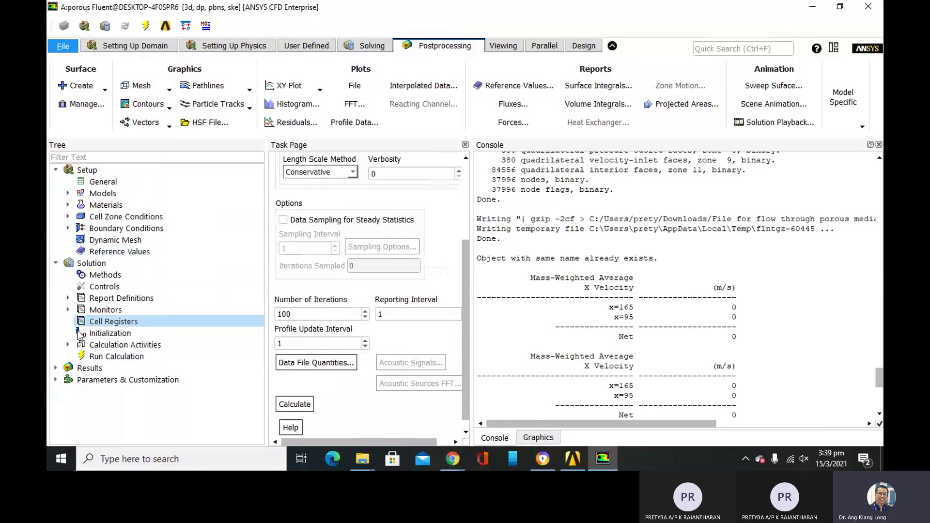
Run the calculation again with 100 iterations, applying the settings changes to the current calculation only.
click(86, 360)
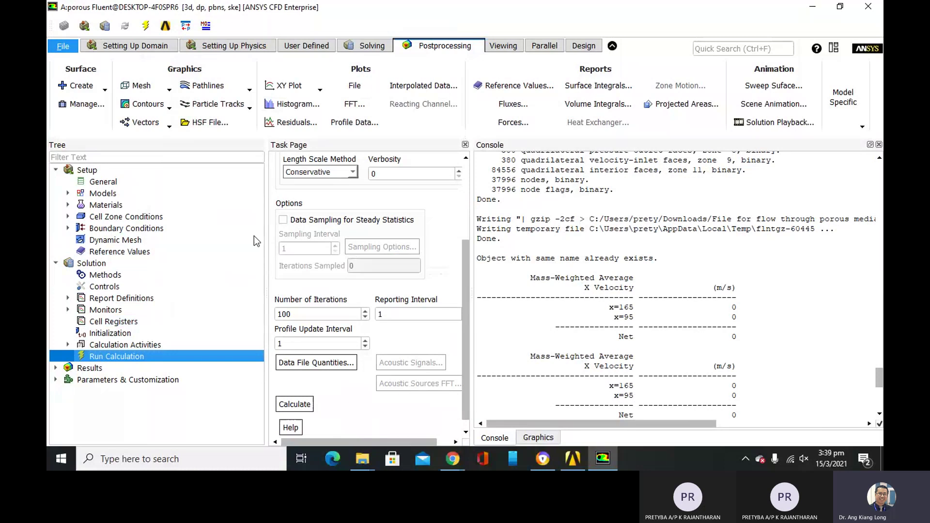
click(301, 402)
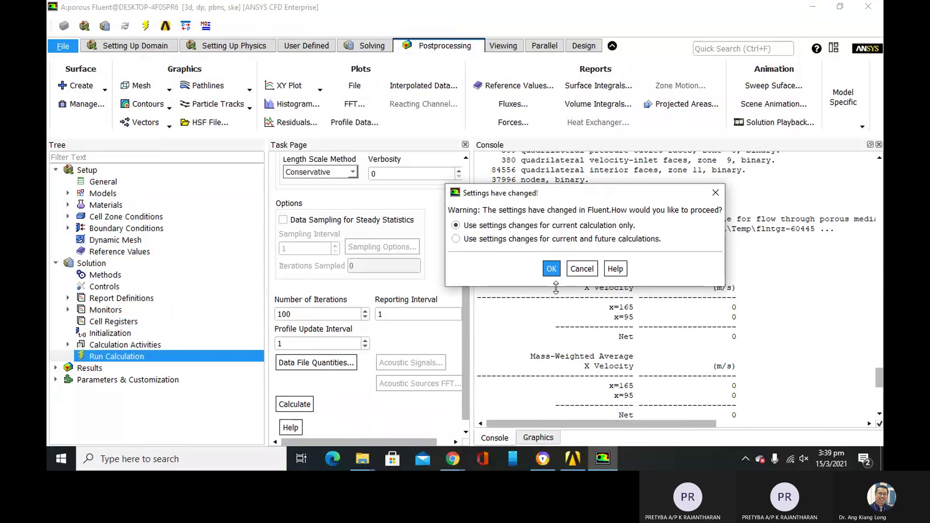
click(552, 274)
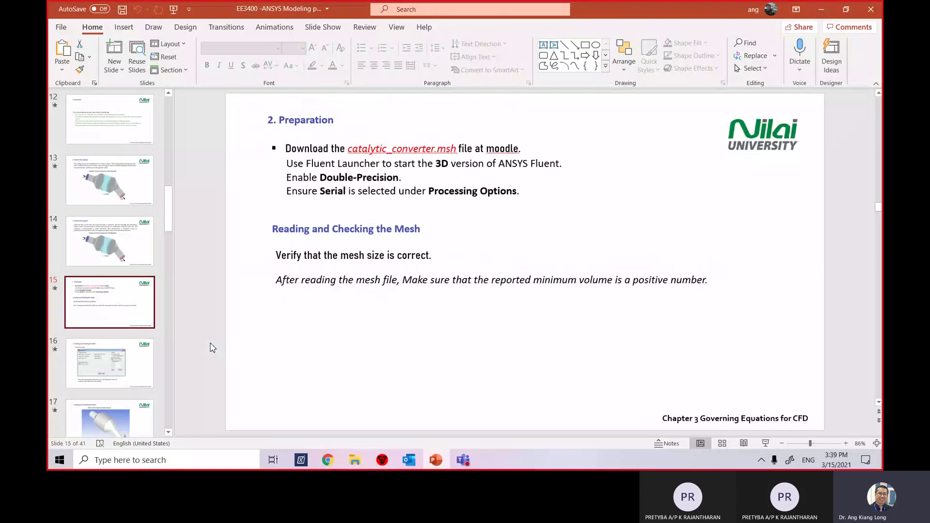
In the PowerPoint lecture slides, find and show slide 34 on displaying velocity vectors on the y=0 surface.
scroll(124, 325, down, 5)
scroll(124, 325, down, 20)
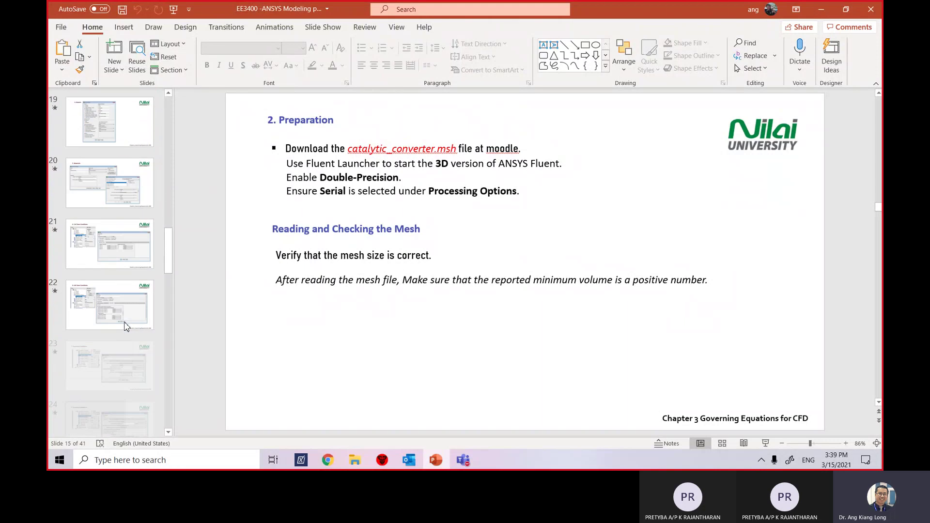
scroll(125, 325, up, 3)
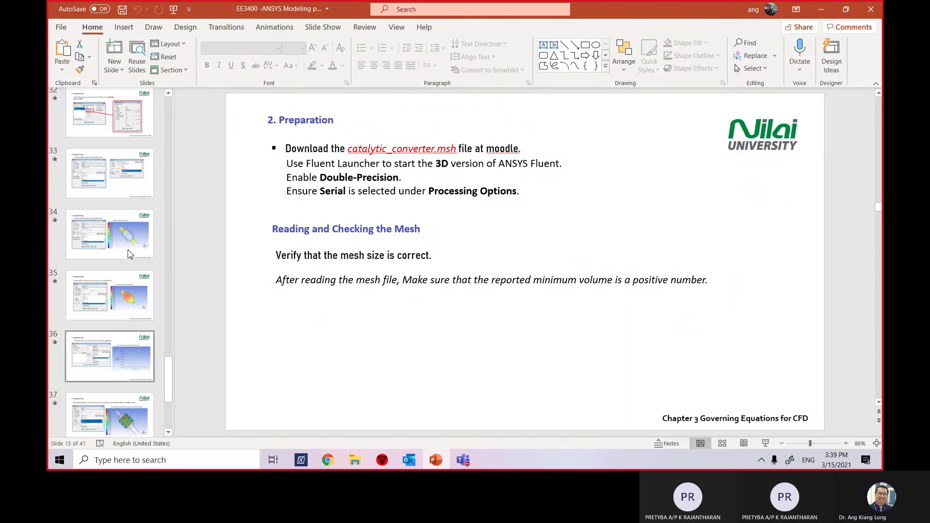
click(125, 264)
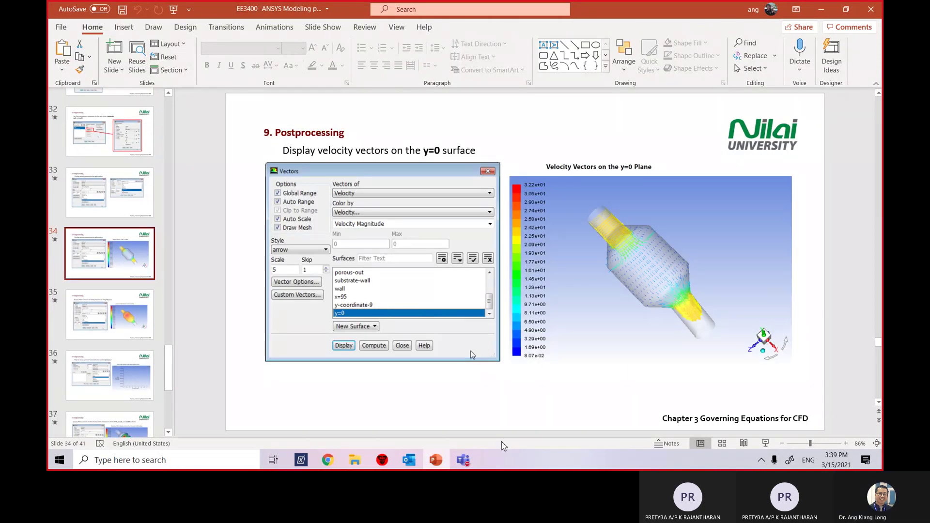